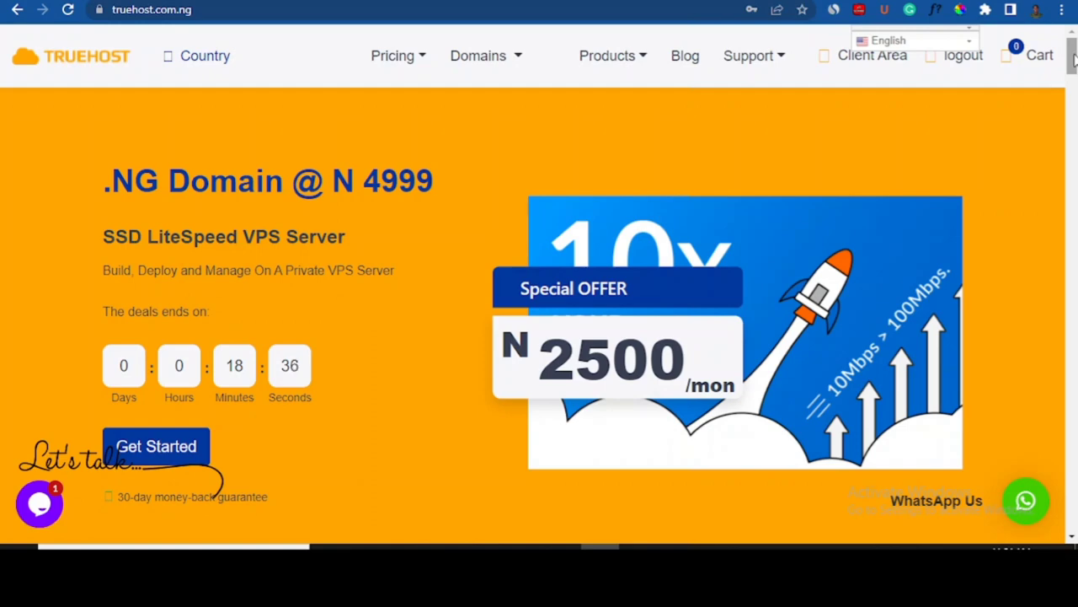
- Go to Truehost's Register Domain page through Domains > Domain Search
mouse_move(1074, 60)
left_mouse_down()
mouse_move(1074, 70)
mouse_move(1075, 58)
left_mouse_up()
left_click(520, 66)
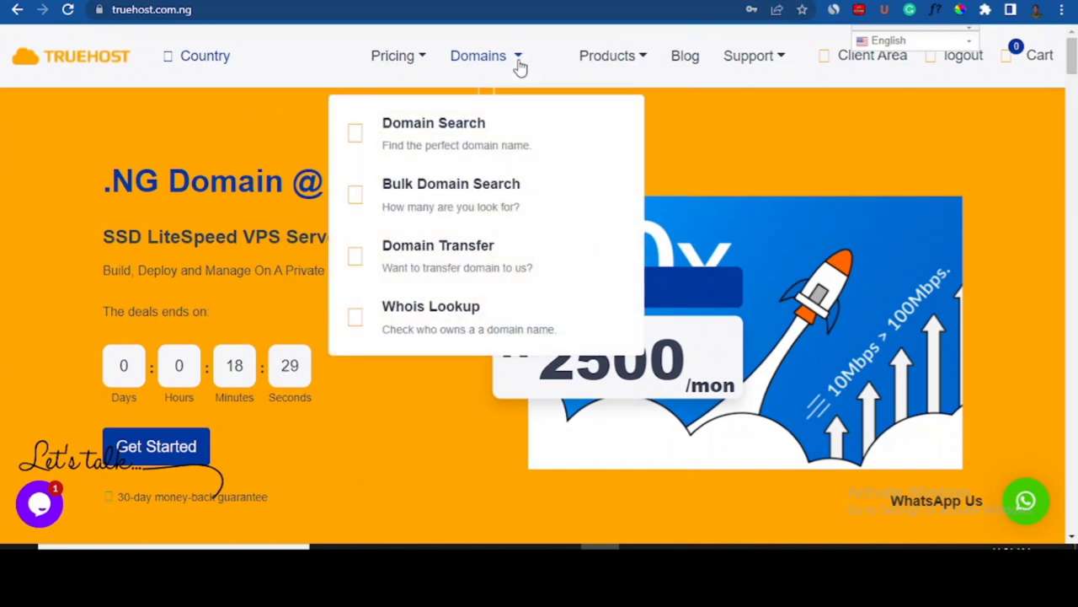
left_click(469, 124)
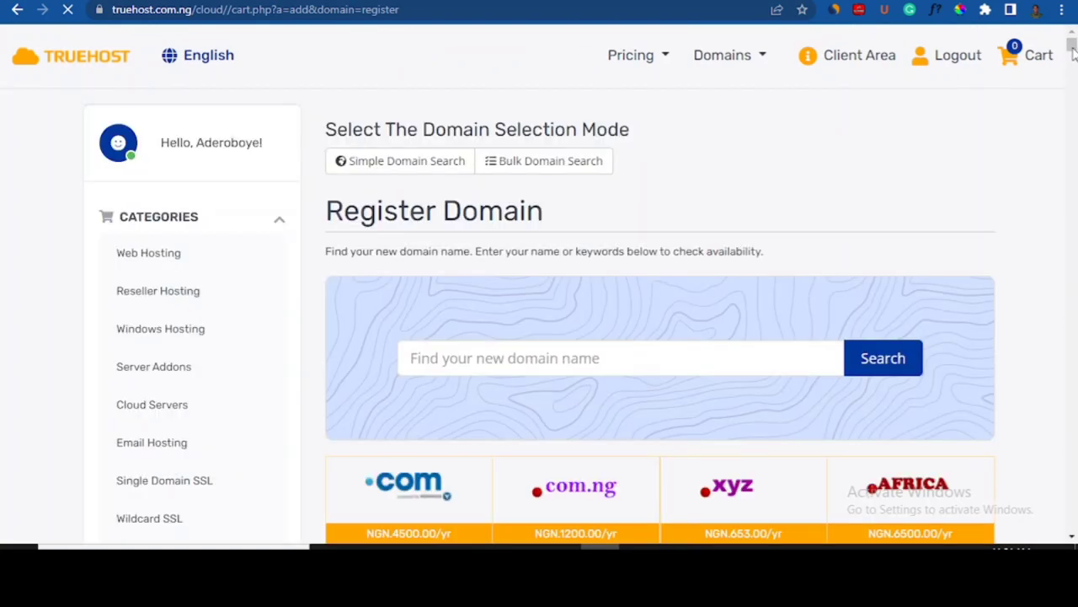
- Search for the domain 'reviewhome' and find reviewhome.com unavailable
scroll(1072, 50, "down", 4)
scroll(1073, 50, "up", 2)
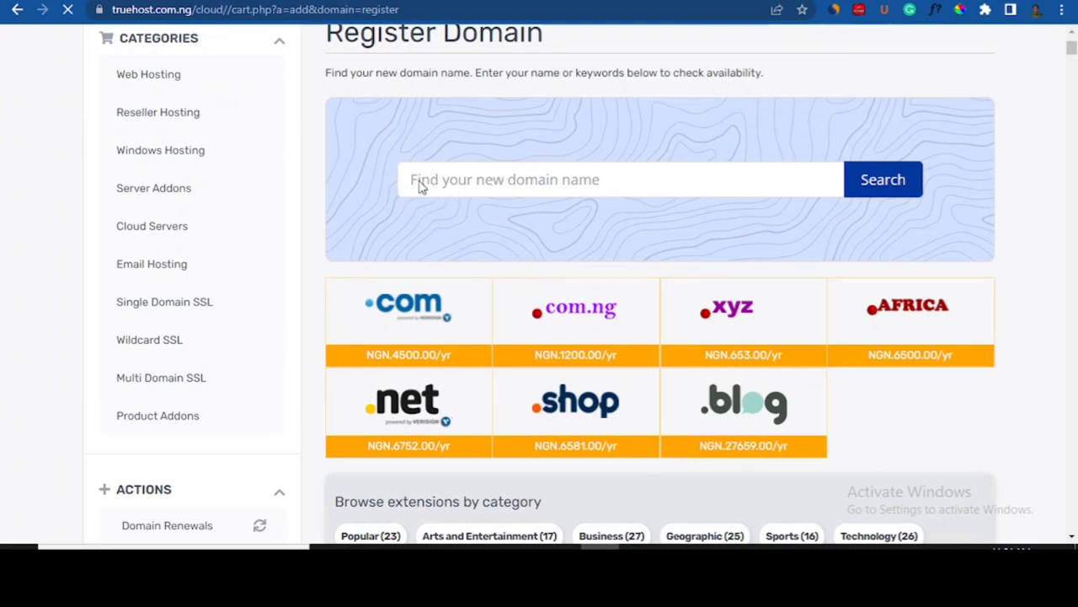
left_click(509, 176)
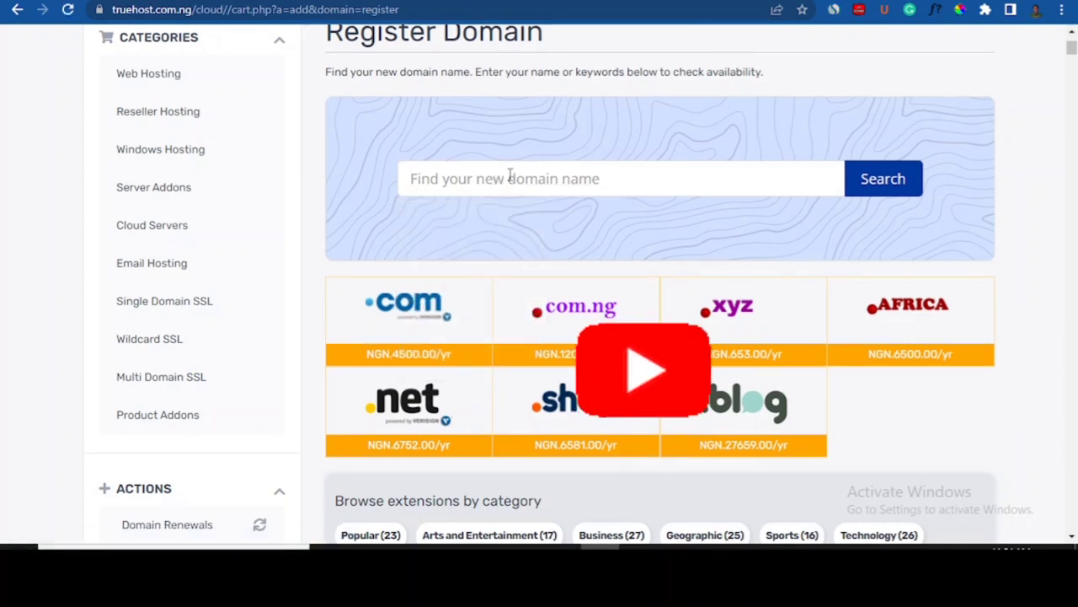
type("ree")
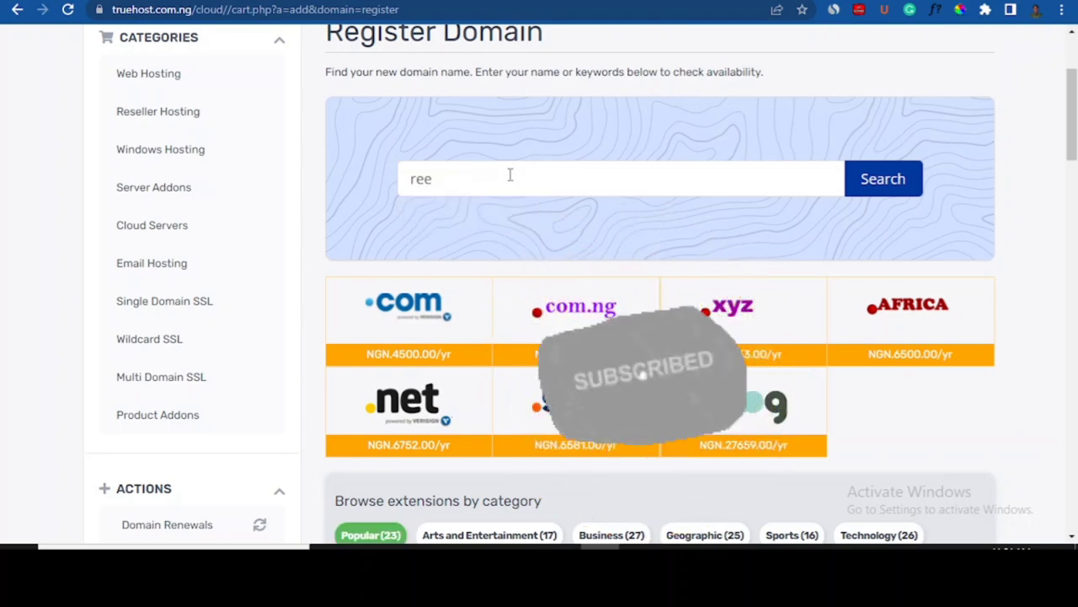
key("BackSpace")
type("vi")
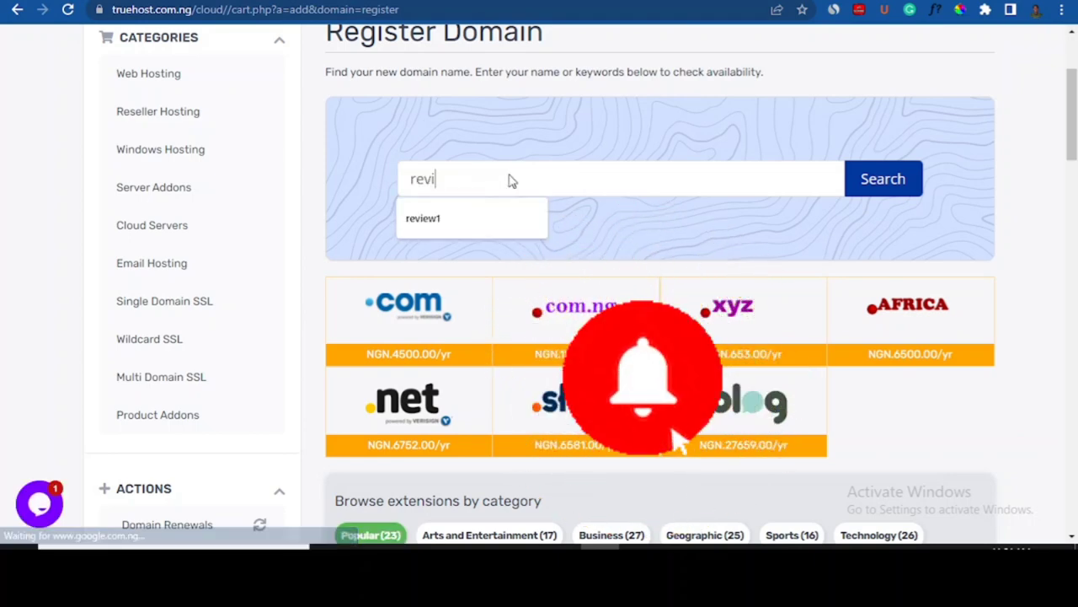
type("ewhome")
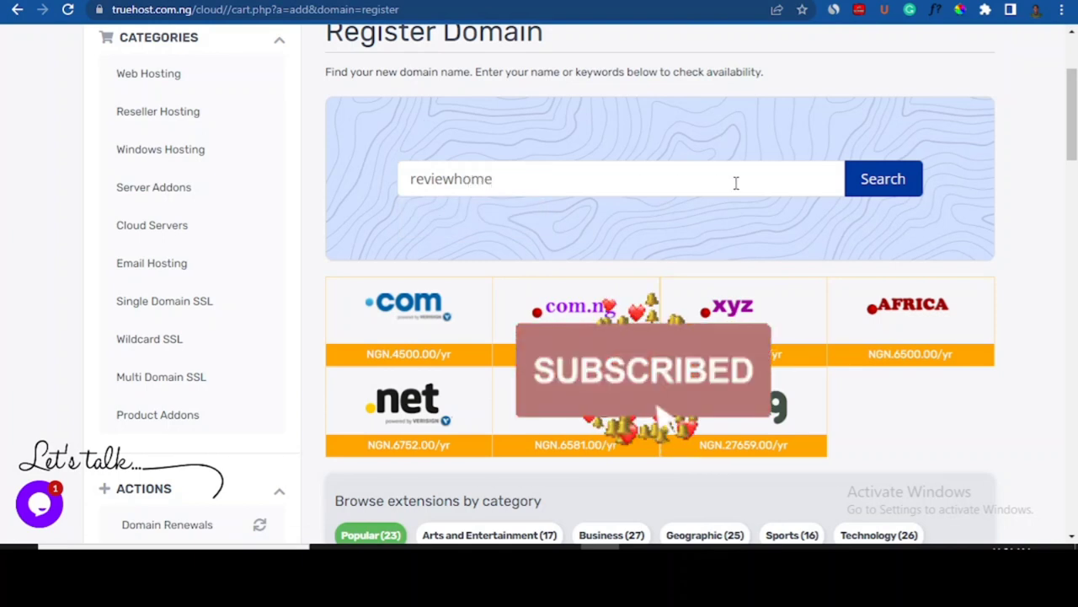
left_click(879, 187)
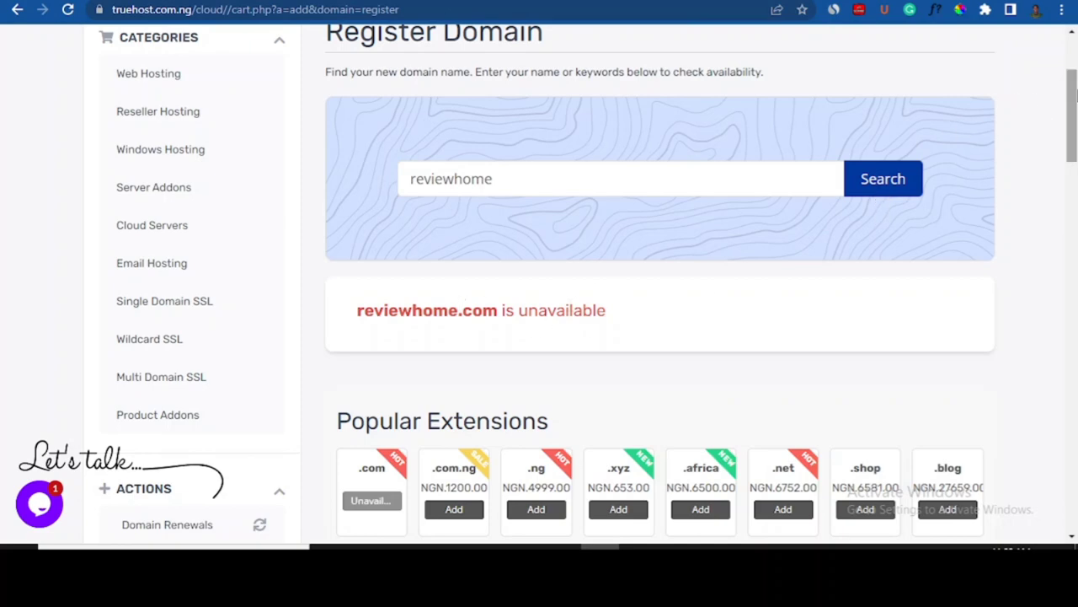
- Add reviewhome.com.ng from the Popular Extensions list to the cart
left_click_drag(1075, 108, 1076, 139)
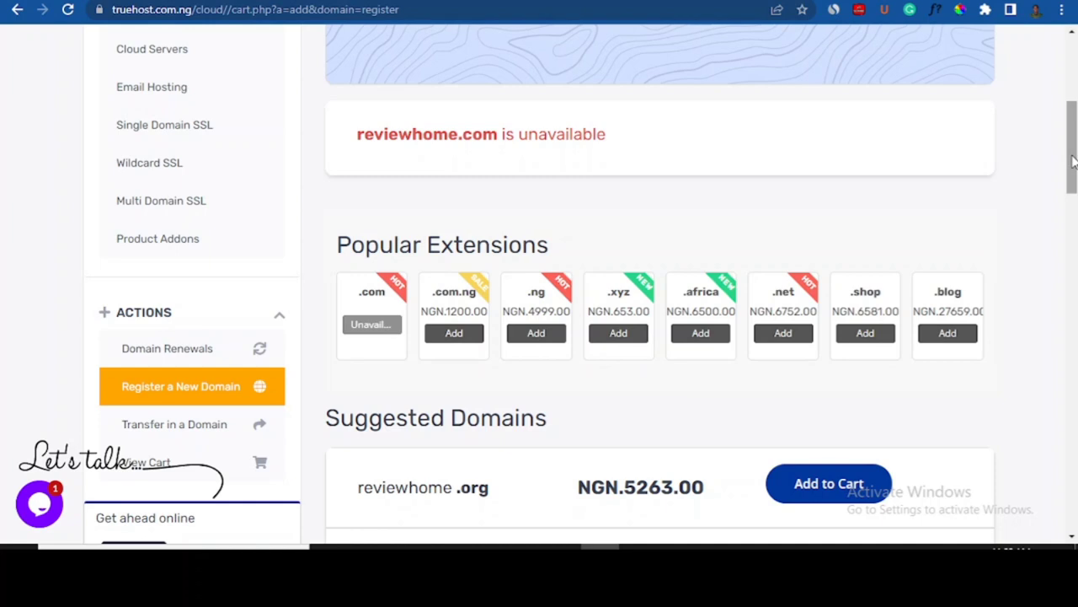
left_click(458, 340)
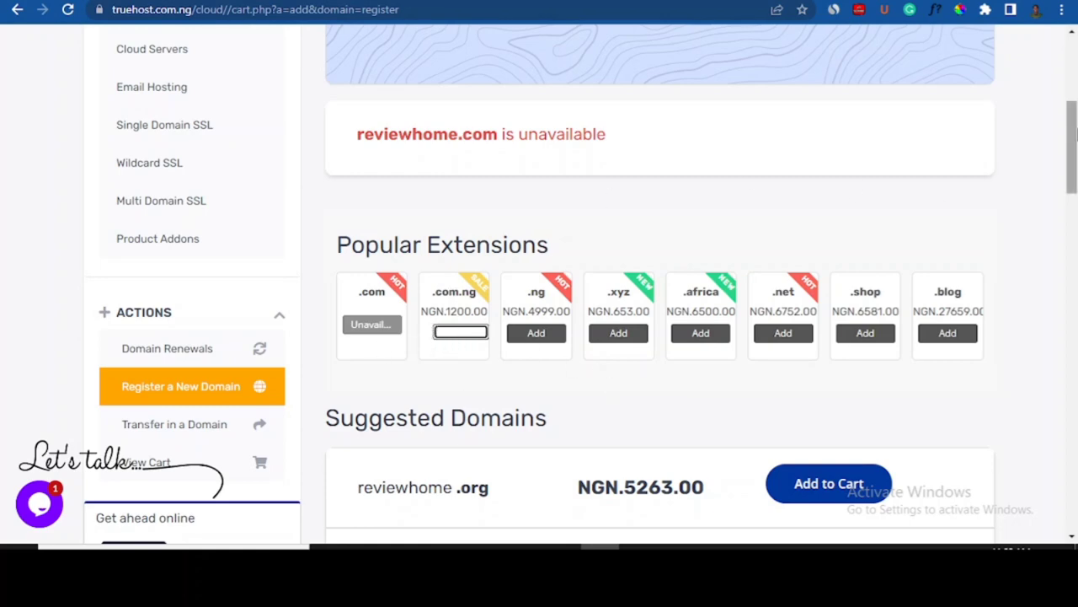
mouse_move(1076, 132)
left_mouse_down()
mouse_move(1076, 90)
mouse_move(1074, 265)
mouse_move(1075, 130)
left_mouse_up()
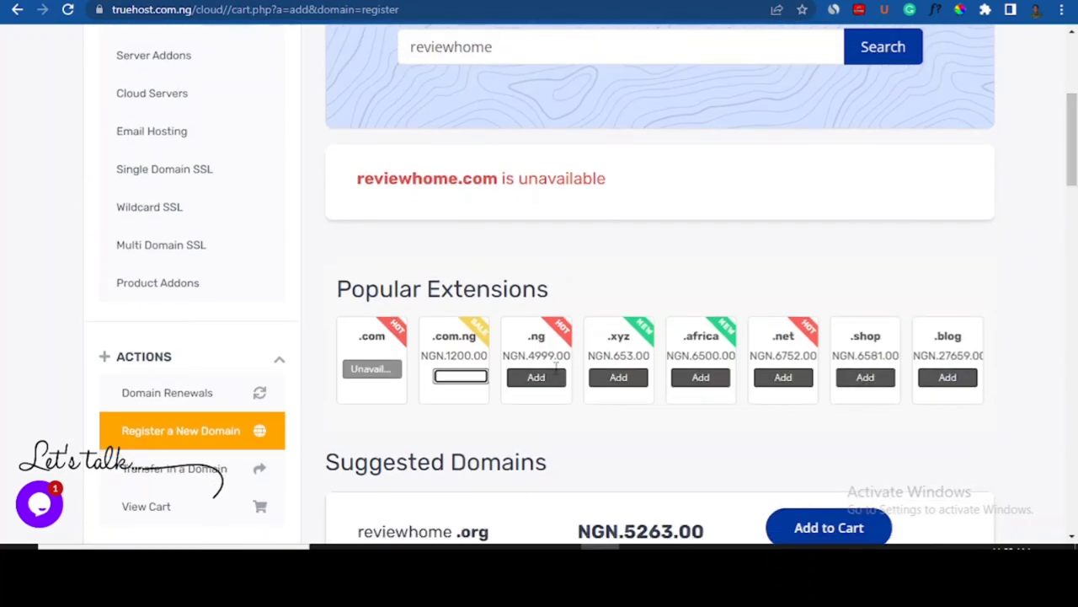
left_click(458, 380)
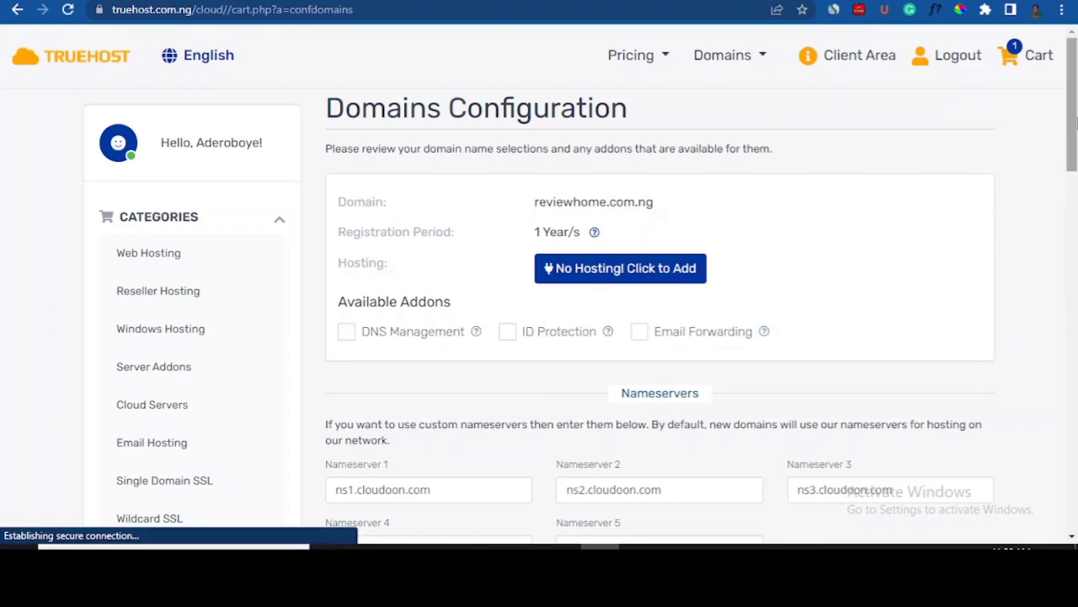
- Choose to add hosting to the reviewhome.com.ng domain order
left_click_drag(1075, 123, 1076, 143)
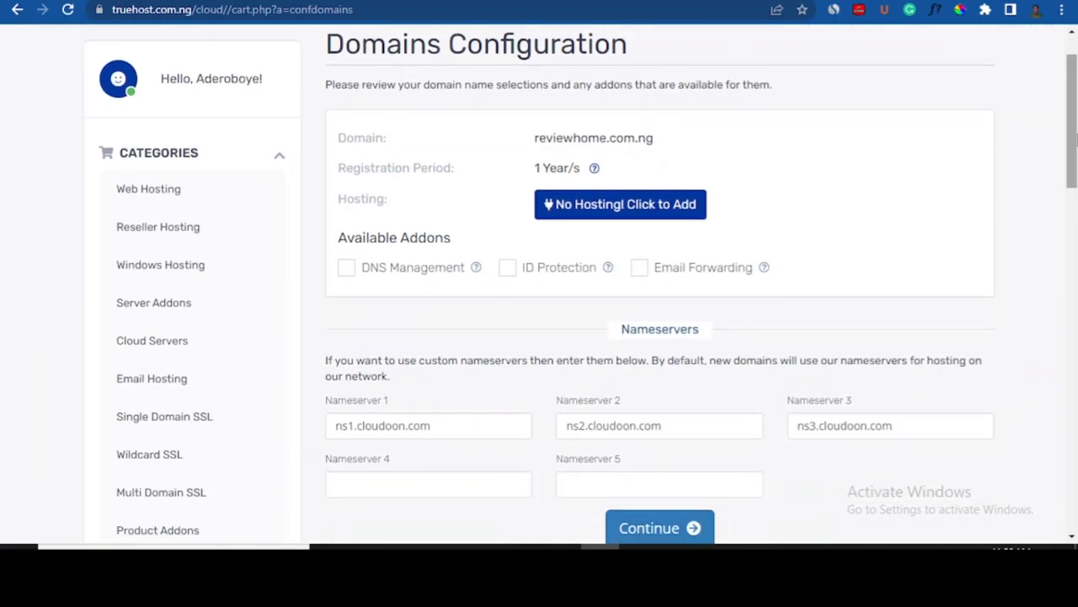
mouse_move(563, 177)
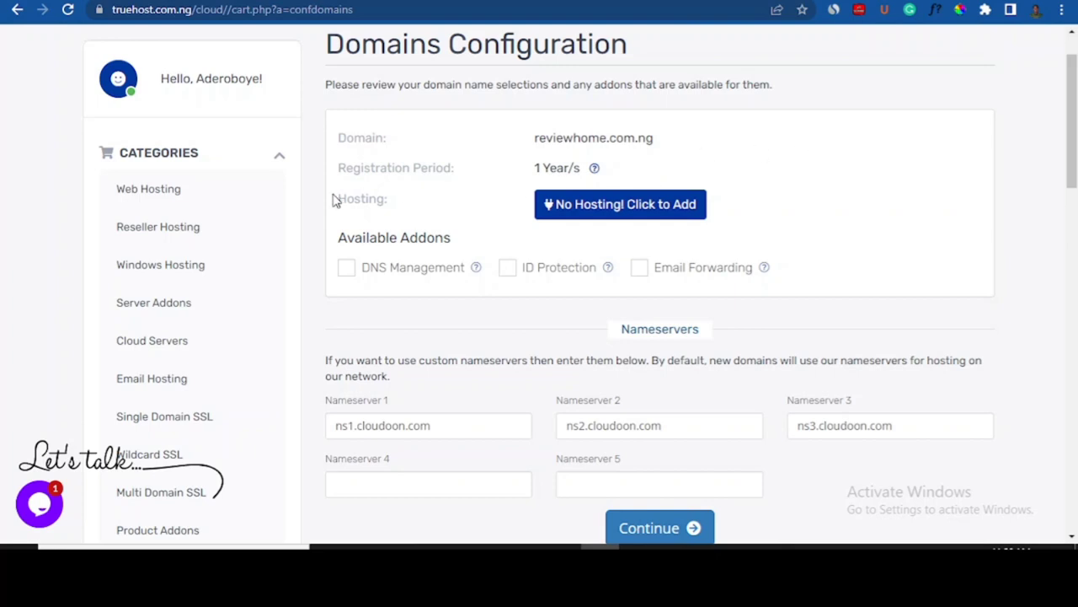
left_click_drag(339, 197, 393, 208)
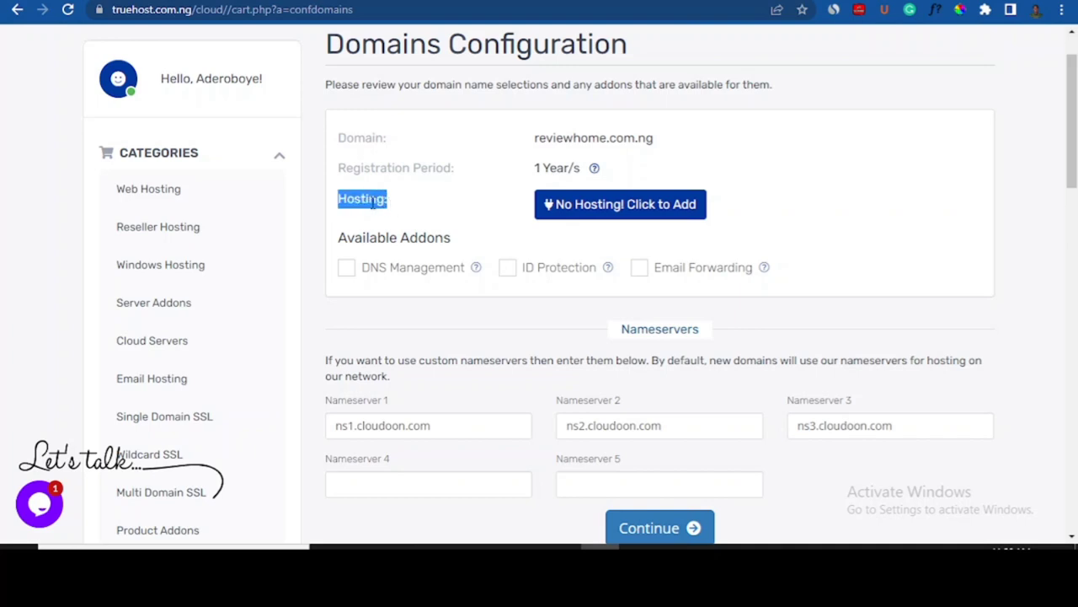
right_click(379, 202)
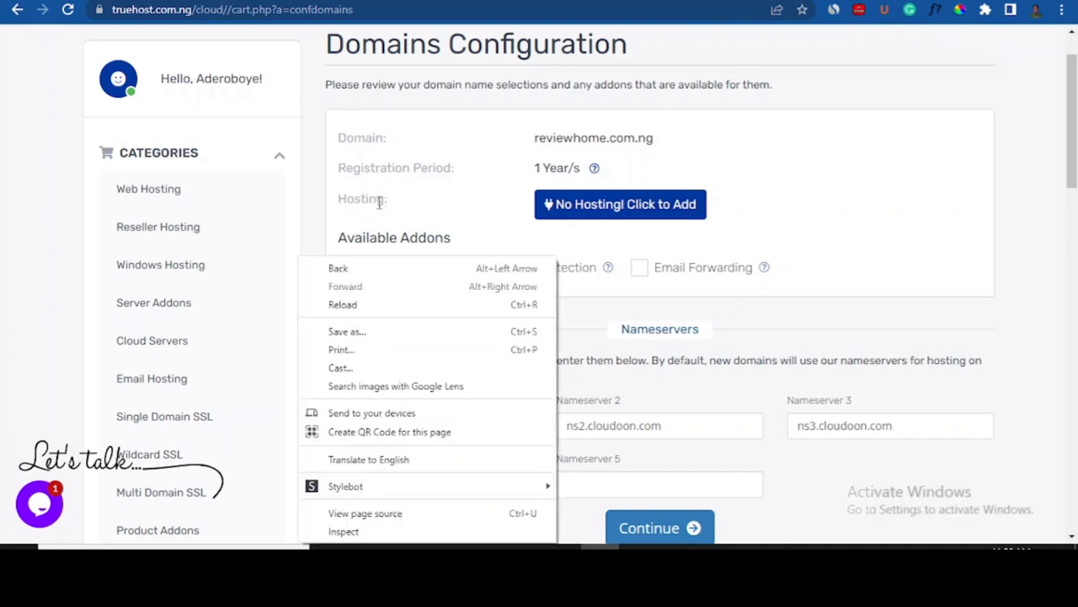
left_click(982, 224)
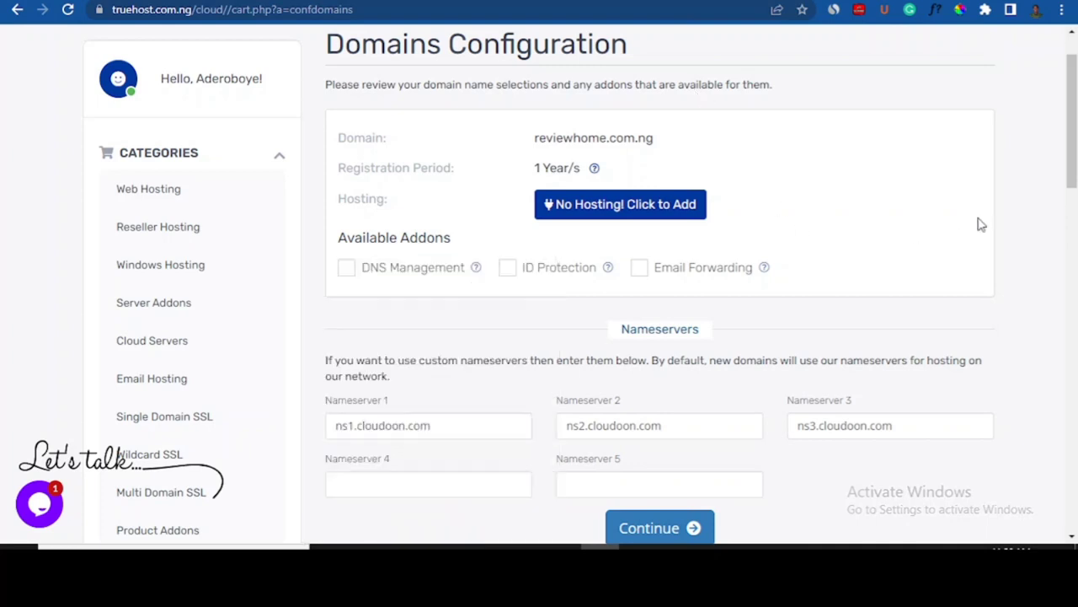
left_click(666, 209)
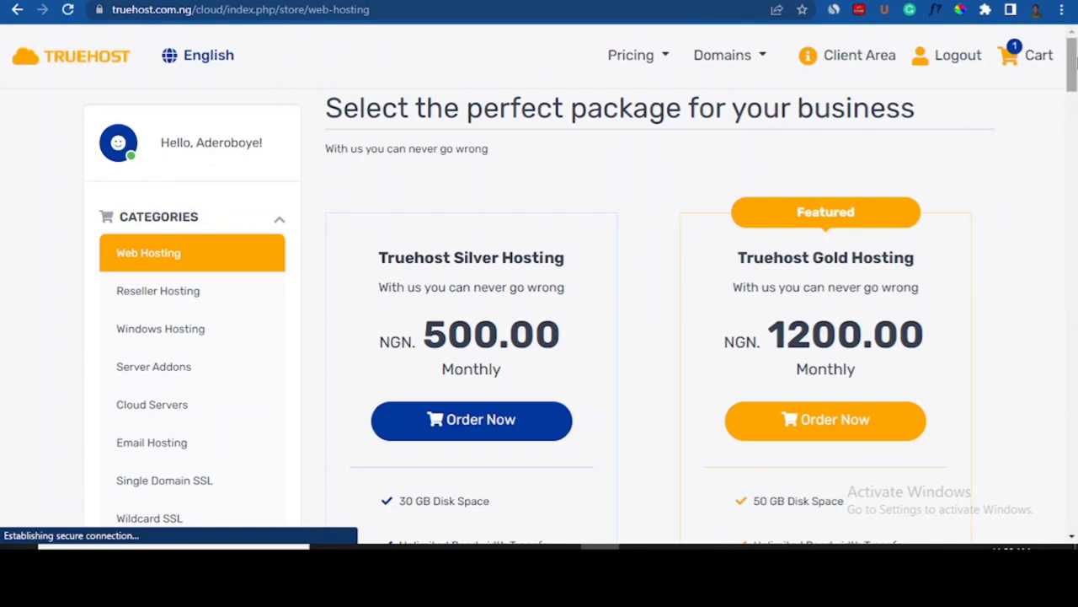
- Compare the Silver and Gold plan features, then order Truehost Silver Hosting
scroll(1072, 71, "down", 1)
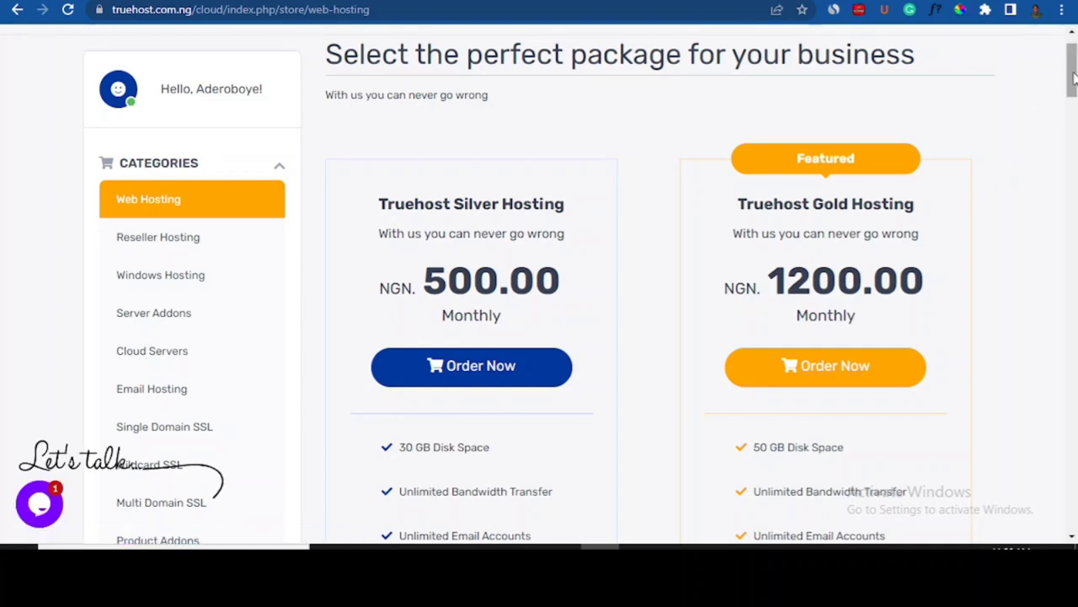
left_click_drag(1075, 80, 1076, 98)
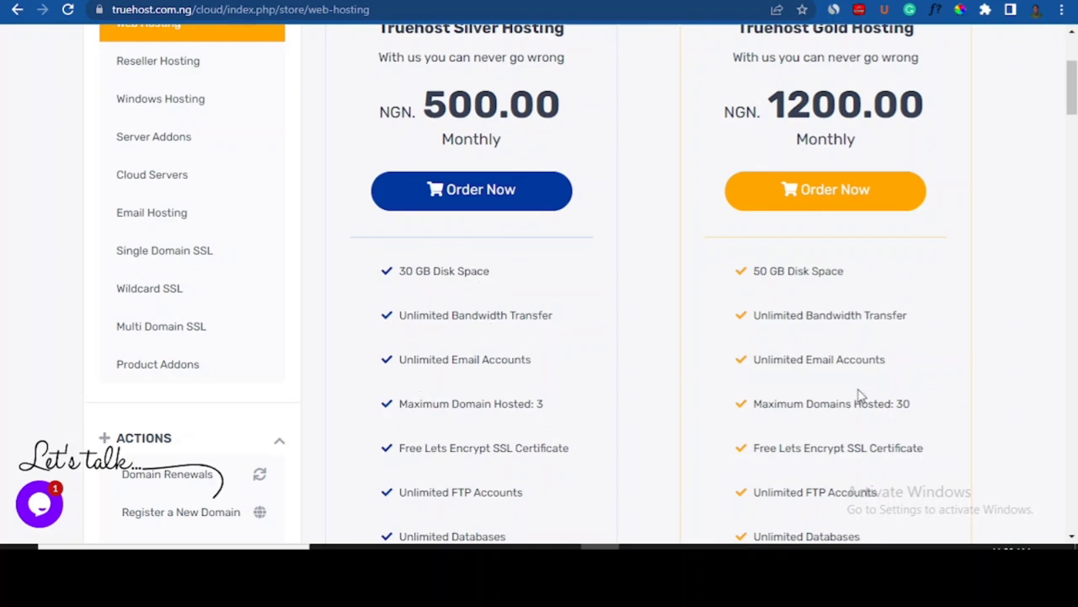
scroll(1070, 93, "down", 3)
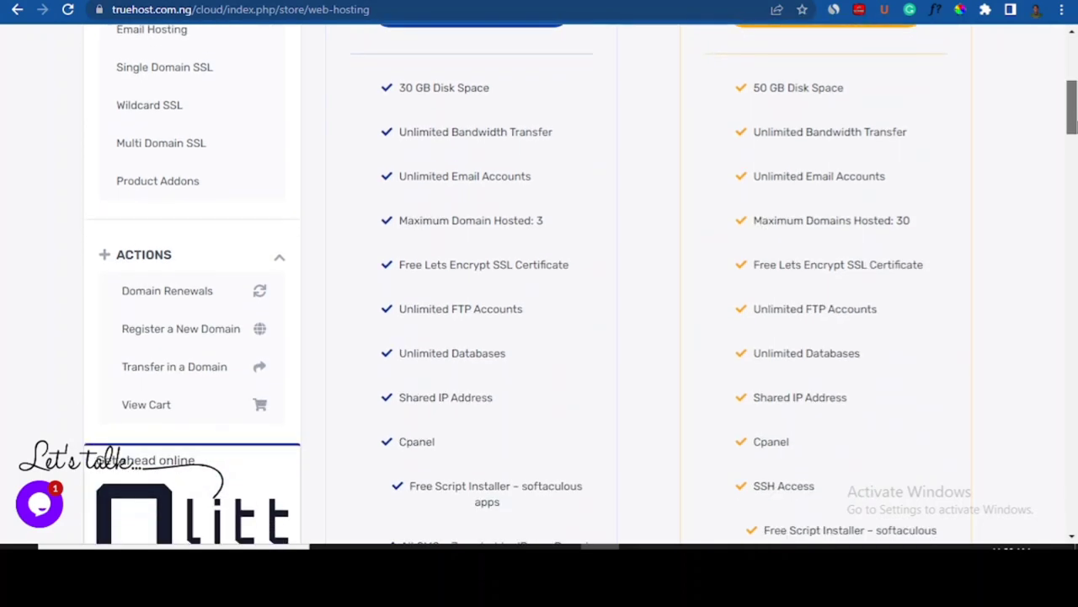
scroll(581, 284, "down", 2)
scroll(406, 147, "up", 1)
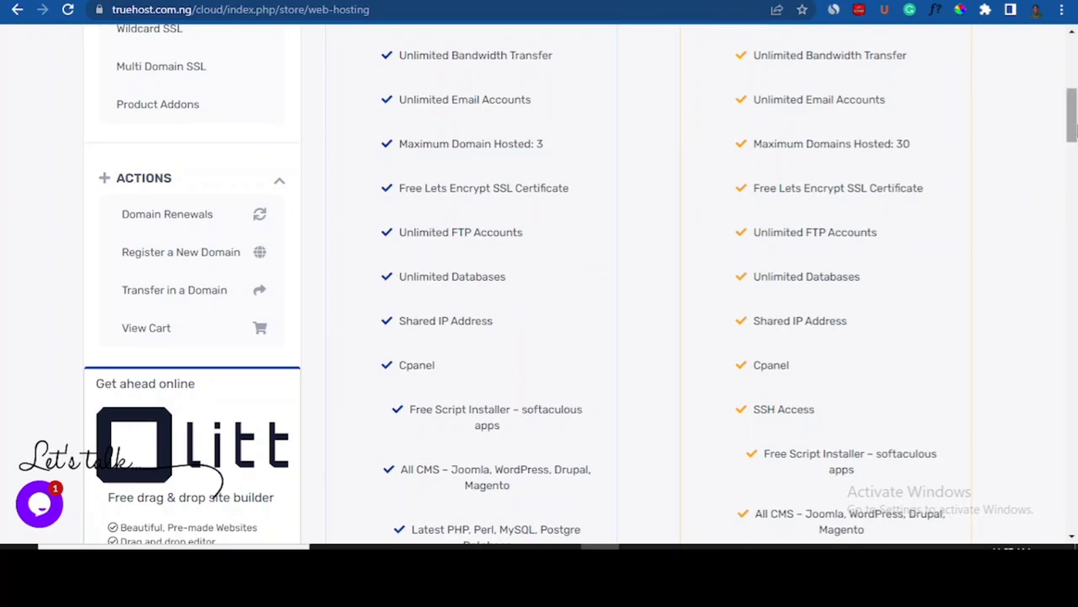
scroll(1074, 126, "up", 4)
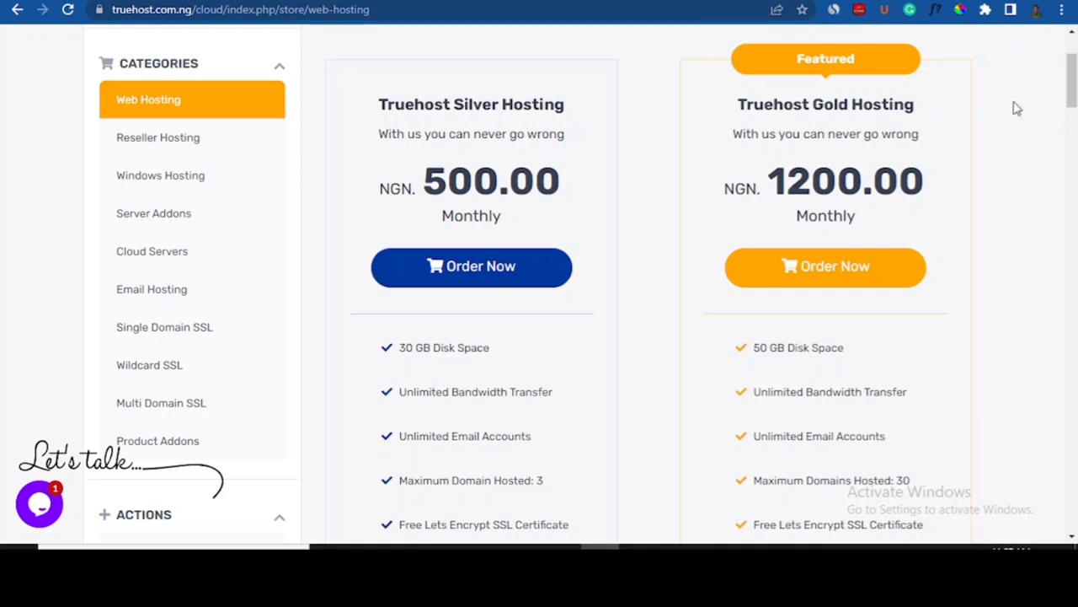
left_click_drag(1073, 80, 1073, 94)
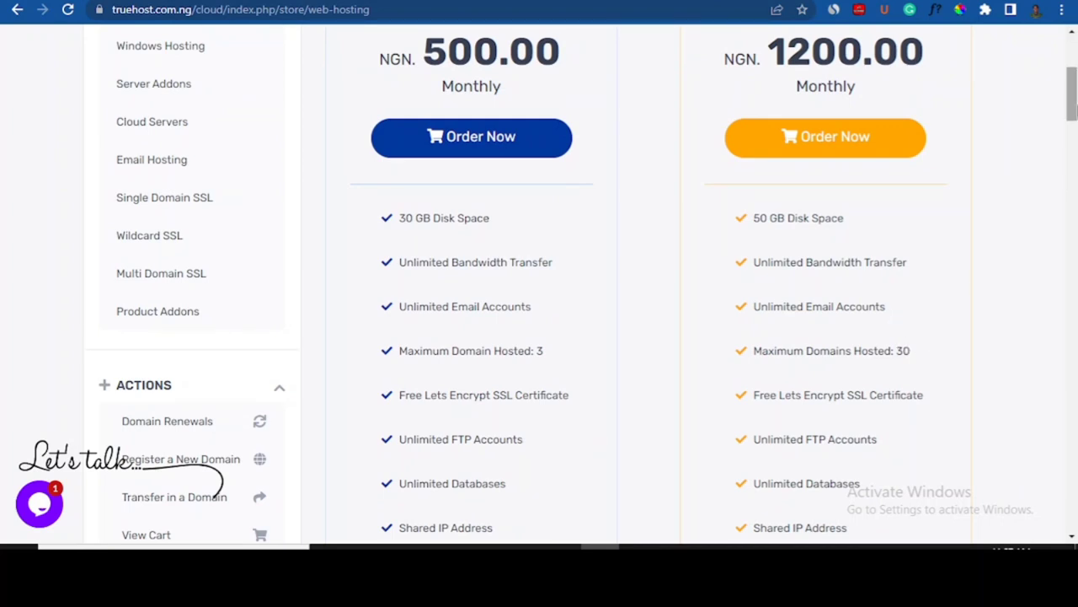
left_click_drag(1072, 95, 1073, 82)
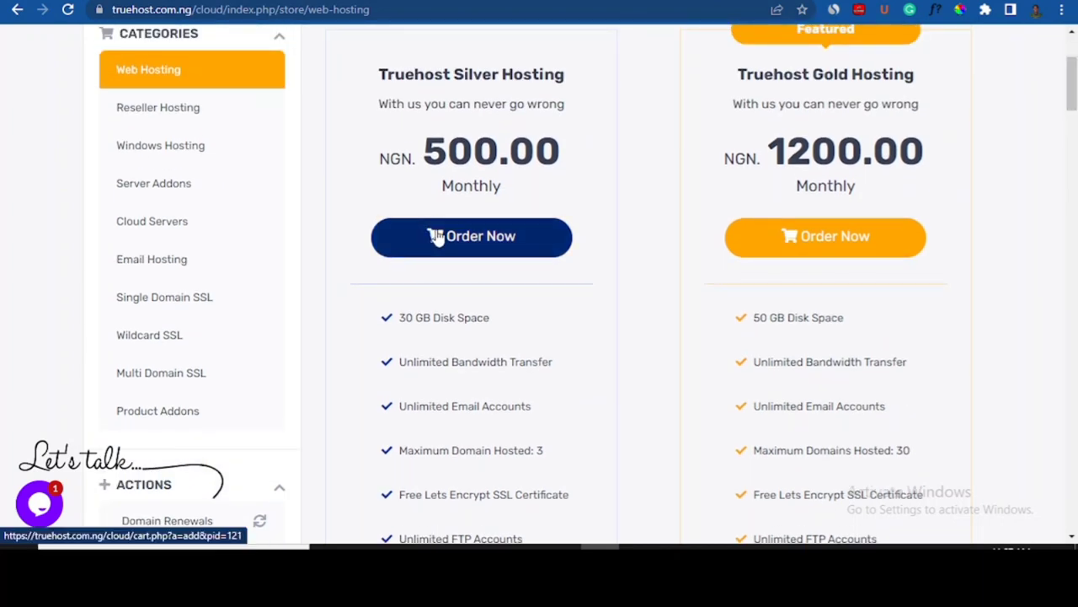
left_click(467, 241)
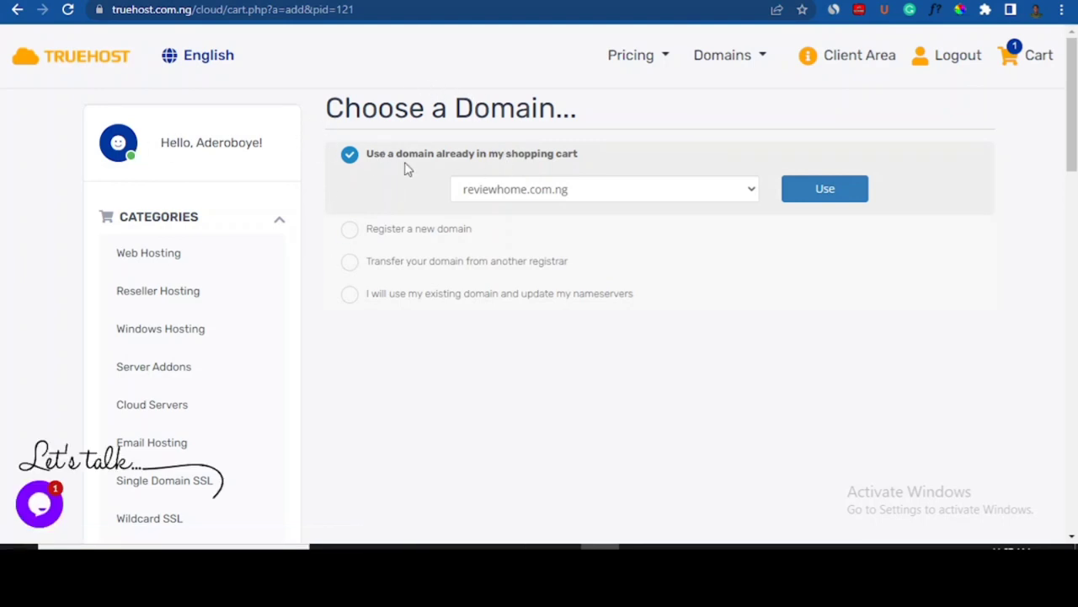
- Use reviewhome.com.ng from the shopping cart as the Silver Hosting domain
left_click(822, 190)
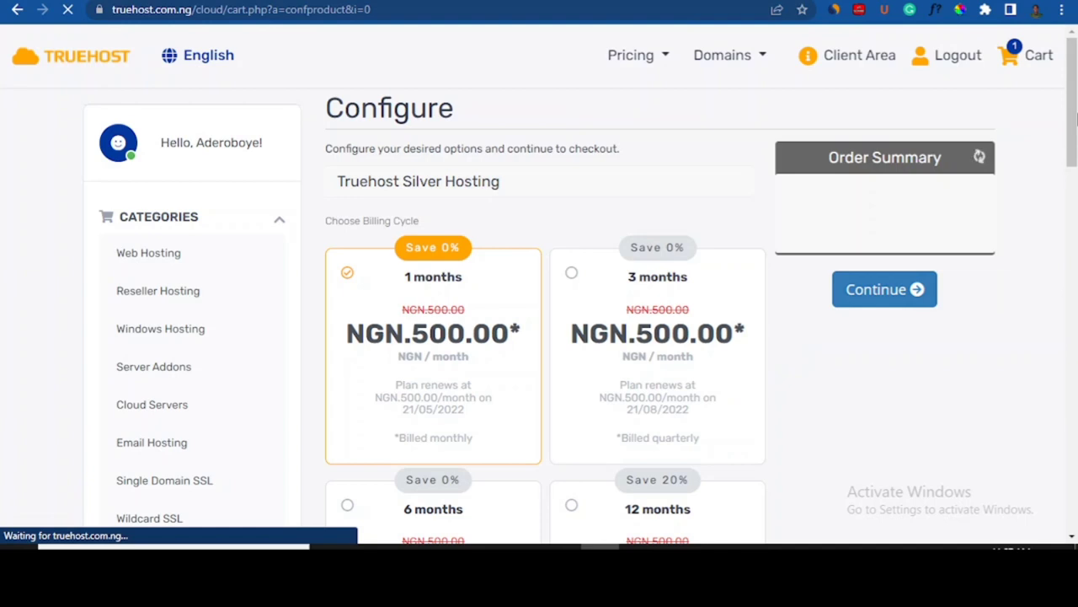
- Pick the 12-month billing cycle (NGN 5000.00) for Silver Hosting and continue
left_click_drag(1076, 114, 1076, 134)
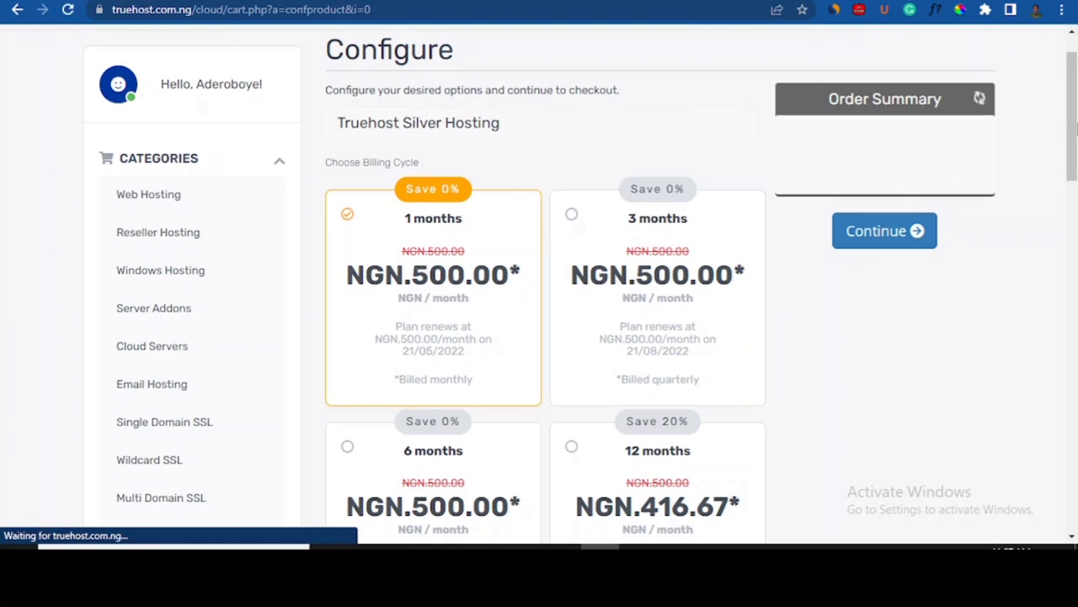
left_click_drag(1077, 129, 1077, 290)
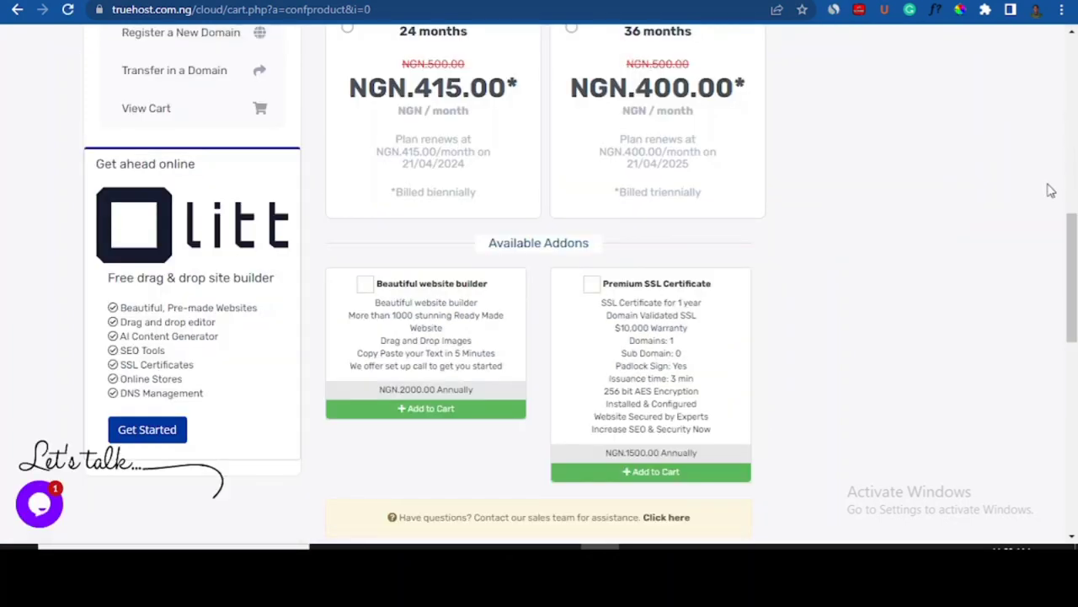
left_click_drag(1072, 223, 1076, 117)
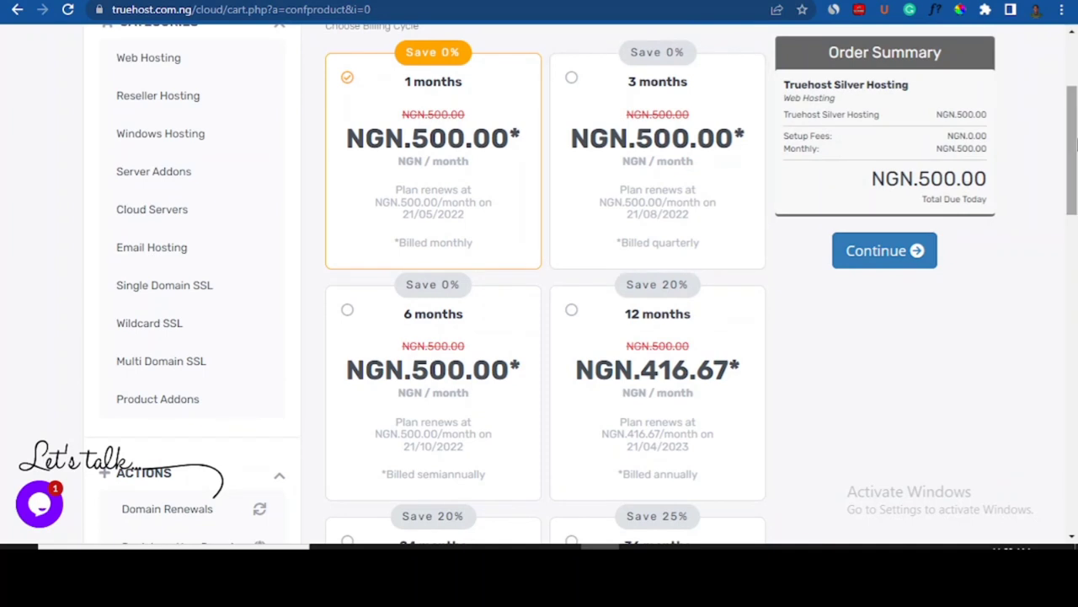
scroll(1076, 163, "down", 2)
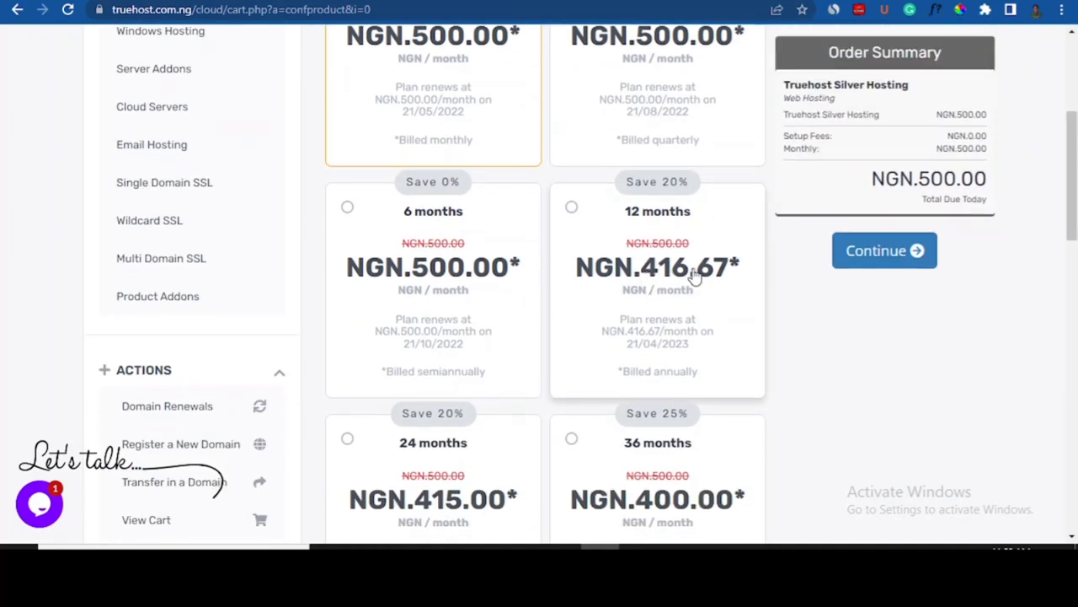
left_click(585, 210)
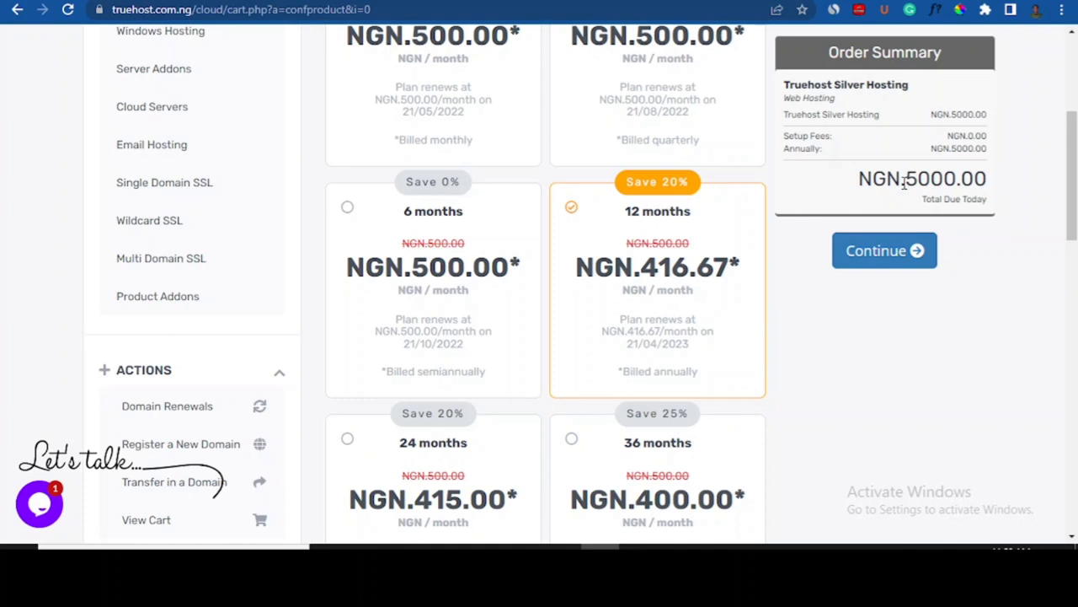
left_click(381, 222)
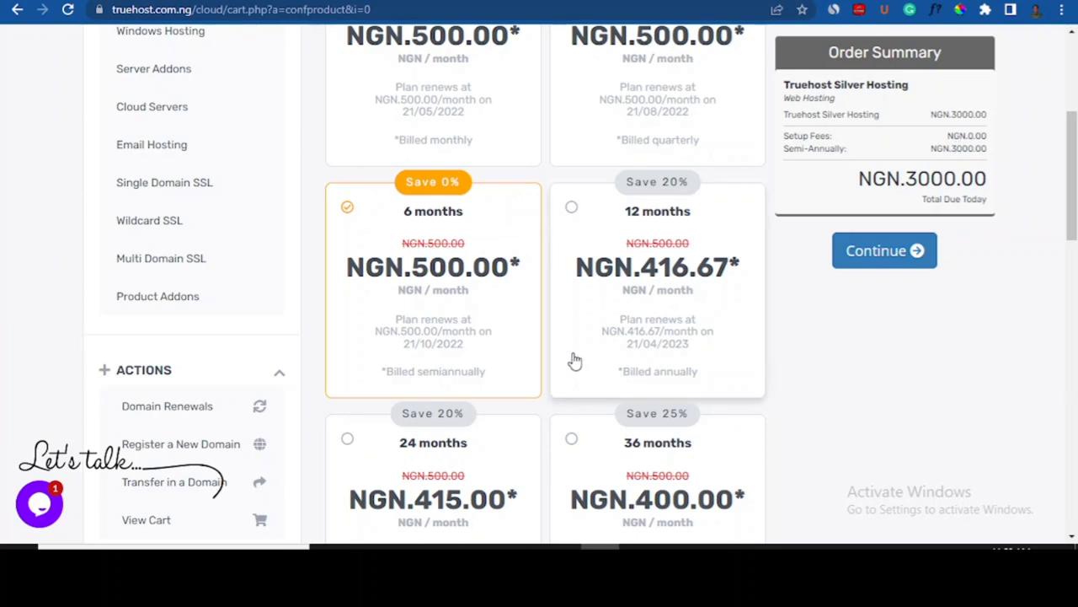
left_click(587, 300)
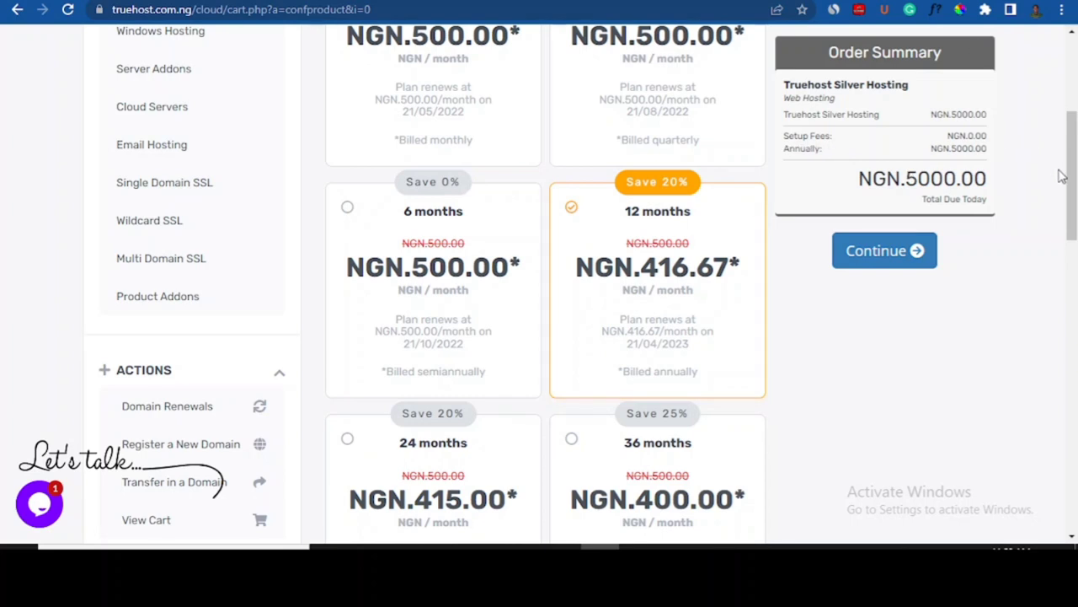
left_click(864, 268)
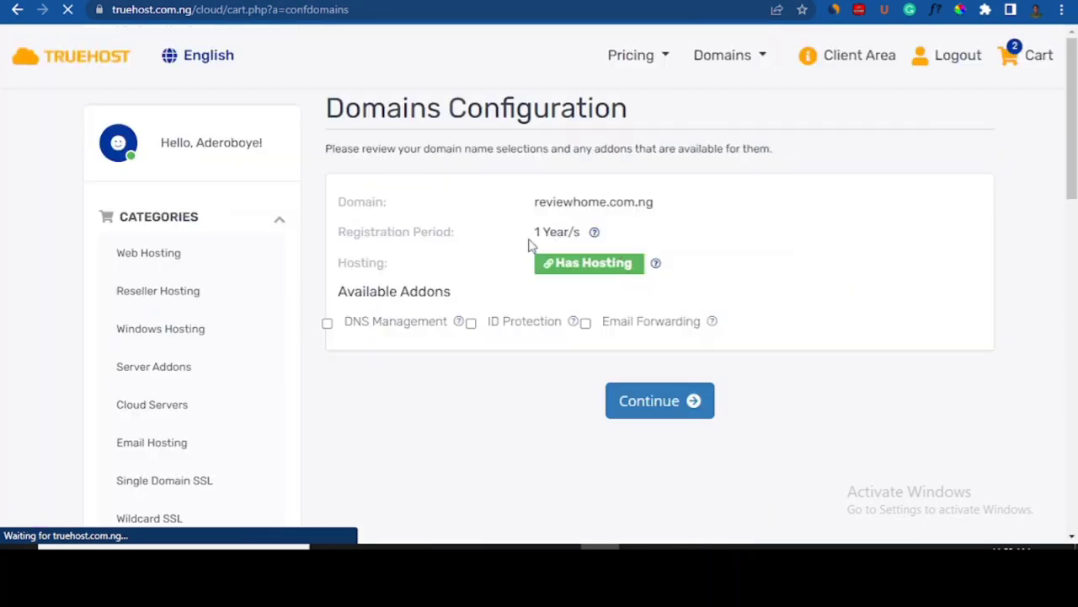
- Tick free DNS Management for reviewhome.com.ng and continue to the order review
scroll(419, 300, "down", 1)
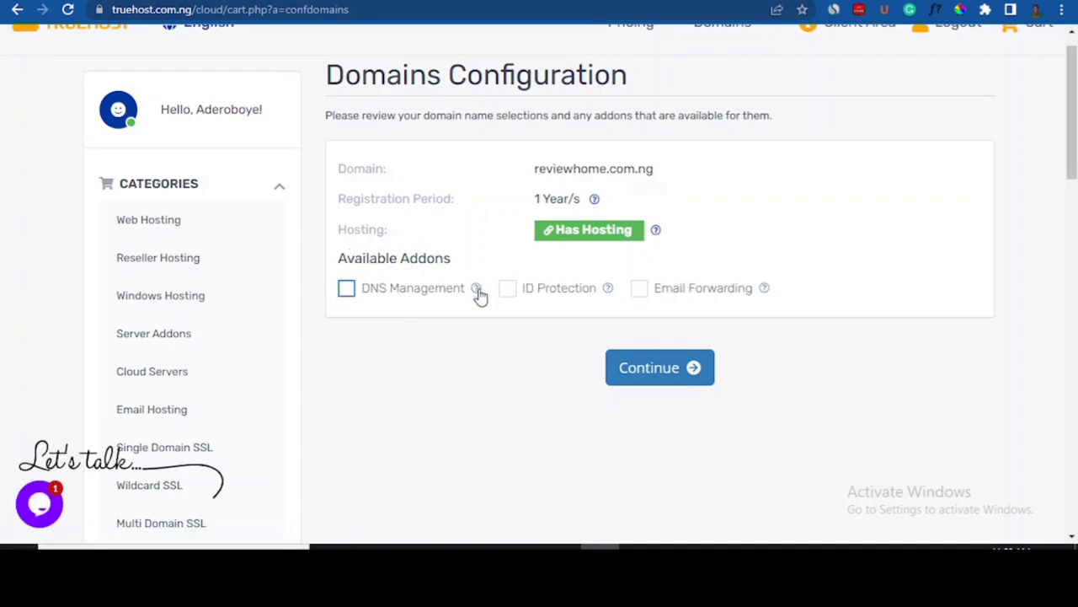
mouse_move(478, 291)
left_click(347, 294)
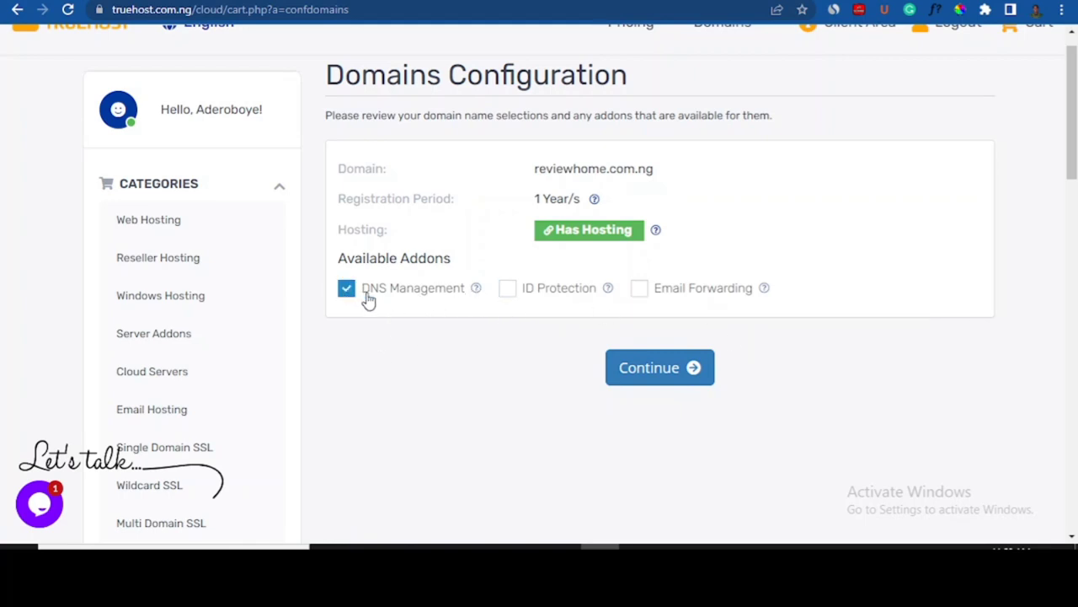
left_click(665, 369)
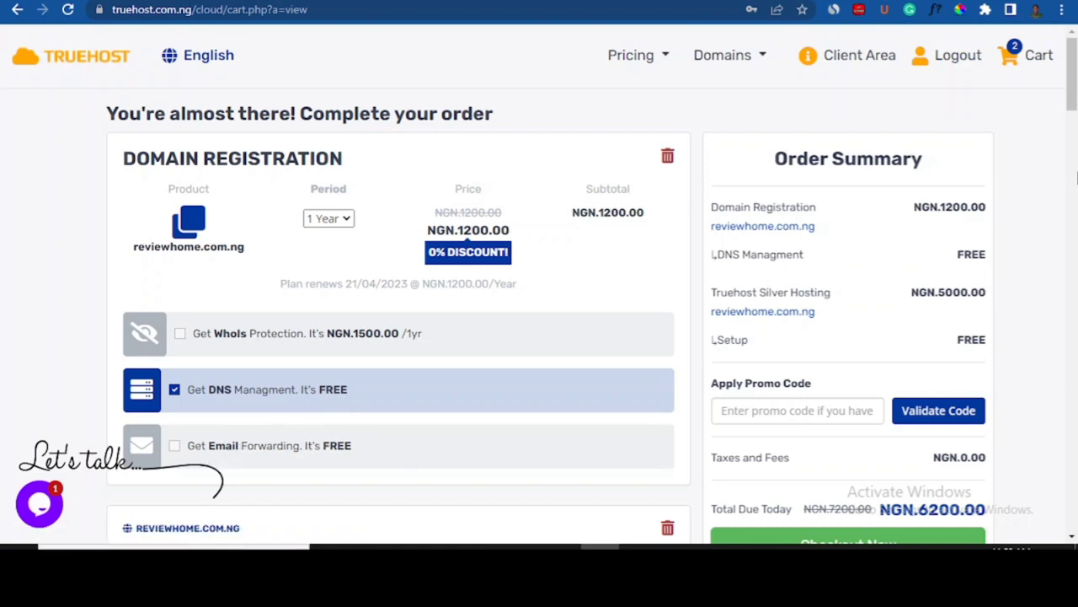
- Add free Email Forwarding in the cart, keeping the 12 Months hosting plan
scroll(1070, 93, "down", 1)
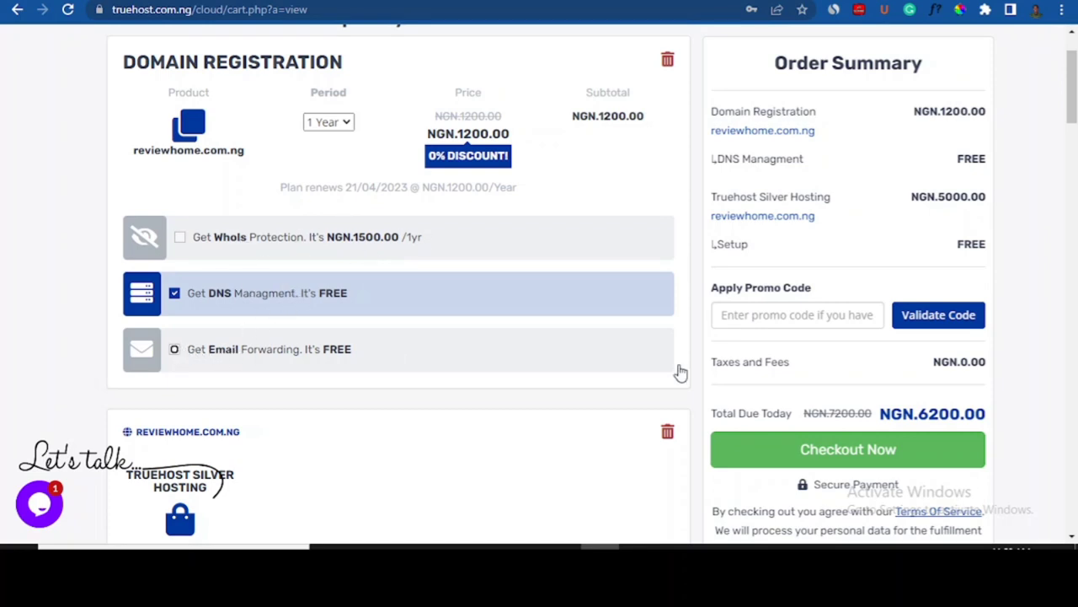
scroll(1073, 120, "down", 1)
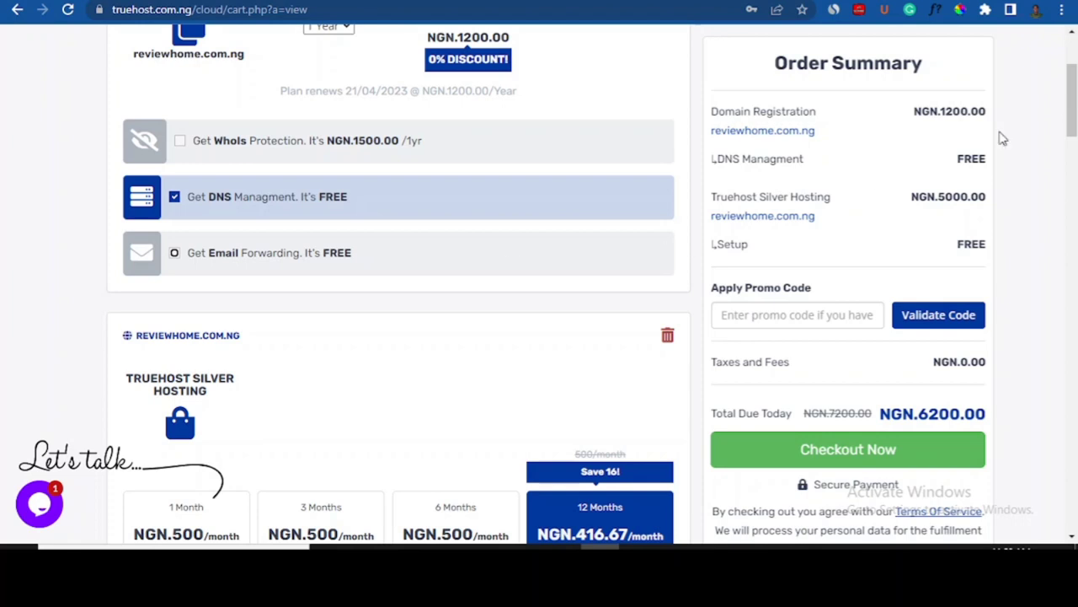
scroll(1068, 123, "down", 1)
scroll(1069, 122, "down", 3)
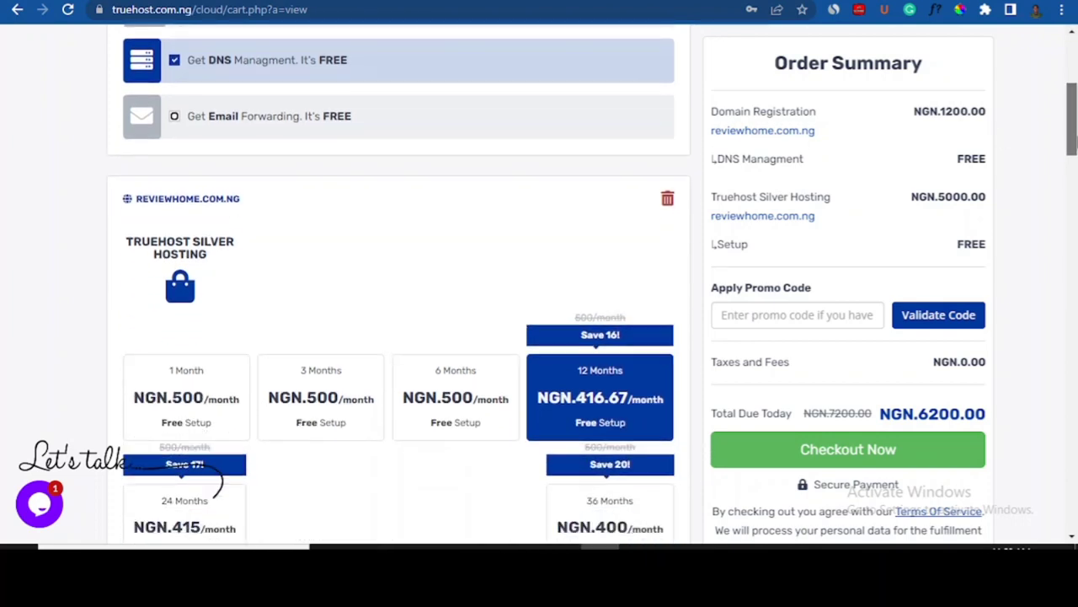
scroll(1063, 173, "down", 2)
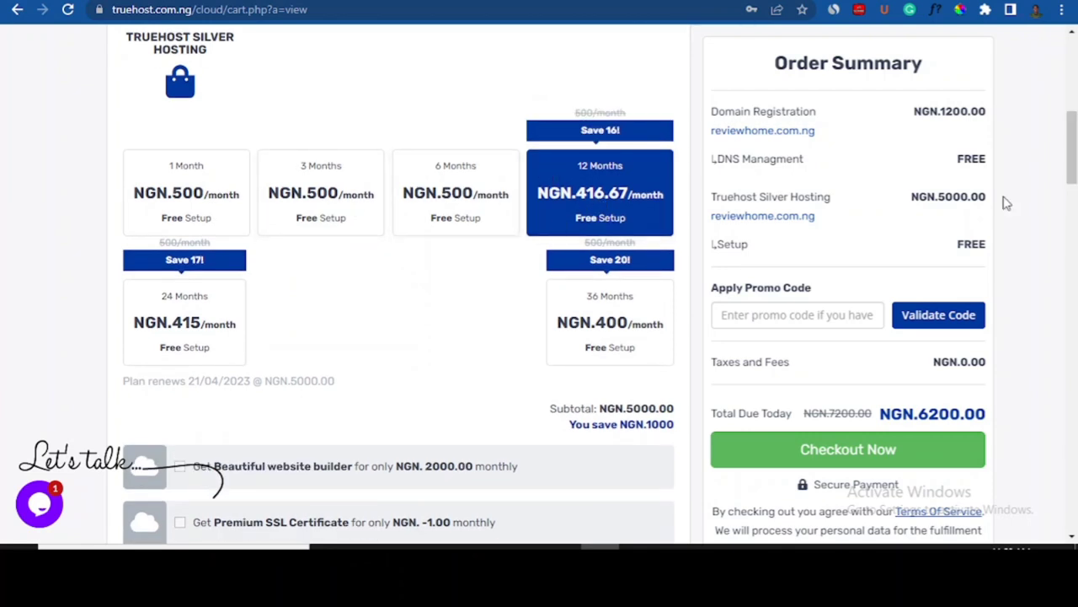
scroll(1073, 137, "down", 1)
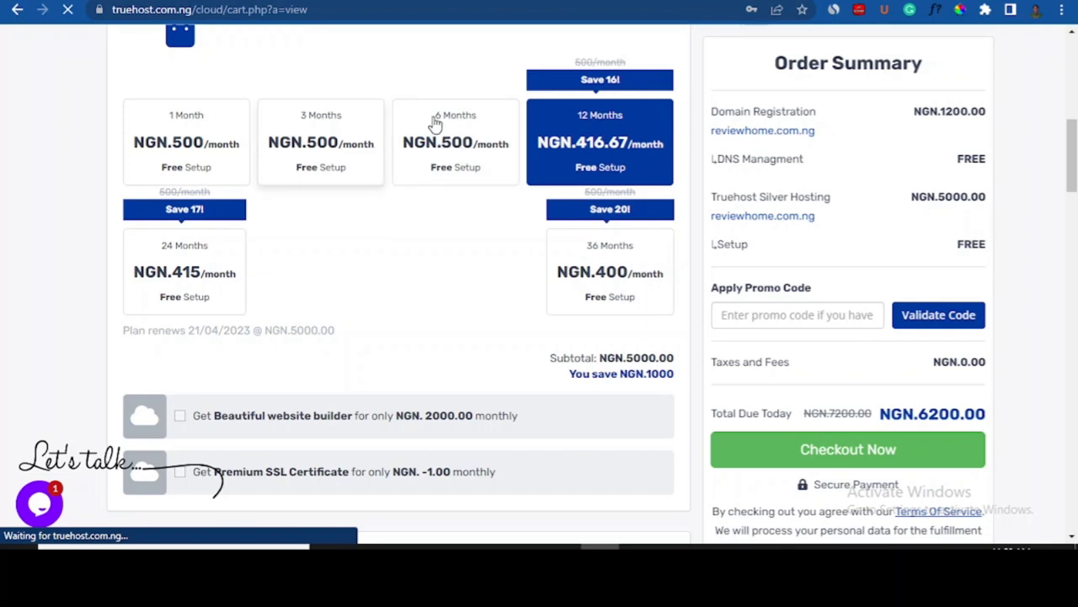
left_click(344, 140)
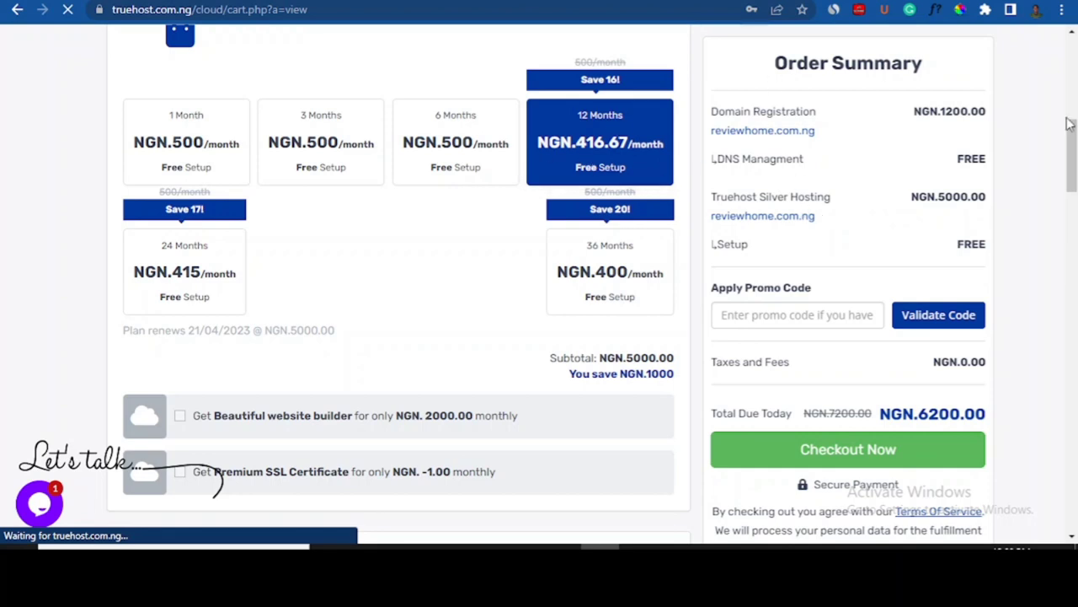
- Proceed to checkout with NGN 6200.00 due today
left_click_drag(1072, 125, 1072, 133)
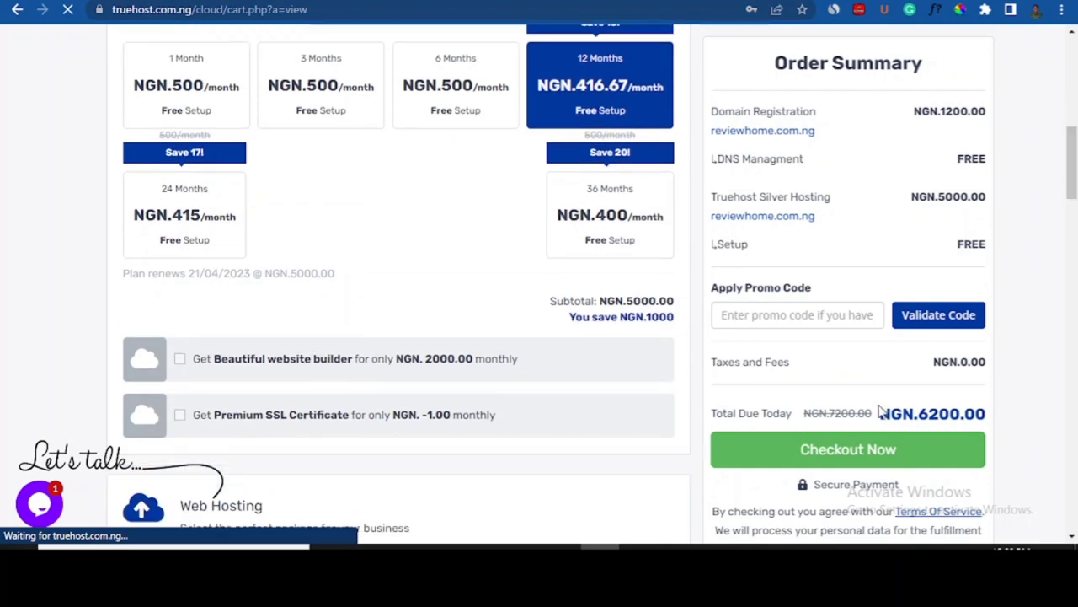
left_click(832, 455)
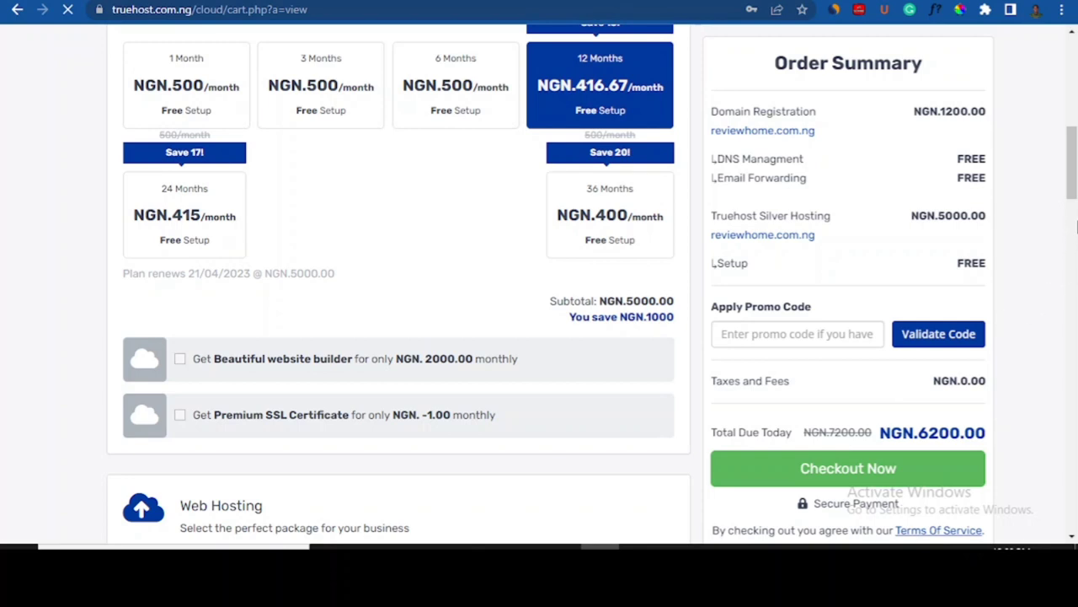
mouse_move(1076, 167)
left_mouse_down()
mouse_move(1076, 137)
mouse_move(1076, 166)
left_mouse_up()
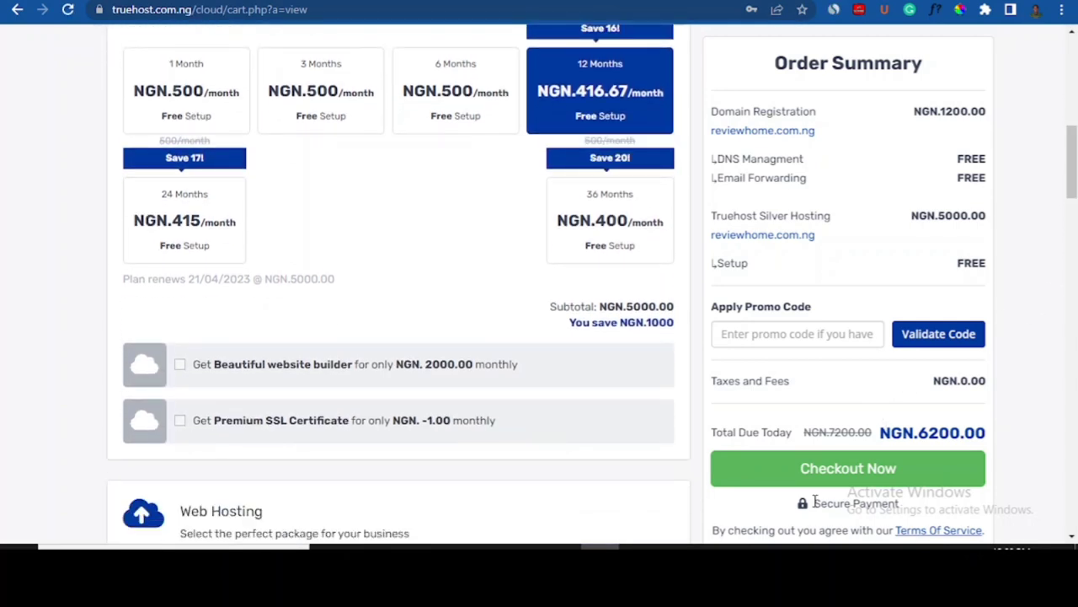
left_click(809, 474)
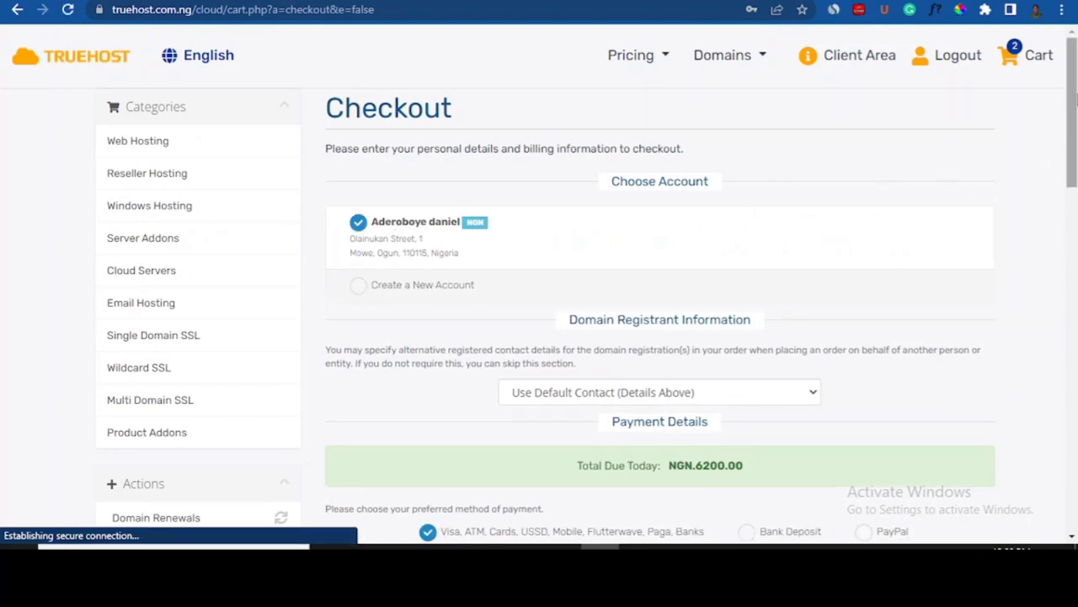
- Scroll through the Checkout form to review the NGN 6200.00 order
left_click_drag(1076, 100, 1076, 230)
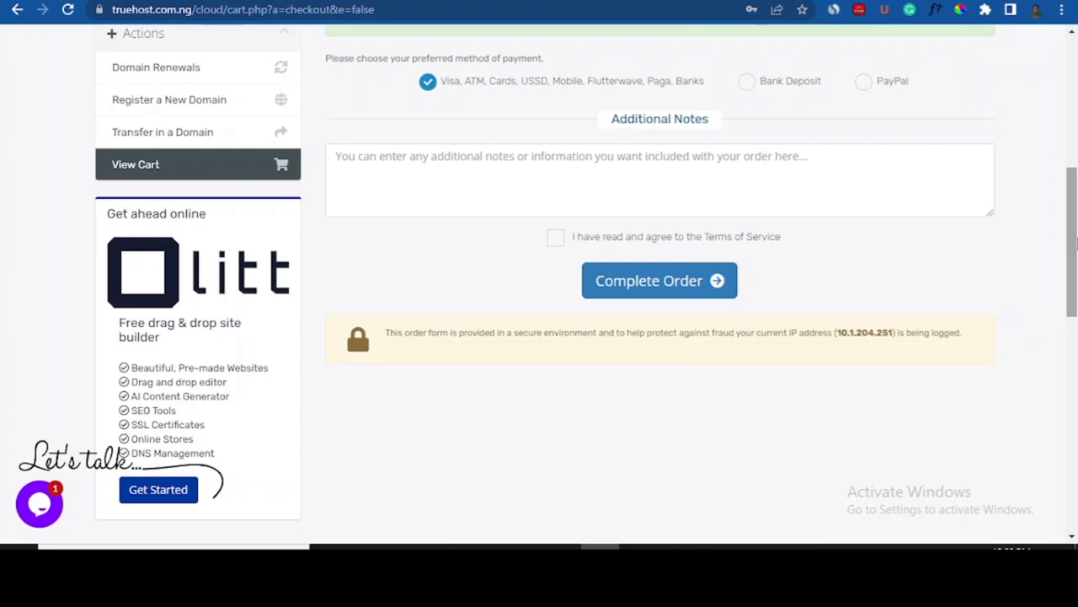
left_click_drag(1073, 242, 1074, 113)
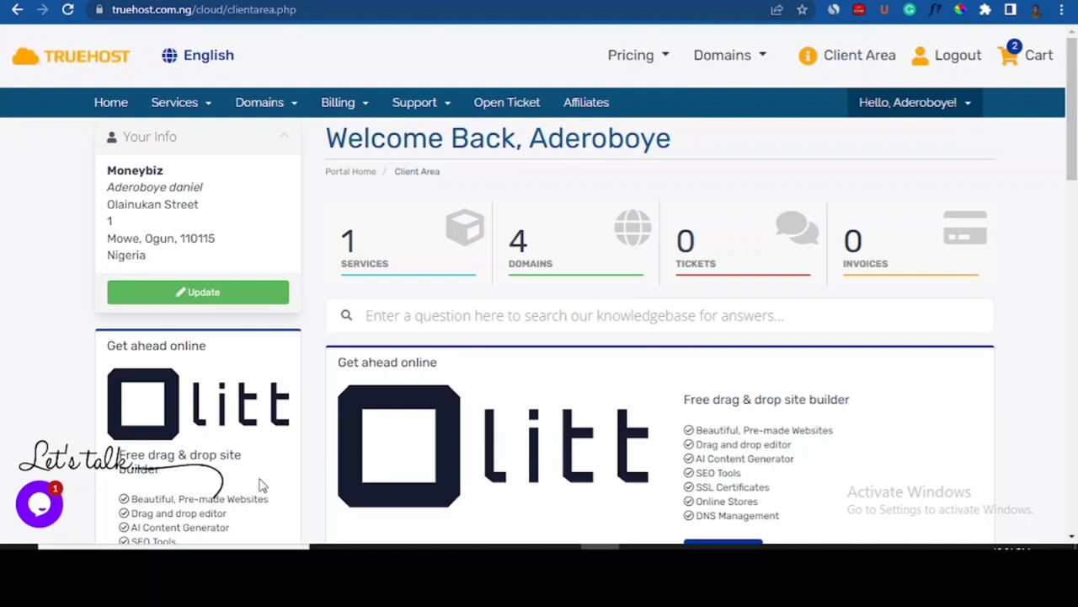
- Close the support chat and open the management page of the moneybiz.com.ng Truehost Silver Hosting service
left_click(38, 510)
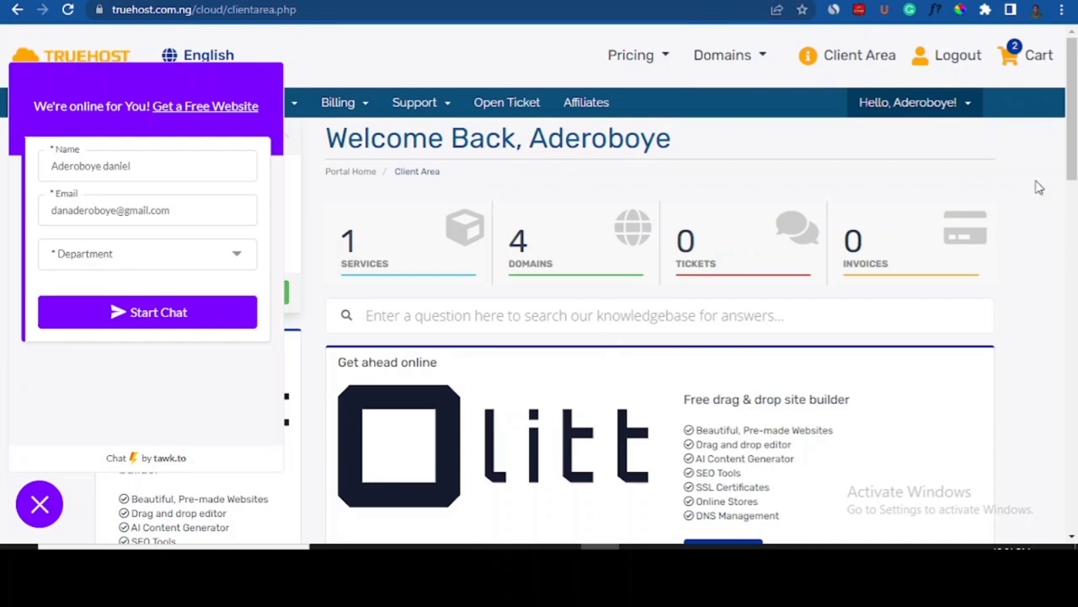
scroll(1044, 181, "down", 1)
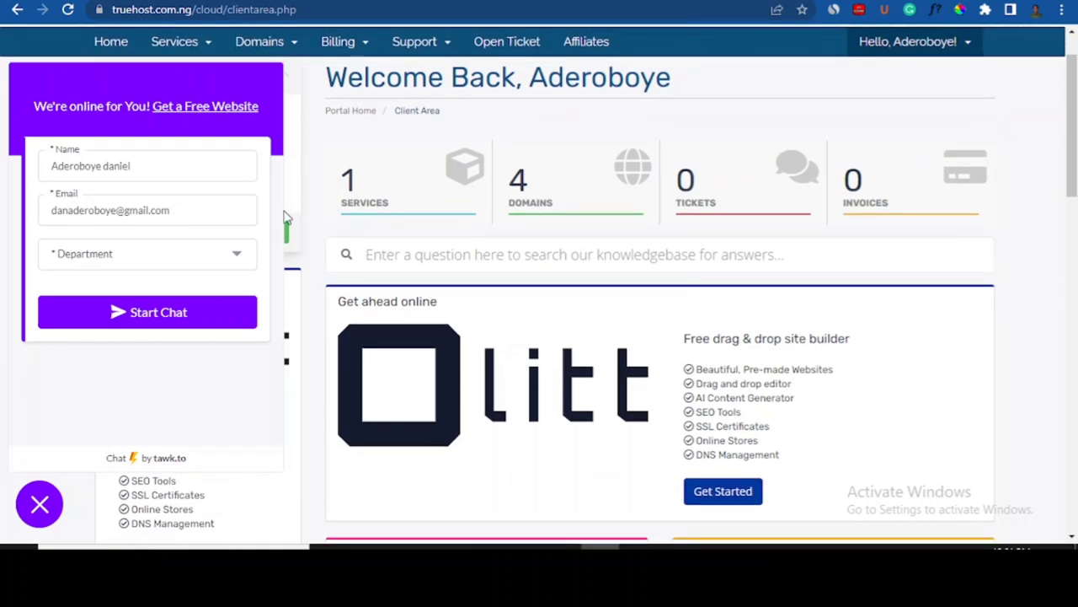
left_click(38, 504)
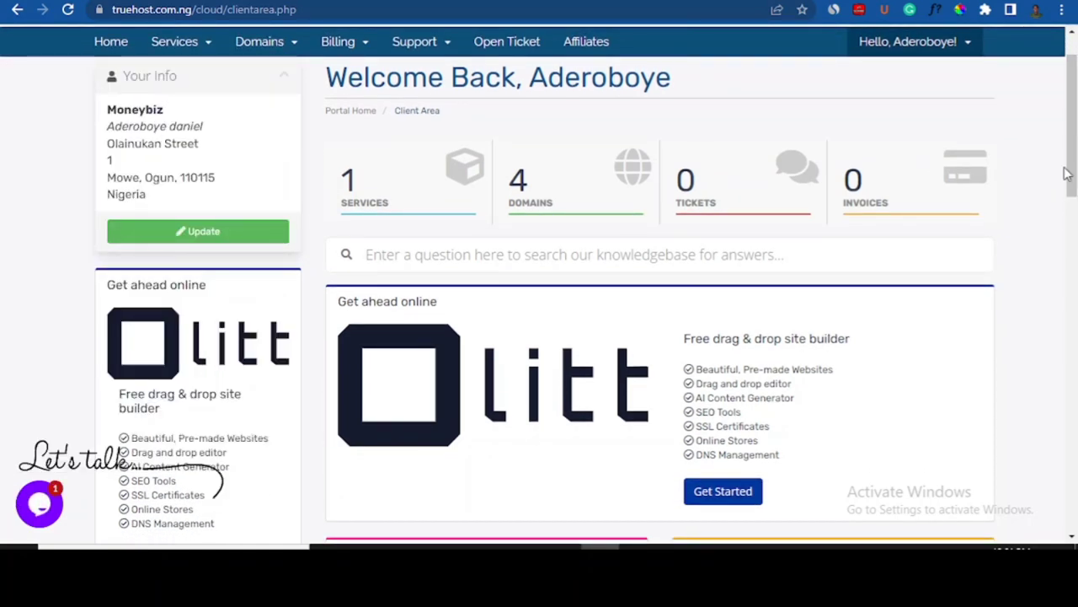
left_click_drag(1071, 134, 1071, 213)
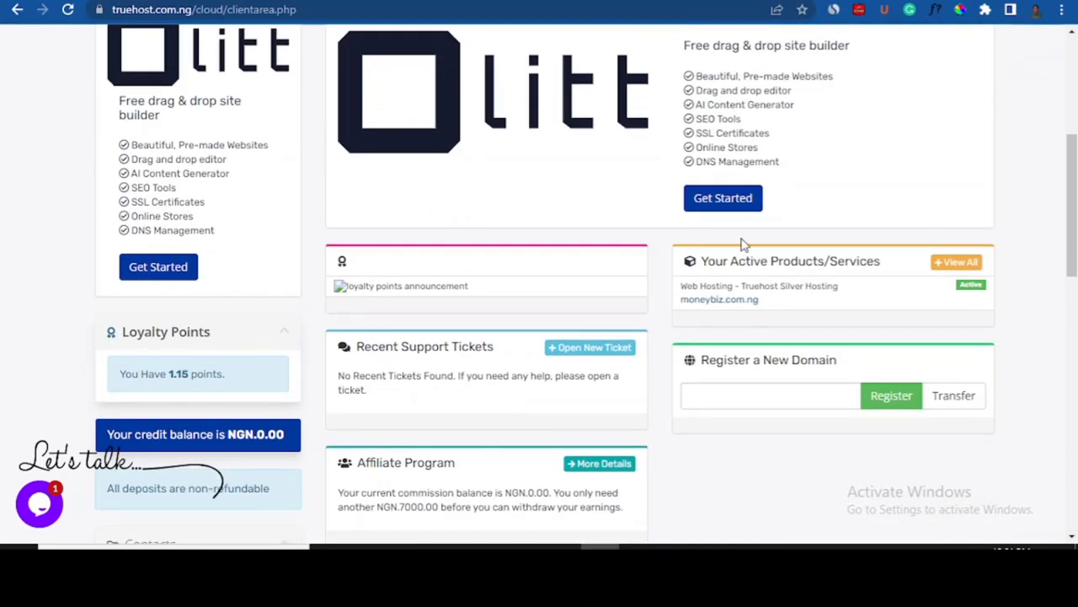
left_click(744, 302)
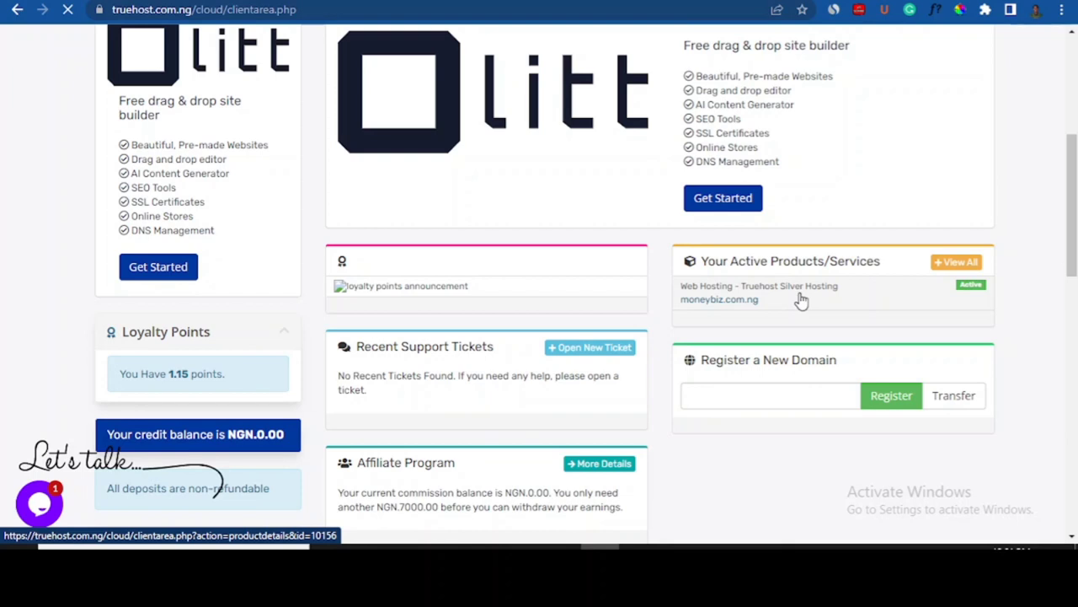
left_click(868, 309)
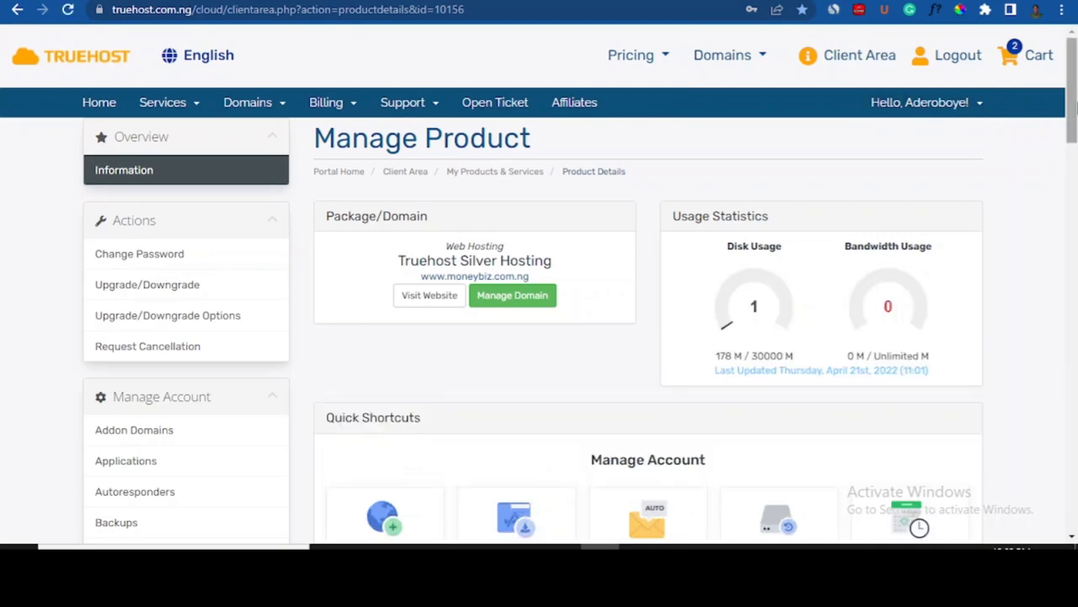
- Log into the moneybiz.com.ng hosting account's cPanel through the One Click Login cPanel card
left_click_drag(1075, 97, 1075, 310)
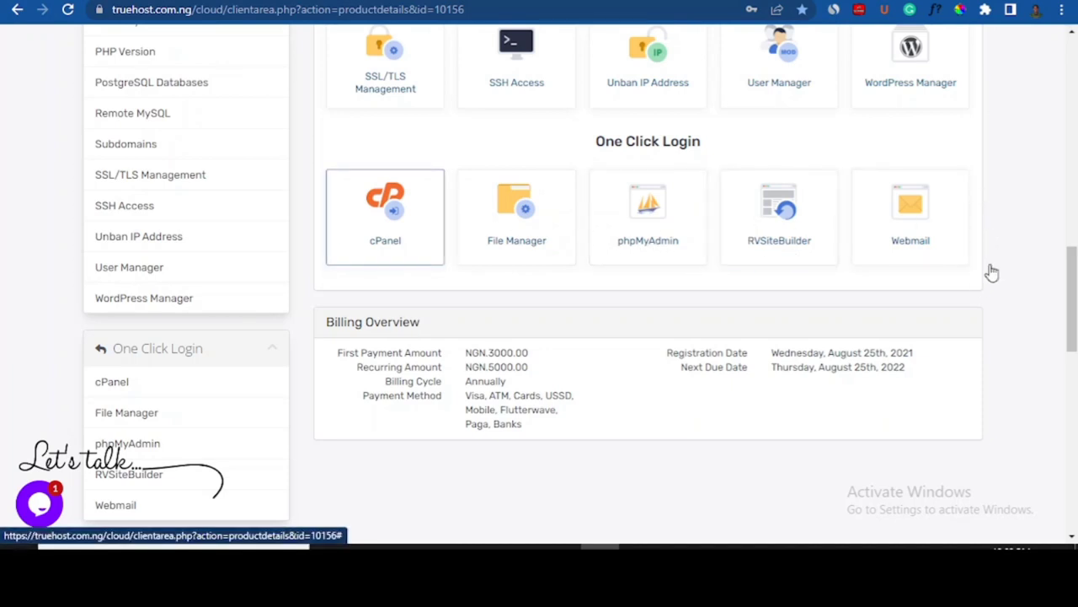
scroll(539, 295, "up", 1)
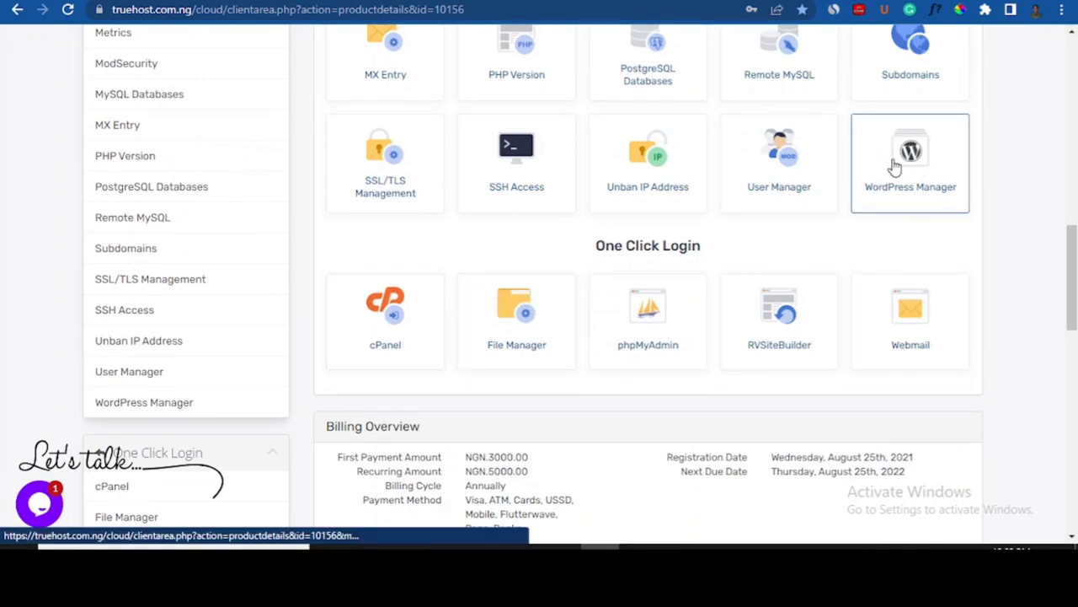
left_click(385, 327)
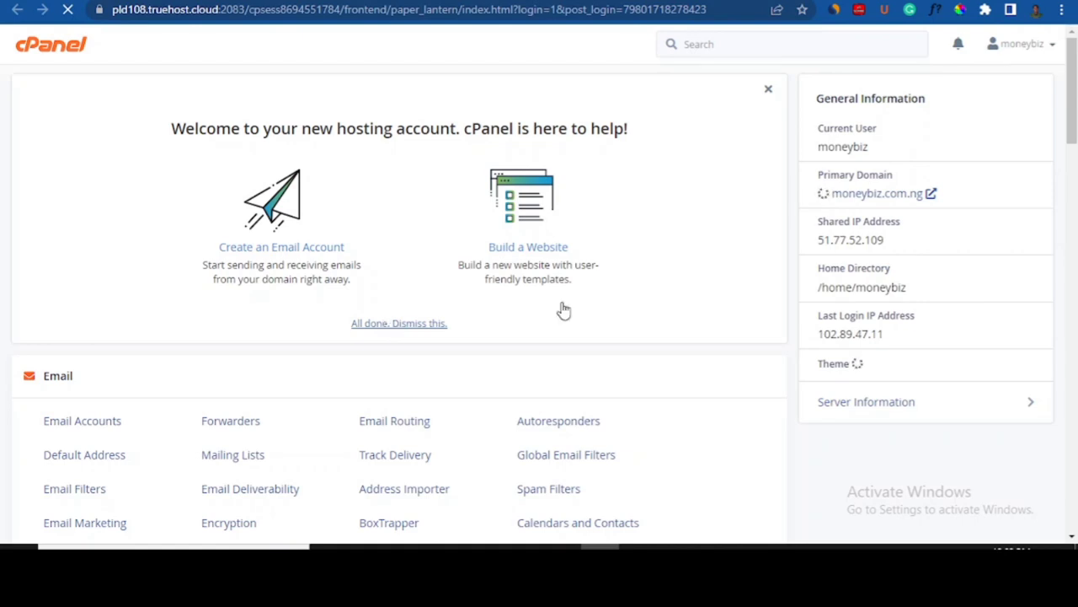
- Open WordPress under Softaculous Apps Installer's Scripts in cPanel
left_click_drag(1075, 110, 1075, 295)
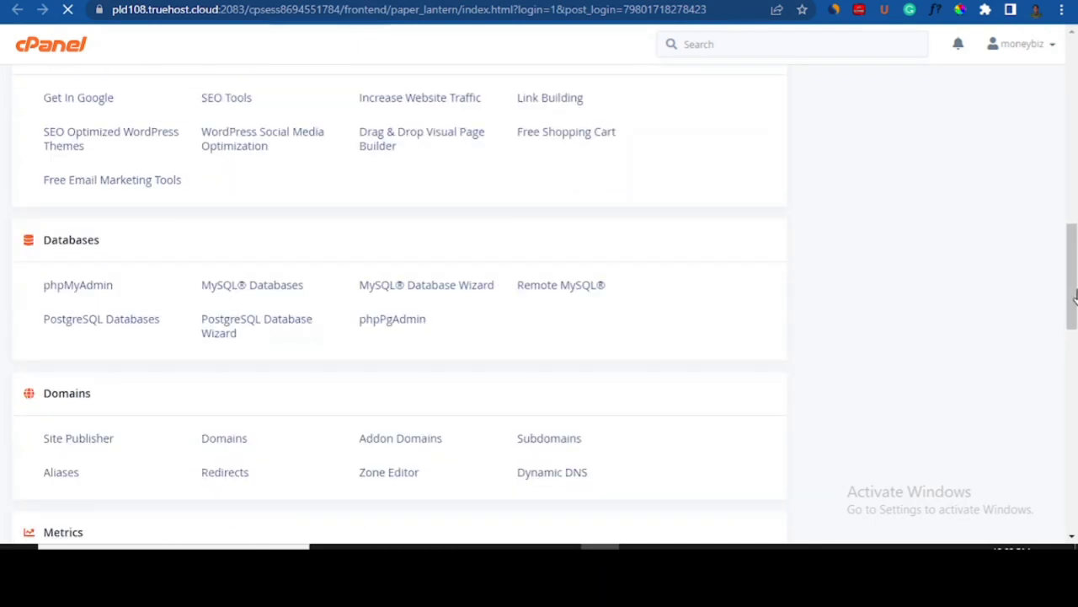
left_click_drag(1075, 295, 1074, 493)
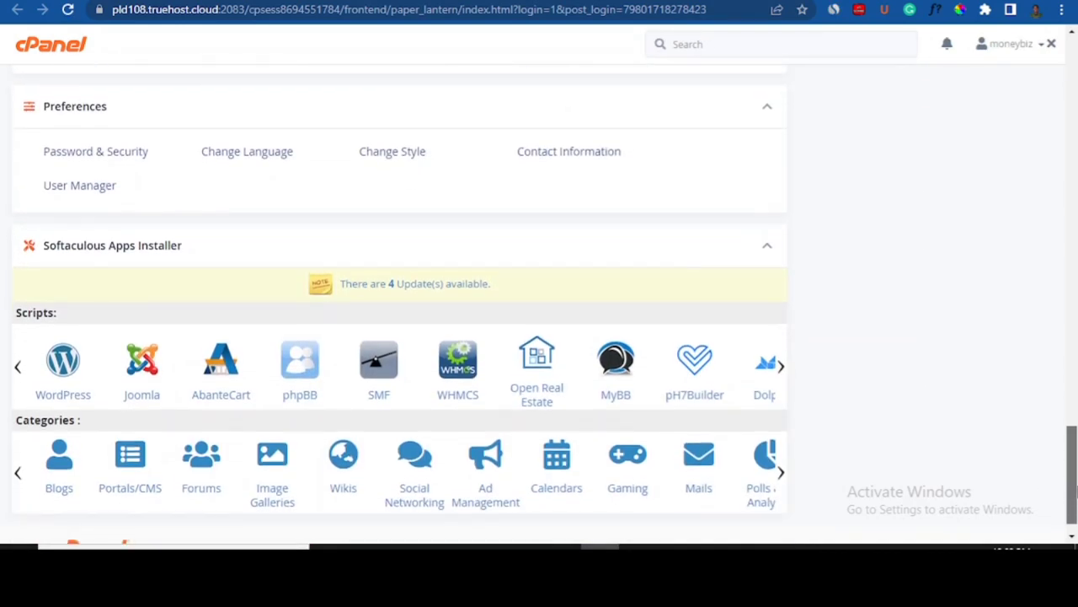
left_click(66, 373)
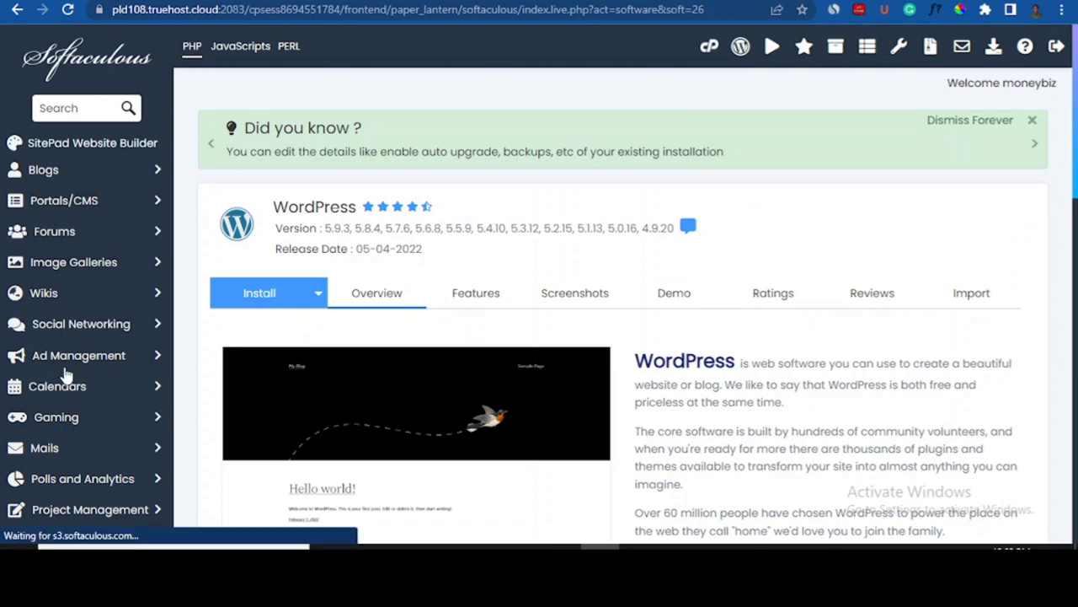
scroll(409, 323, "down", 4)
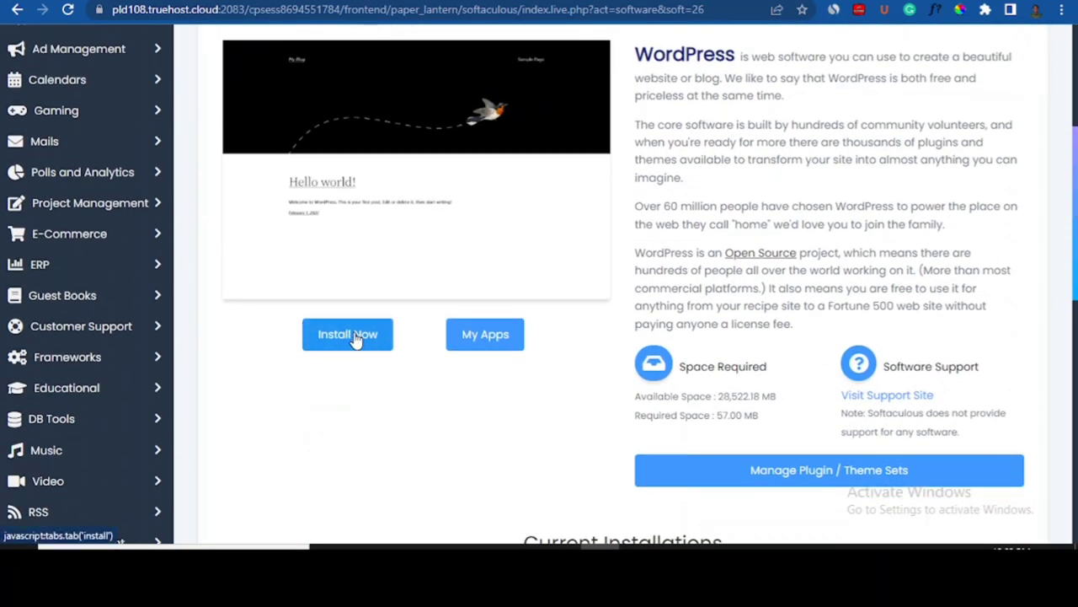
left_click(356, 335)
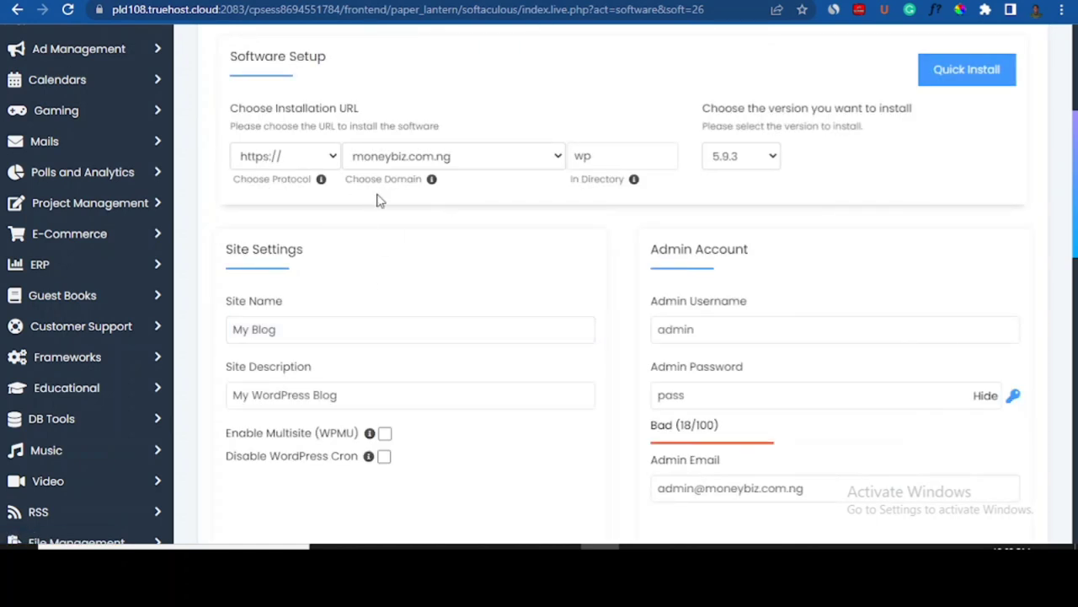
left_click(331, 160)
left_click(257, 183)
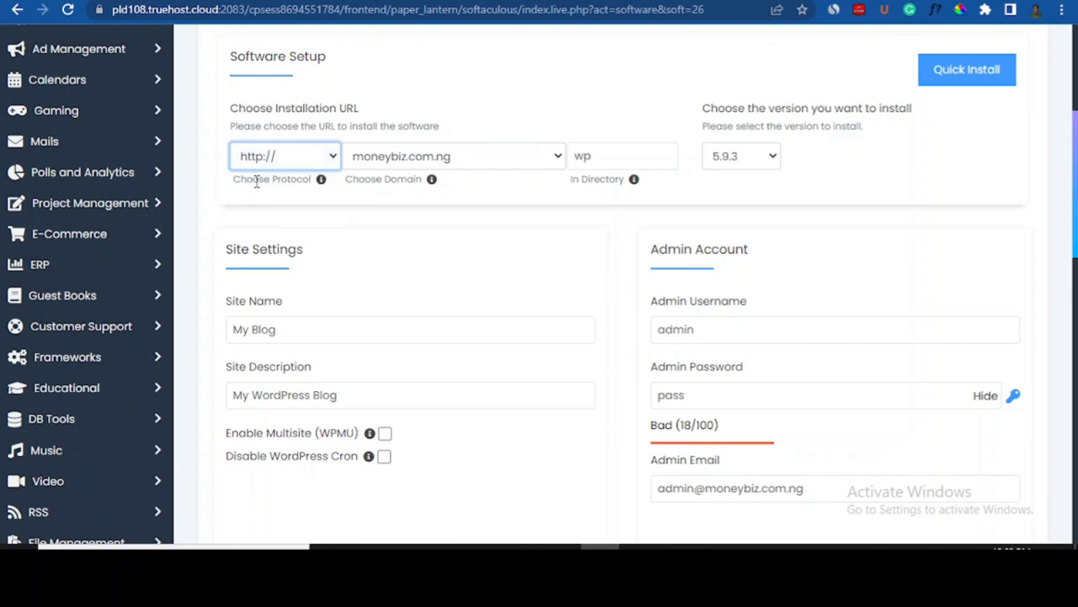
left_click(335, 157)
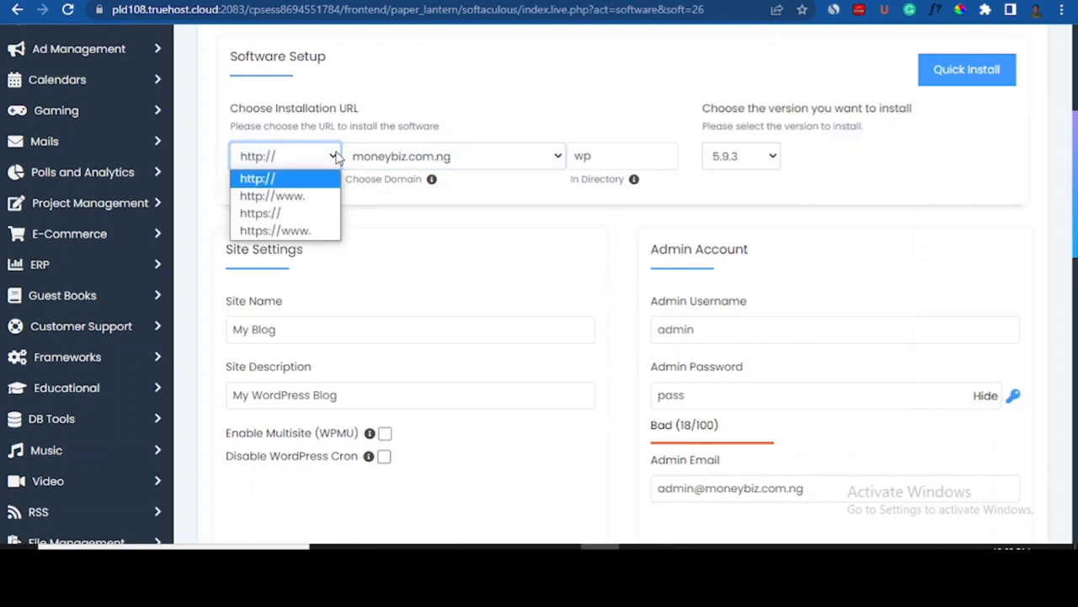
left_click(276, 216)
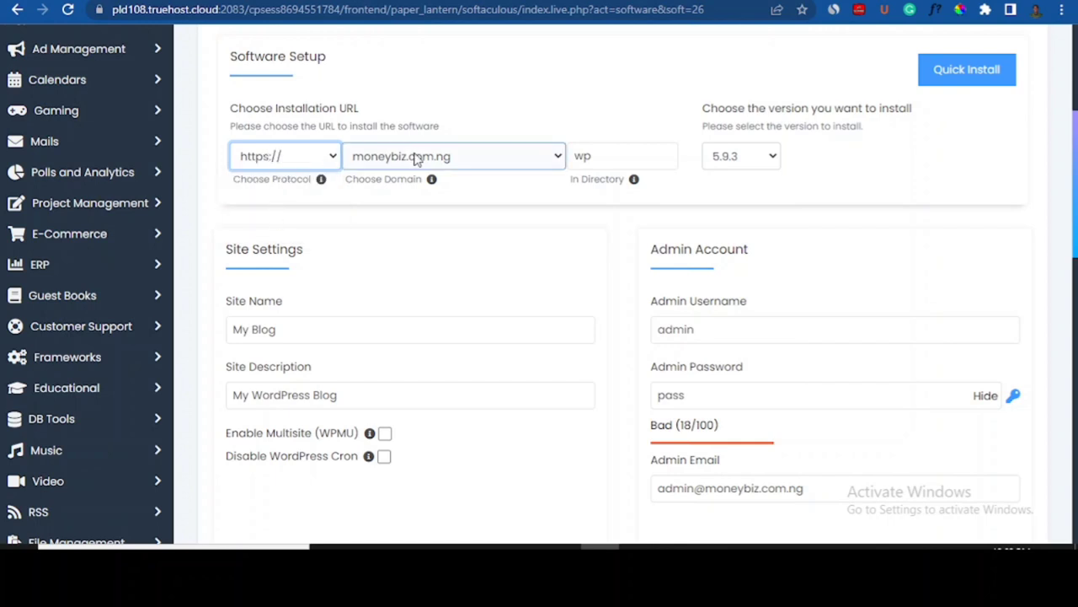
- Choose review1.moneybiz.com.ng as the domain and empty the In Directory field
left_click(501, 158)
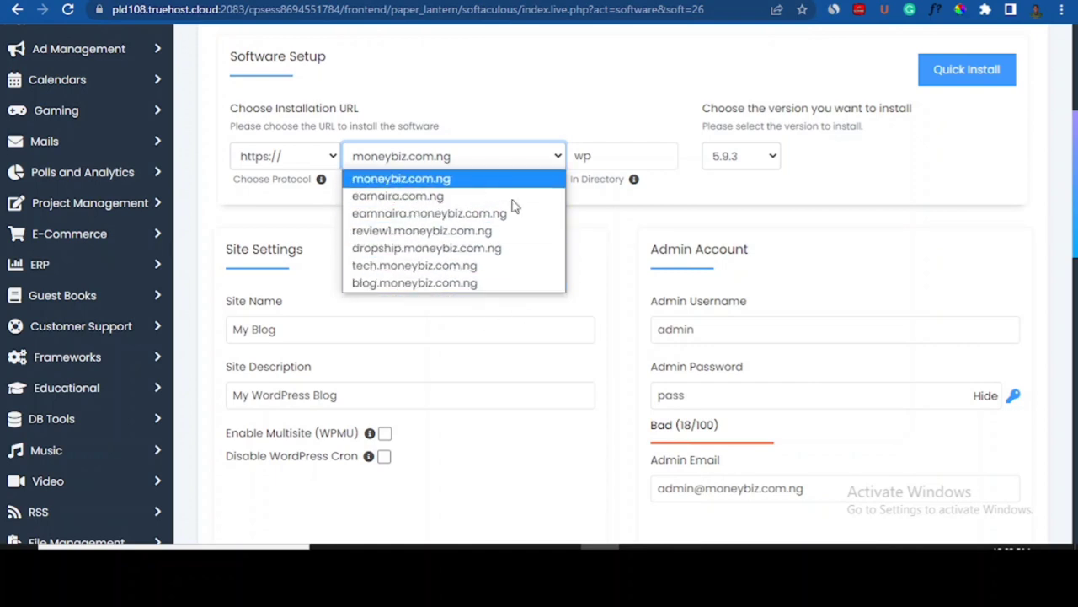
left_click(516, 120)
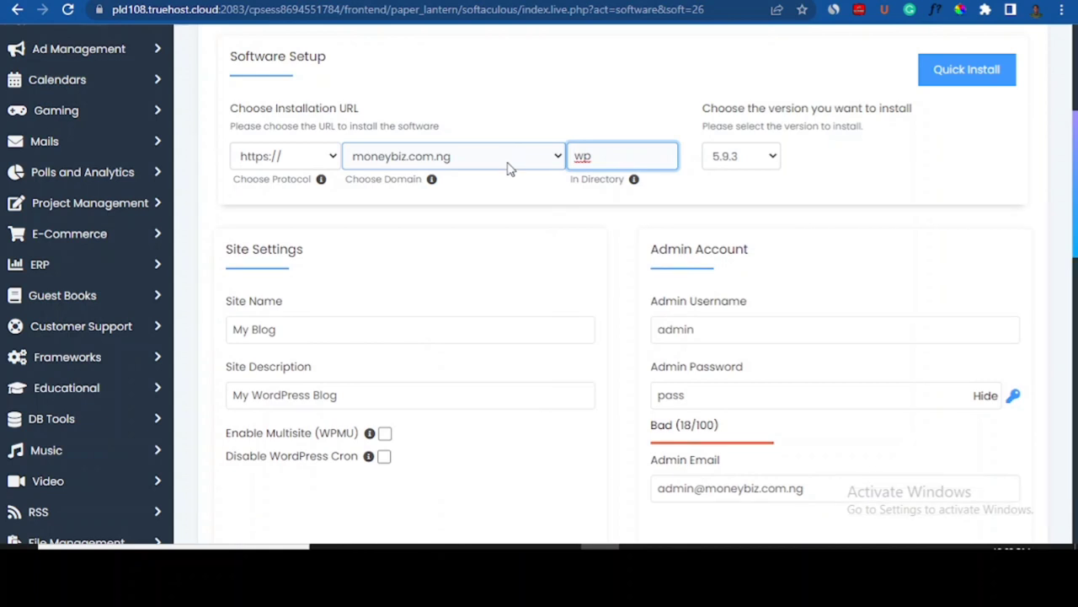
left_click(512, 157)
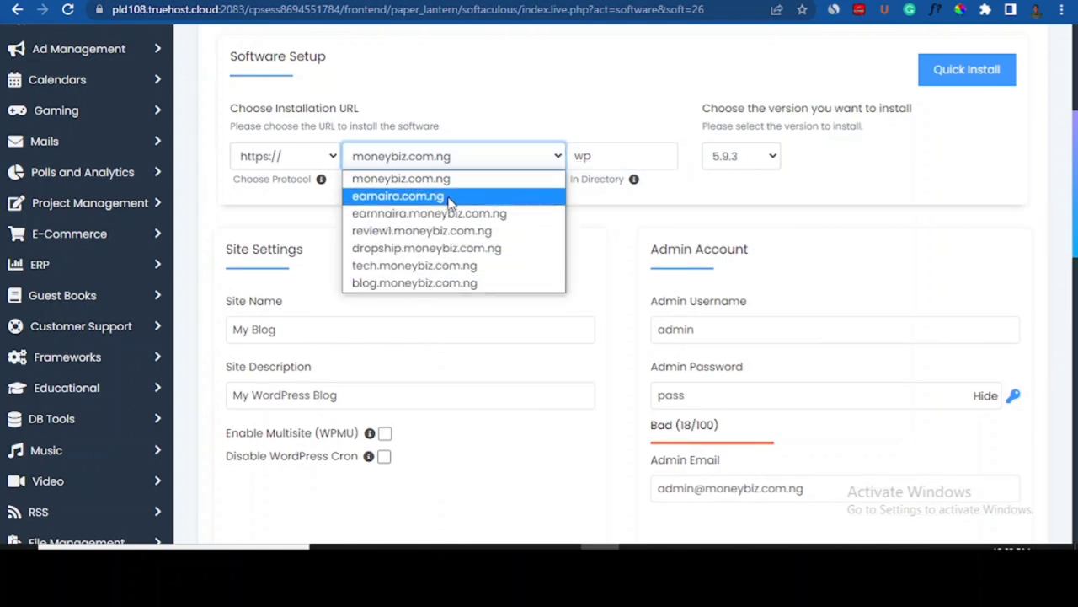
left_click(406, 232)
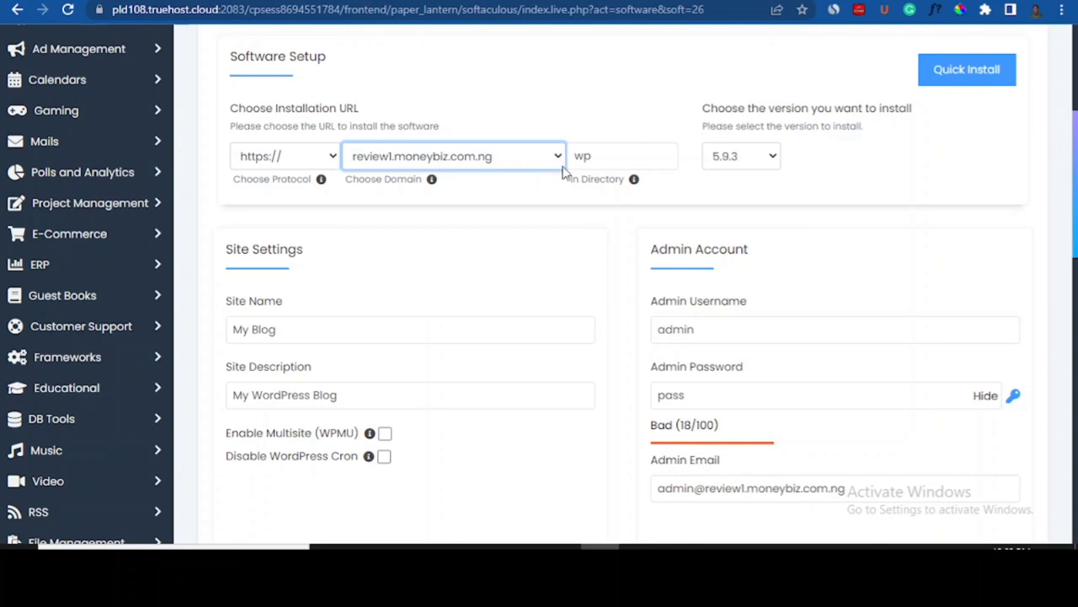
left_click(599, 157)
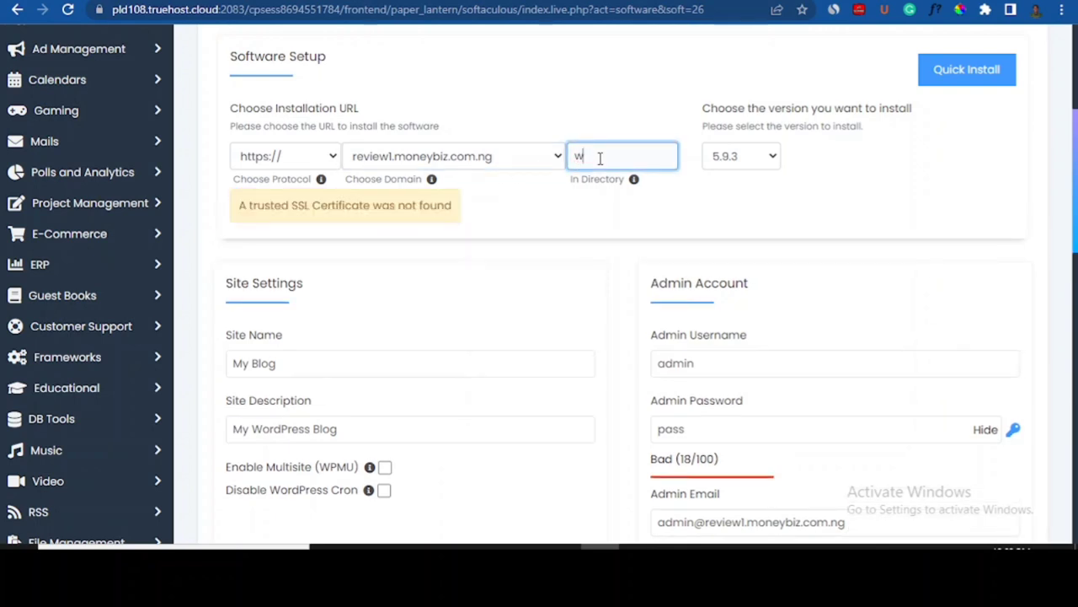
key("BackSpace")
key("BackSpace")
left_click(545, 214)
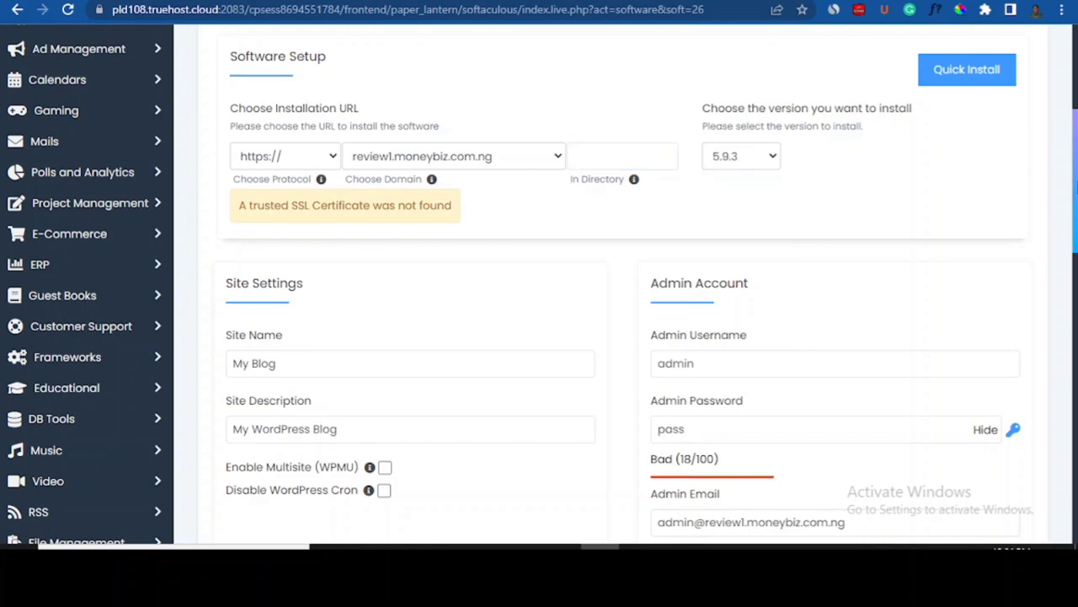
left_click_drag(1076, 182, 1076, 221)
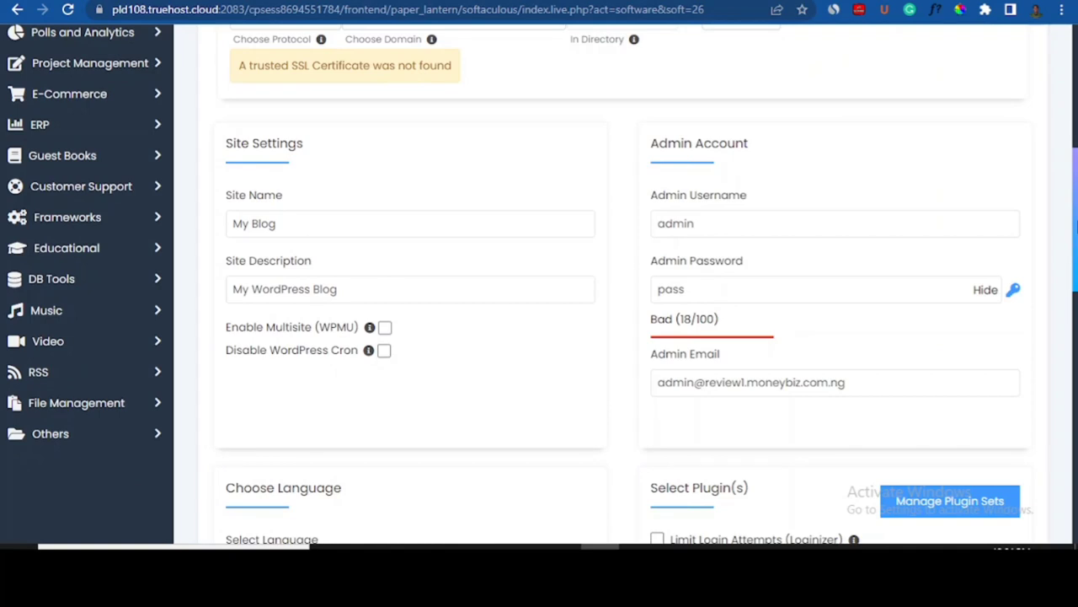
- Replace the default admin username with the owner's own and enter a strong admin password
left_click(706, 224)
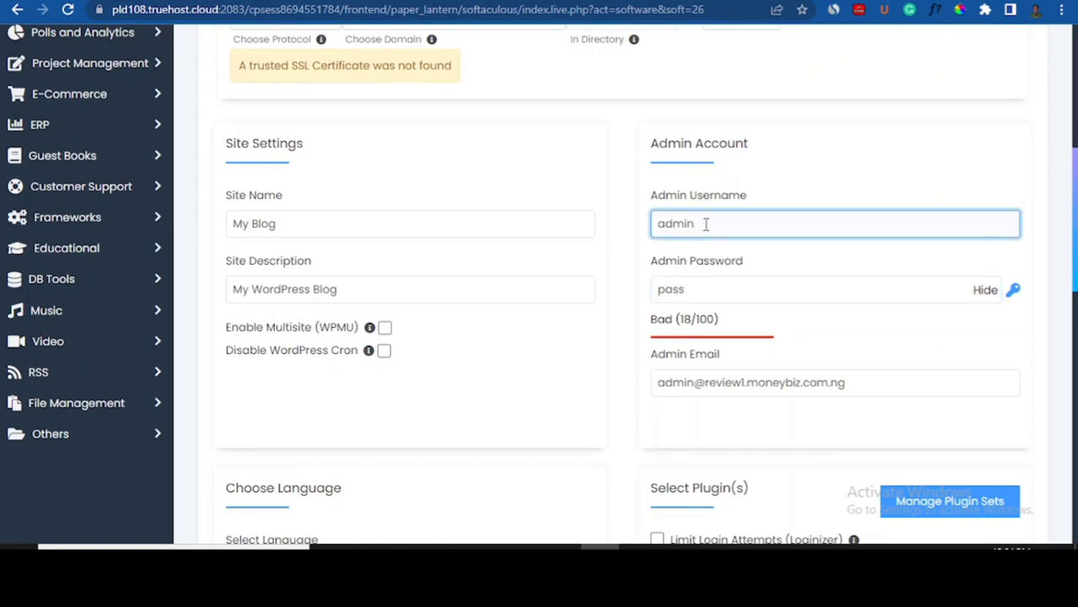
key("BackSpace")
key("BackSpace")
key("BackSpace")
key("BackSpace")
key("BackSpace")
type("D")
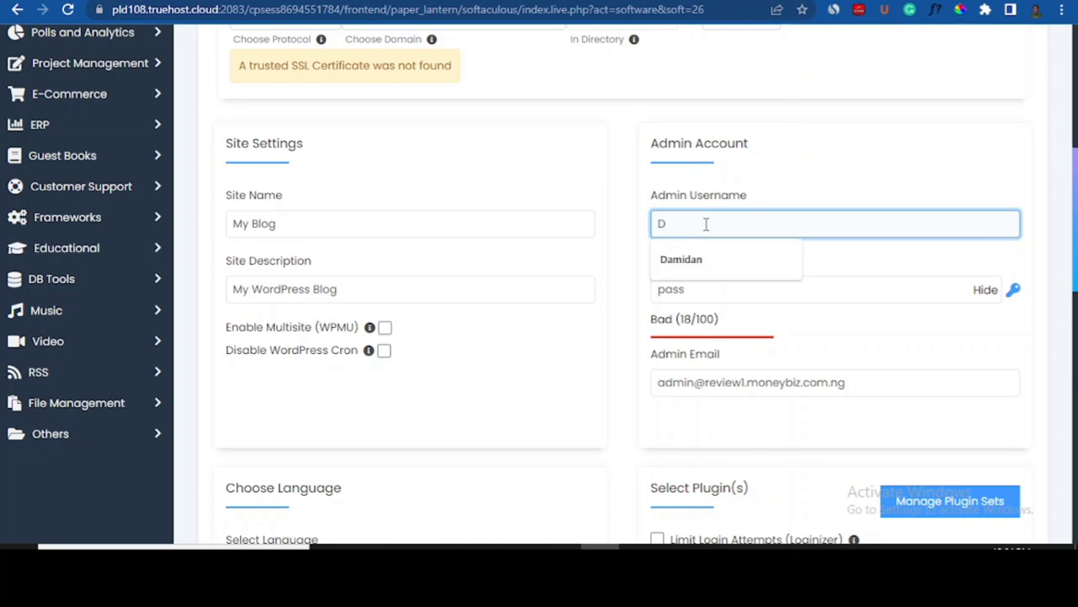
left_click(682, 259)
left_click(693, 290)
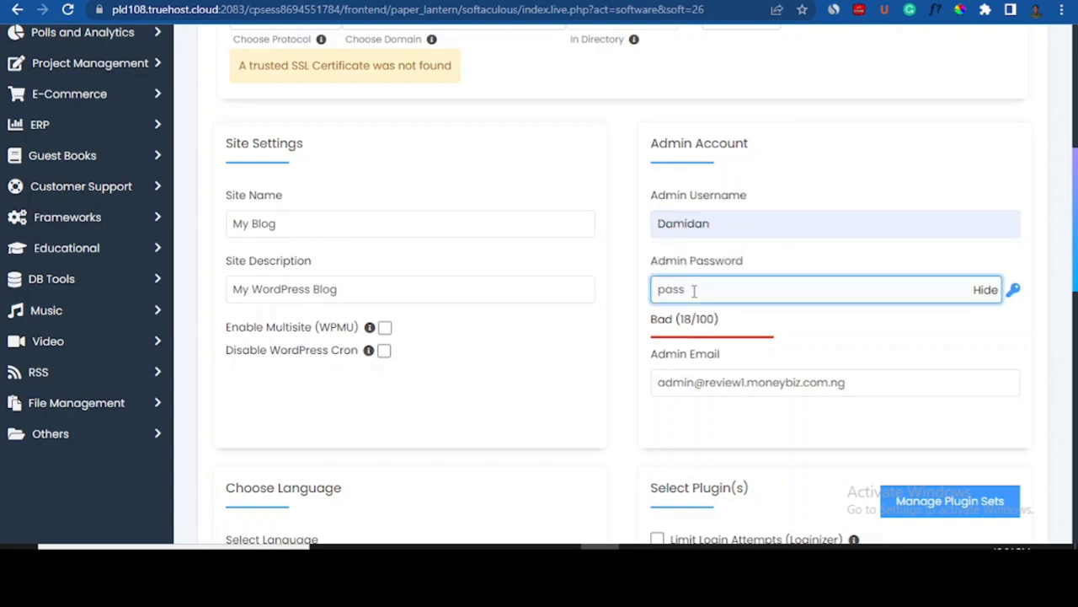
key("BackSpace")
key("BackSpace")
key("BackSpace")
key("BackSpace")
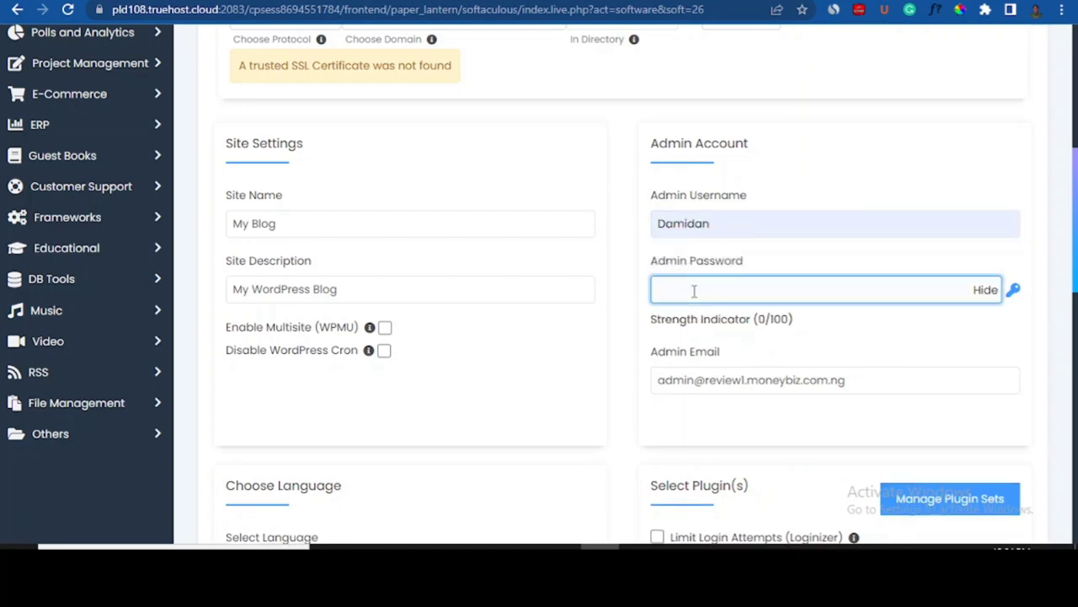
type("D")
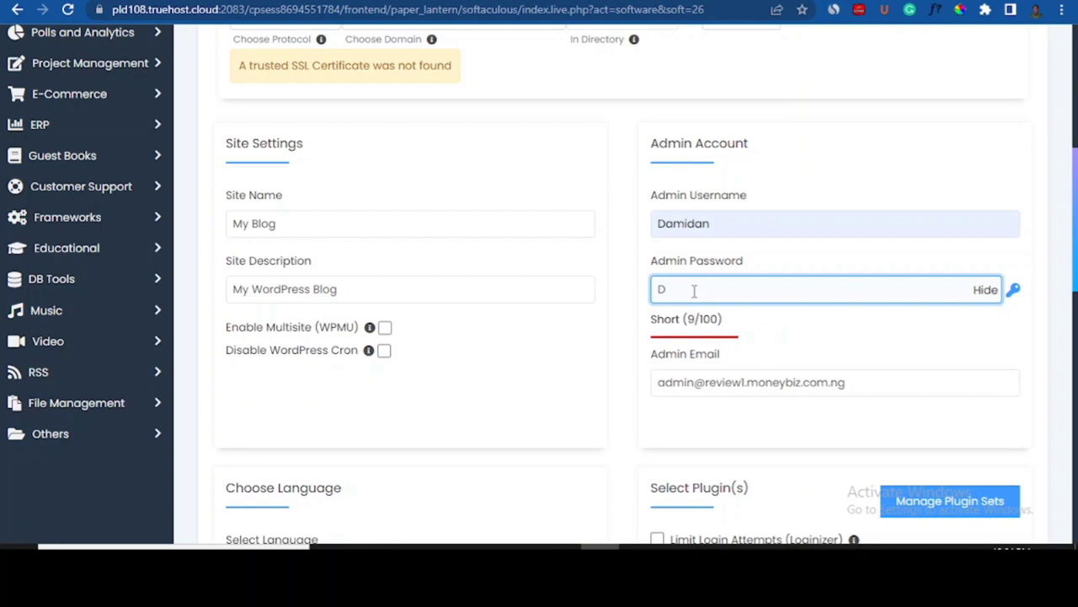
left_click(982, 289)
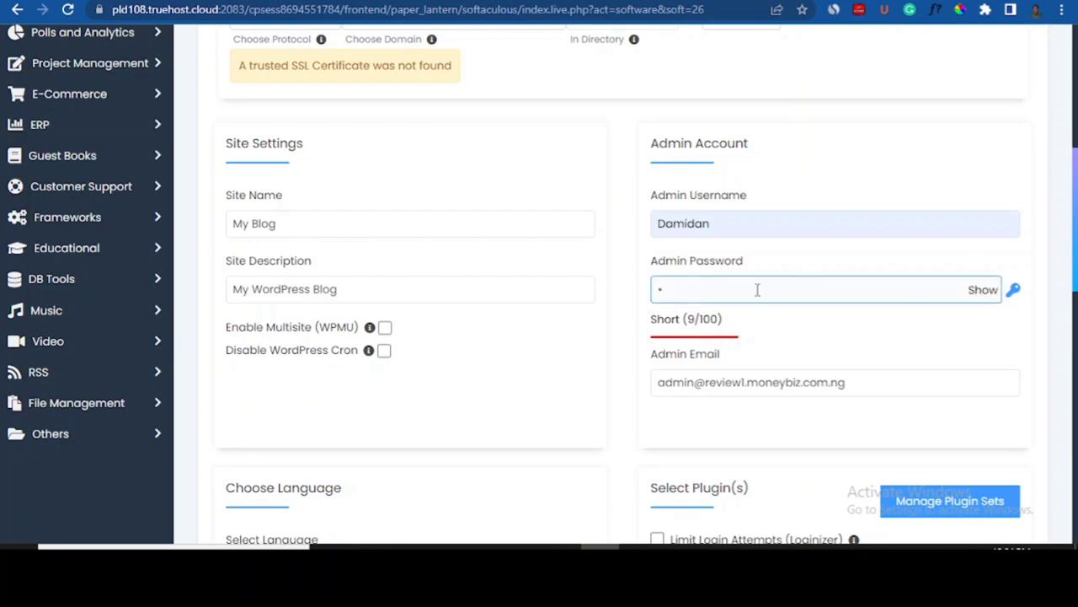
left_click(754, 290)
type("••••")
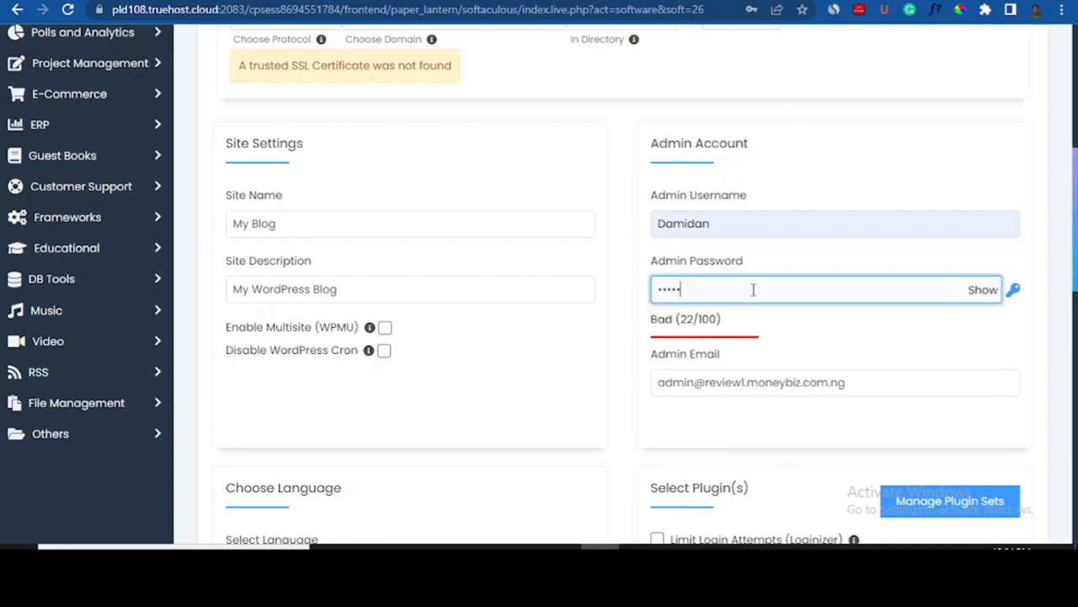
type("•••••")
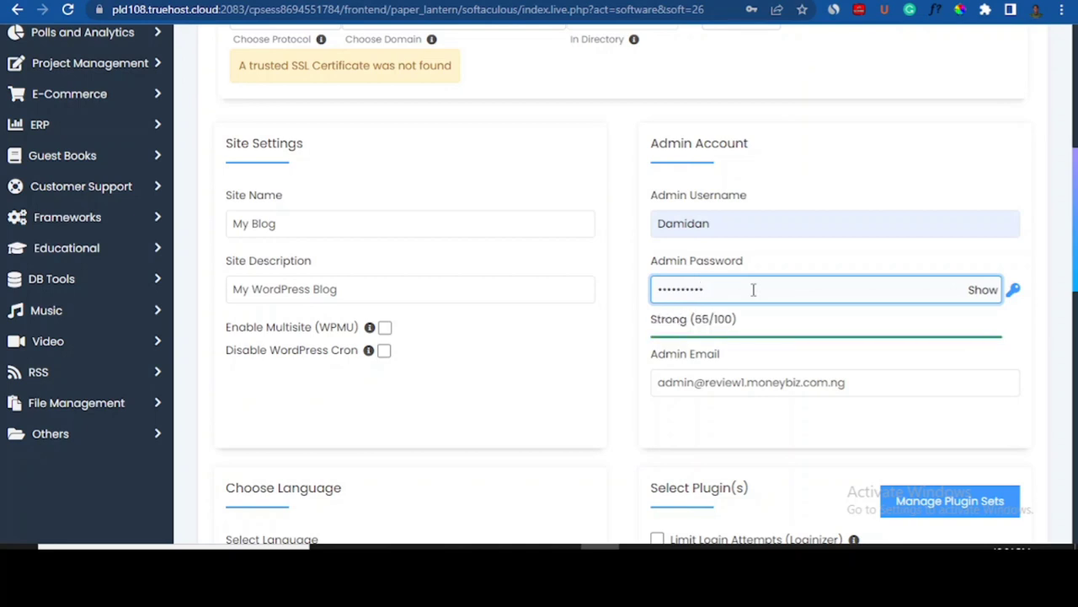
- Replace the default Admin Email with the owner's e-mail address
scroll(708, 268, "down", 1)
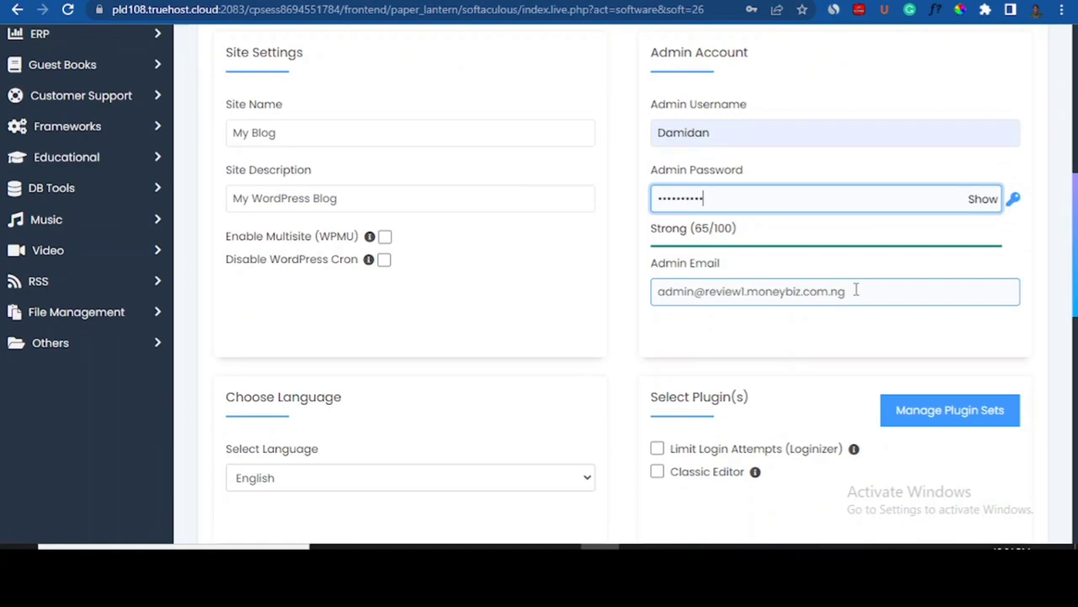
left_click_drag(857, 286, 627, 293)
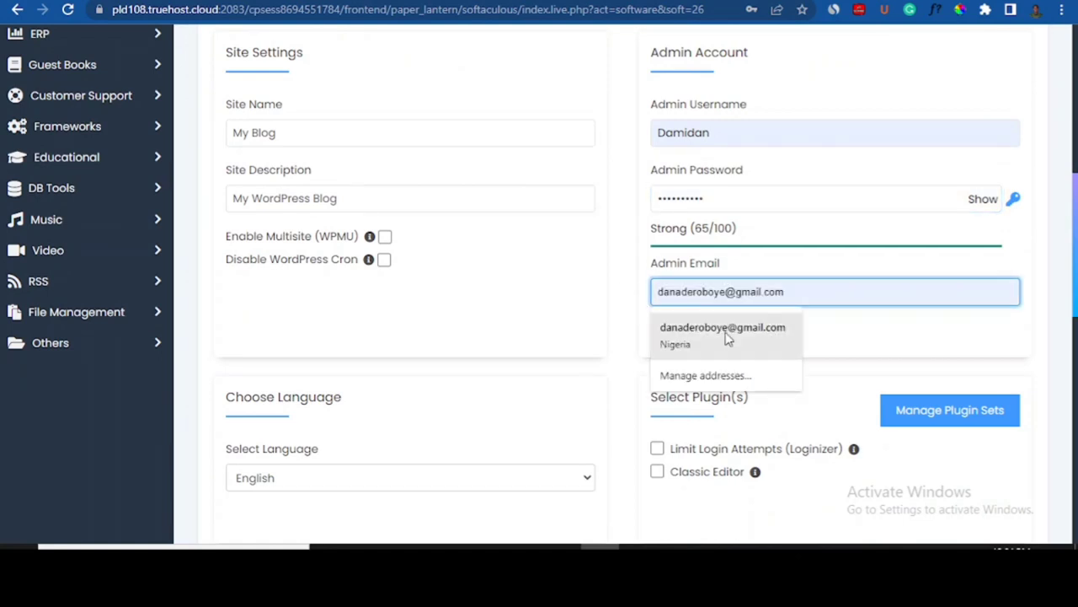
left_click(729, 337)
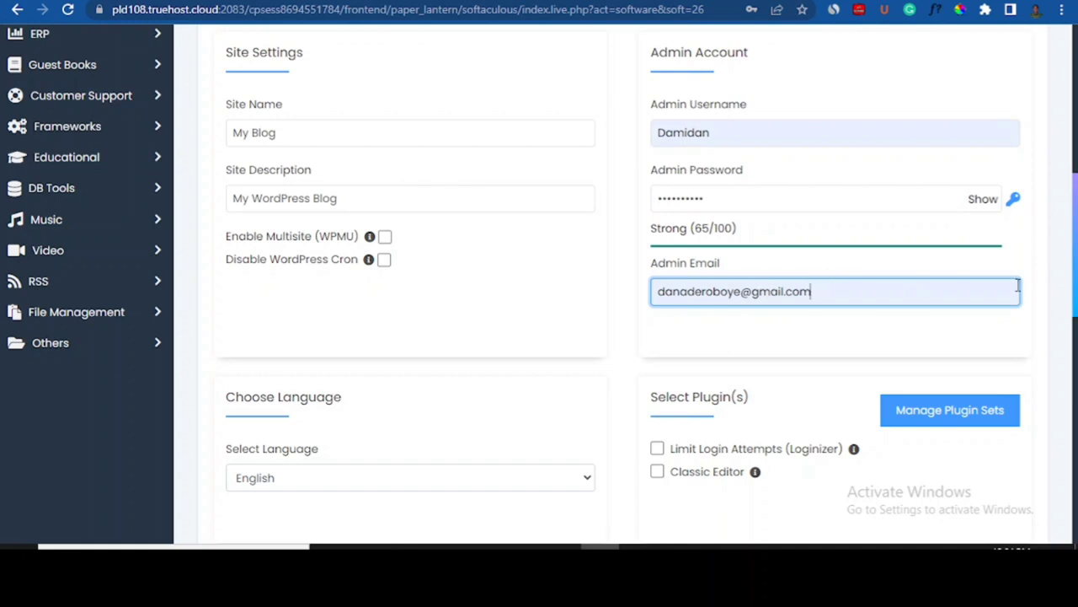
scroll(624, 287, "down", 6)
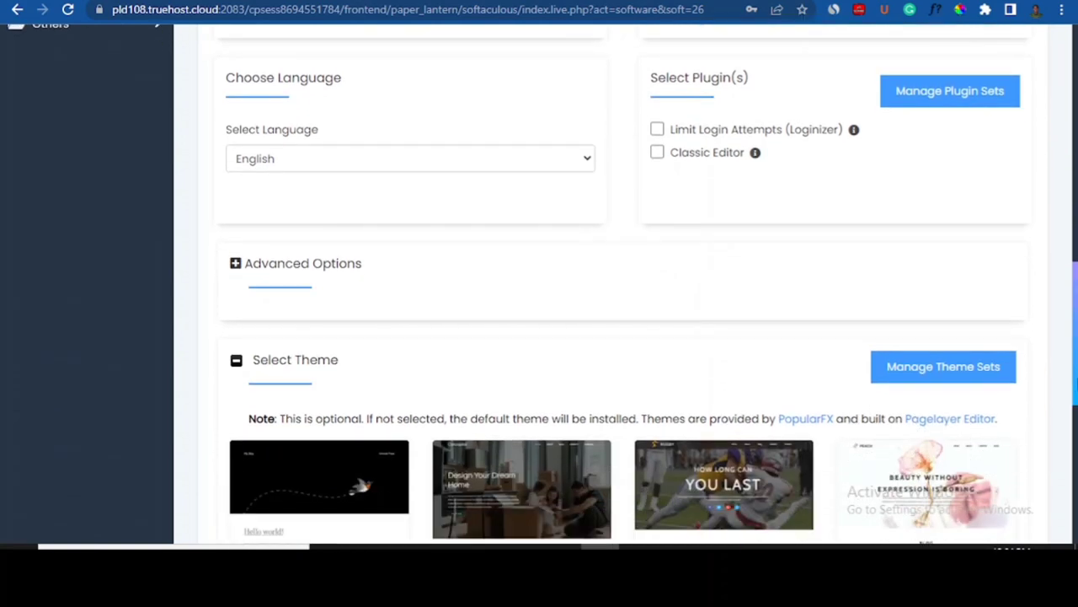
- Fill 'Email installation details to' with the saved e-mail address
scroll(624, 337, "down", 3)
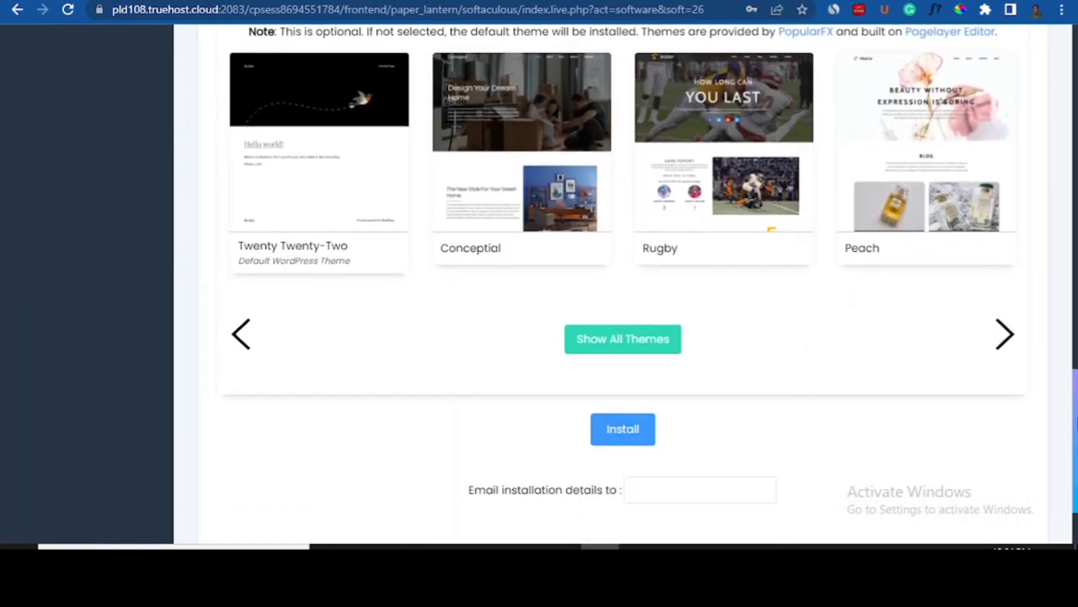
scroll(624, 287, "down", 1)
left_click(691, 383)
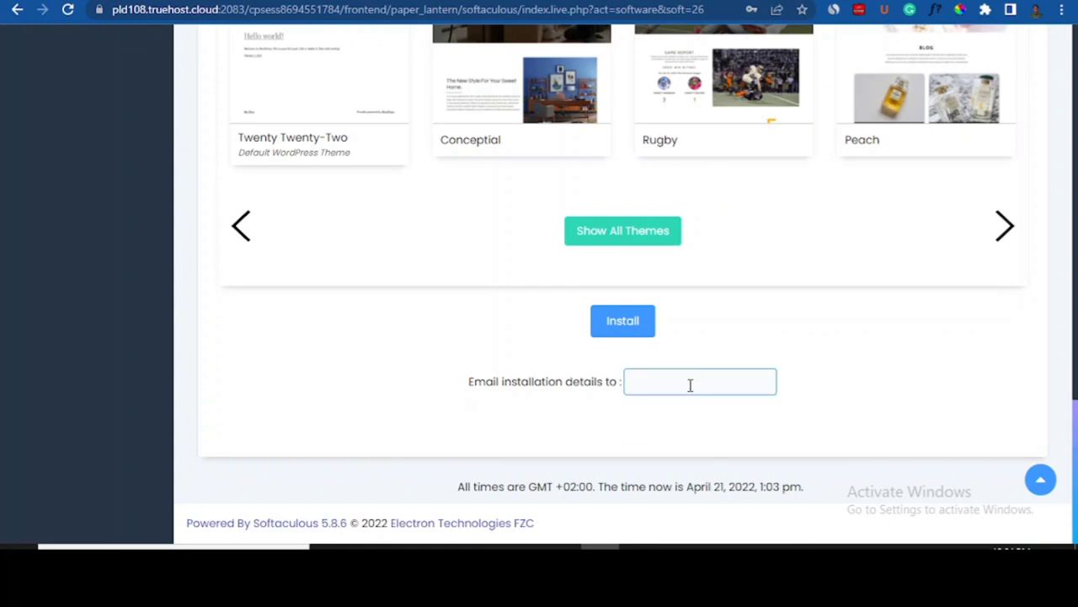
scroll(691, 385, "up", 1)
scroll(691, 385, "down", 1)
left_click(655, 386)
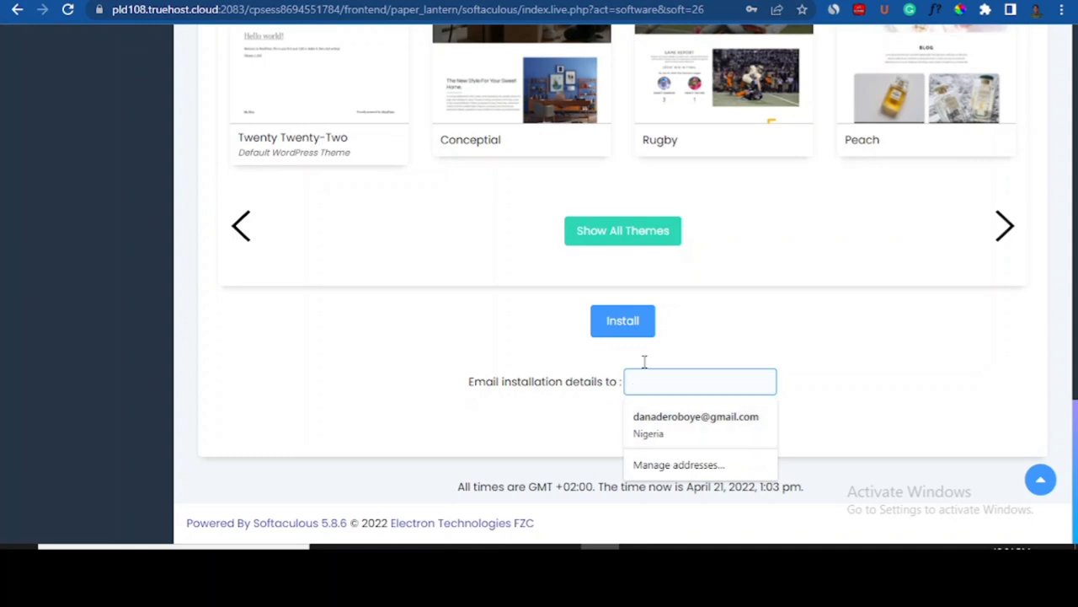
left_click(663, 422)
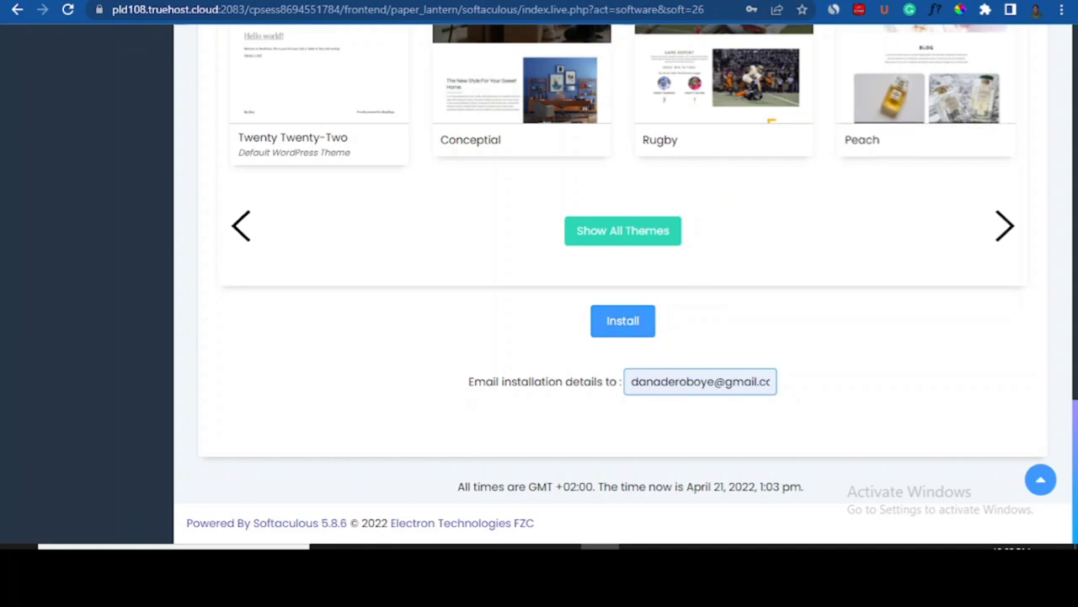
left_click(842, 1)
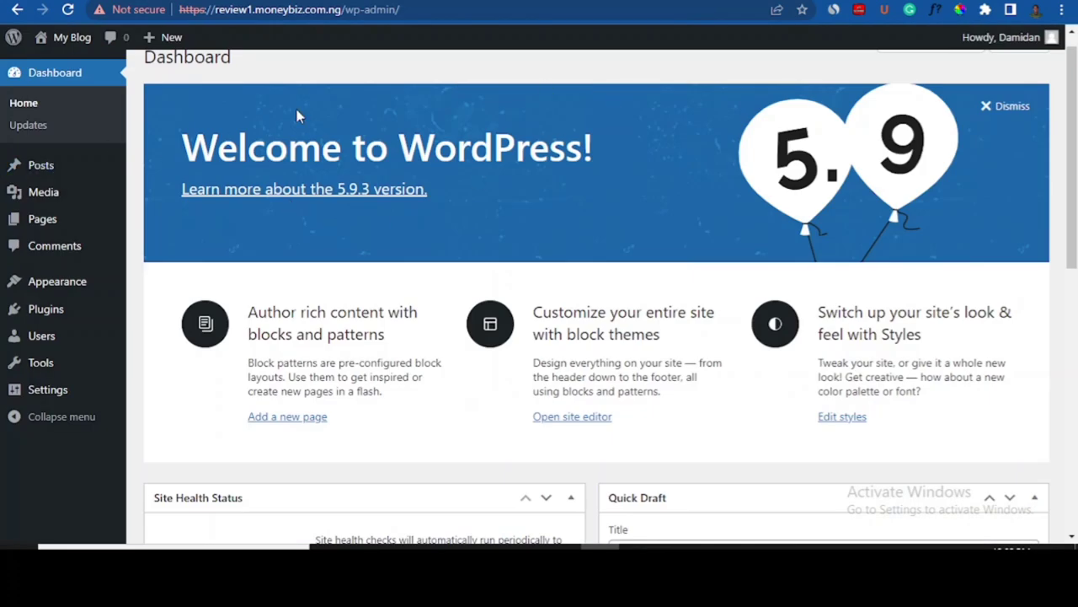
left_click(758, 1)
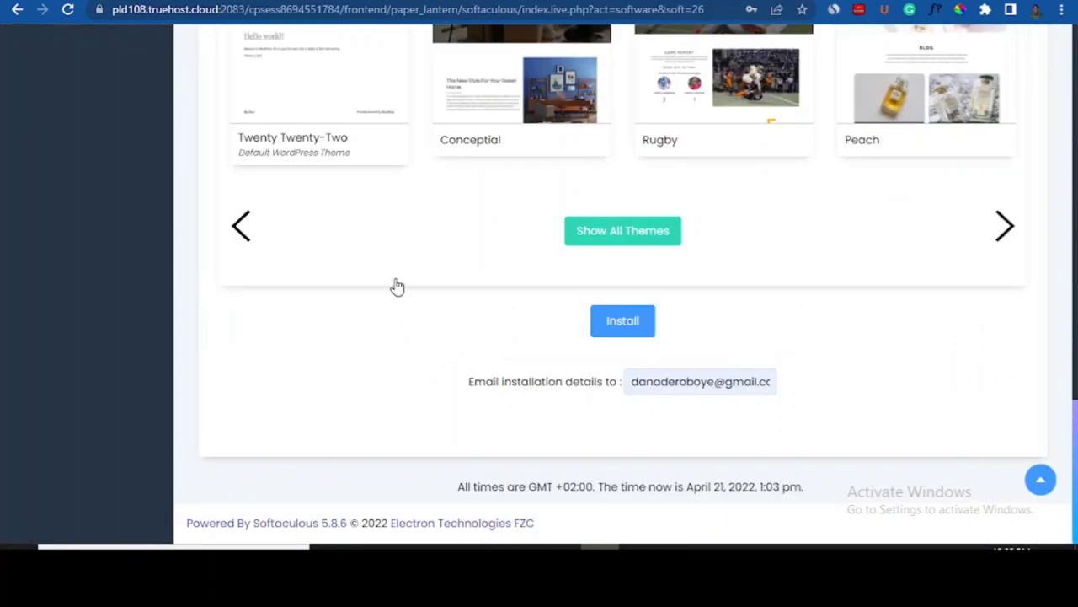
- Run the install, then dismiss the save-password prompt and the 'installation already exists' error
left_click(638, 324)
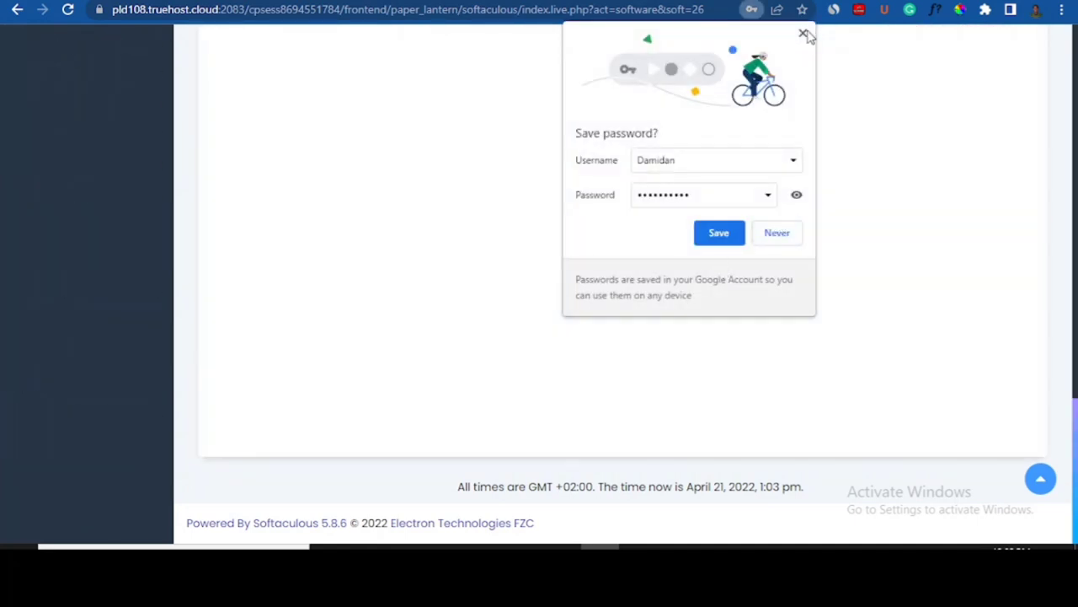
left_click(805, 34)
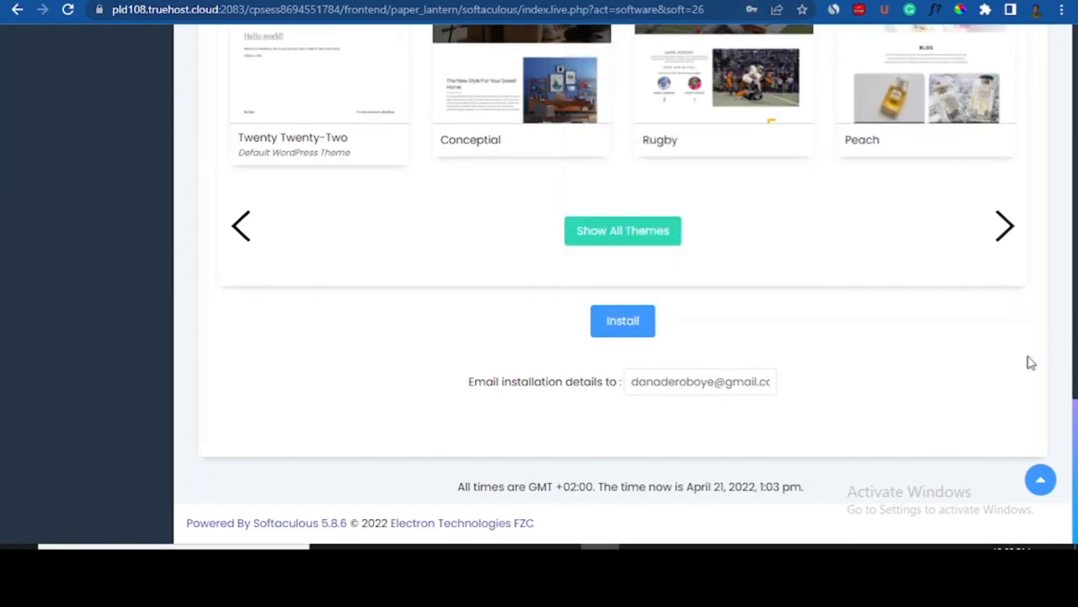
scroll(1076, 368, "up", 5)
scroll(1075, 368, "up", 10)
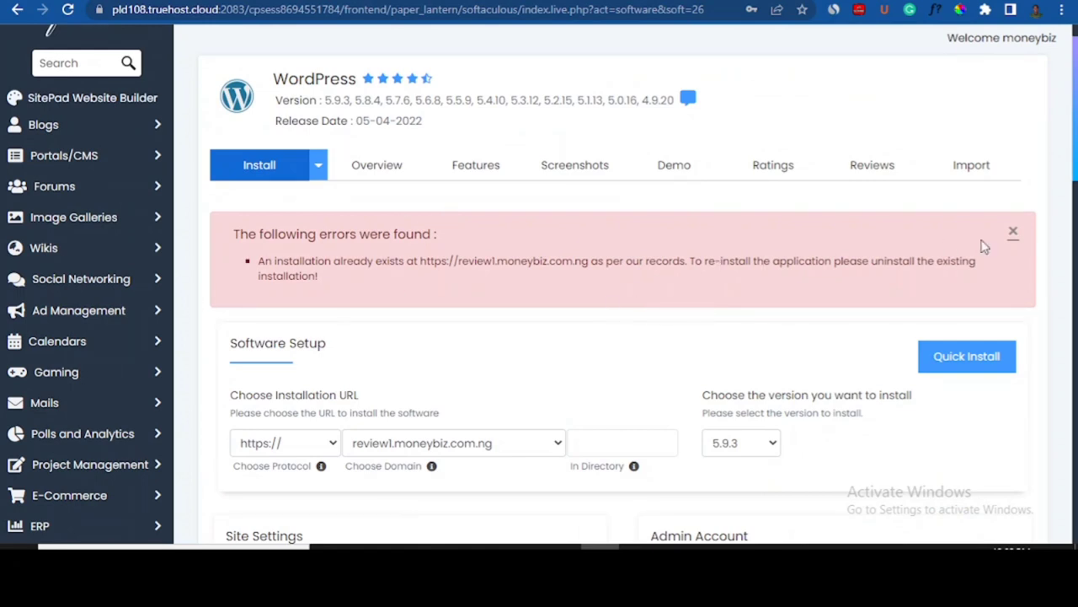
left_click(1016, 236)
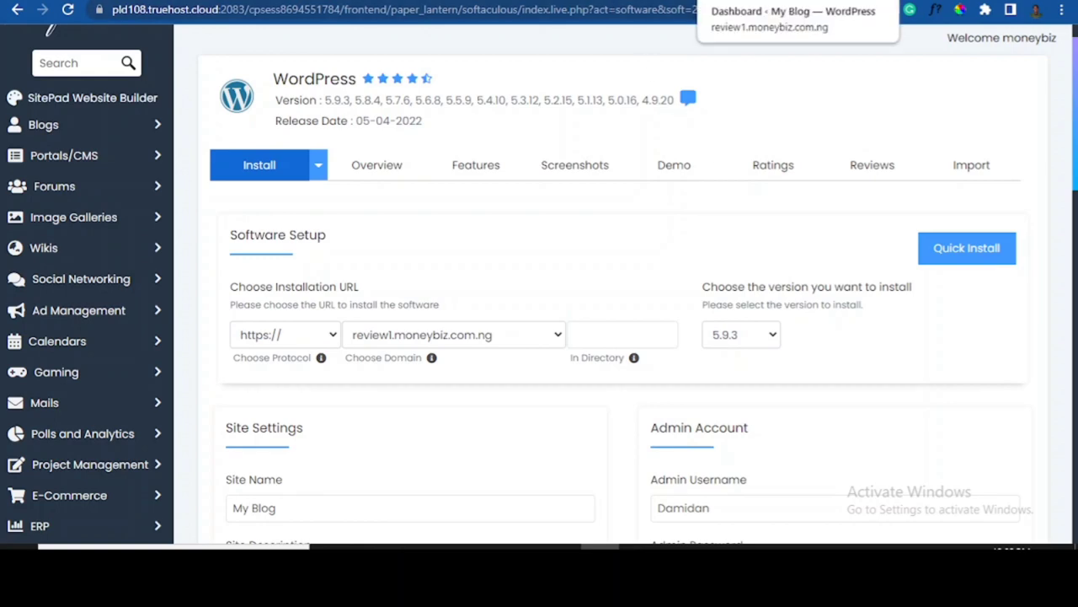
- Reload the review1.moneybiz.com.ng wp-admin dashboard in the WordPress tab
left_click(741, 1)
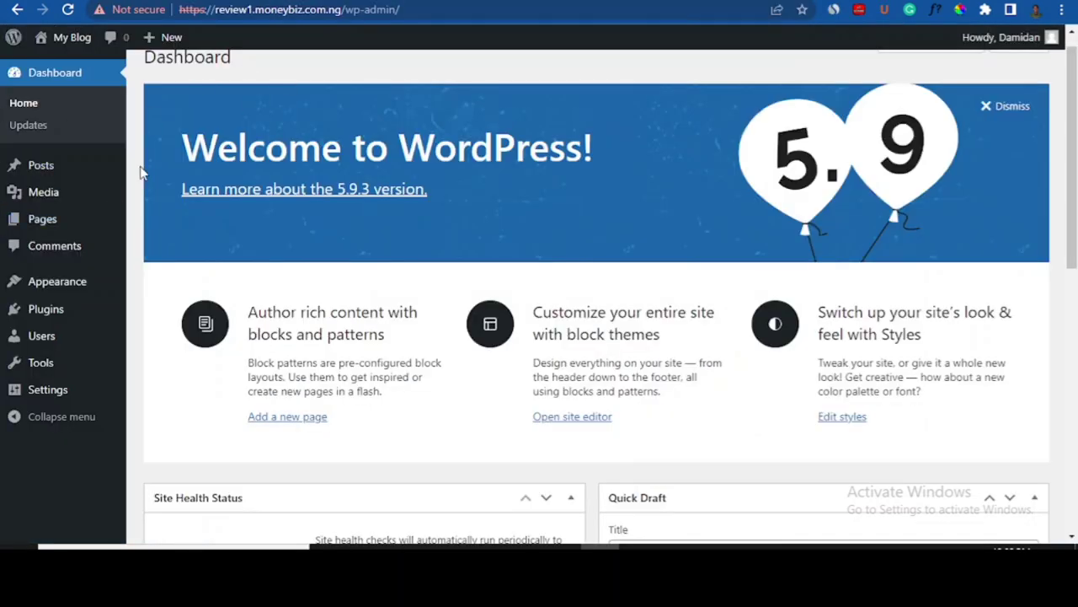
left_click_drag(209, 14, 441, 9)
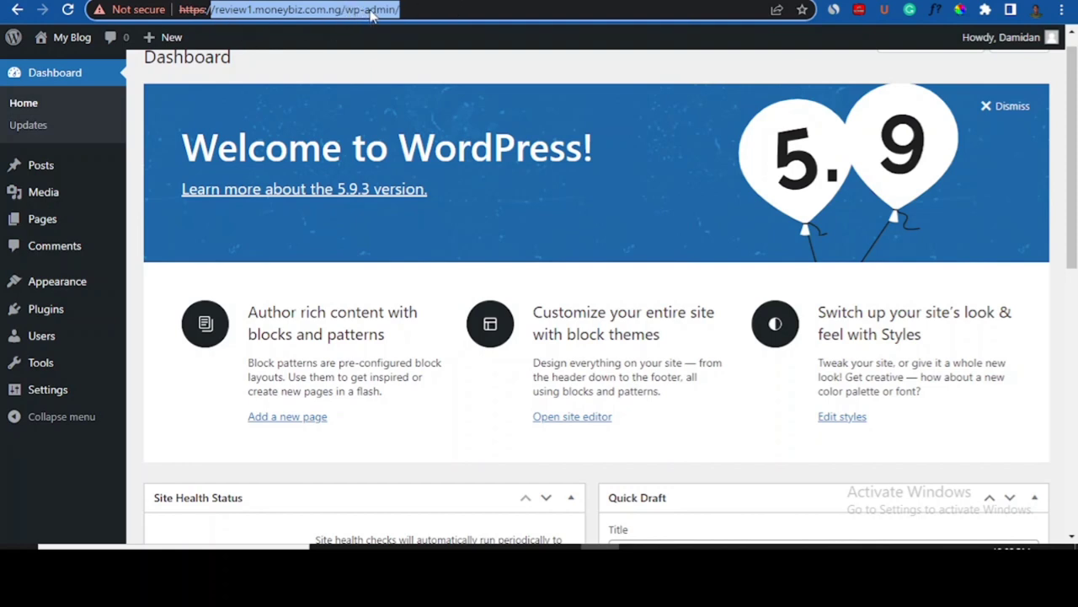
left_click(429, 9)
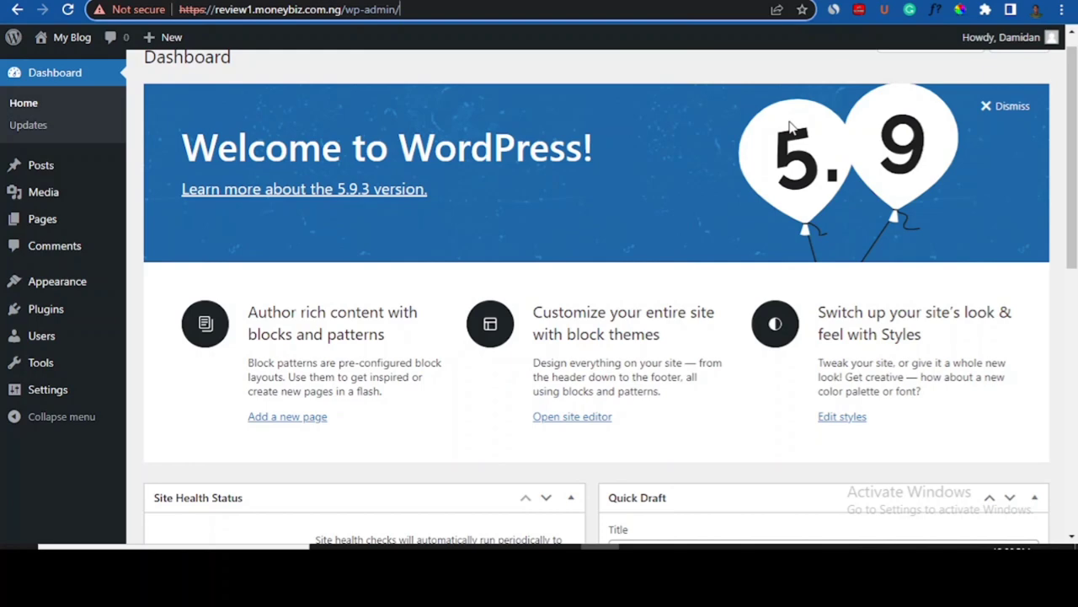
key("Return")
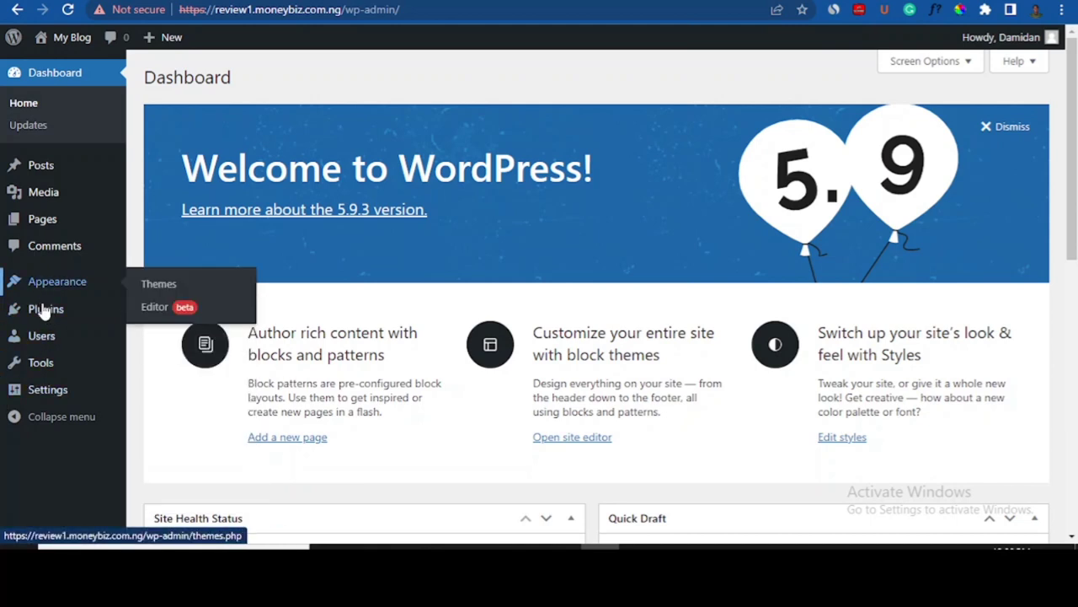
- In General settings, change the site title to 'Reviewhome' and the tagline to 'Home for quality reviews'
left_click(40, 394)
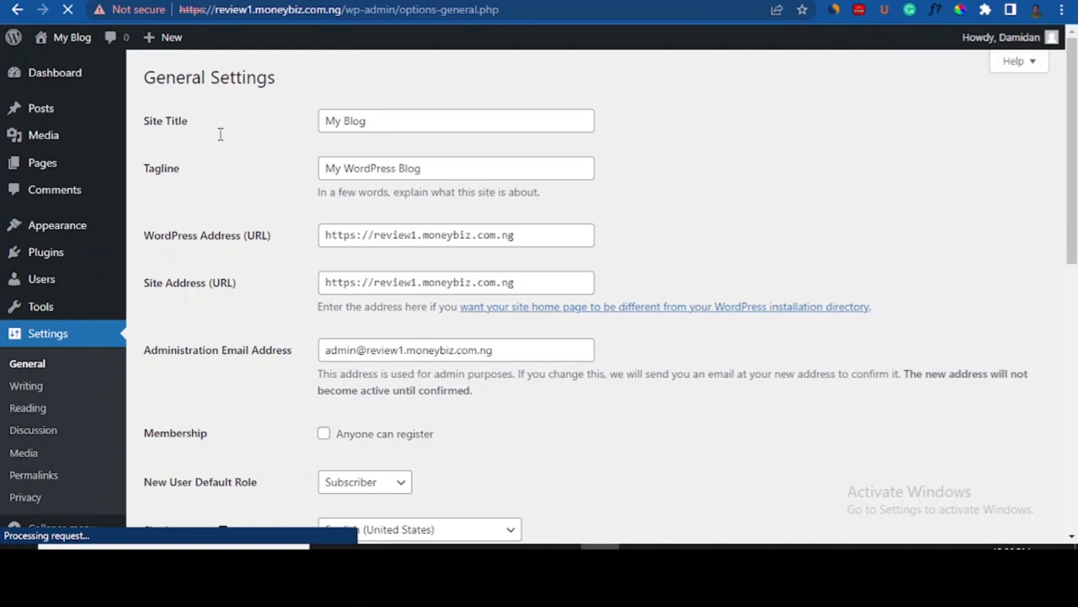
left_click(376, 130)
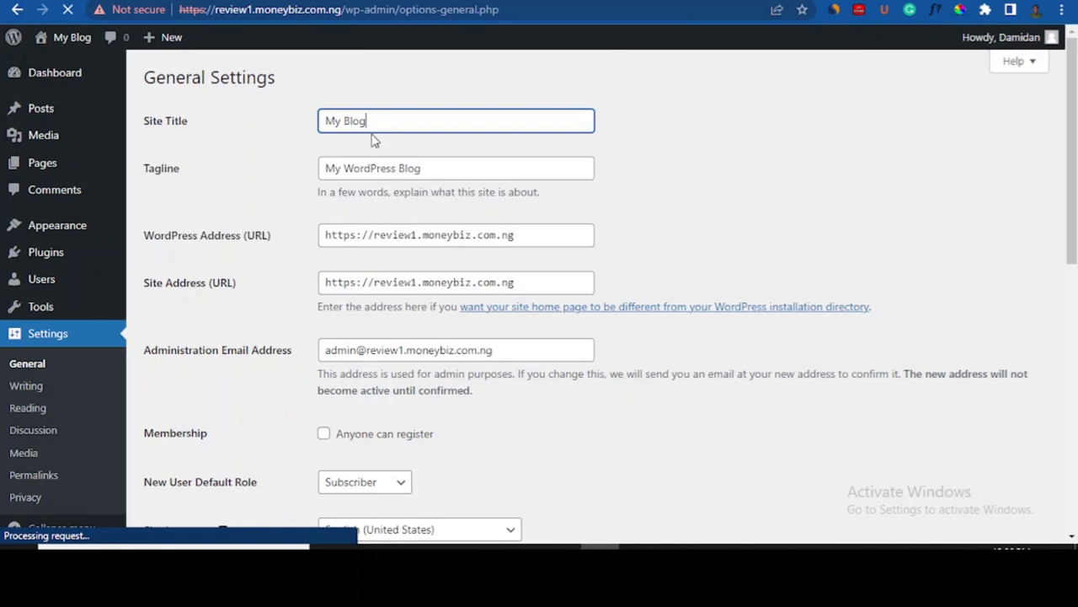
left_click_drag(352, 120, 326, 119)
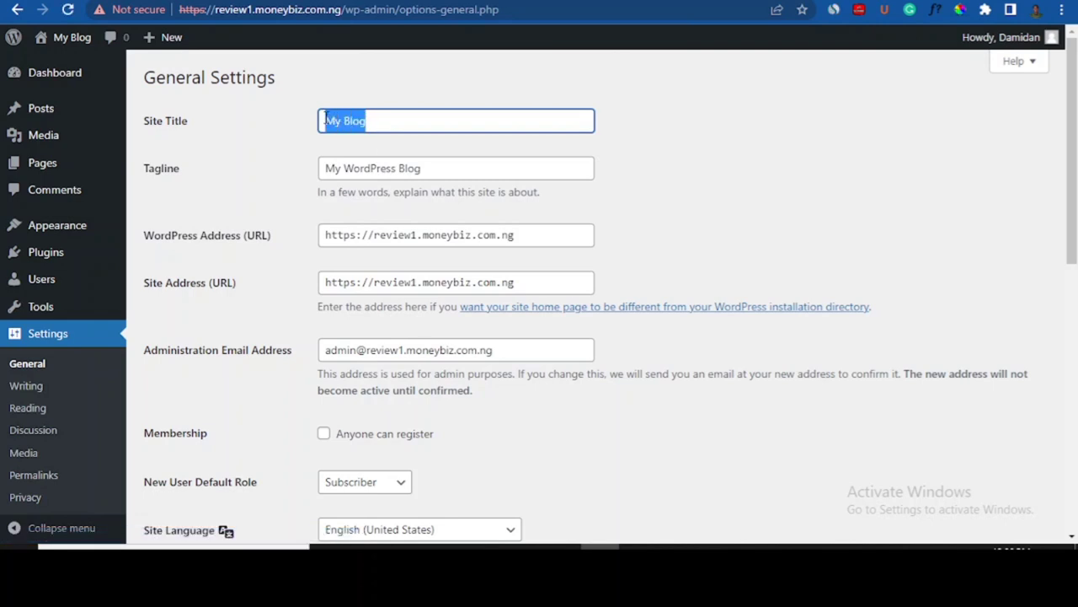
type("Revi")
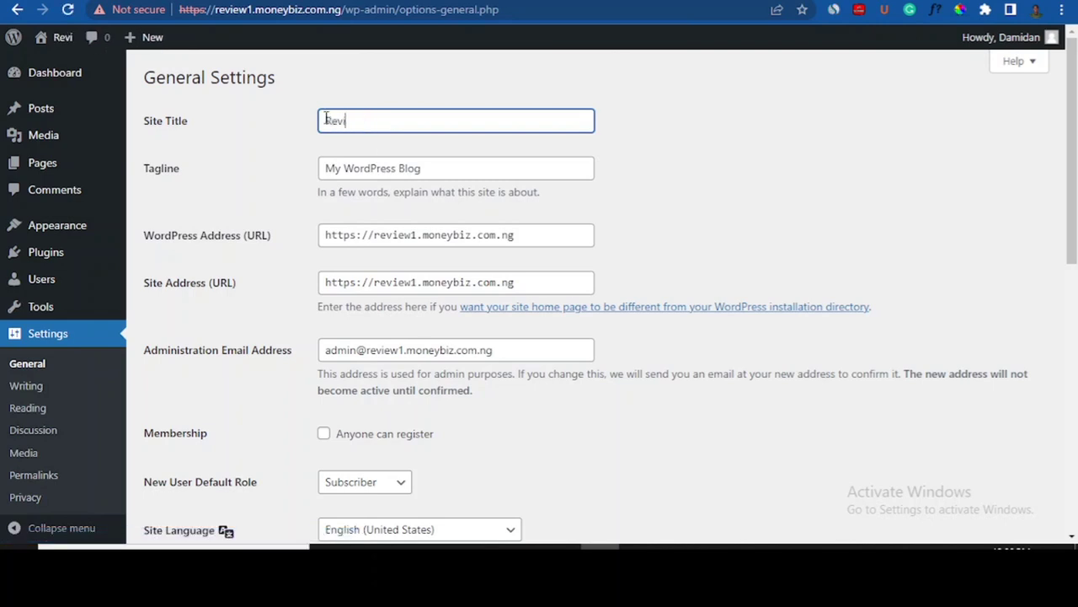
type("ewhomw")
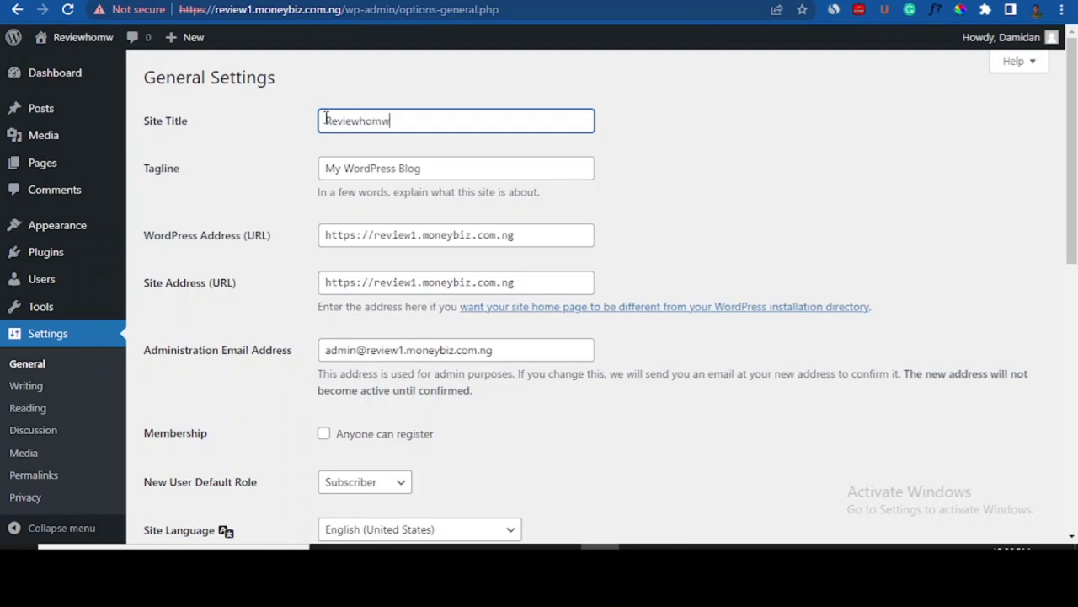
key("BackSpace")
type("e")
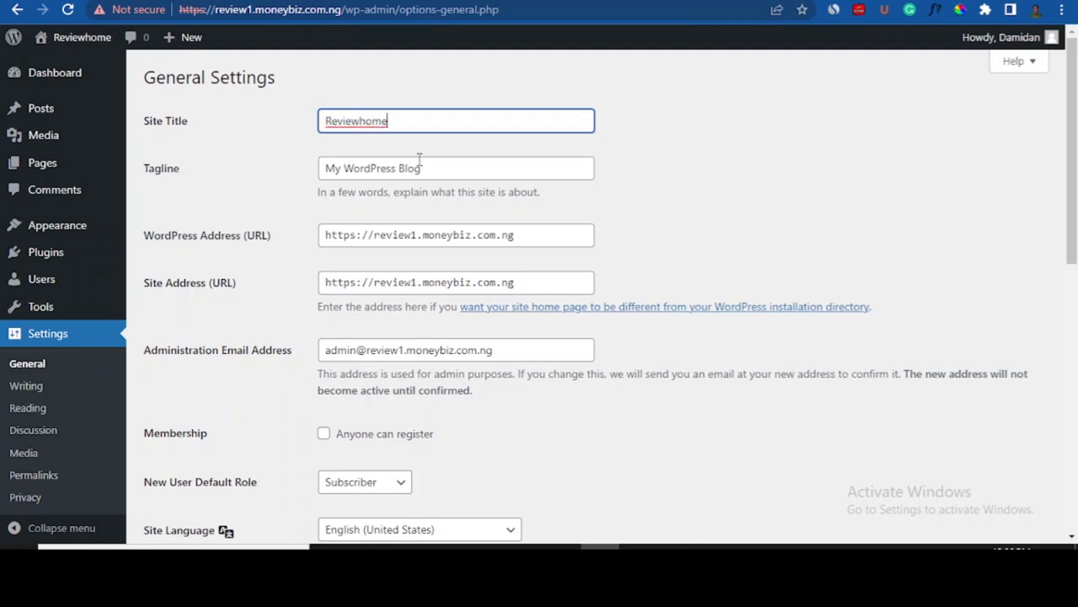
left_click(442, 172)
left_click_drag(443, 172, 322, 162)
type("Hom")
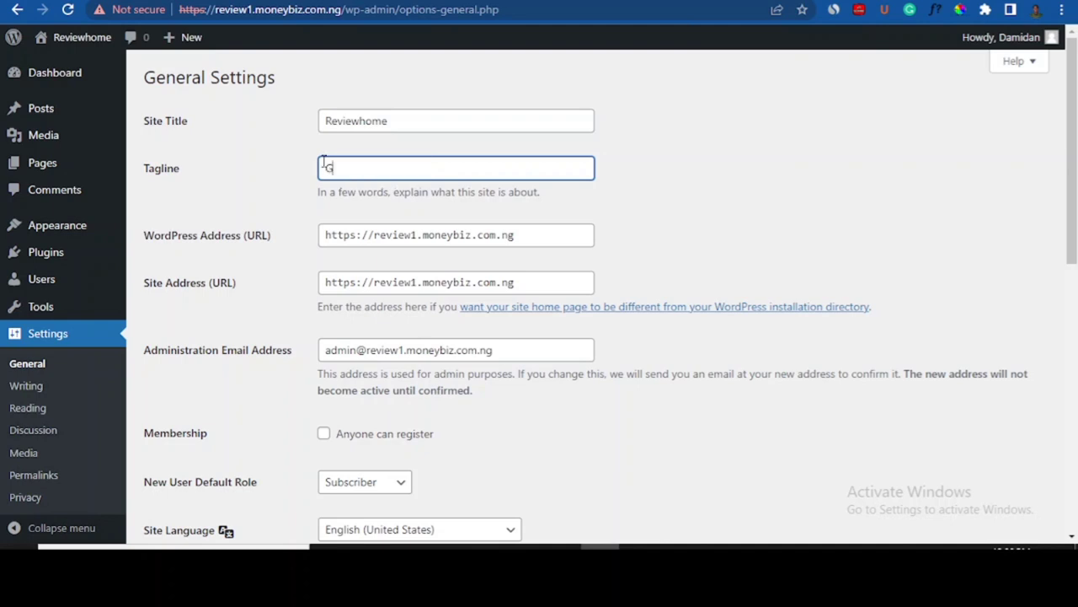
type("e")
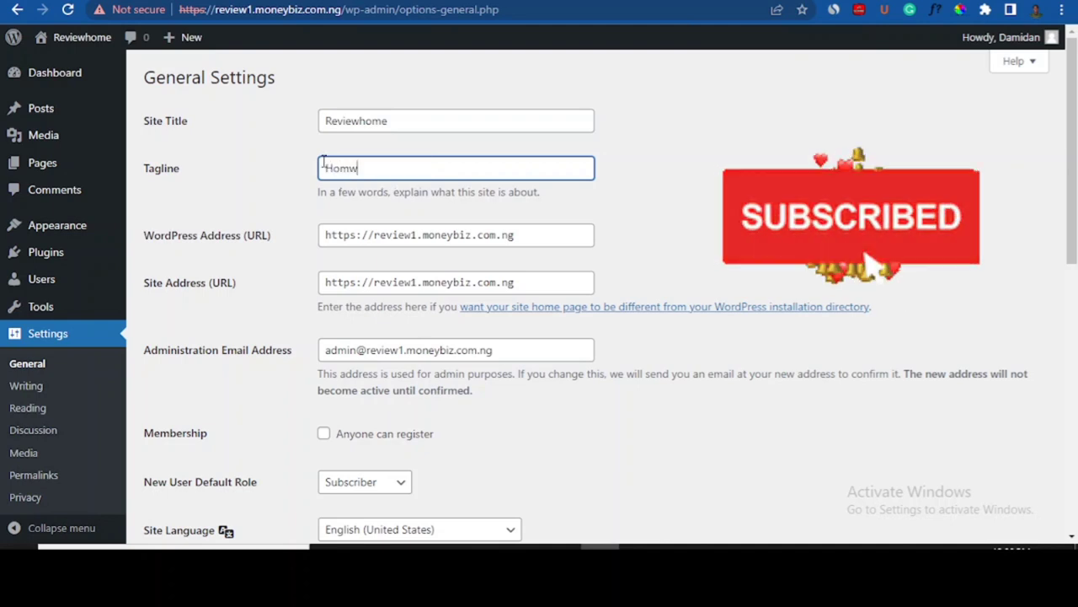
type("r qual")
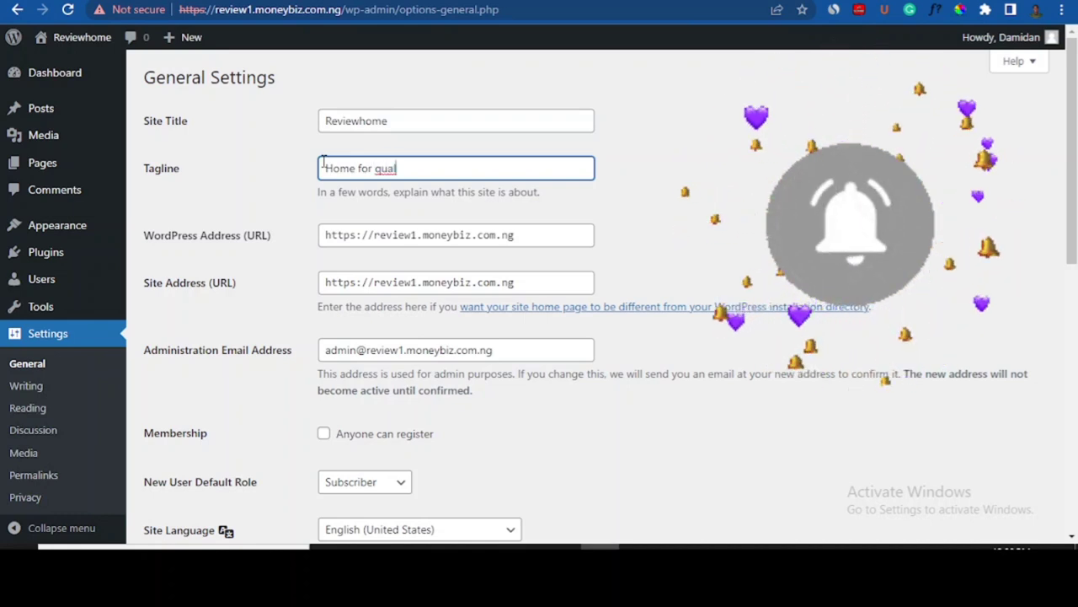
type("ity rev")
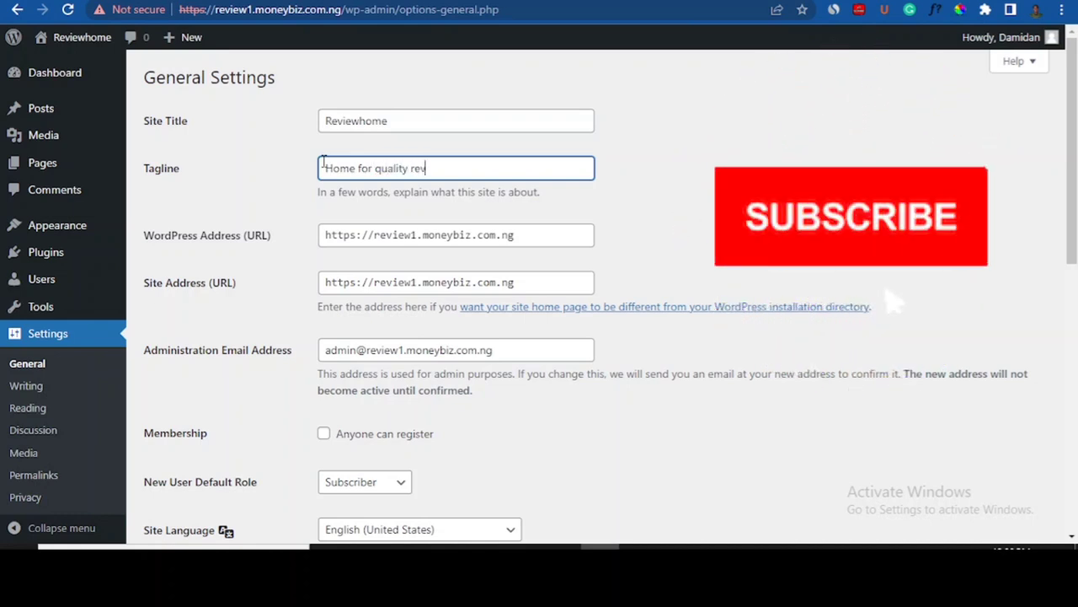
type("iews")
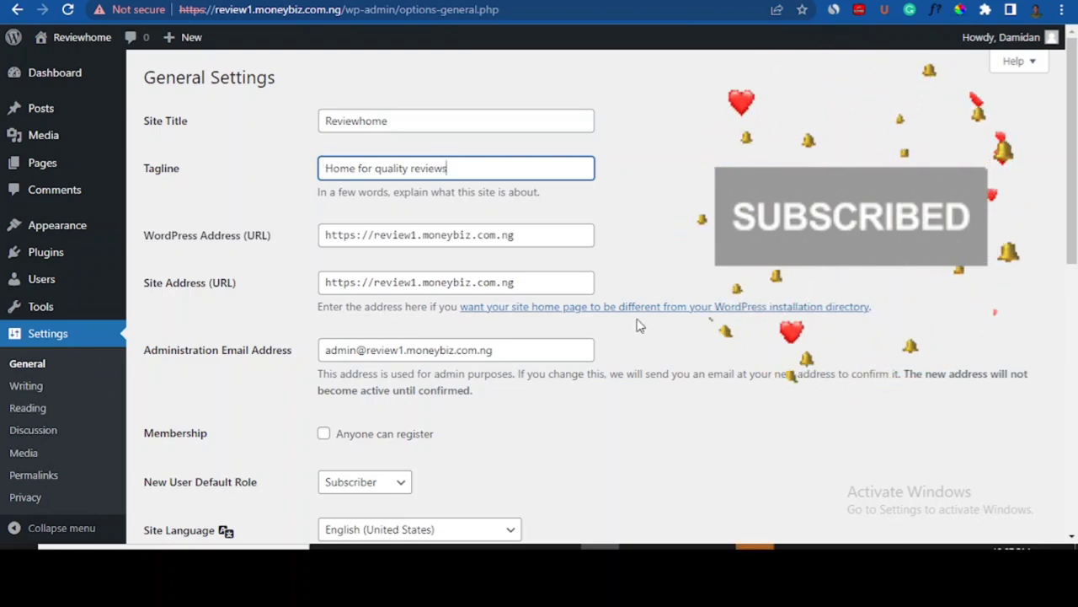
- Save the General settings, leaving the administration e-mail unchanged
scroll(889, 290, "down", 1)
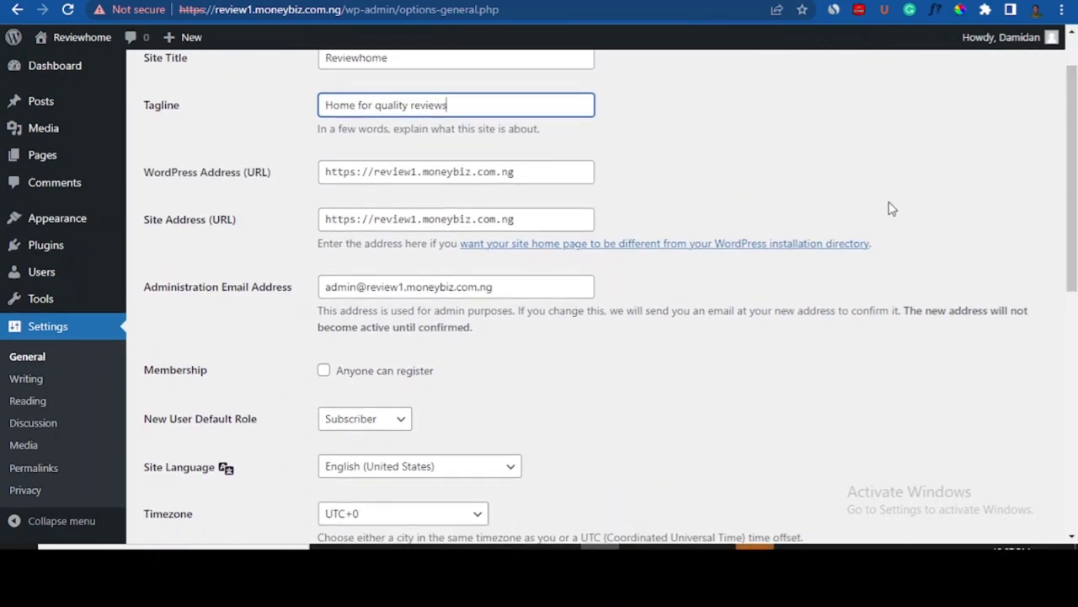
scroll(622, 230, "down", 1)
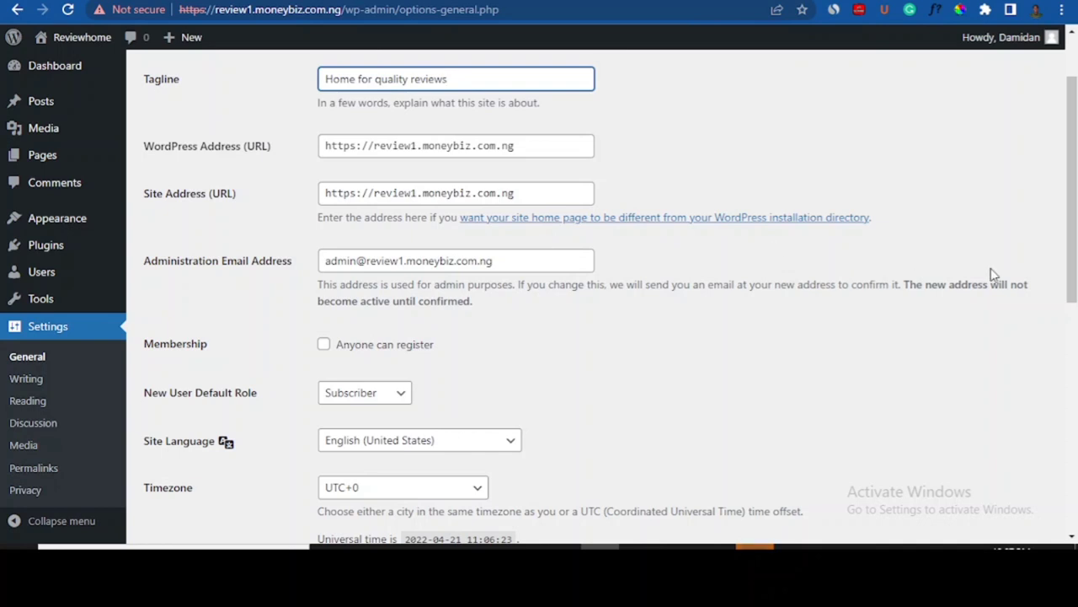
scroll(1076, 221, "down", 1)
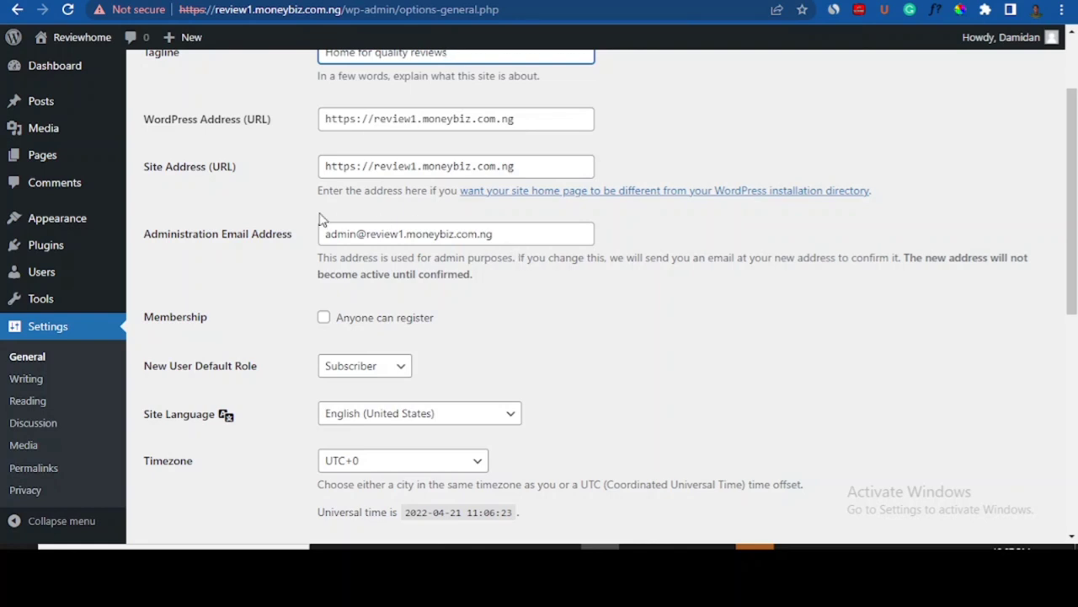
left_click_drag(331, 236, 490, 248)
left_click(491, 250)
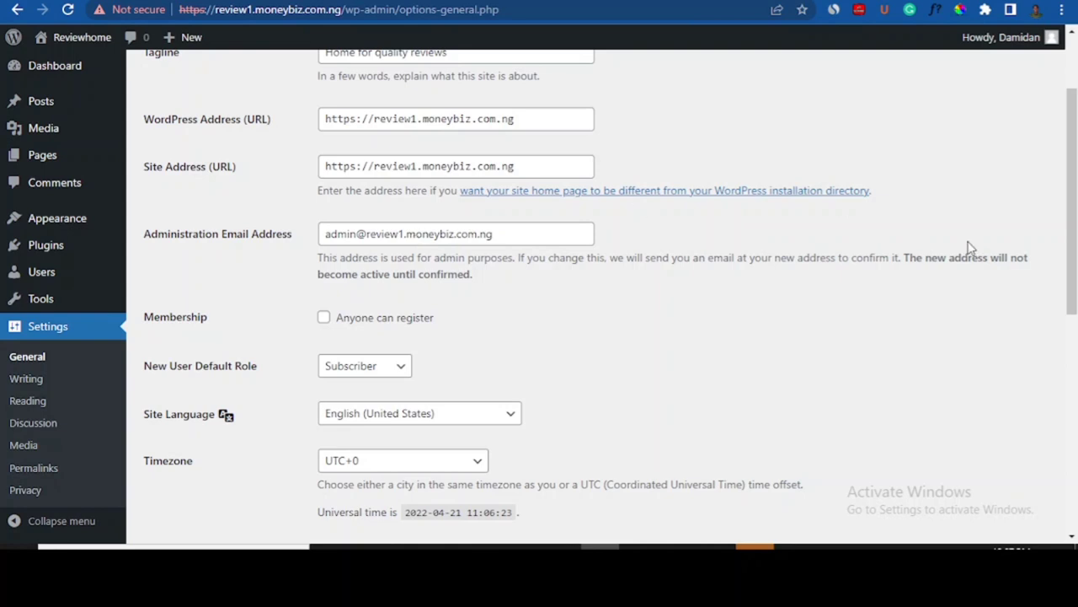
left_click_drag(1073, 170, 1076, 386)
left_click(167, 470)
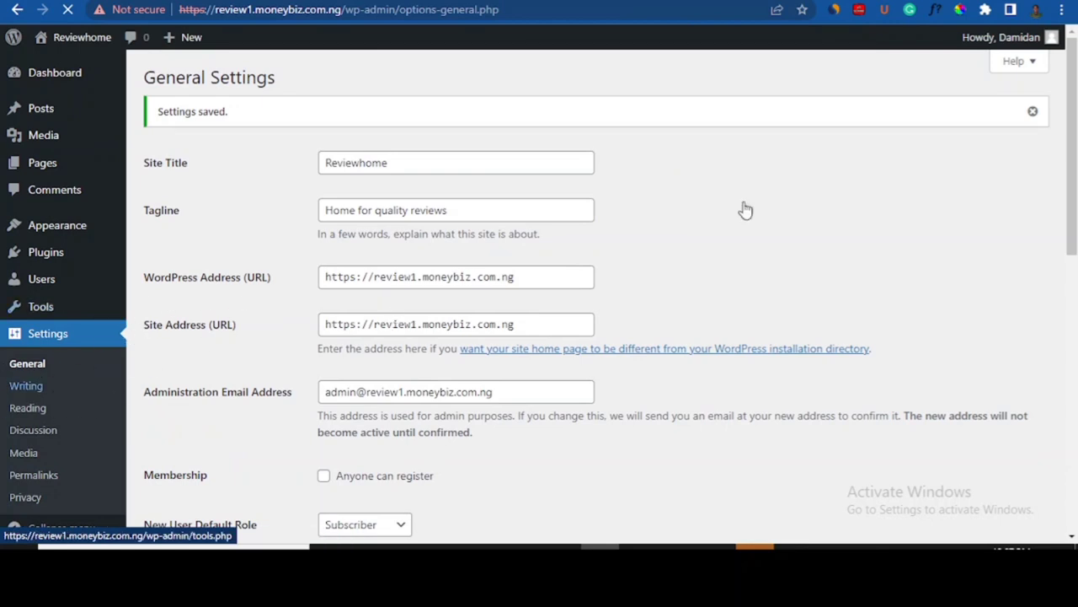
- Look through the Reading settings without changes, then go to Permalink Settings
scroll(1075, 192, "down", 2)
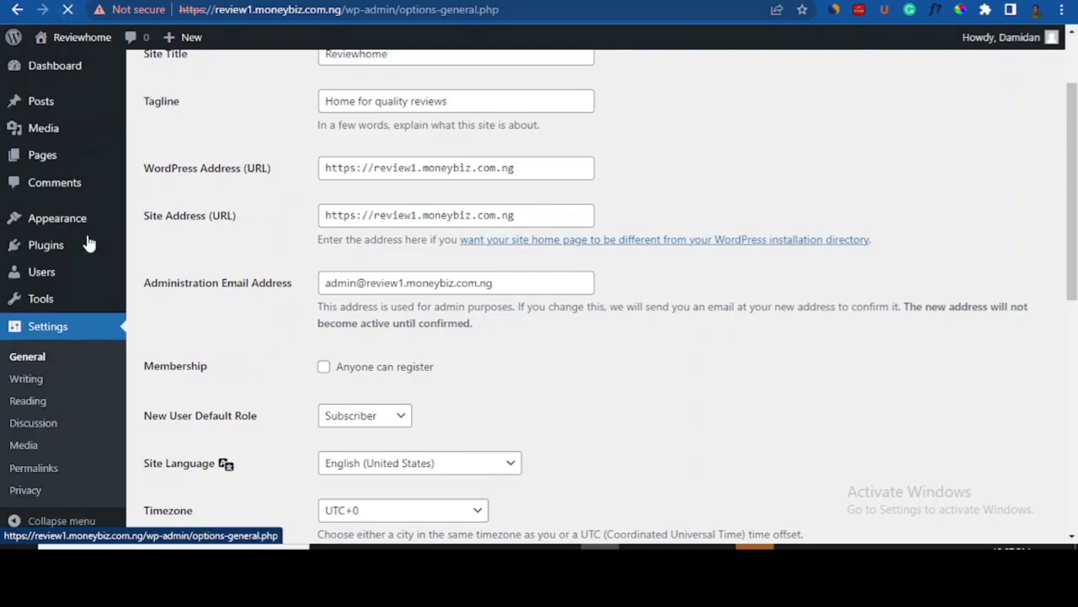
left_click(40, 405)
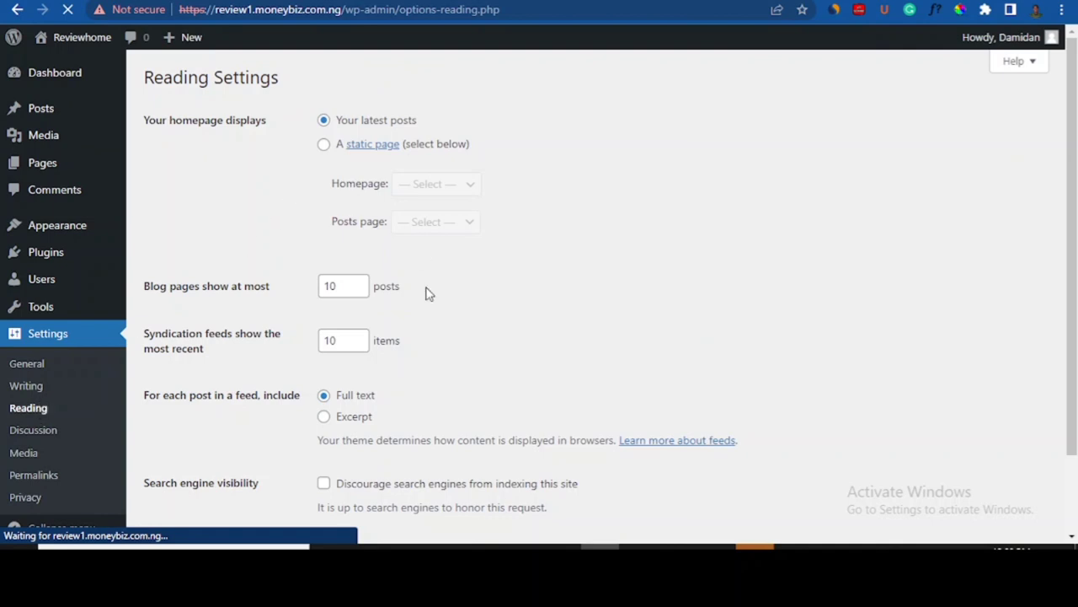
scroll(1076, 245, "down", 2)
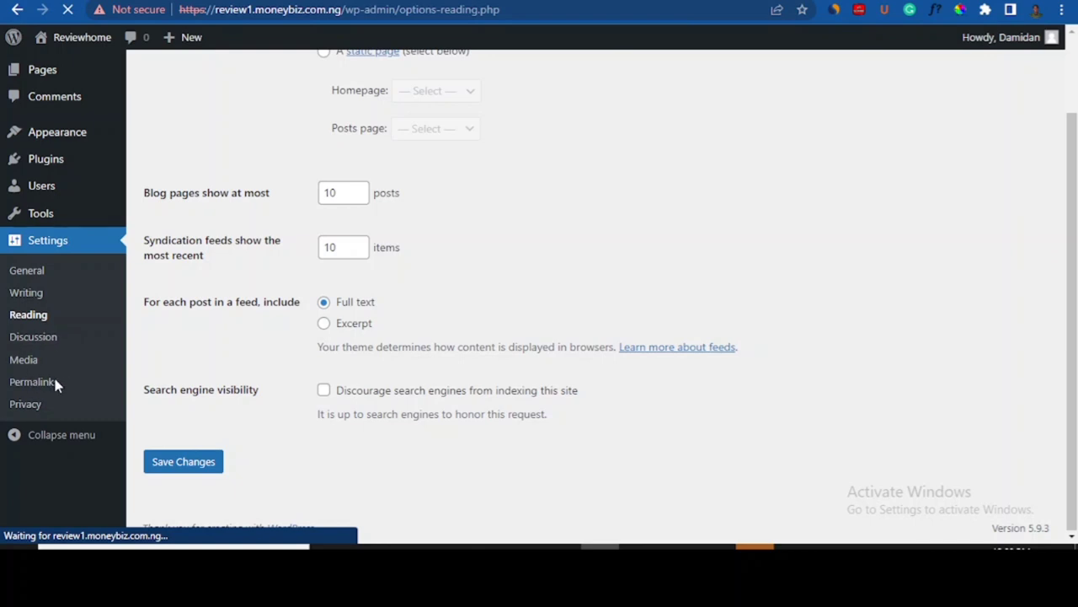
left_click(33, 381)
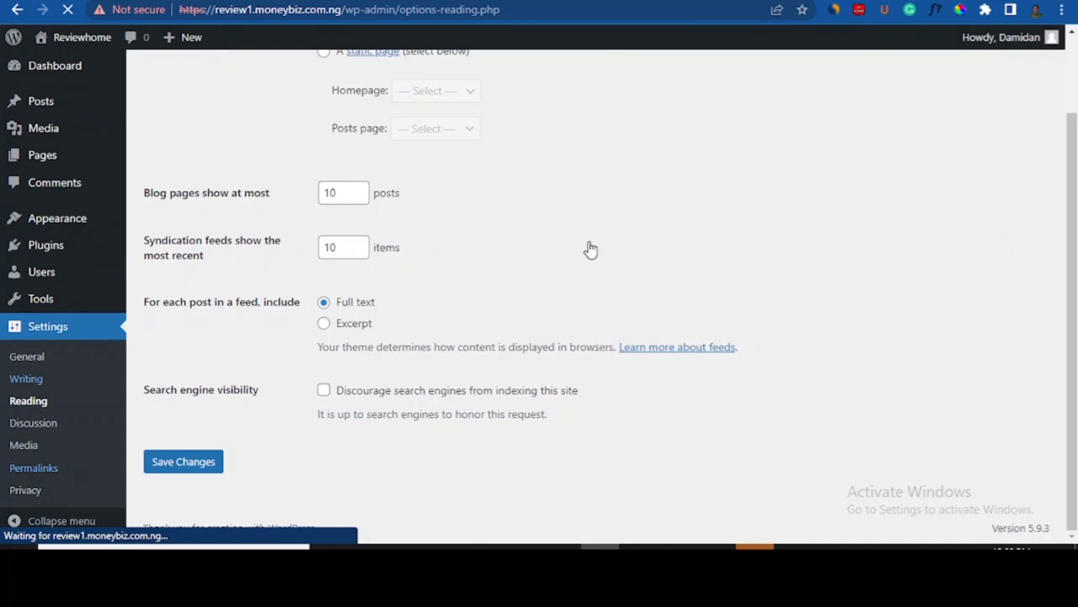
left_click(38, 472)
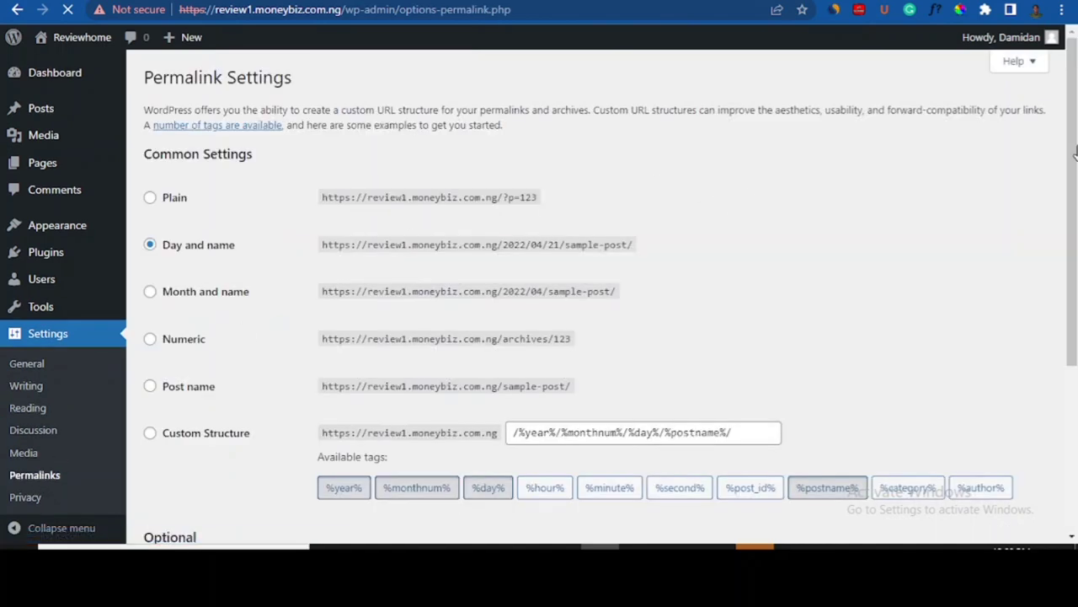
- Change the permalink structure from Day and name to Post name and save
left_click_drag(1075, 159, 1075, 217)
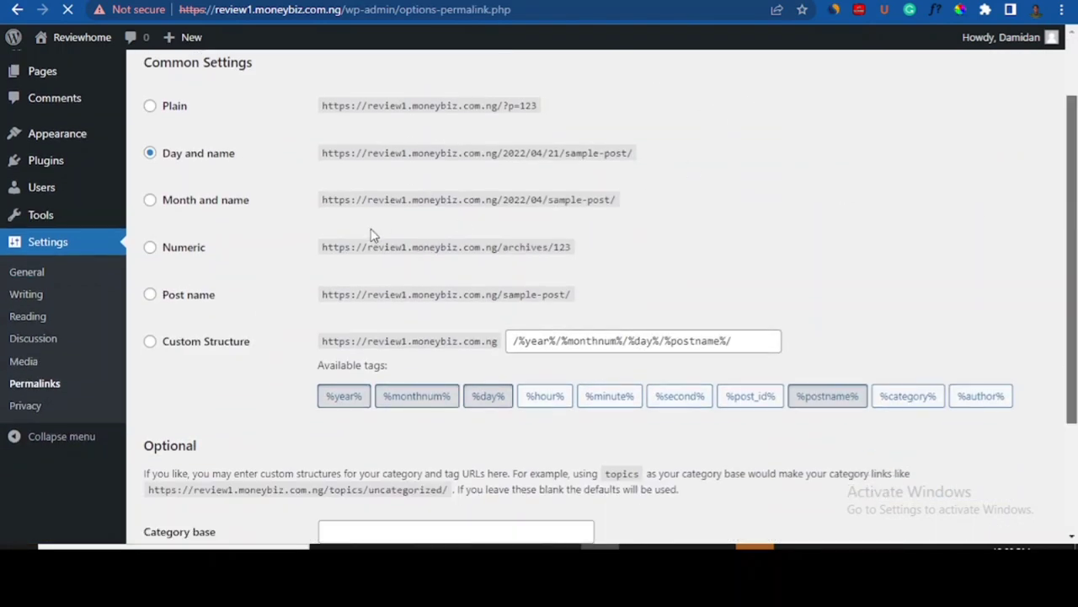
left_click(156, 295)
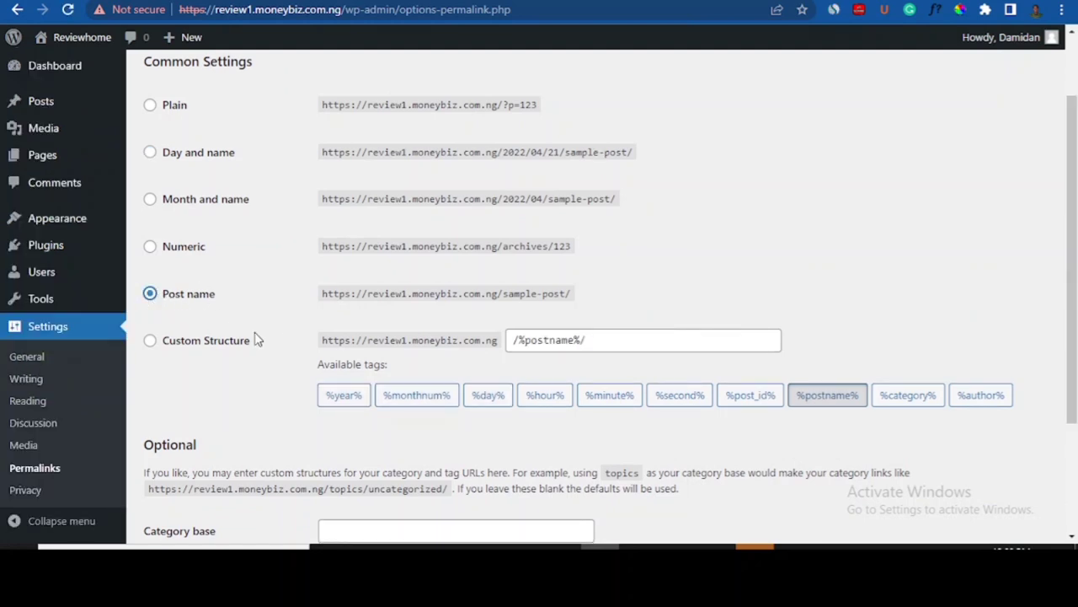
left_click_drag(1076, 175, 1076, 282)
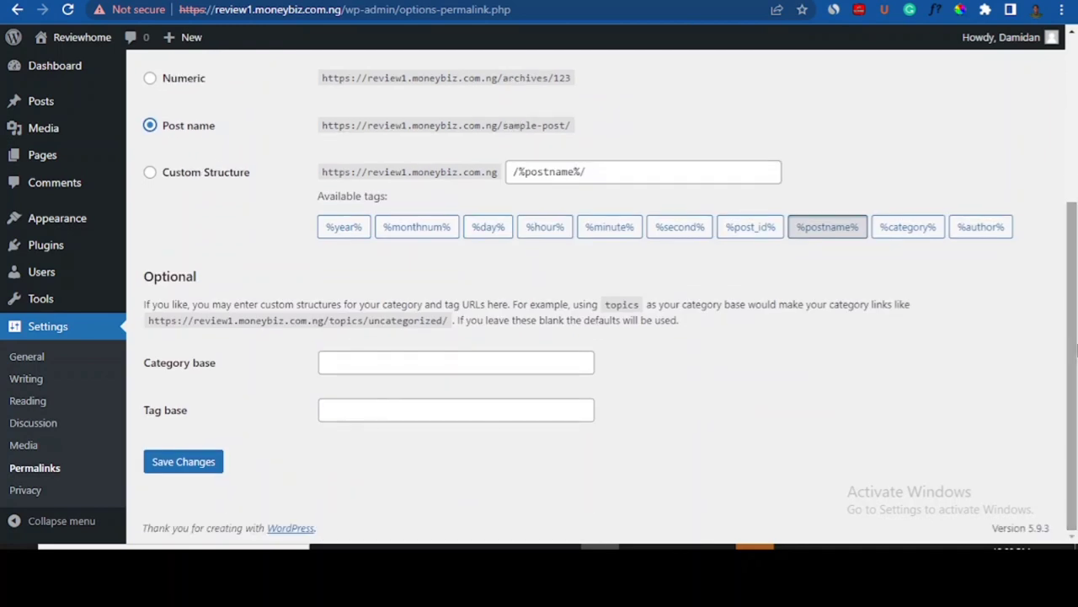
left_click(208, 468)
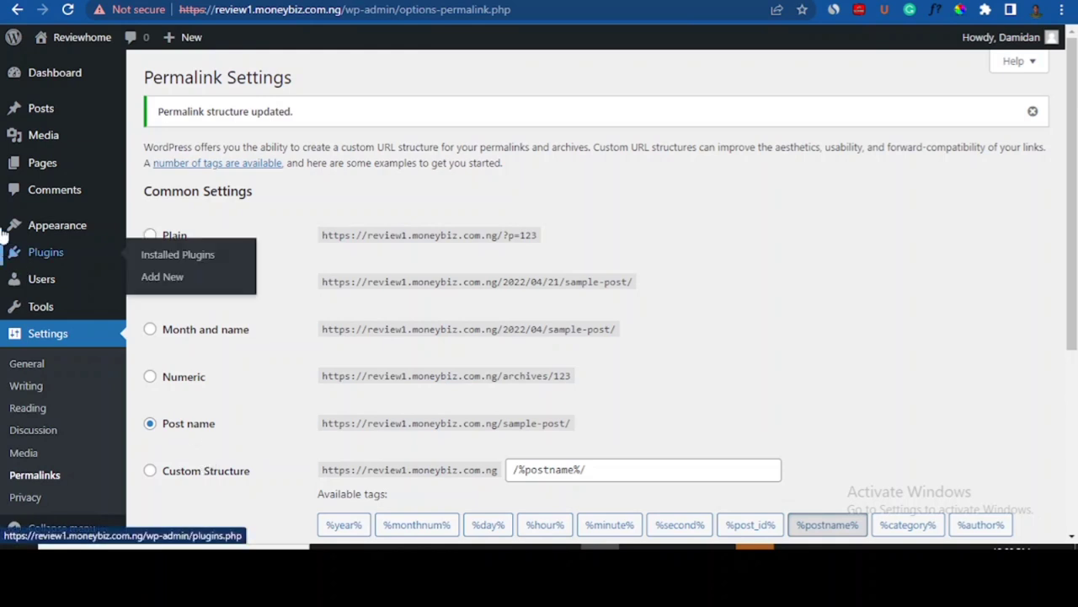
- Go to Appearance > Themes and choose Add New to browse the popular themes
mouse_move(71, 226)
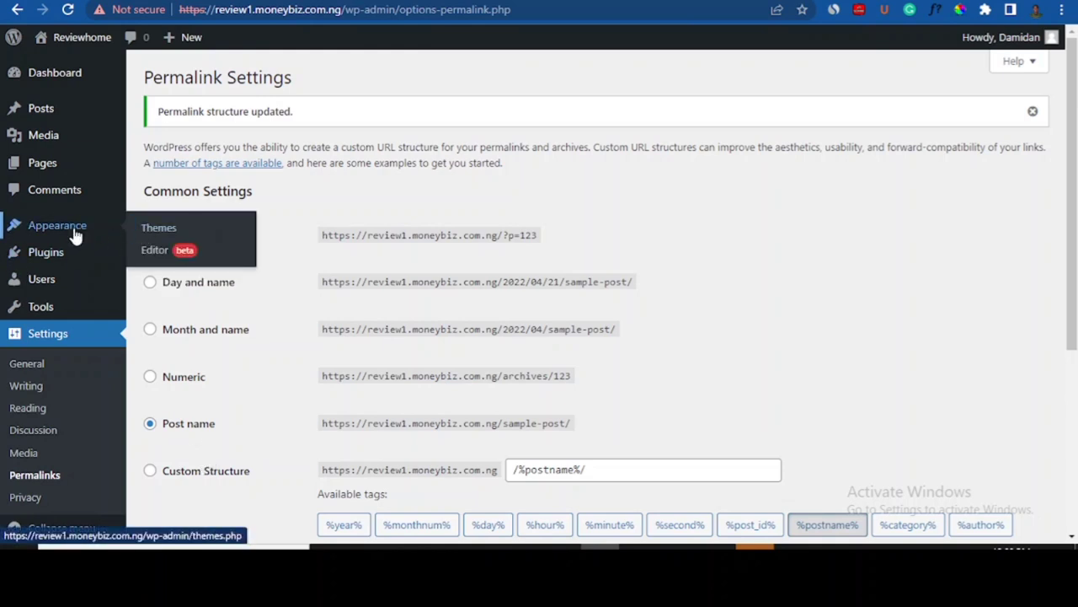
left_click(73, 227)
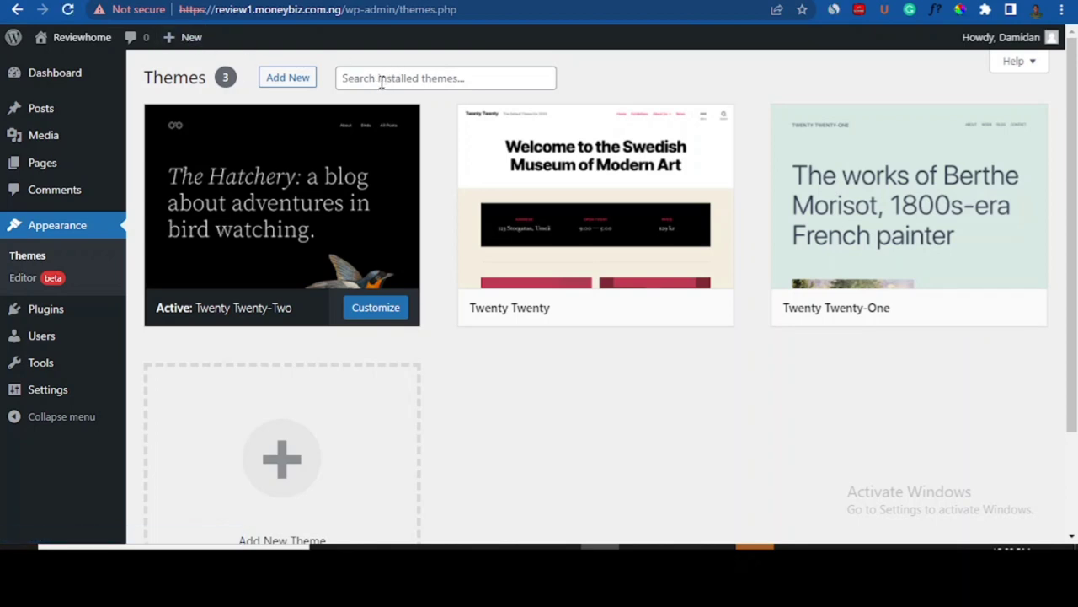
left_click(381, 82)
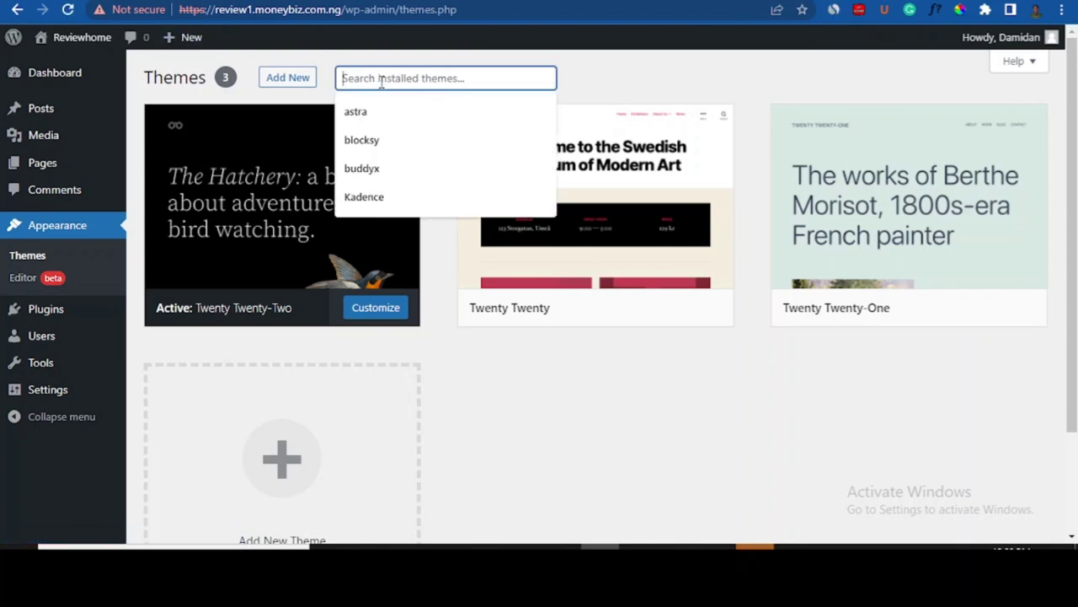
left_click(286, 82)
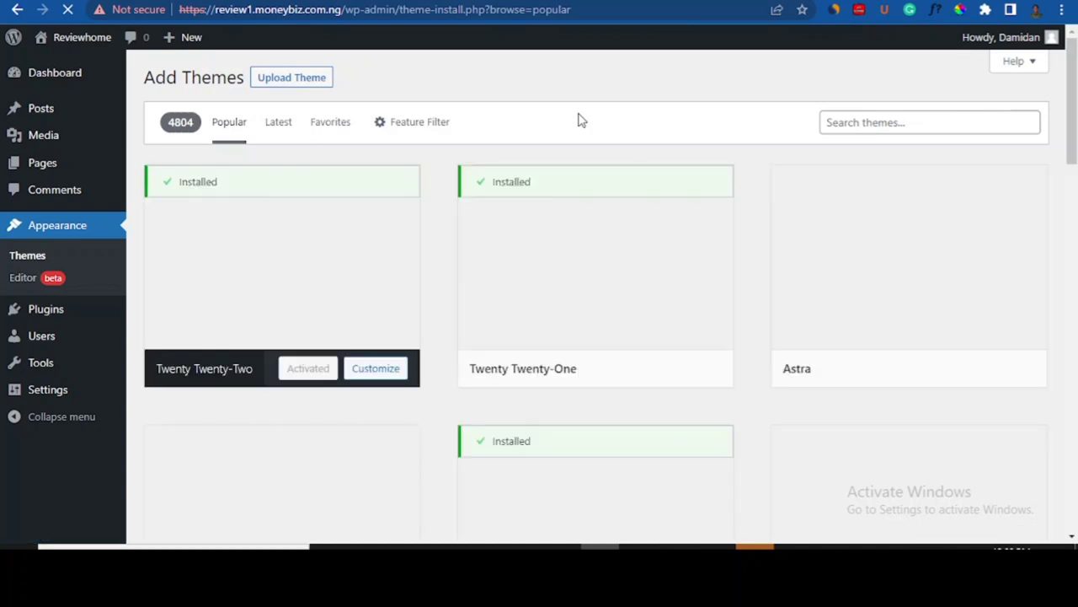
- Search the theme directory for 'blocksy', then install and activate the Blocksy theme
left_click(869, 122)
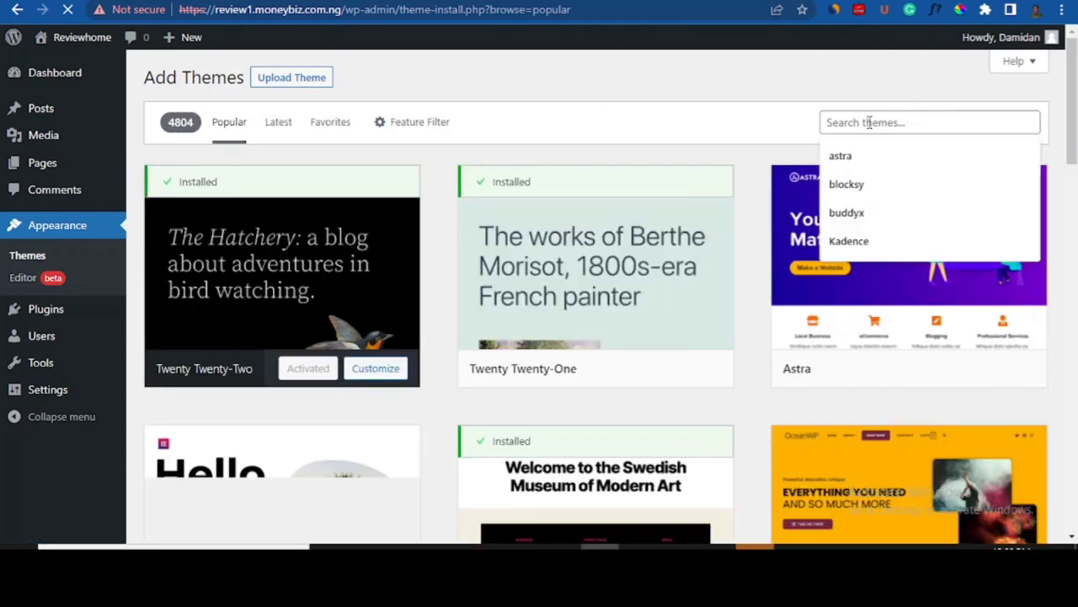
left_click(849, 186)
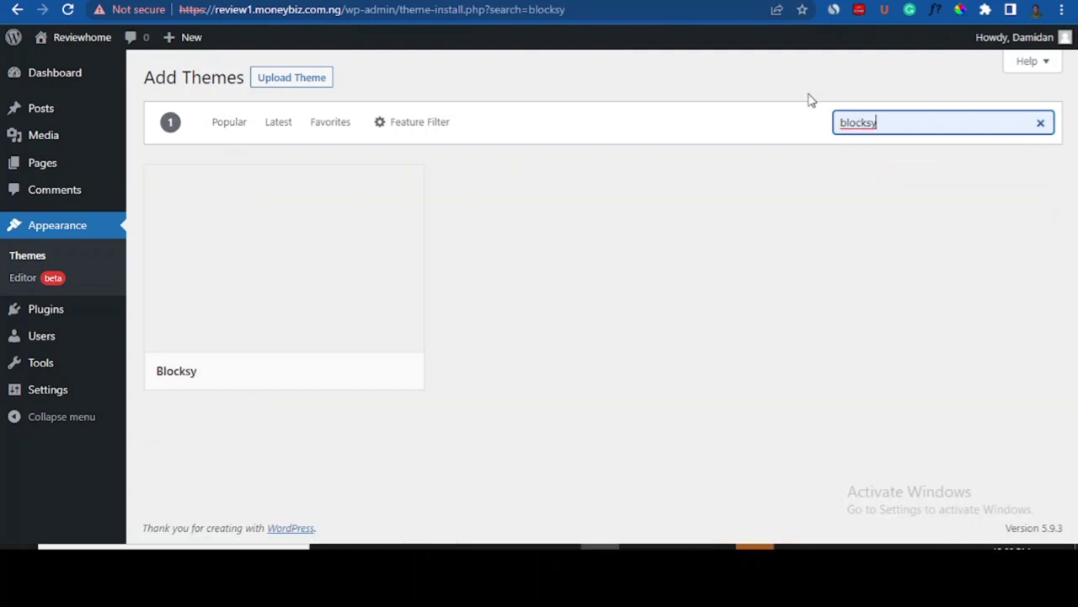
mouse_move(150, 376)
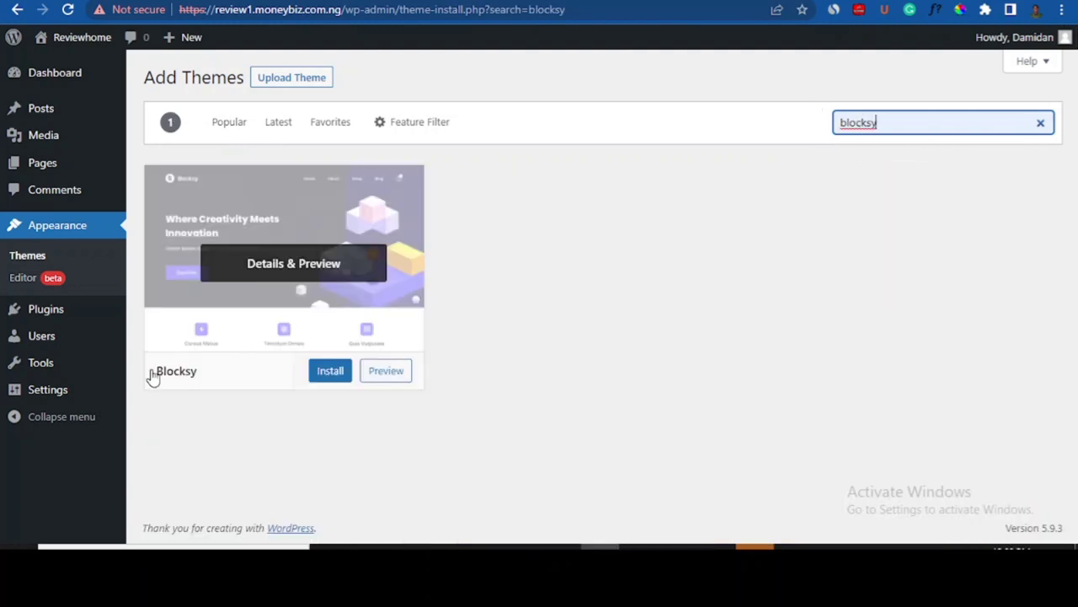
left_click(331, 372)
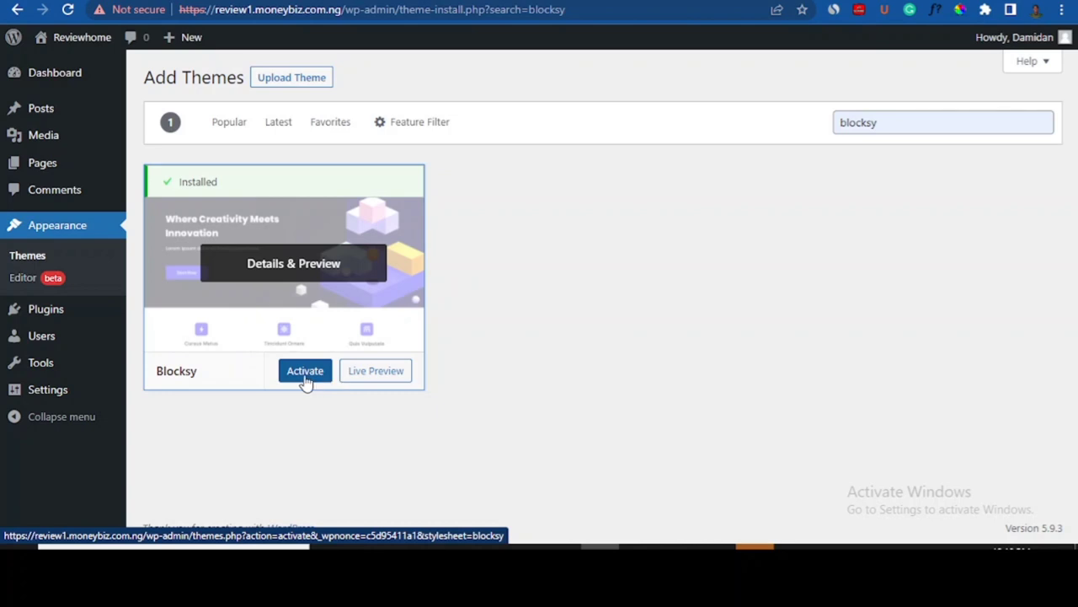
left_click(305, 374)
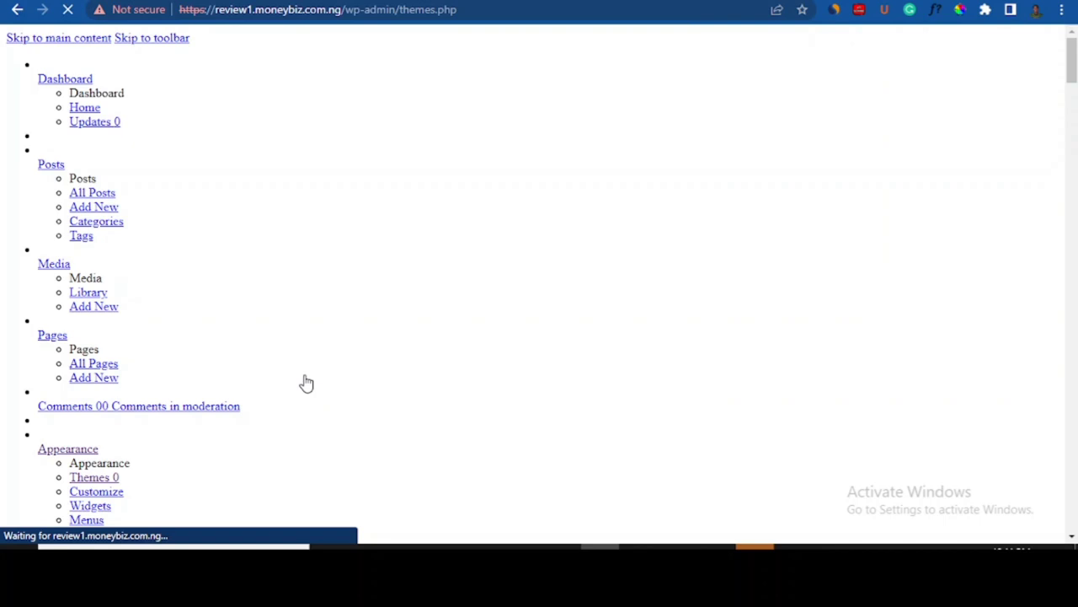
- Reload the stalled Themes page and install Blocksy Companion from the welcome notice
left_click(68, 10)
left_click(68, 13)
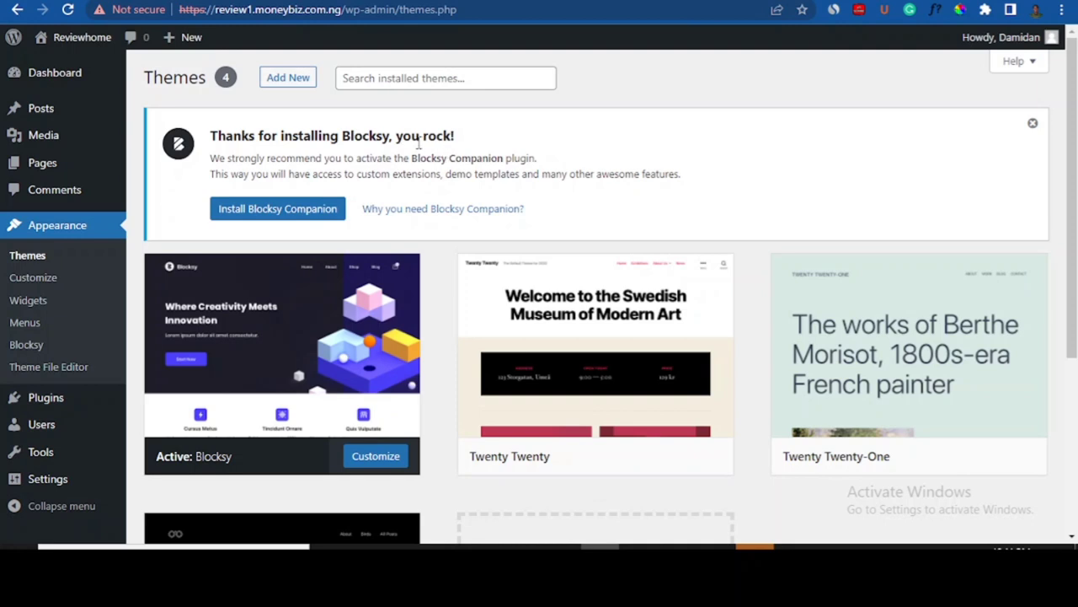
left_click(283, 212)
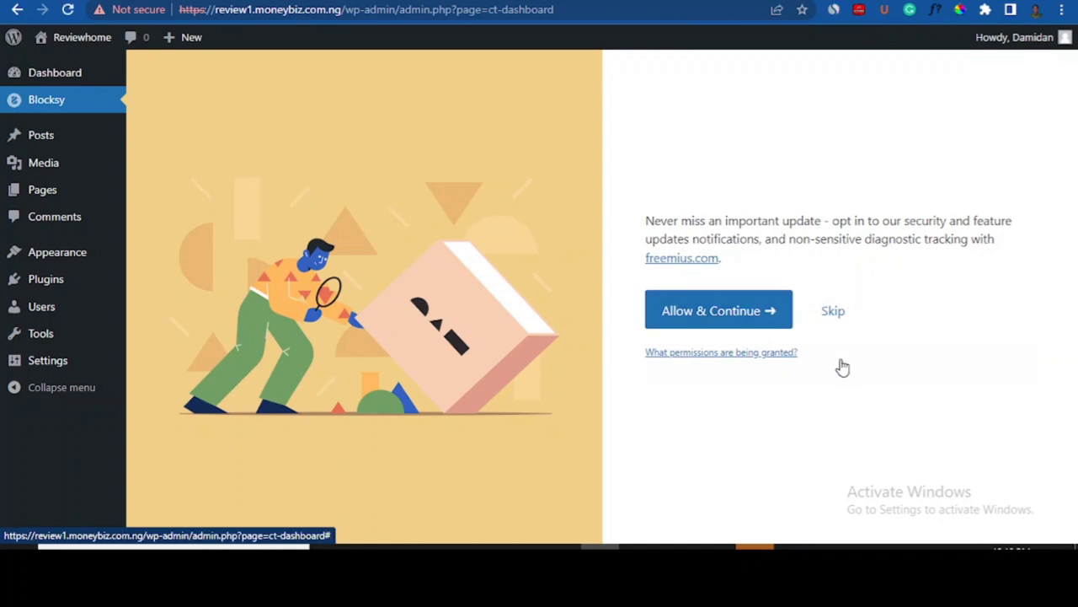
- Choose Allow & Continue on the opt-in, then scroll through Blocksy's Customizer Shortcuts
left_click(761, 312)
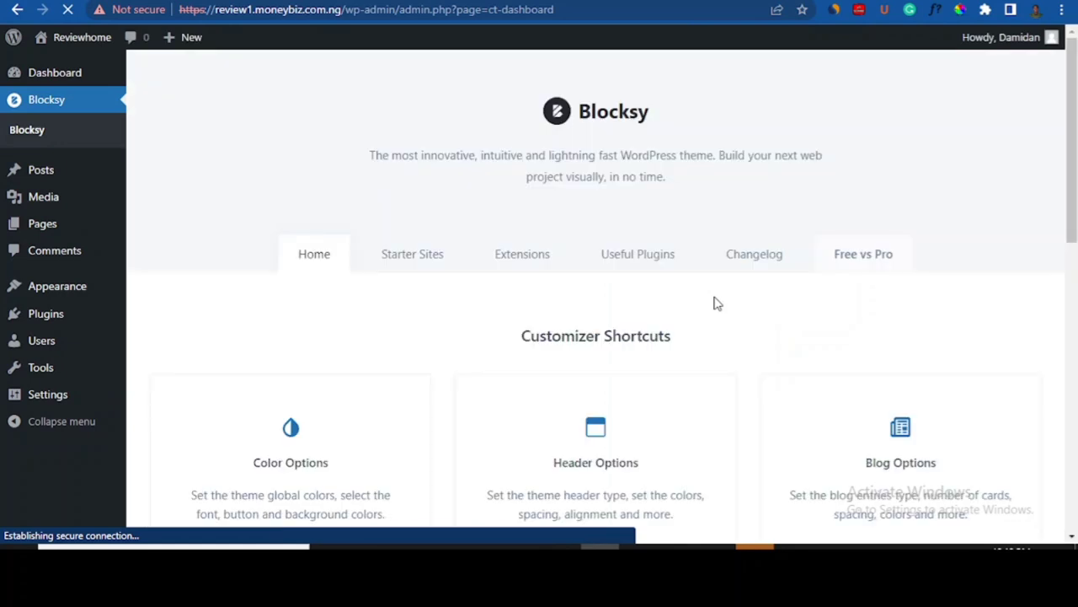
mouse_move(1075, 152)
left_mouse_down()
mouse_move(1076, 167)
mouse_move(1077, 133)
left_mouse_up()
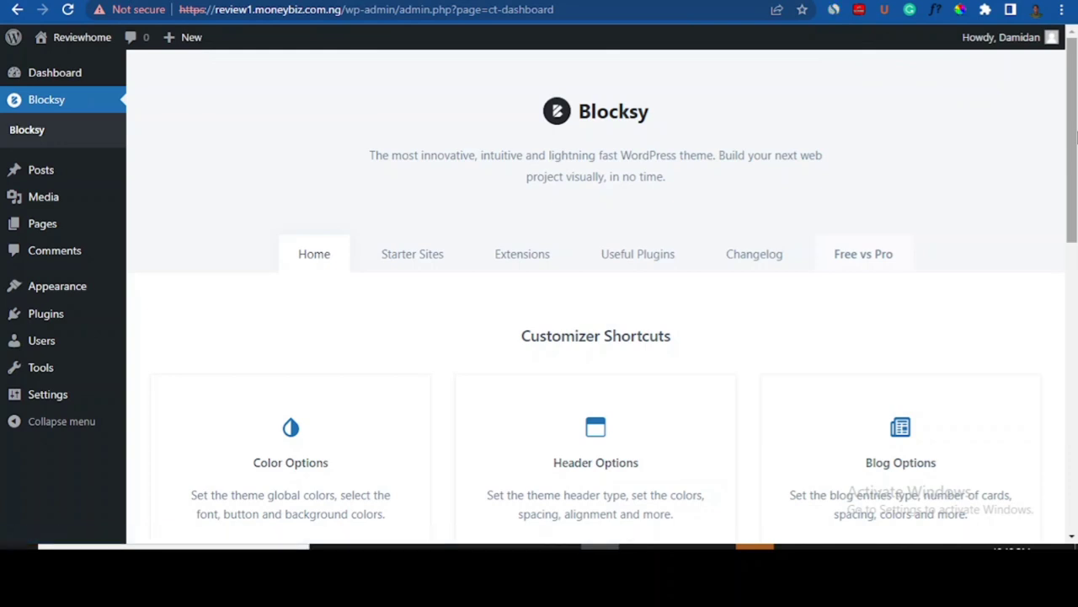
left_click_drag(1075, 135, 1075, 149)
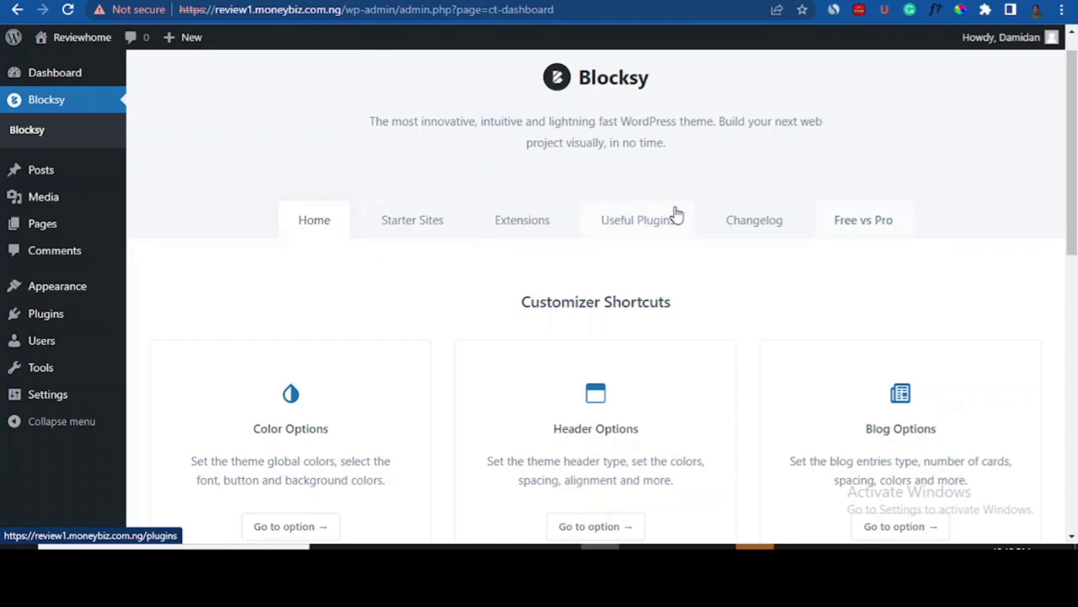
left_click_drag(1075, 148, 1075, 356)
- Switch to Blocksy's Starter Sites tab and scroll down toward the Product Reviews card
left_click(1075, 157)
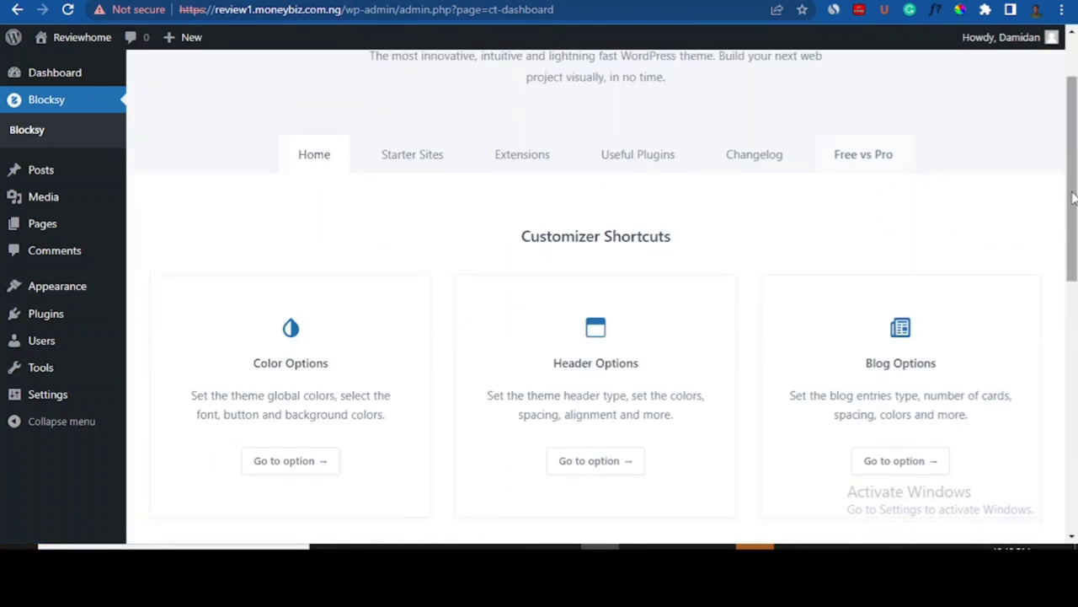
left_click_drag(1072, 245, 1075, 197)
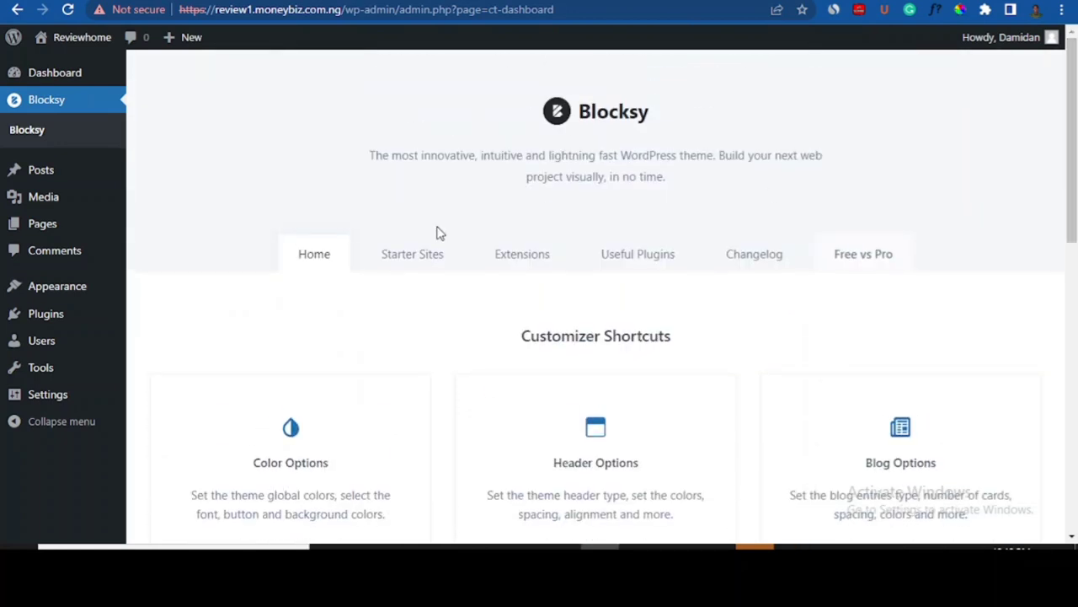
left_click(412, 257)
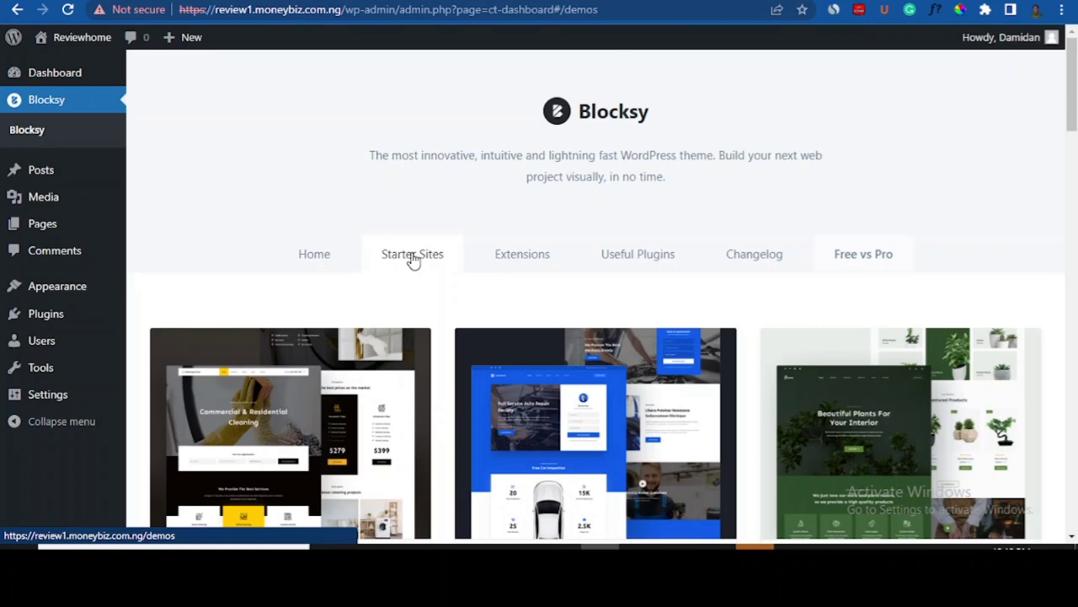
scroll(1068, 135, "down", 3)
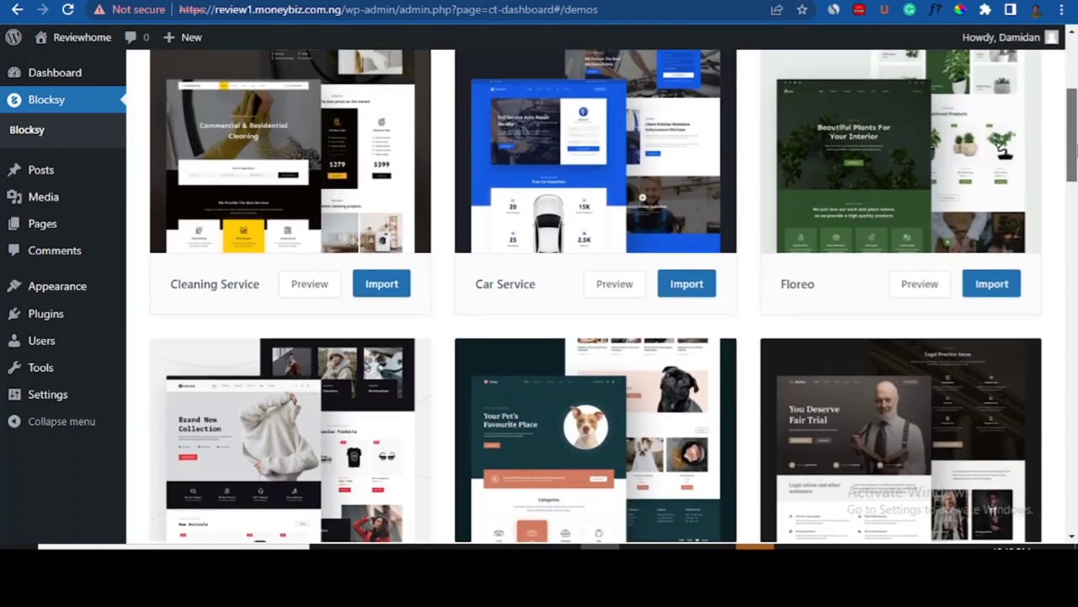
scroll(621, 202, "down", 1)
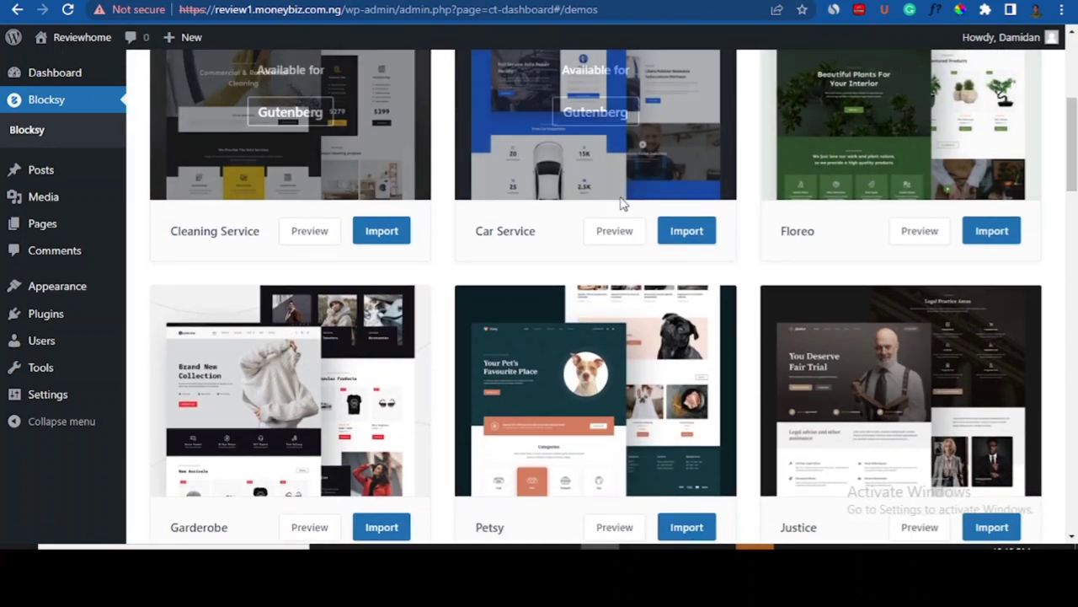
left_click_drag(1072, 145, 1074, 338)
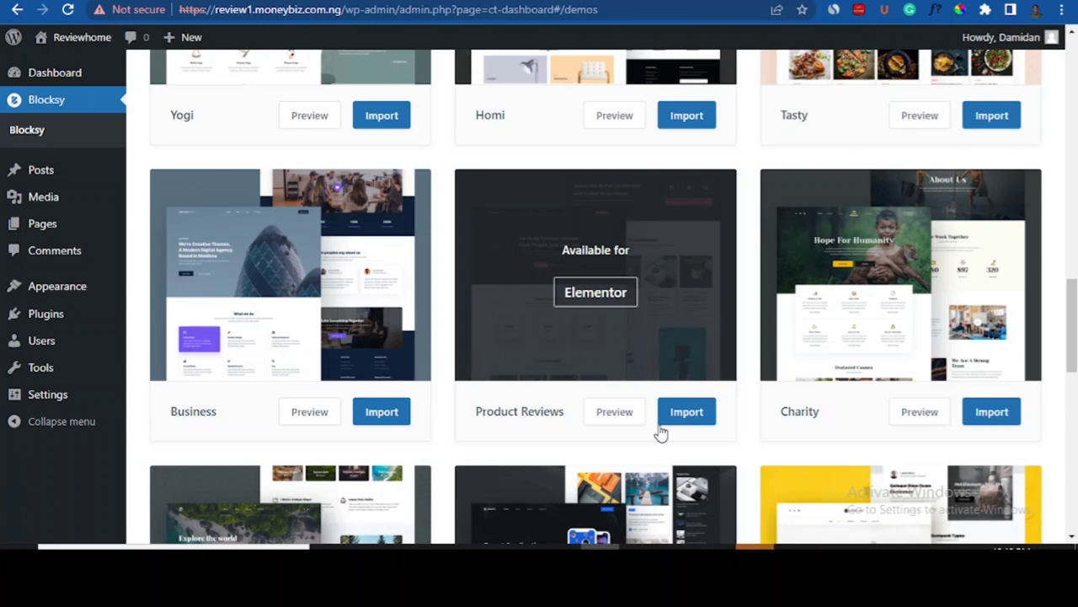
- Import Product Reviews, keeping the child theme and the Elementor and WPForms plugins
left_click(688, 413)
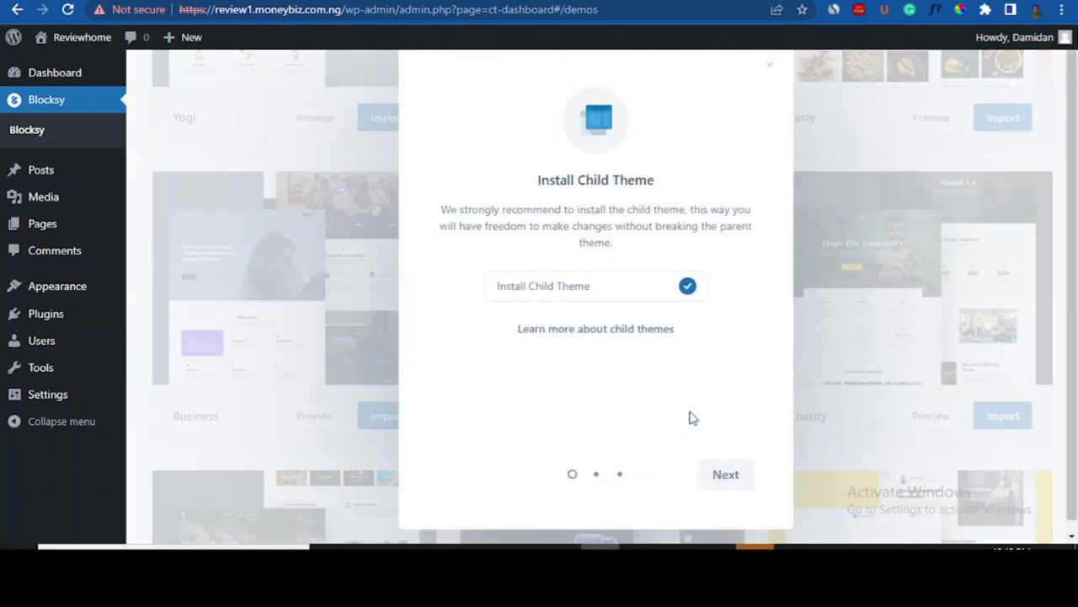
left_click(726, 475)
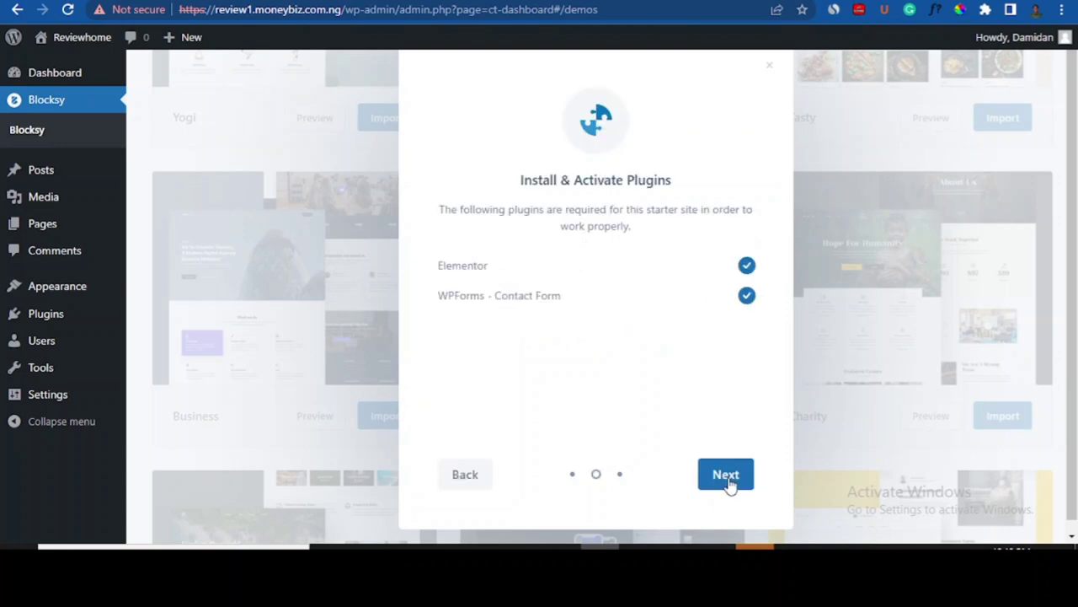
left_click(726, 476)
left_click(726, 476)
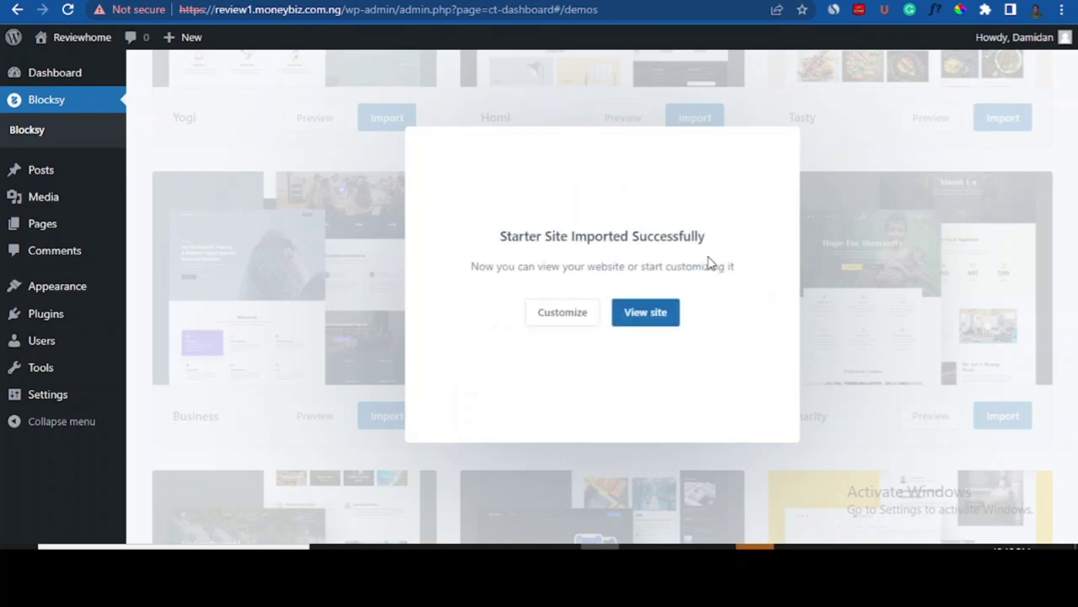
- View the live Review Hub homepage, scroll through its hero and category cards, and return to the top
left_click(648, 324)
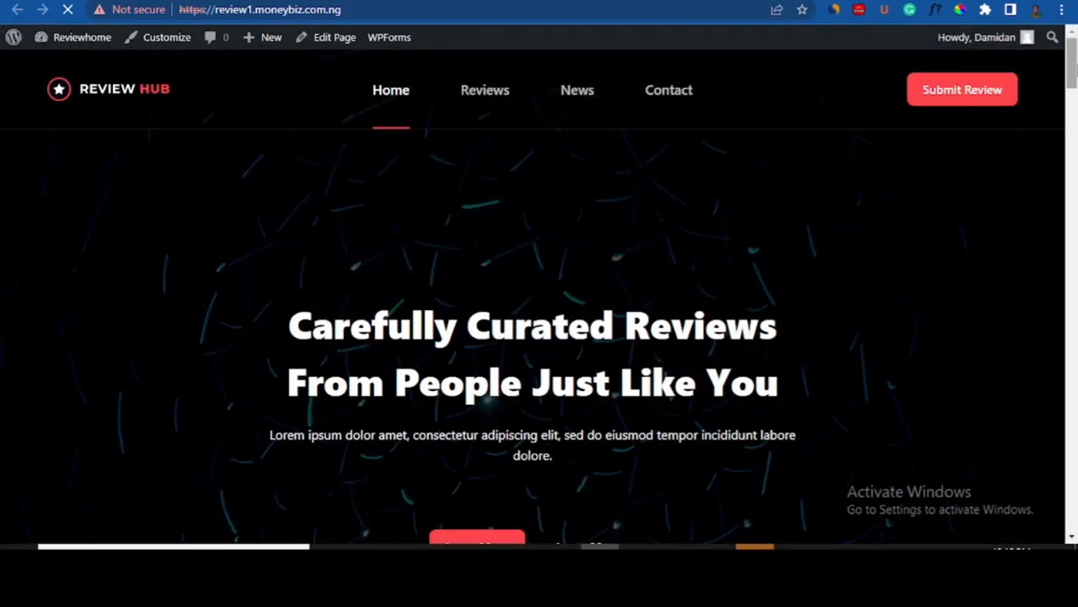
scroll(649, 325, "down", 3)
scroll(1074, 139, "down", 5)
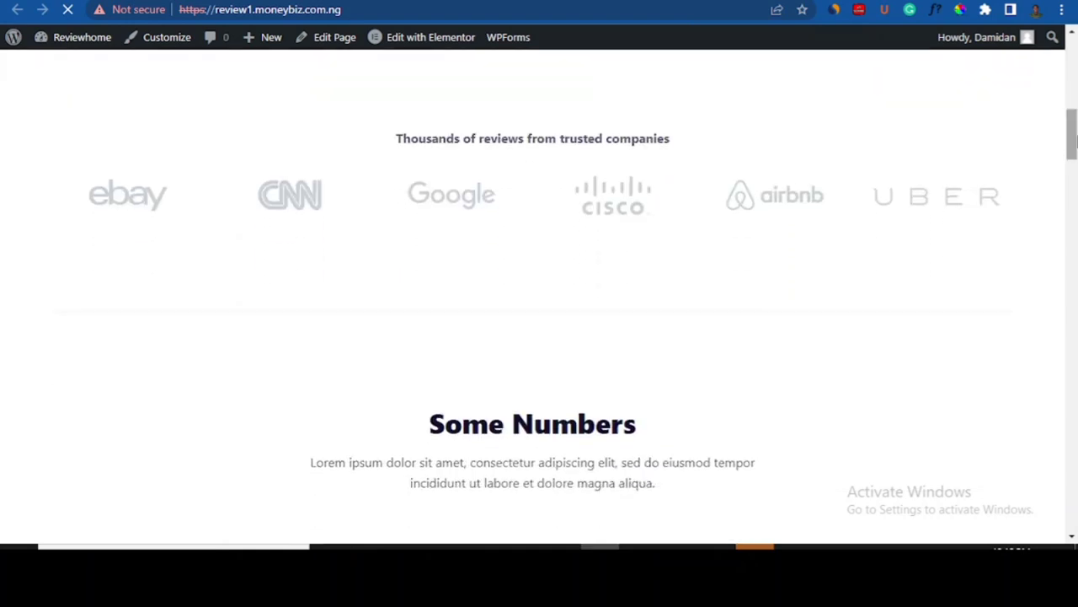
left_click_drag(1074, 139, 1074, 219)
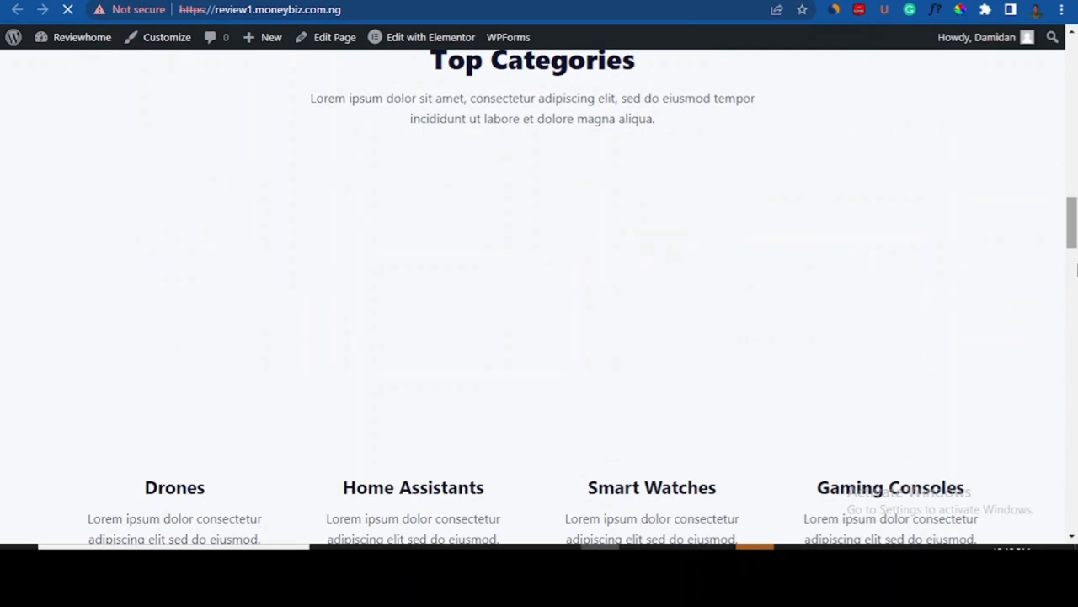
left_click_drag(1076, 206, 1077, 122)
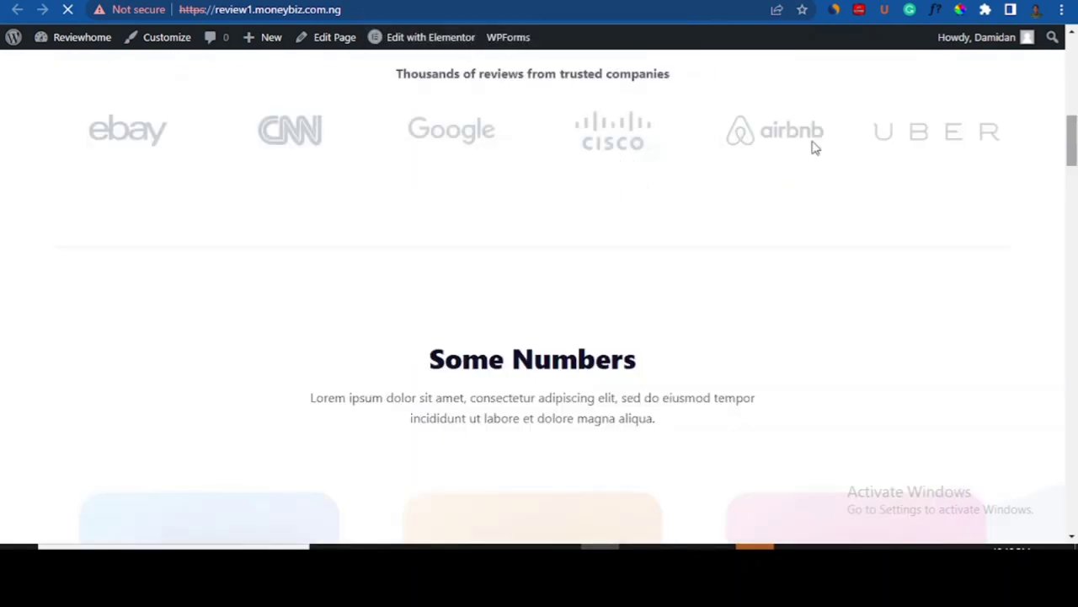
left_click_drag(1075, 150, 1077, 72)
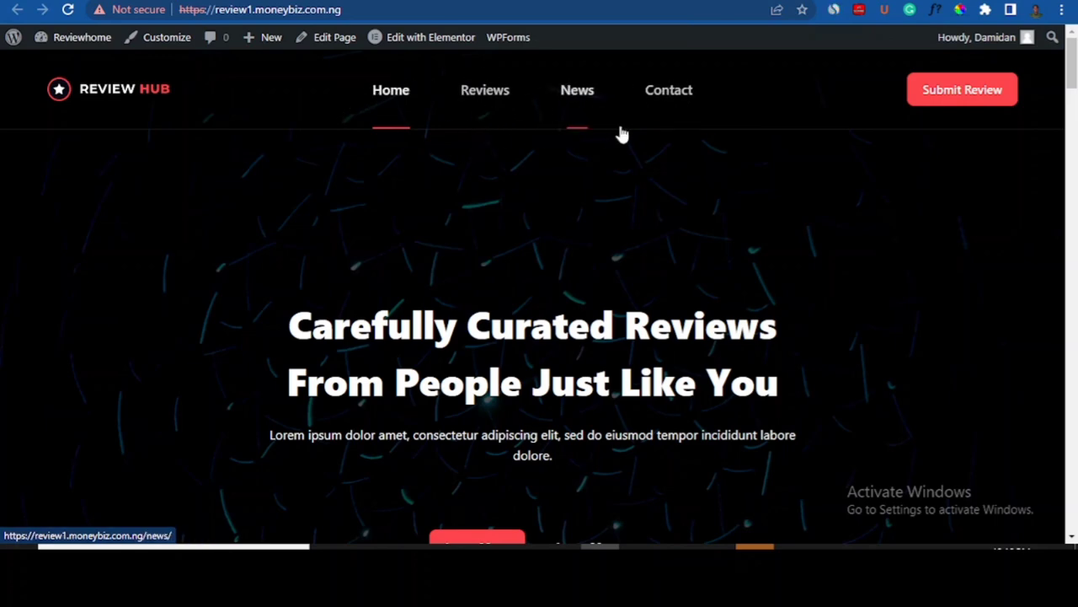
mouse_move(1071, 67)
left_mouse_down()
mouse_move(1072, 190)
mouse_move(1072, 75)
left_mouse_up()
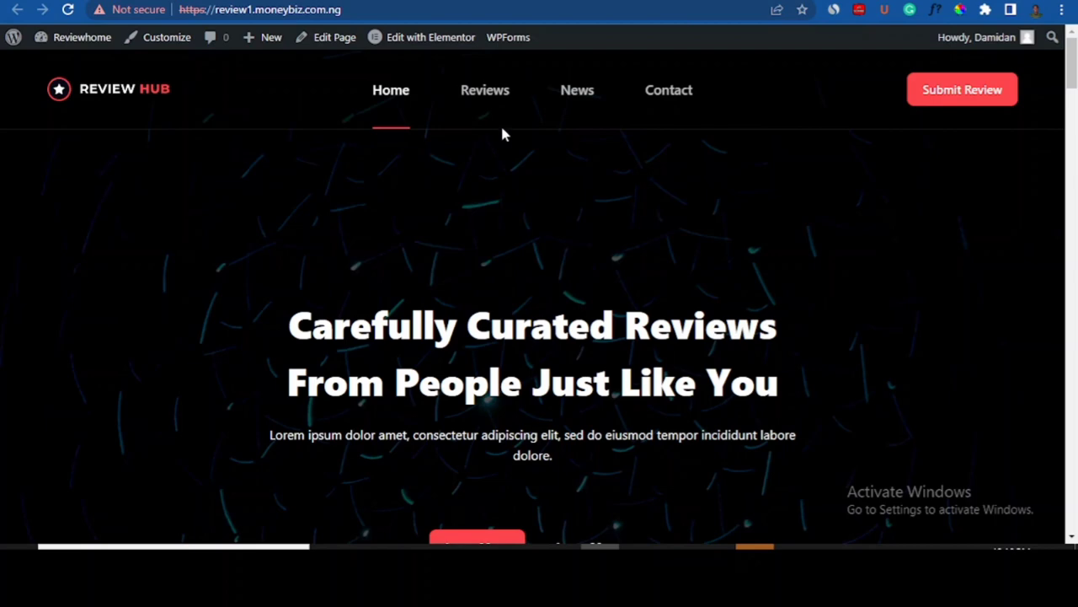
mouse_move(1072, 72)
left_mouse_down()
mouse_move(1072, 308)
mouse_move(1071, 76)
left_mouse_up()
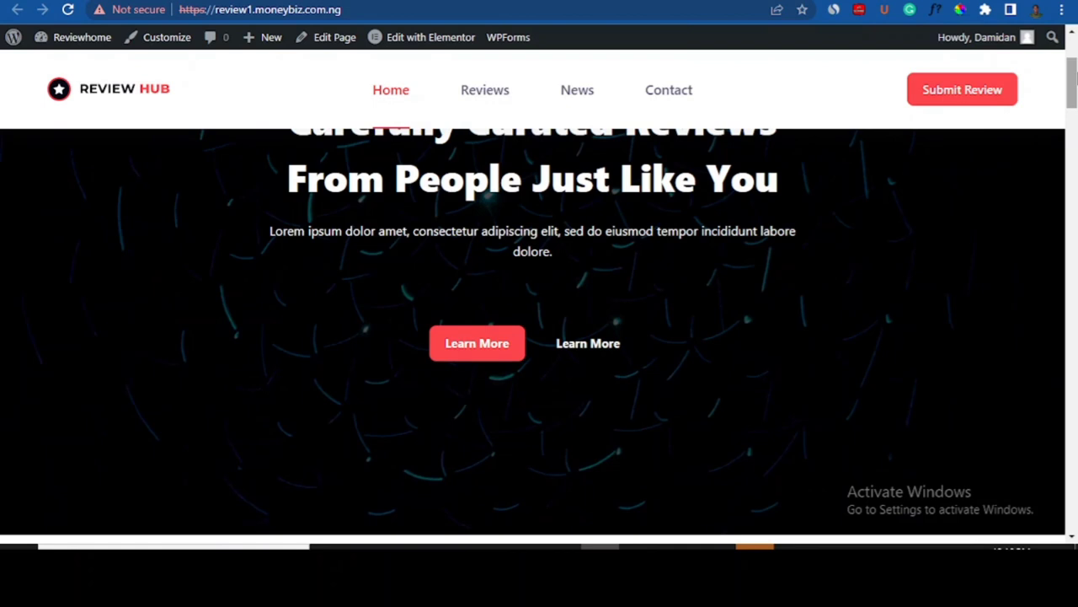
left_click_drag(1071, 76, 1071, 52)
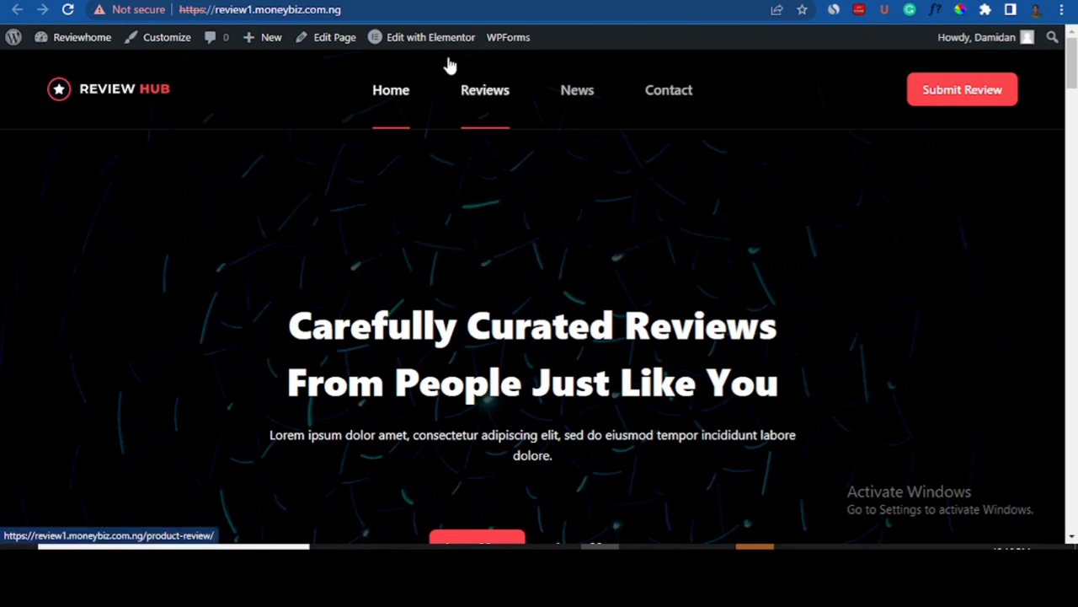
- Try Edit with Elementor, choose Recreate Kit at the missing-kit warning, and return to Blocksy's tab
mouse_move(428, 43)
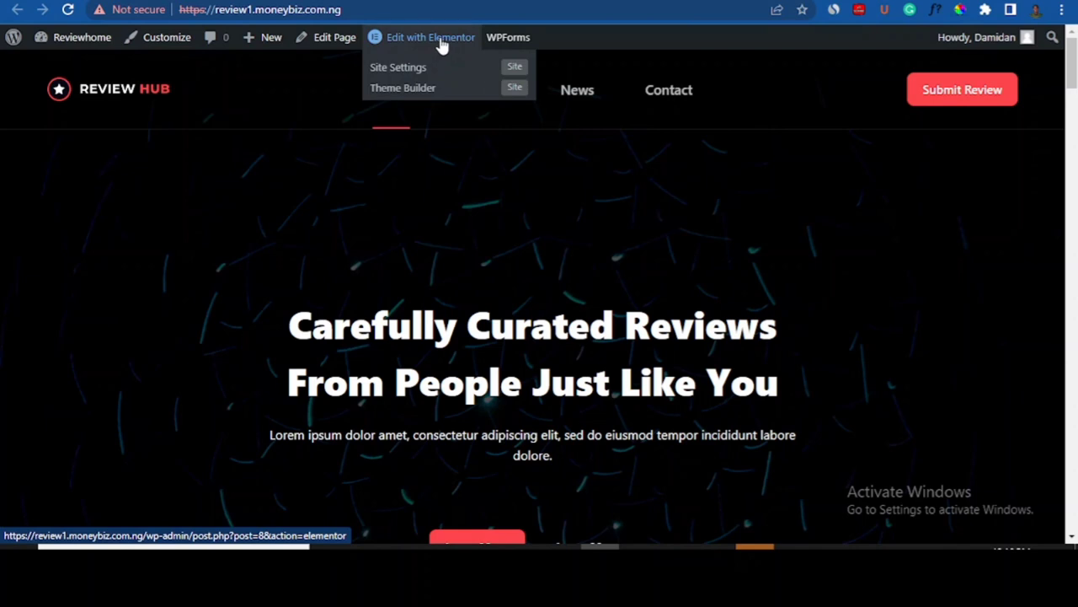
left_click(439, 45)
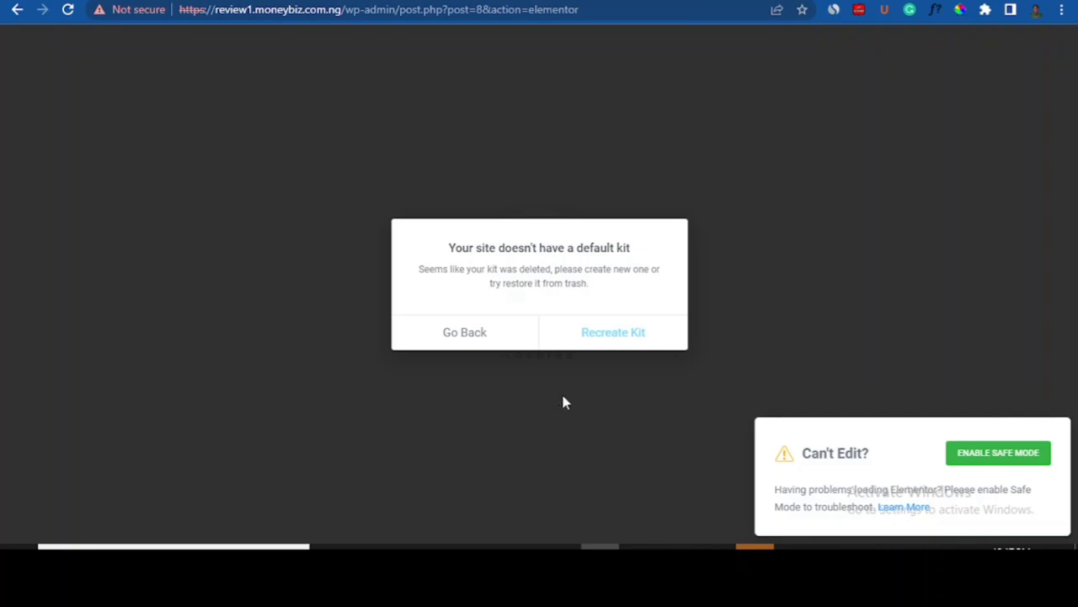
left_click(606, 334)
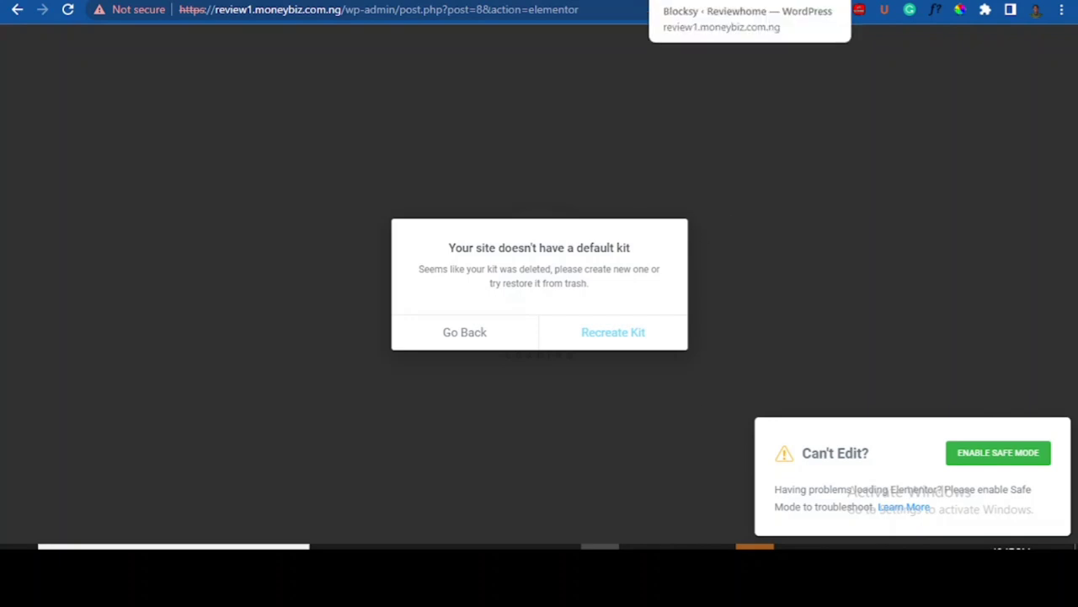
left_click(710, 1)
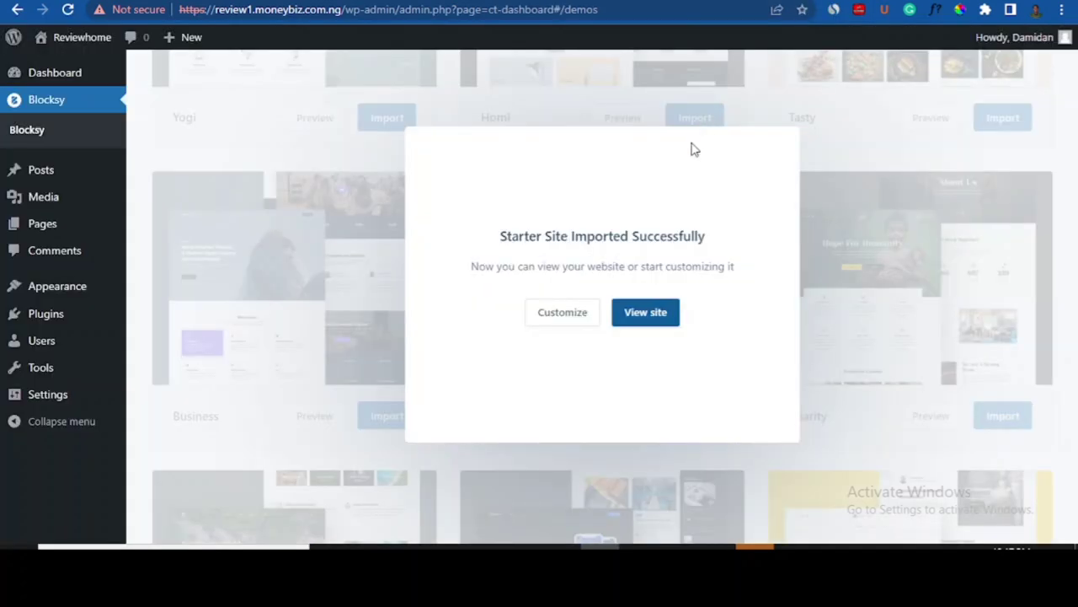
- Close the import success modal and open Reviewhome > Visit Site in a new tab
left_click(390, 129)
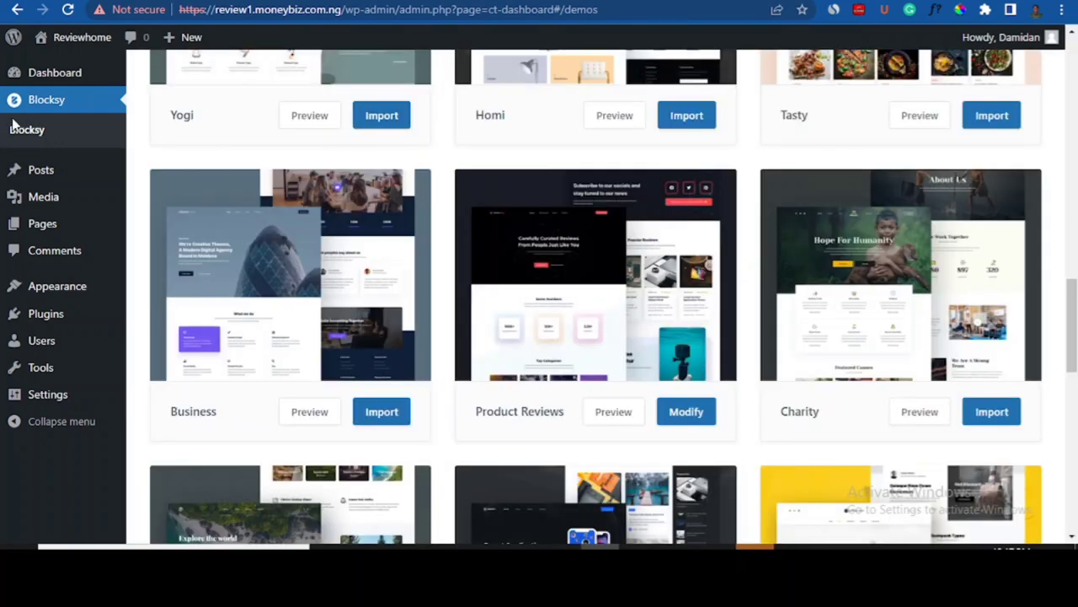
left_click_drag(1073, 312, 1073, 80)
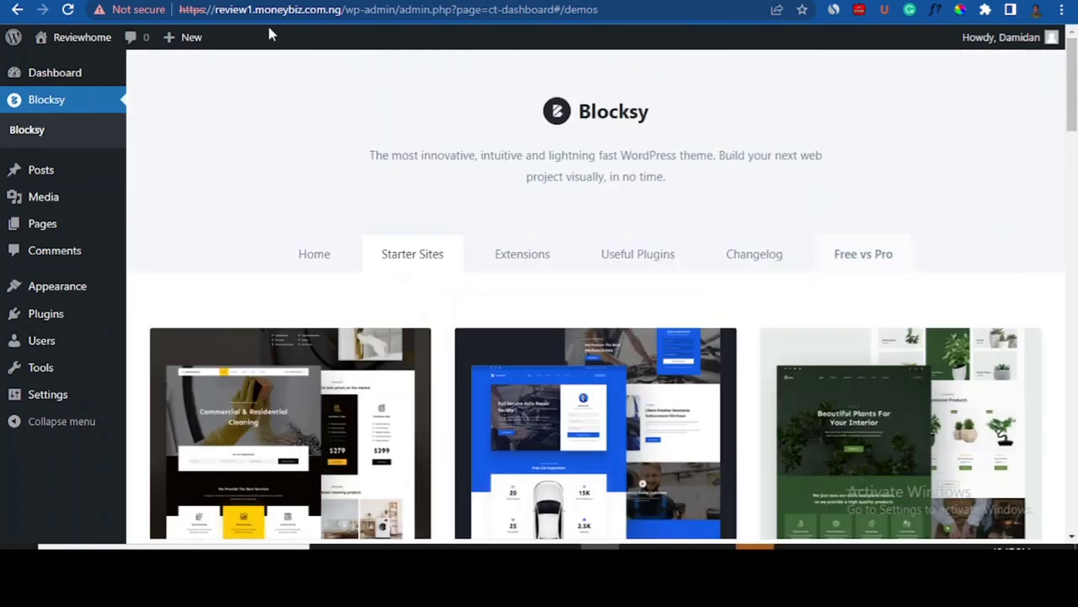
mouse_move(71, 41)
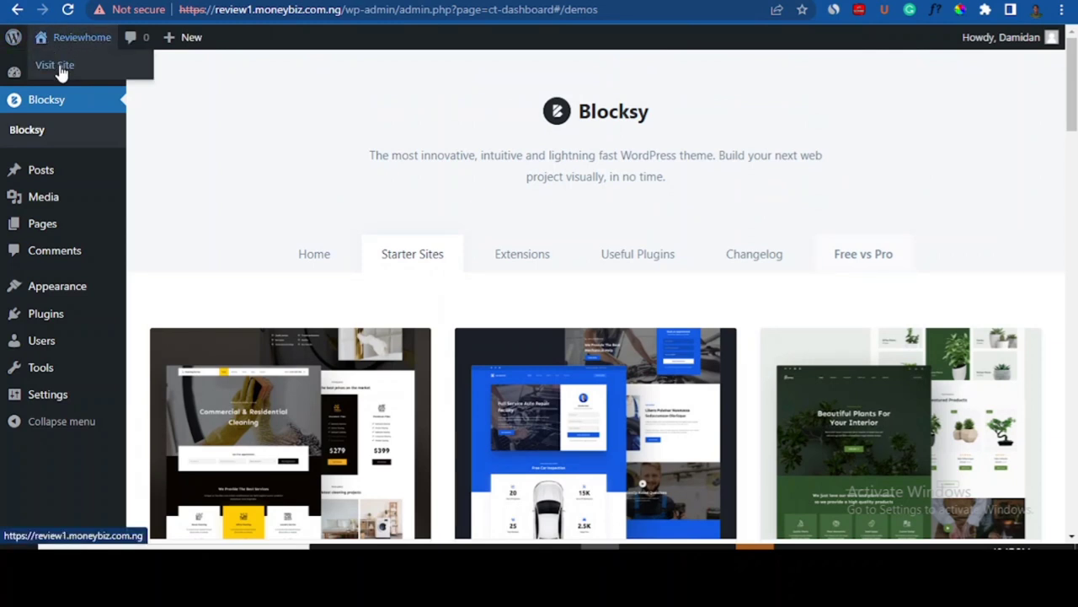
right_click(59, 66)
left_click(105, 79)
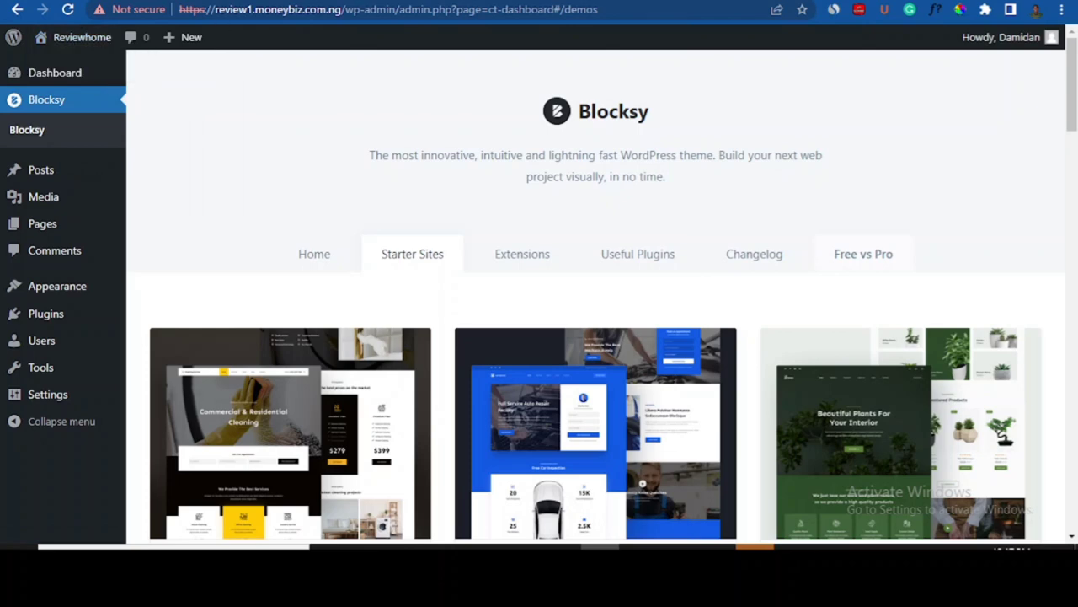
left_click(699, 1)
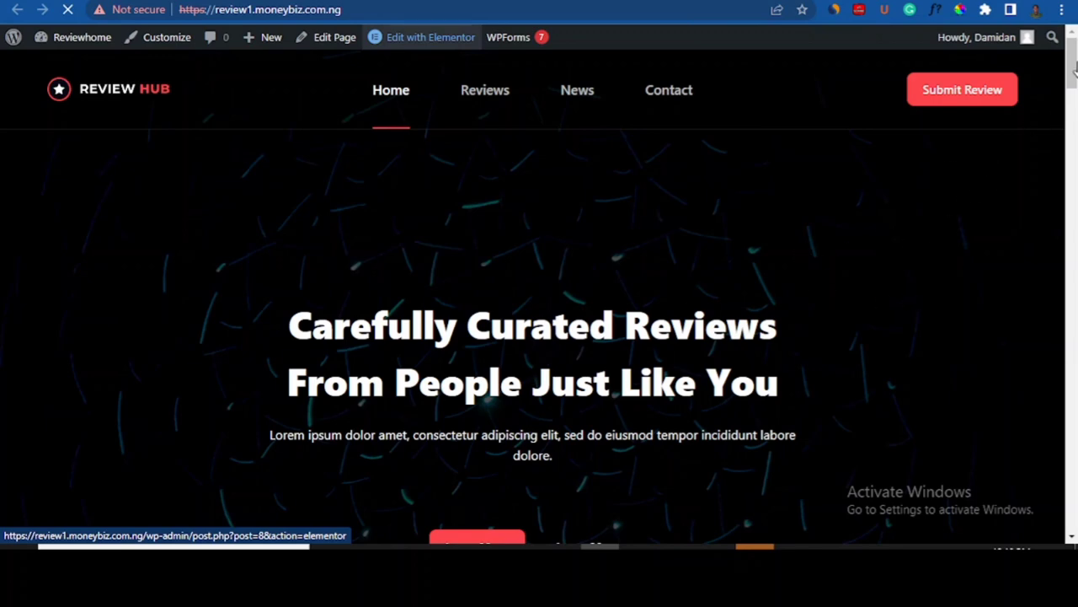
- Choose Edit with Elementor from the admin bar on the Review Hub homepage
left_click_drag(1075, 65, 1075, 39)
mouse_move(434, 43)
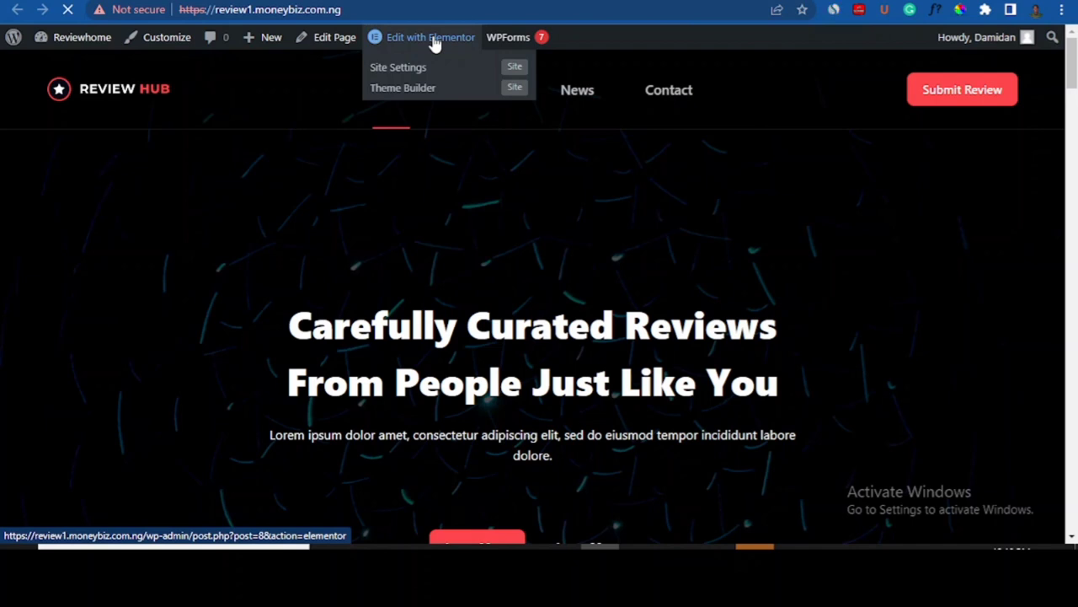
left_click(435, 40)
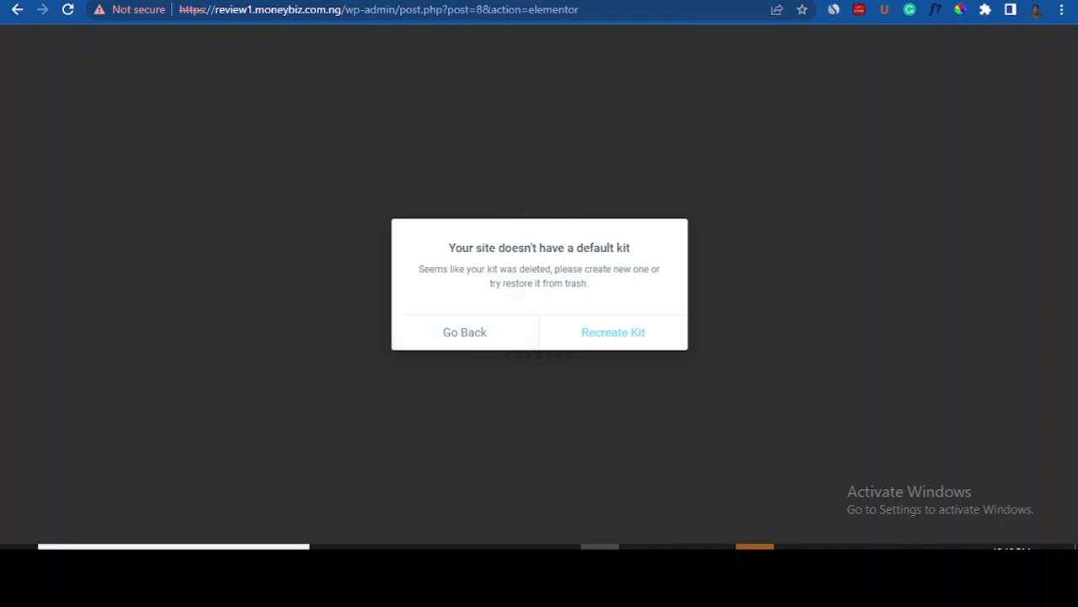
- Switch to the Elementor Tools tab after the editor reports no default kit
left_click(834, 0)
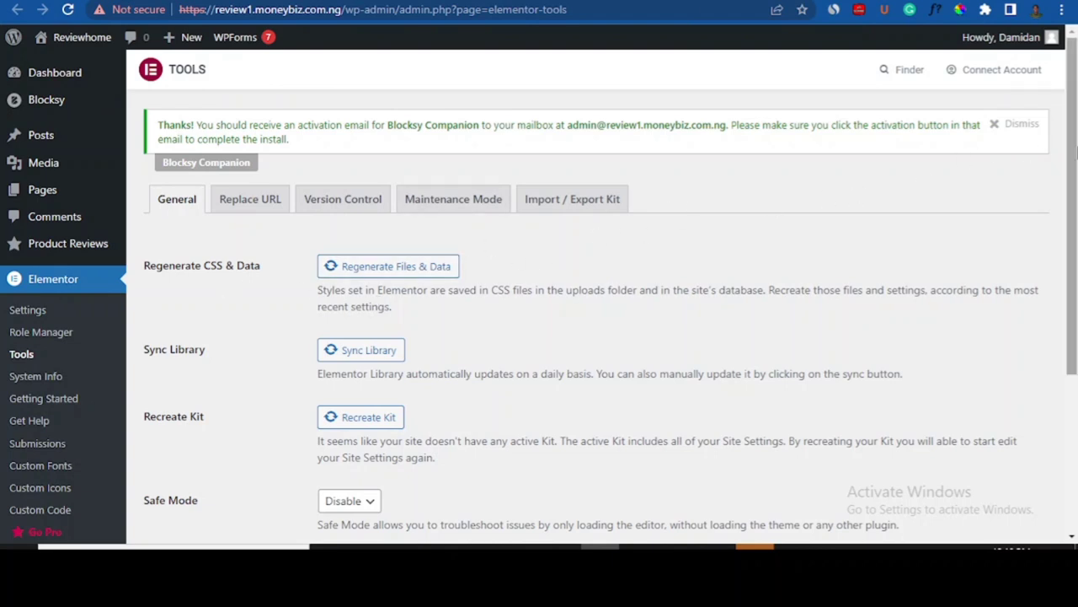
- Scroll down the Elementor Tools page and recreate the missing default kit
left_click_drag(1075, 150, 1075, 250)
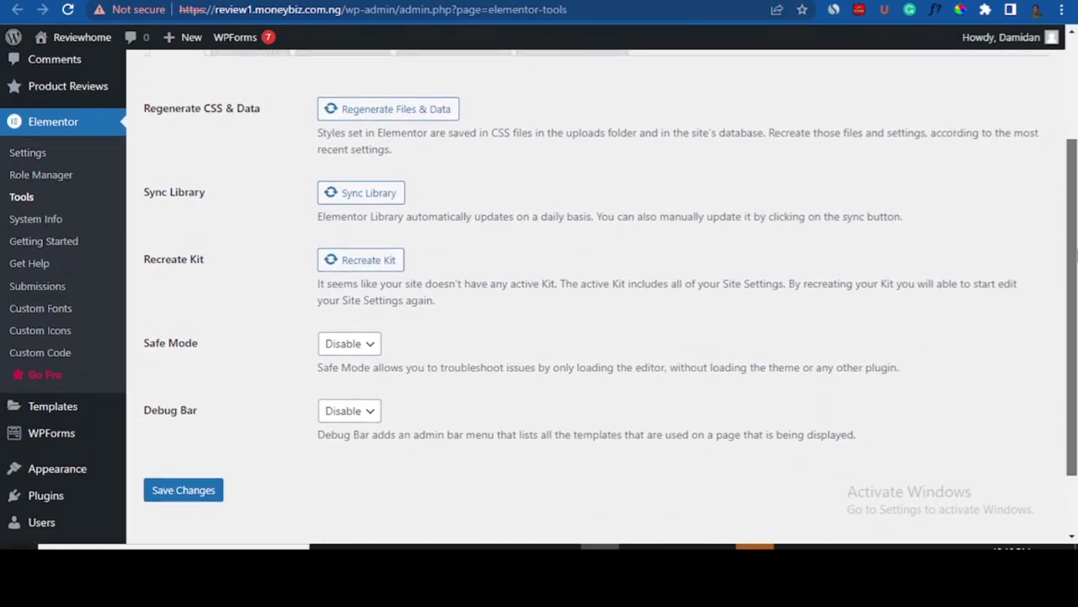
left_click(372, 258)
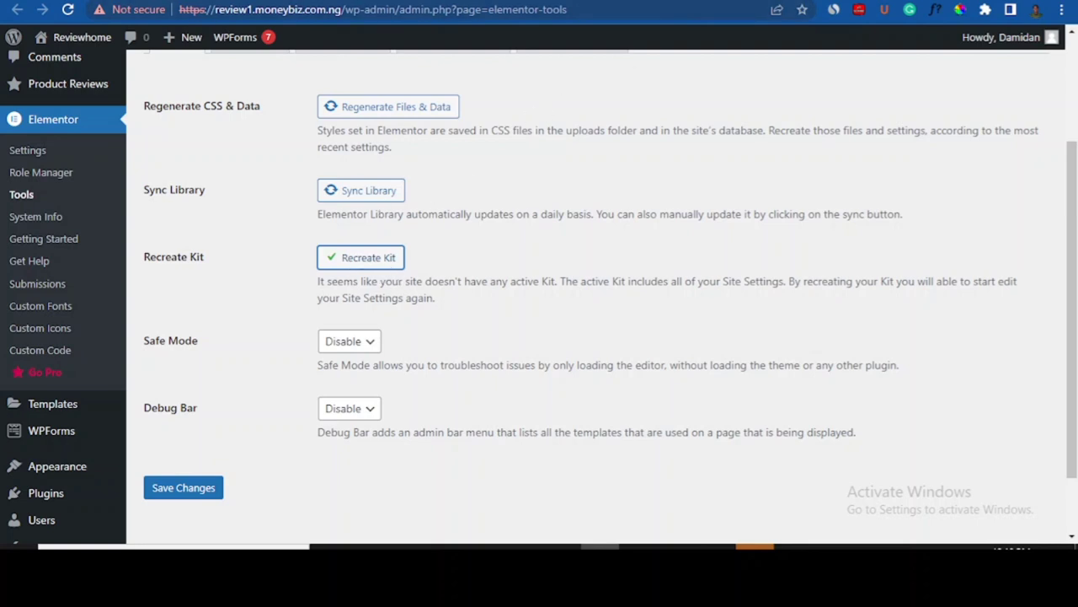
- Open the live Reviewhome site from the admin bar in a new browser tab and view it
mouse_move(61, 37)
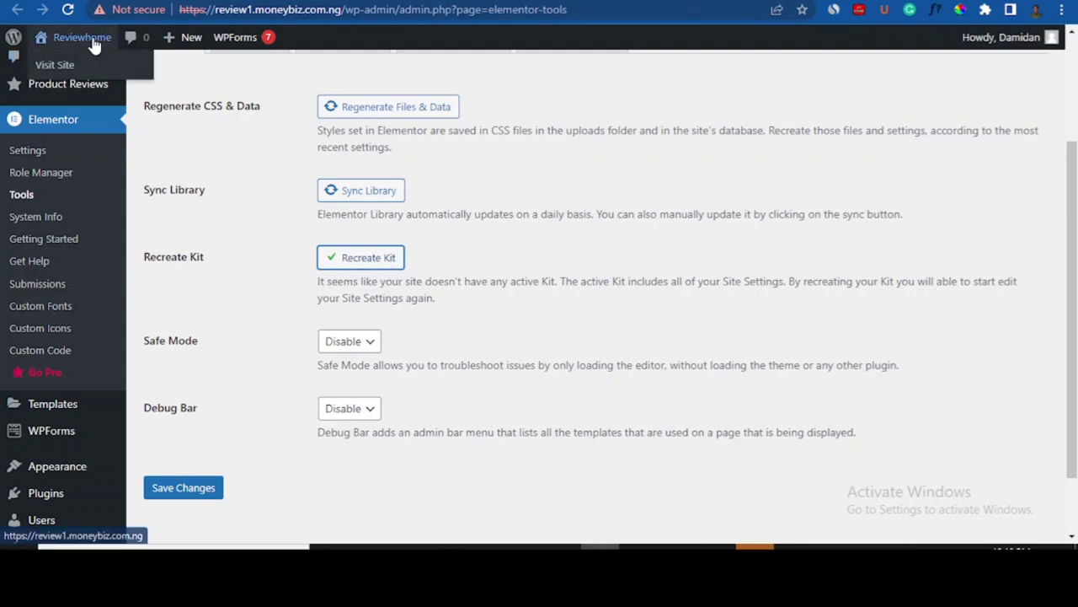
right_click(62, 74)
left_click(135, 77)
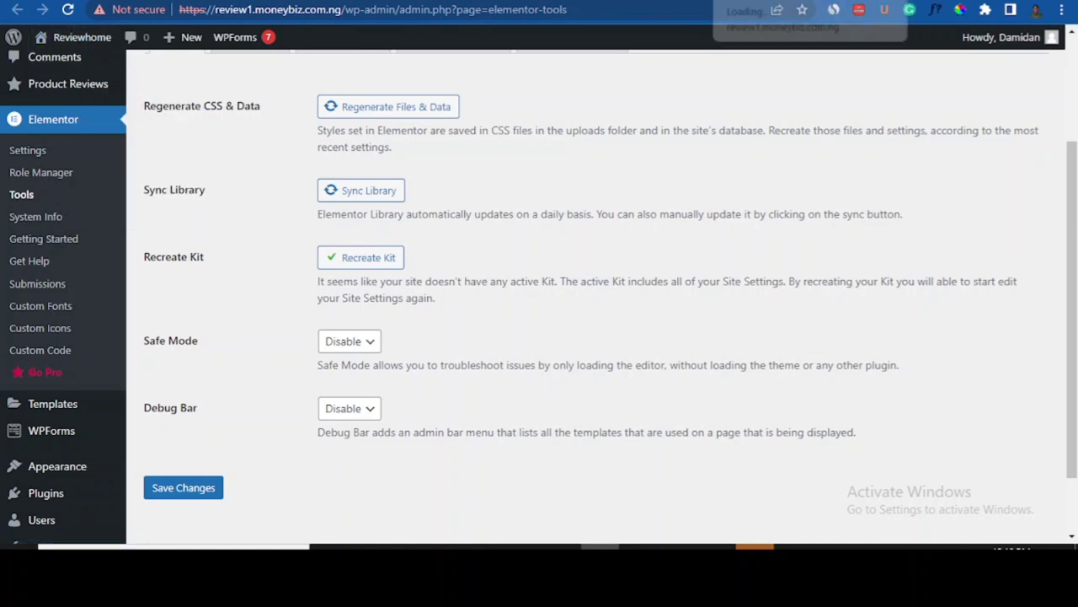
left_click(759, 1)
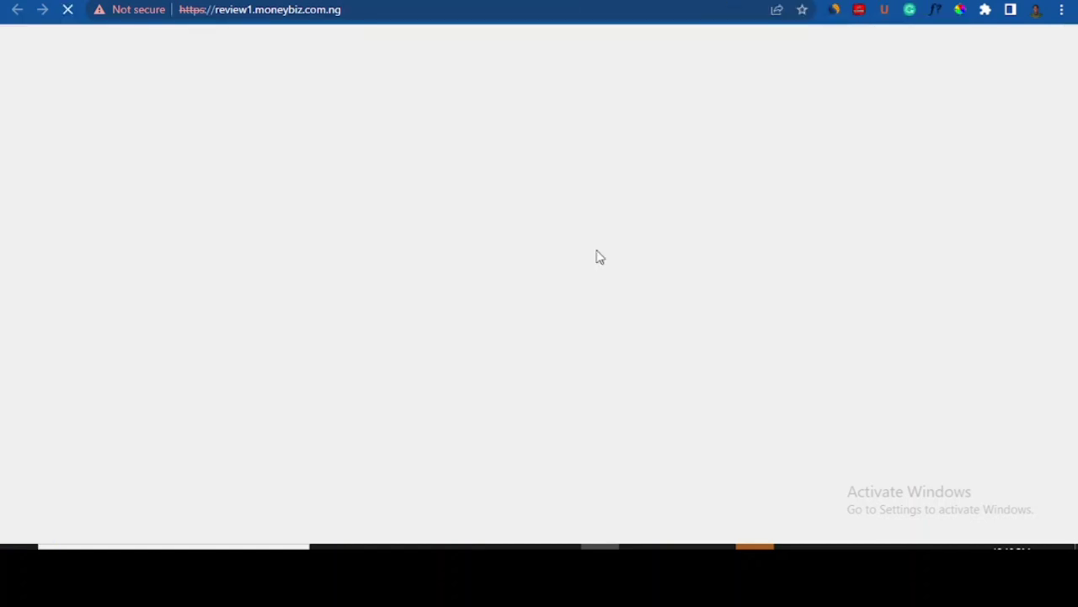
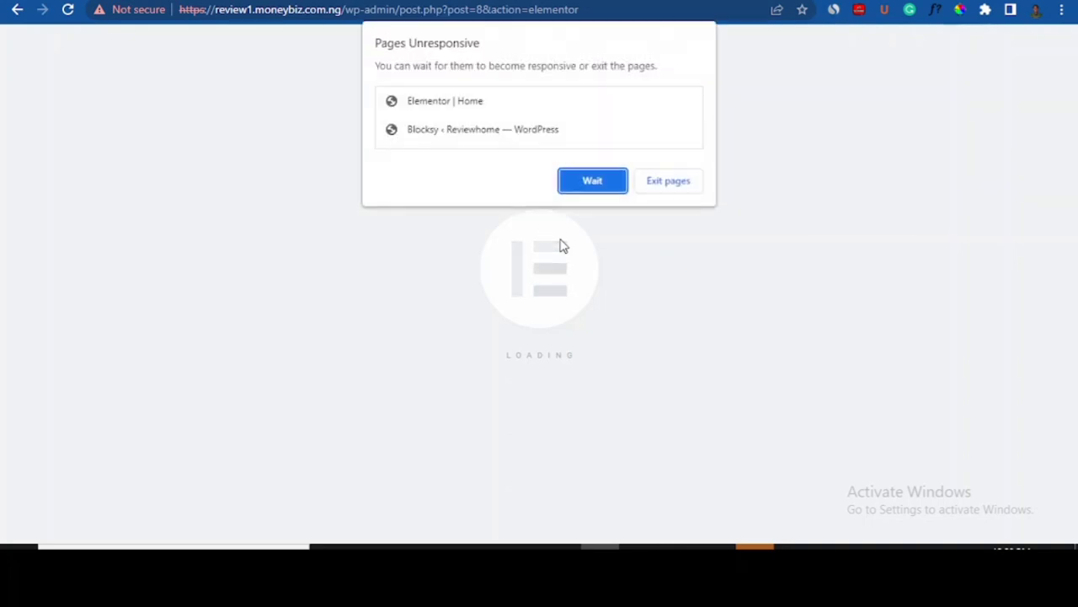
- Let the unresponsive editor recover, then close the Navigator to reveal the hero
left_click(593, 181)
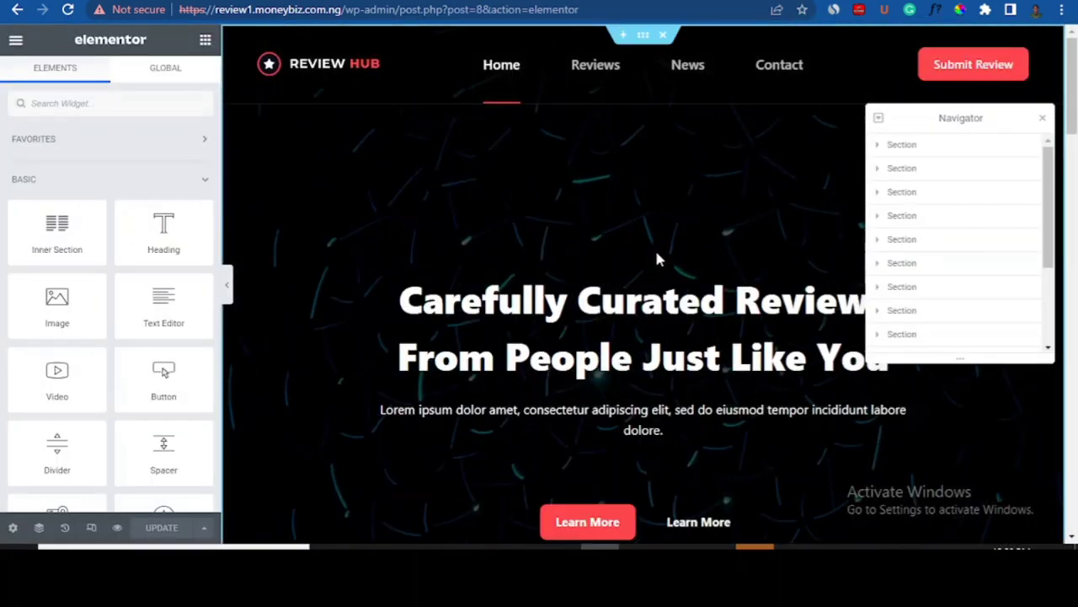
left_click(1042, 119)
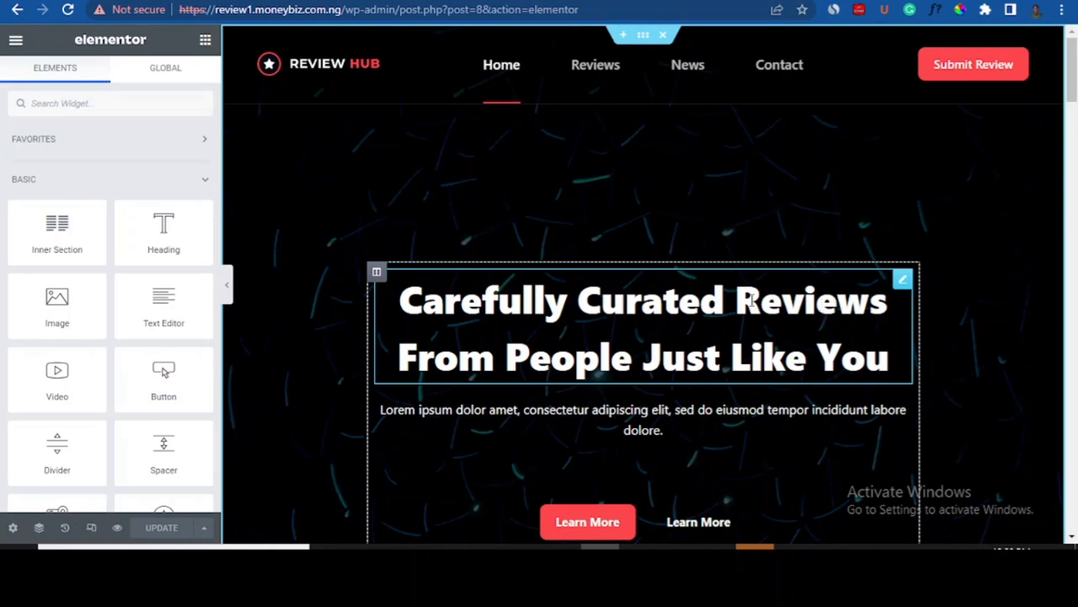
- Insert 'Tech' so the heading reads 'Carefully Curated Tech Reviews From People Just Like You'
left_click(721, 300)
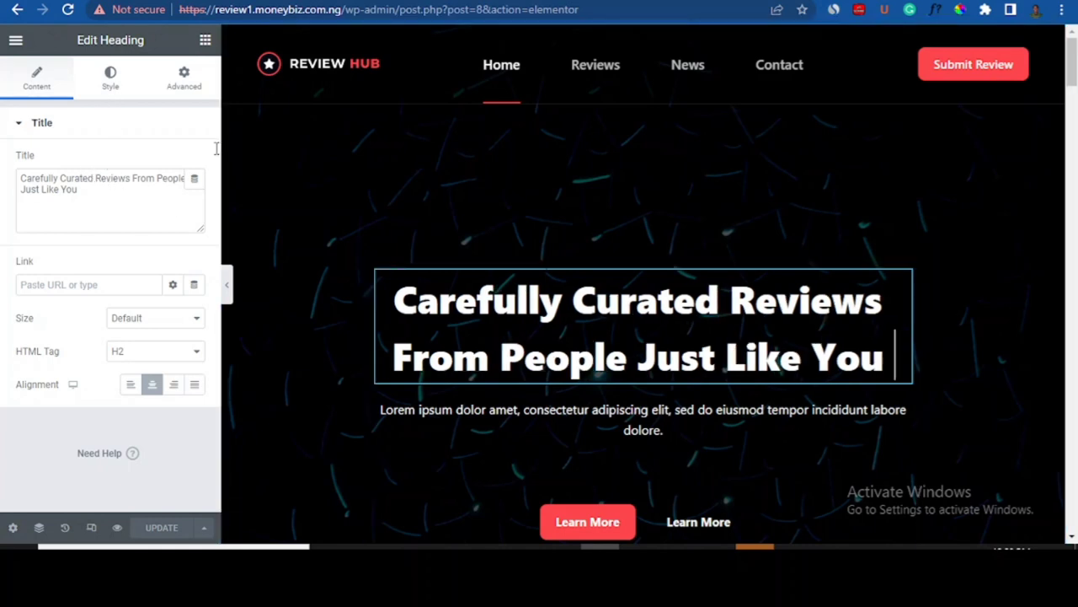
left_click(94, 179)
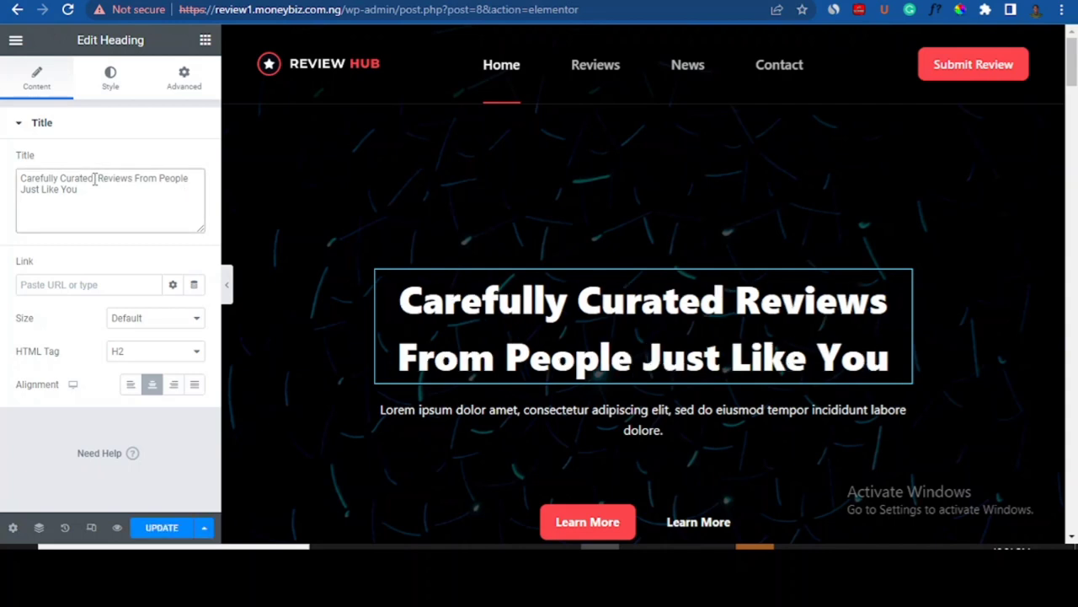
type("Te")
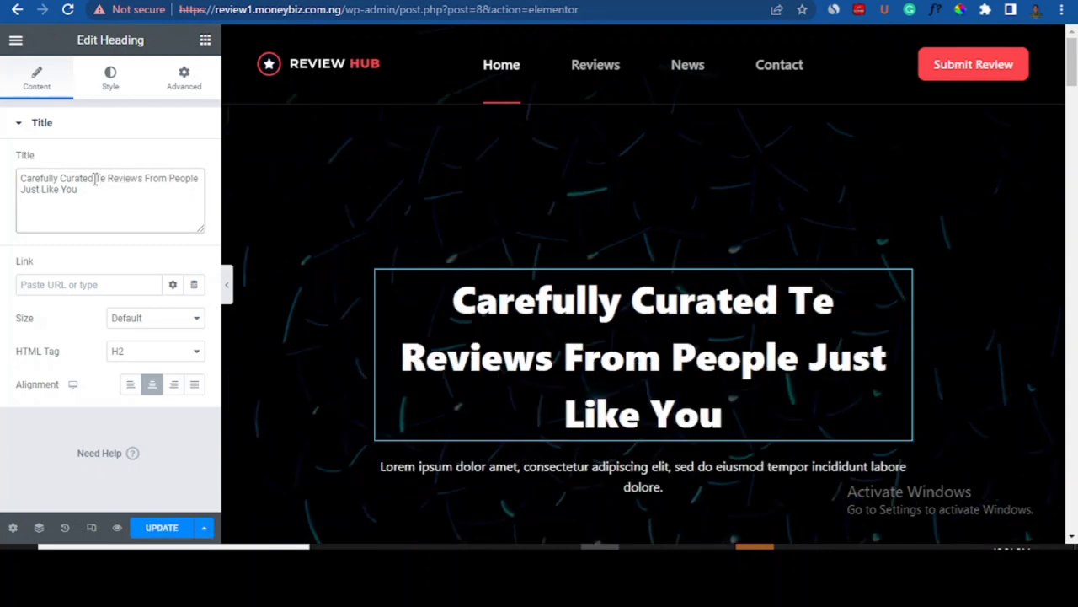
type("ch")
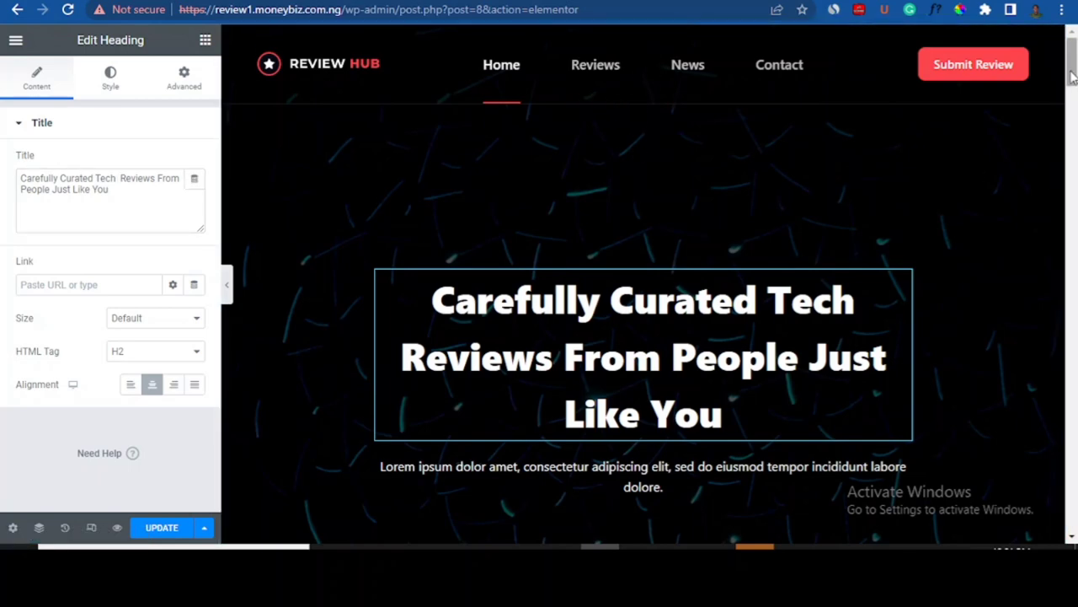
mouse_move(1073, 71)
left_mouse_down()
mouse_move(1072, 80)
mouse_move(1072, 71)
left_mouse_up()
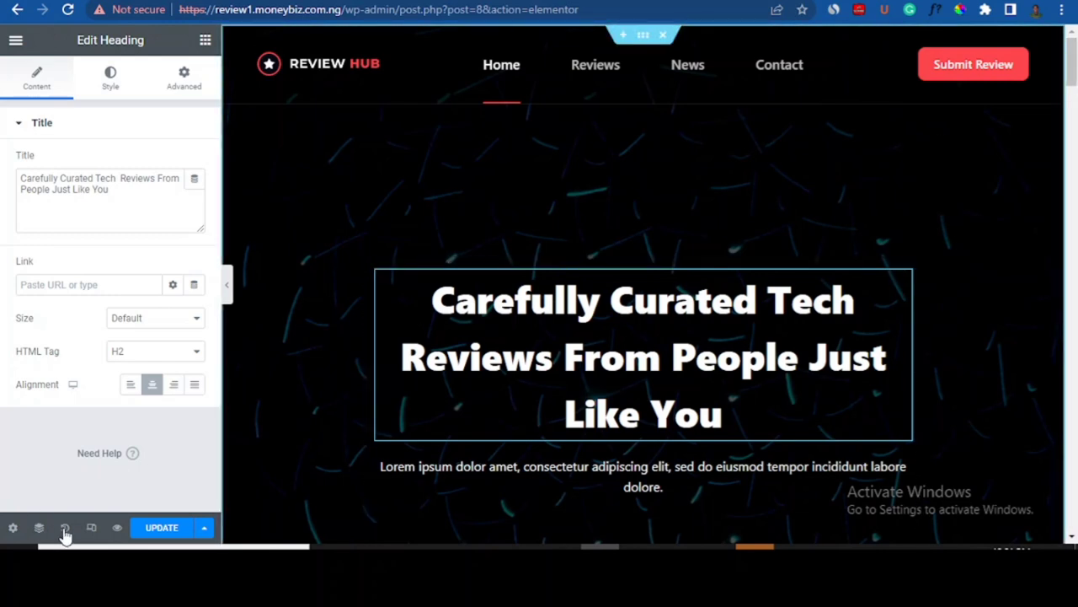
- Select the hero Section in the Navigator and show its Style background settings
left_click(38, 528)
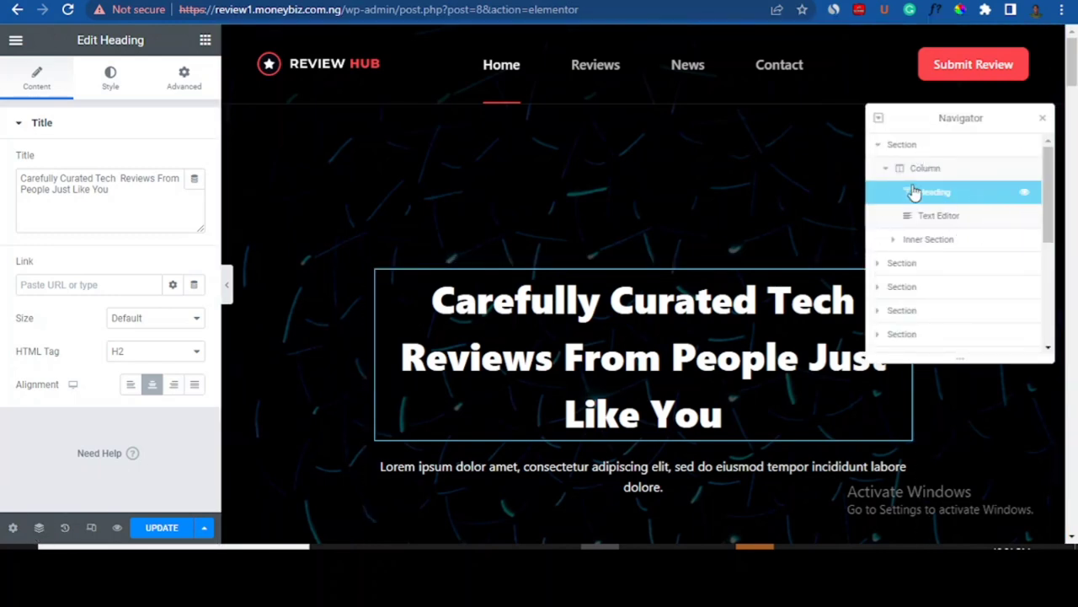
left_click(929, 146)
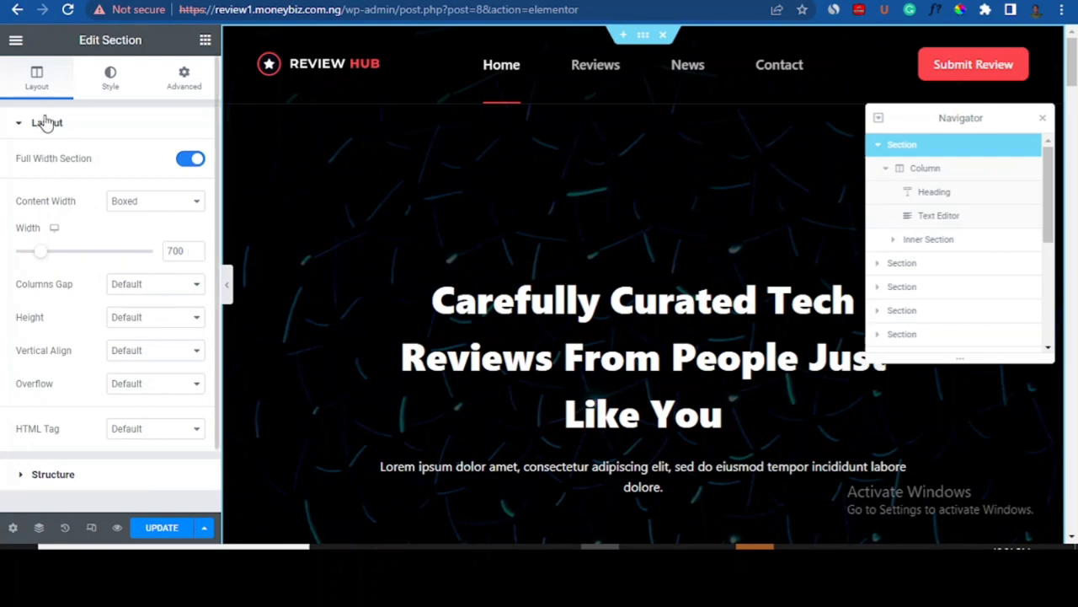
left_click(118, 86)
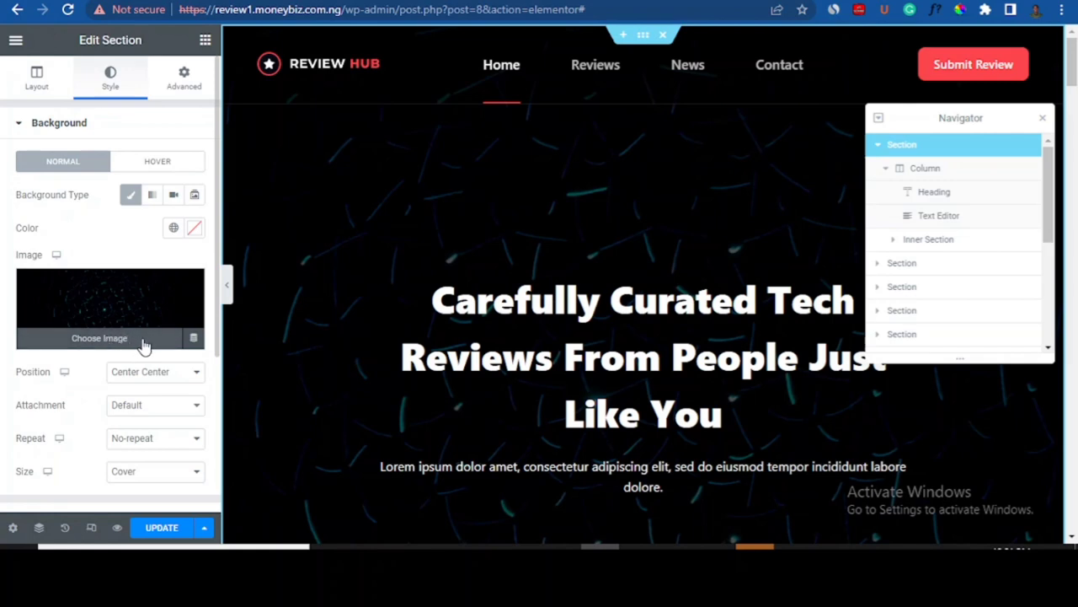
- Set the hero background to the gadgets-and-smartphone photo from the Media Library
left_click(113, 346)
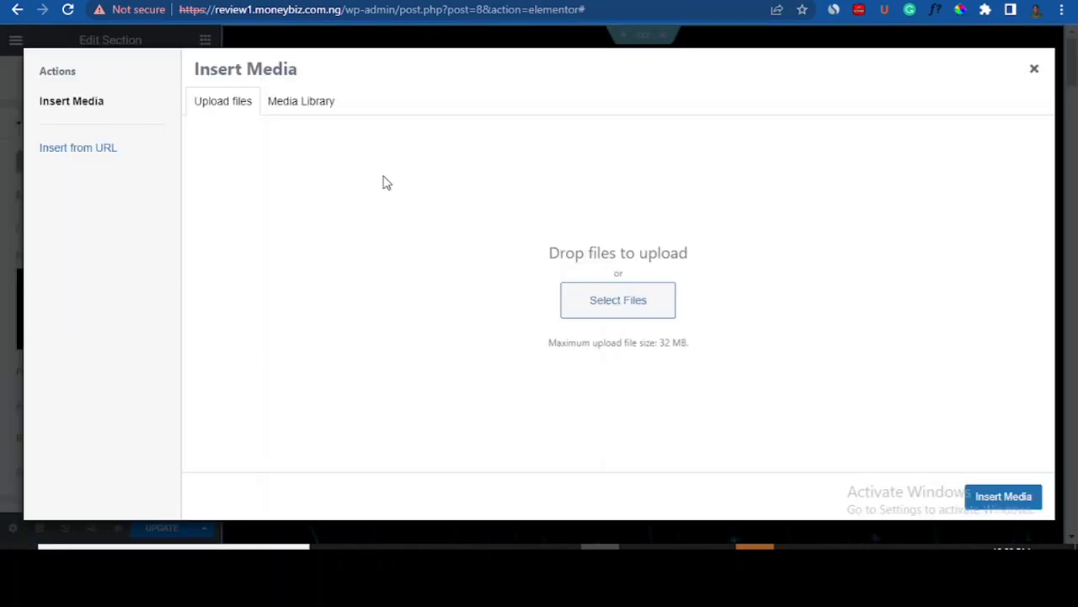
left_click(291, 103)
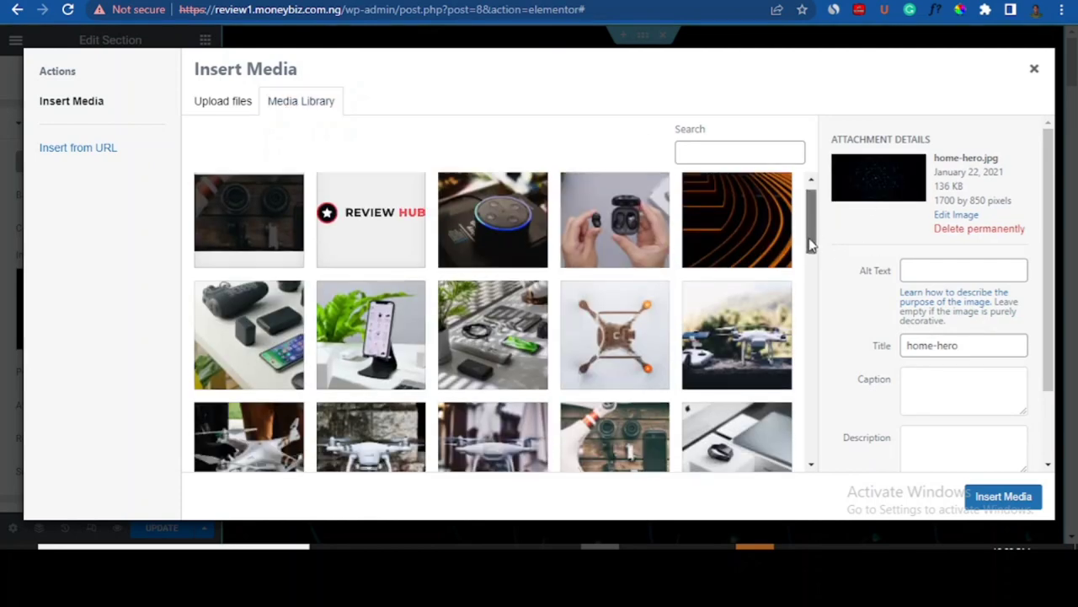
scroll(812, 227, "down", 2)
left_click(269, 244)
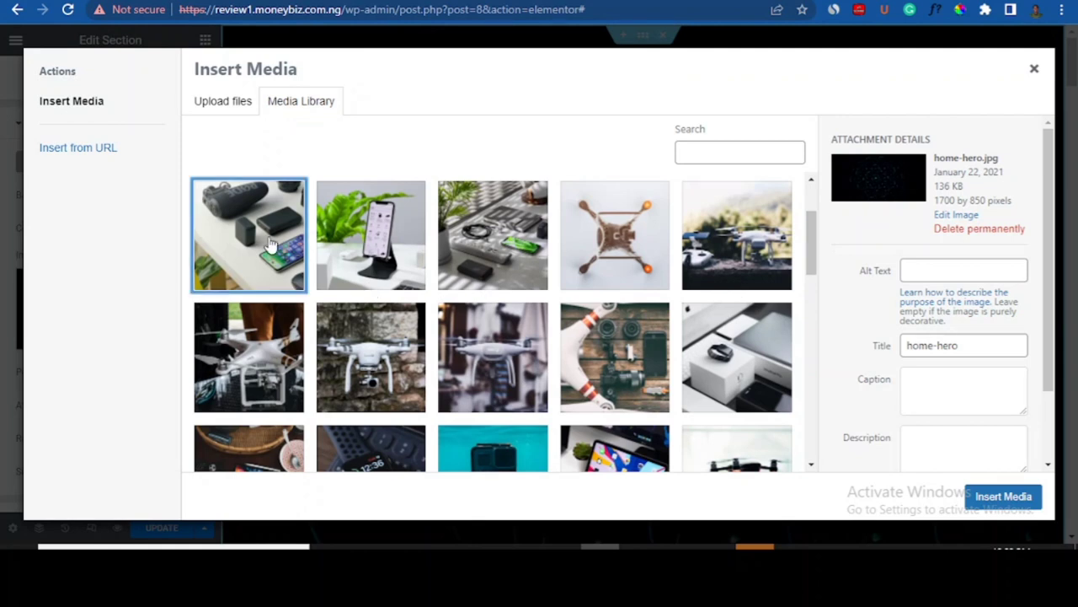
left_click(986, 497)
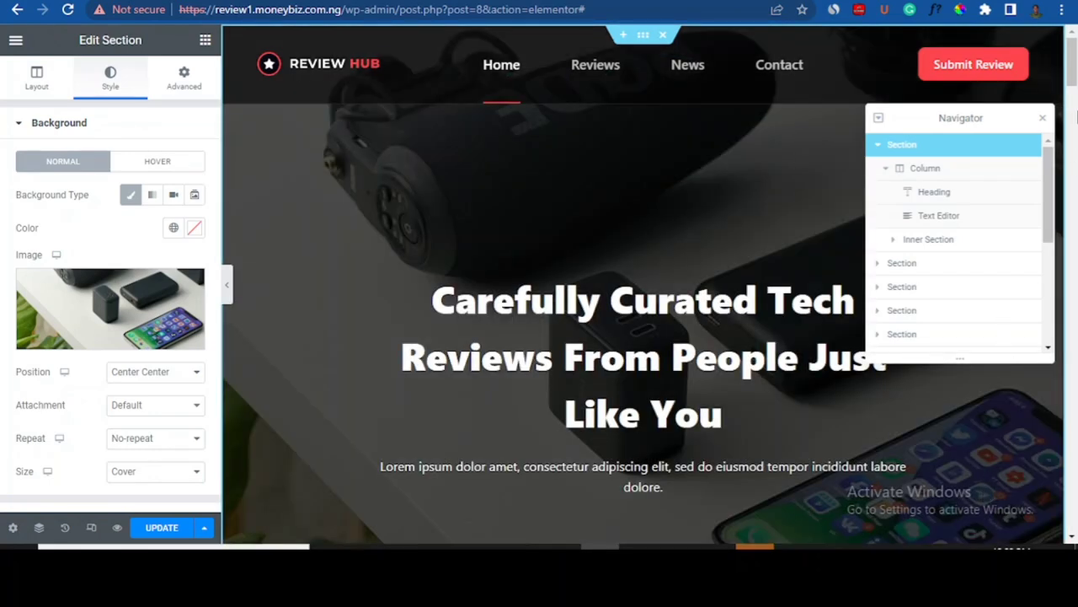
- Select the lorem ipsum Text Editor widget below the hero heading
left_click_drag(1076, 67, 1076, 85)
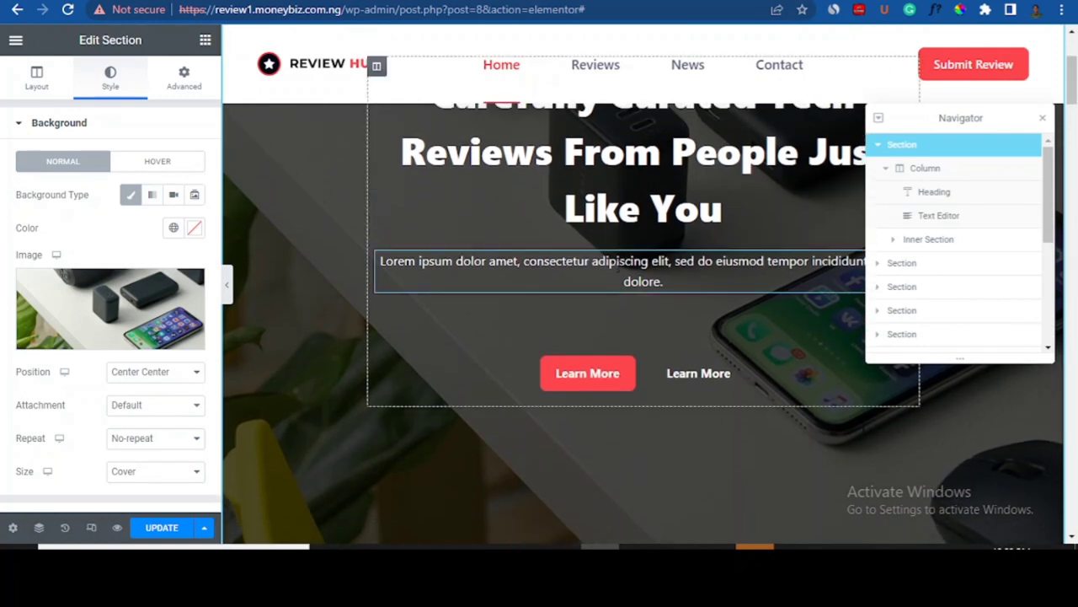
left_click(574, 274)
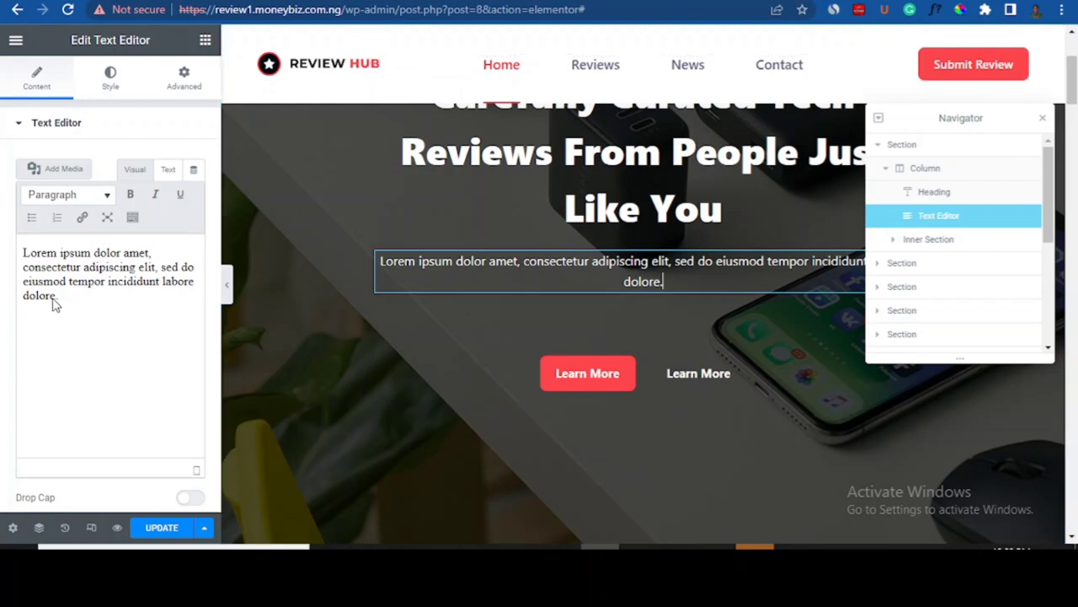
- Replace the red Learn More button's # link with the News page
left_click(625, 366)
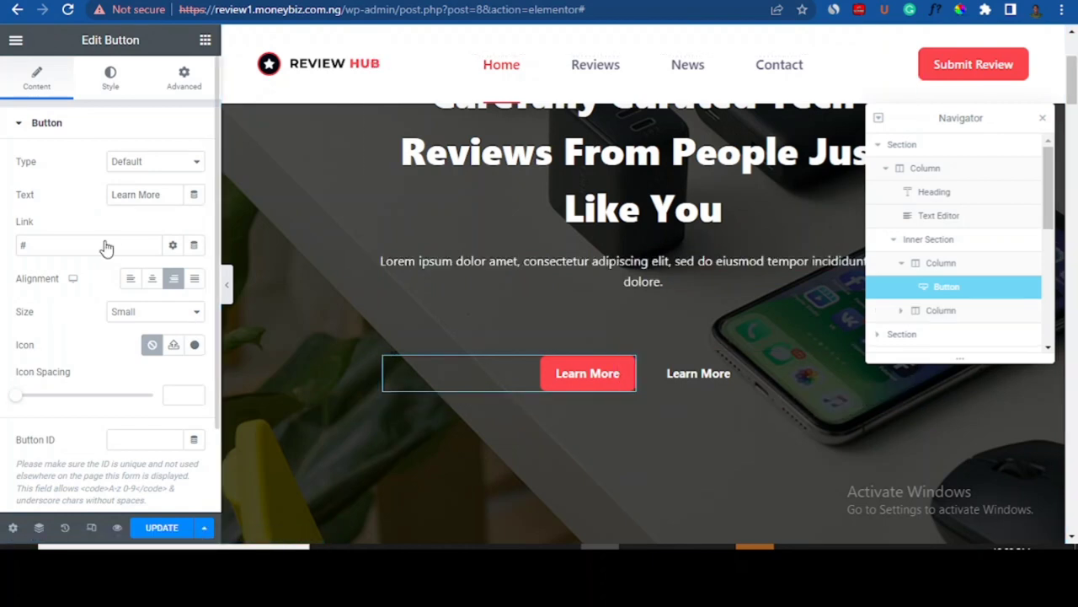
left_click(36, 243)
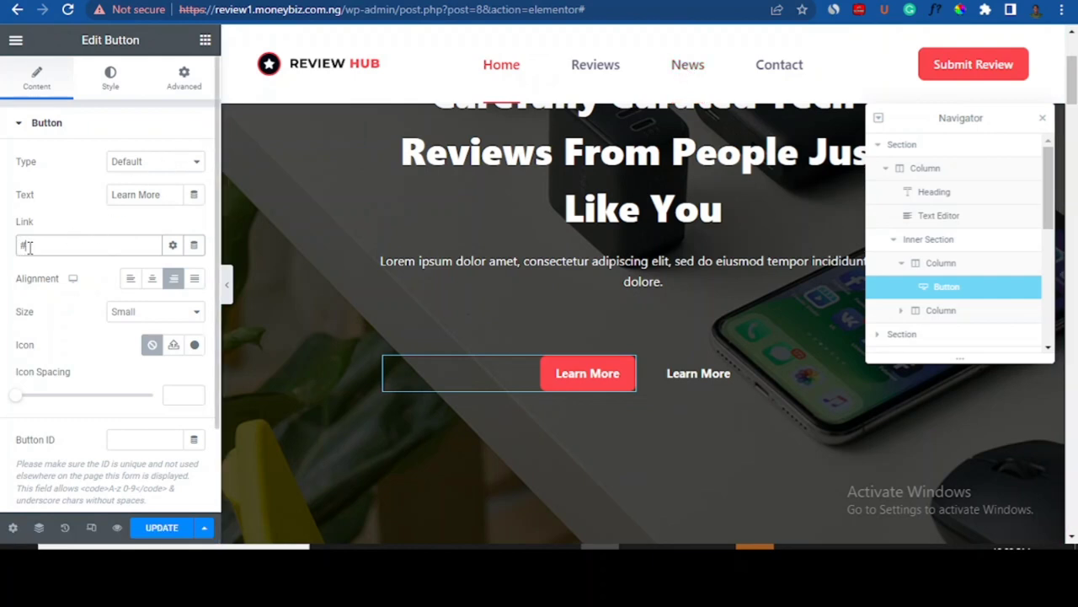
key("BackSpace")
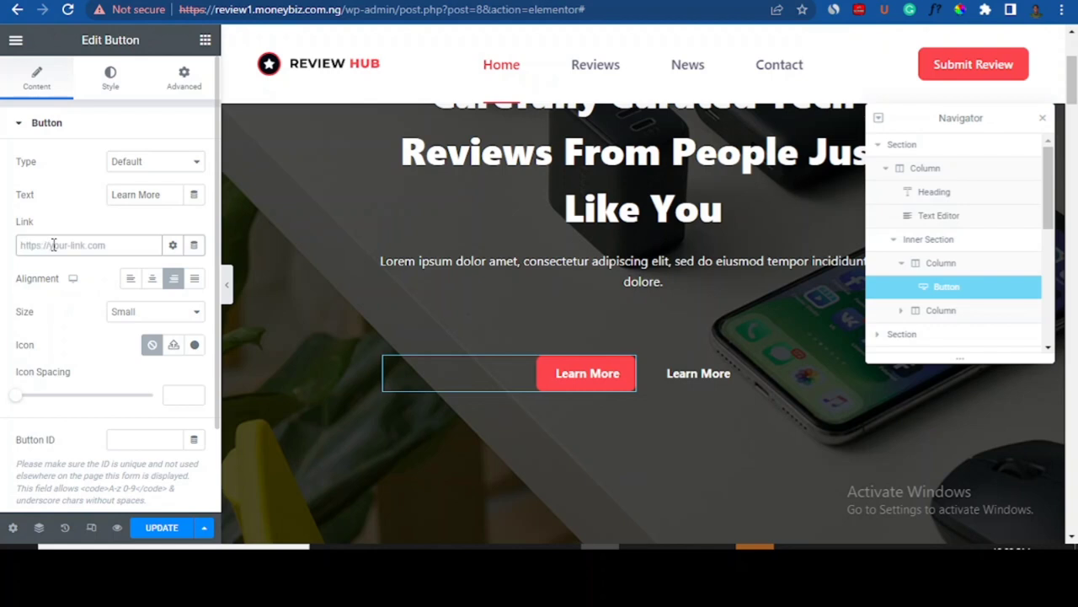
type("h")
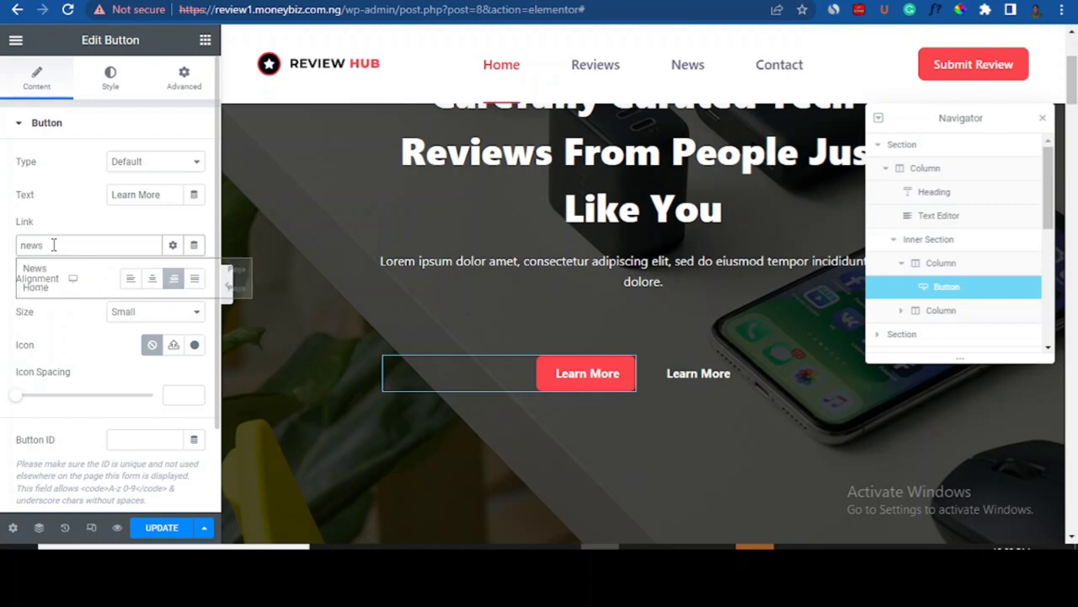
key("BackSpace")
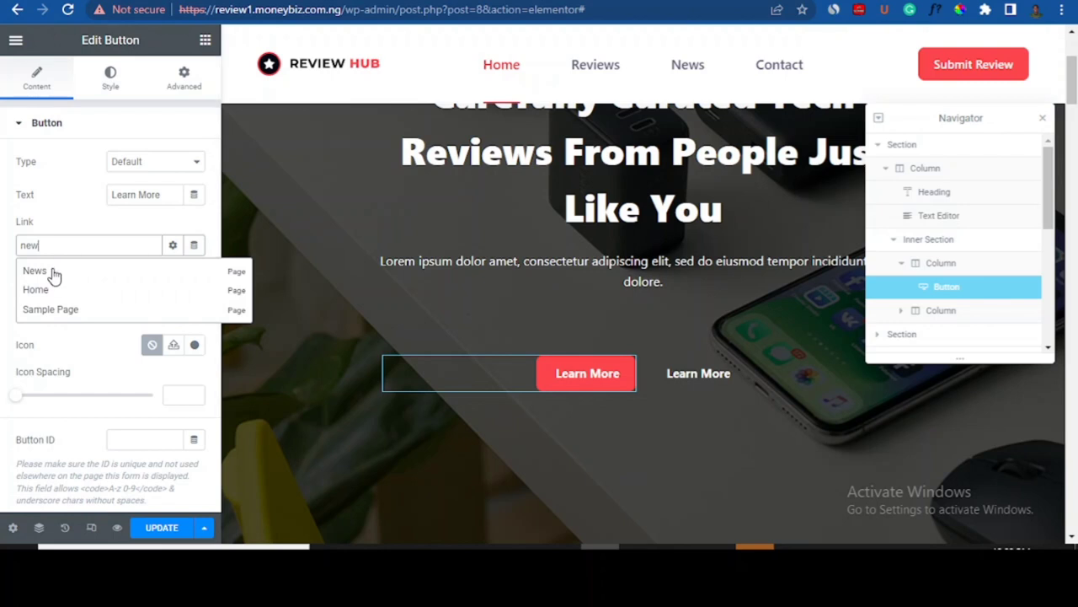
left_click(53, 271)
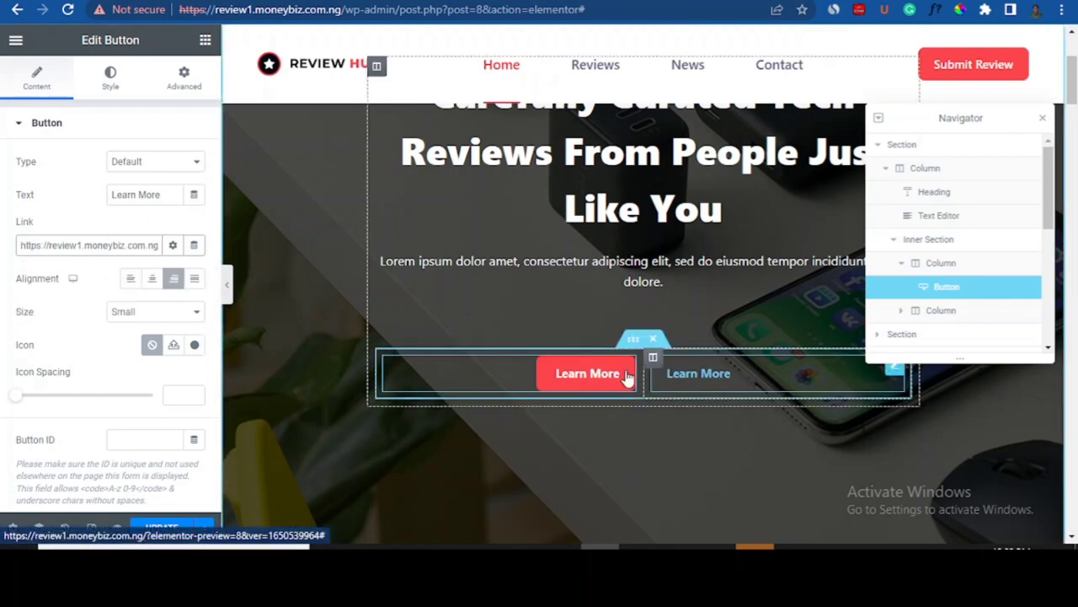
left_click(714, 378)
- Replace the outlined Learn More button's # link with the News page suggestion
left_click(38, 245)
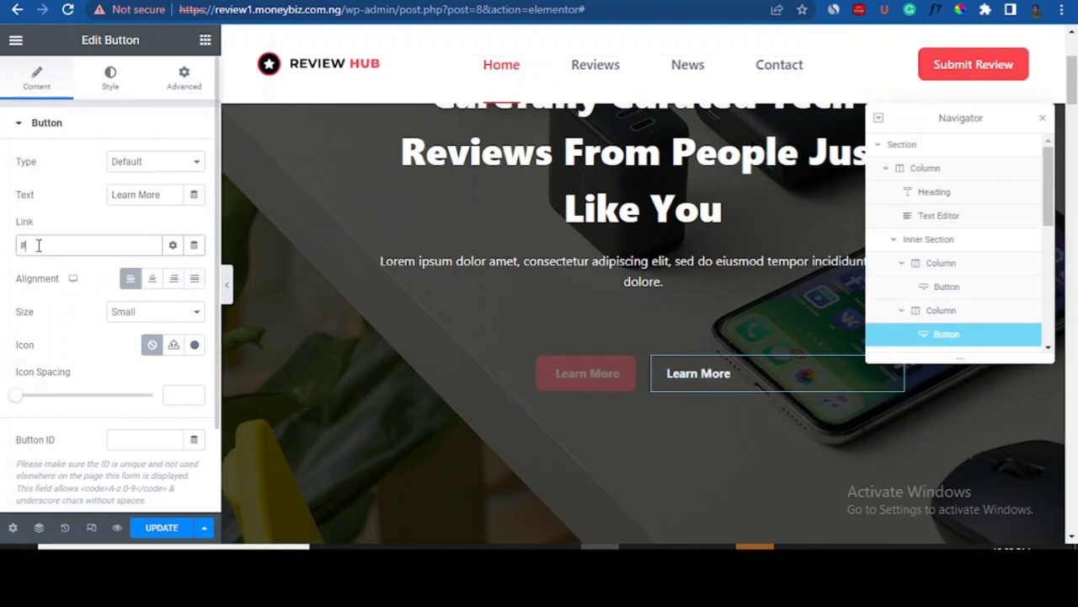
key("BackSpace")
type("h")
type("ews")
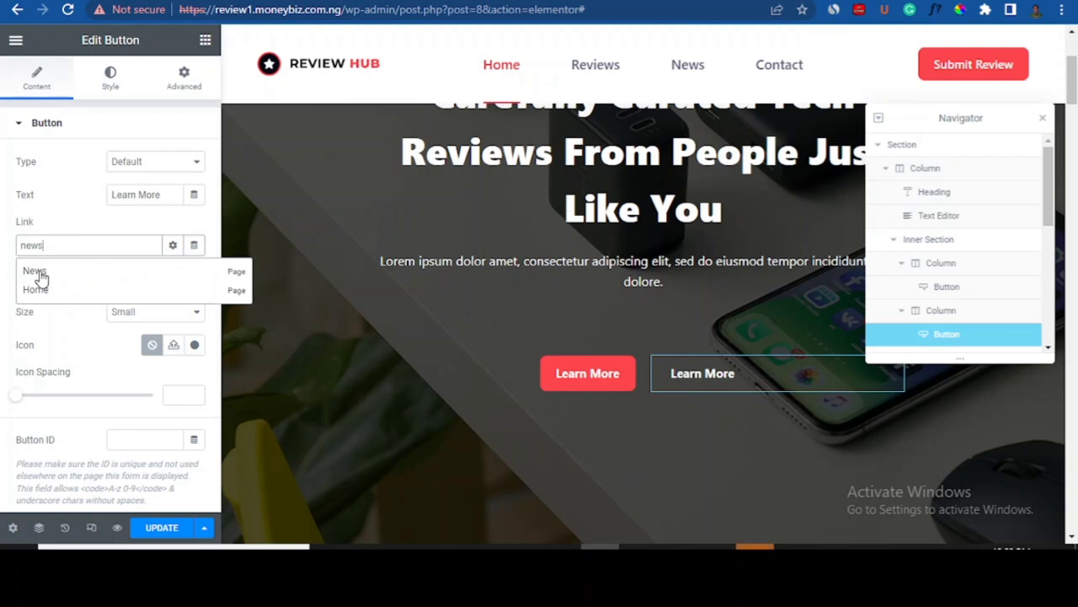
left_click(39, 275)
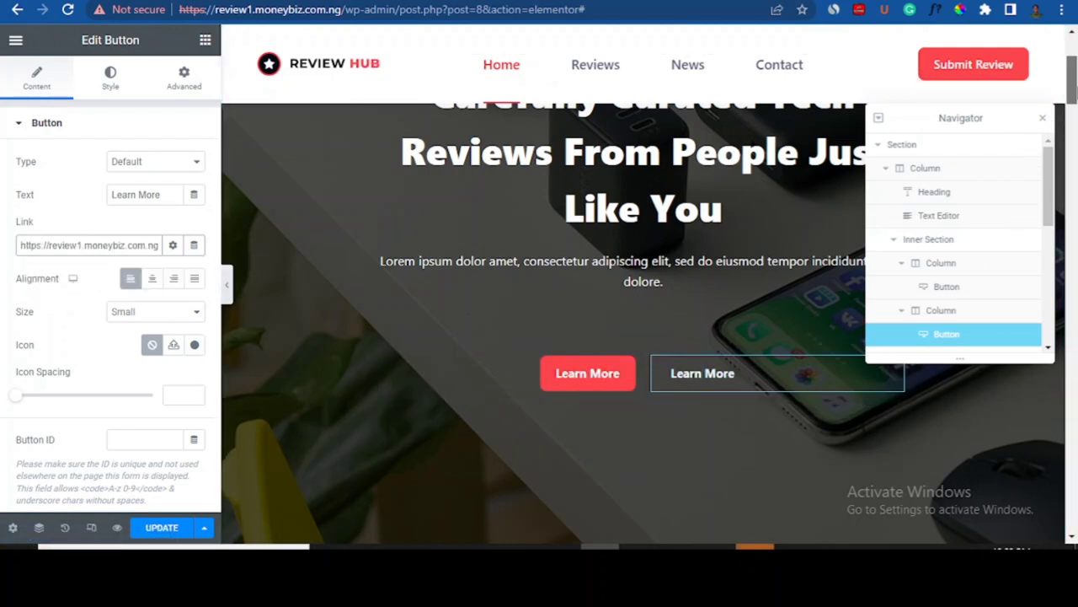
scroll(1072, 110, "down", 4)
left_click_drag(1075, 123, 1075, 137)
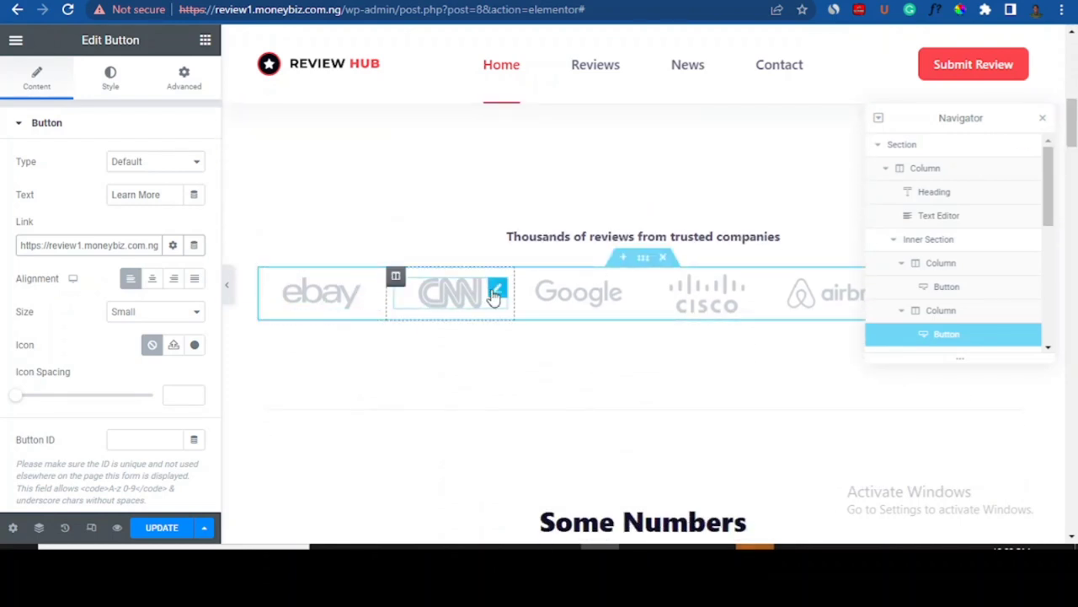
- Look over the CNN logo, Some Numbers text and Home Assistants card further down
left_click(497, 292)
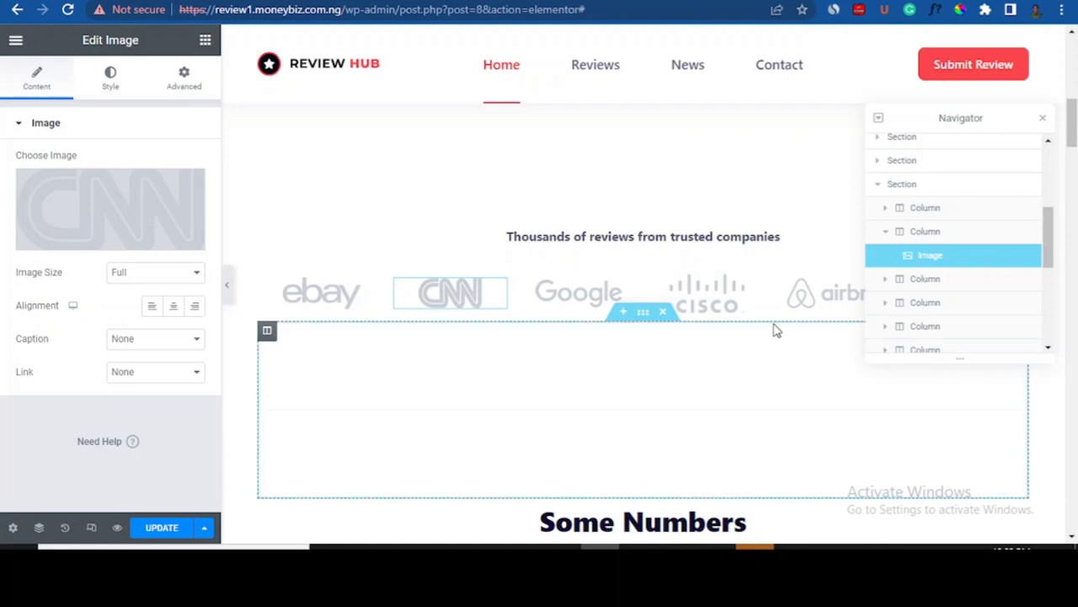
left_click_drag(1073, 124, 1074, 150)
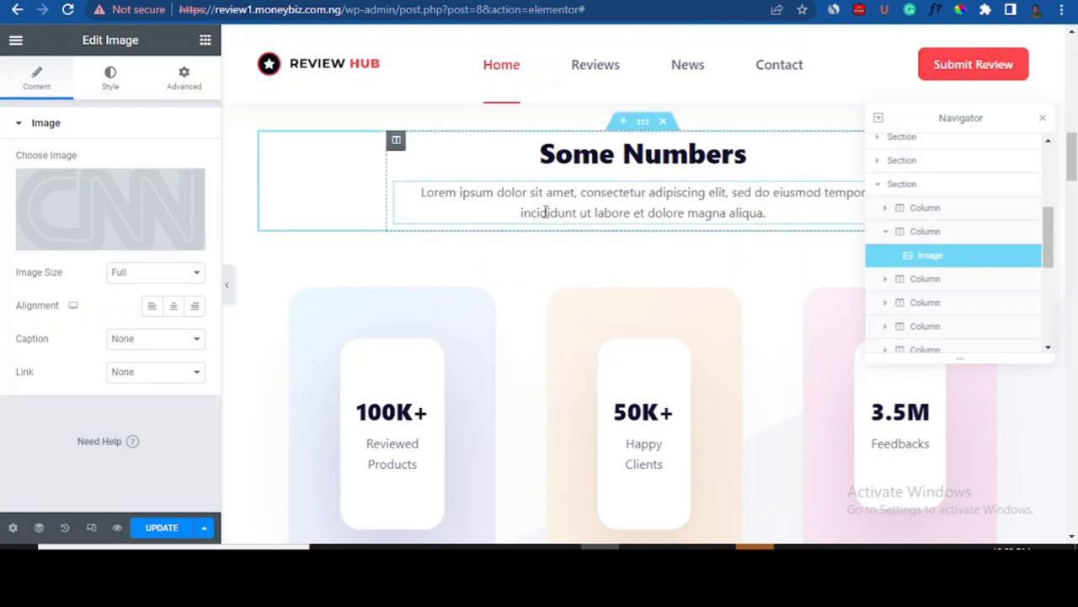
left_click(505, 205)
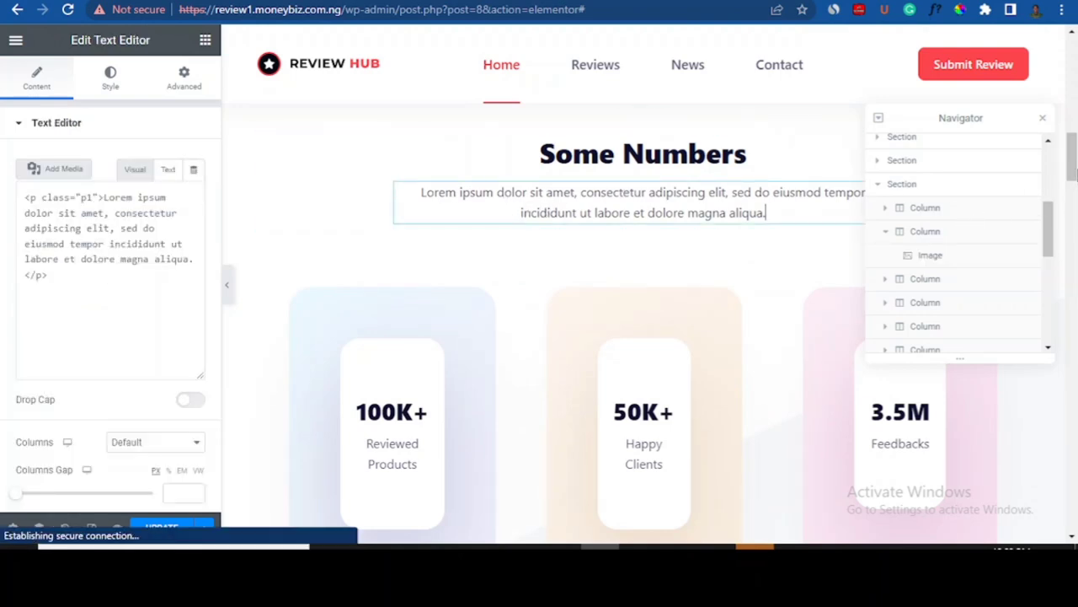
left_click(1075, 185)
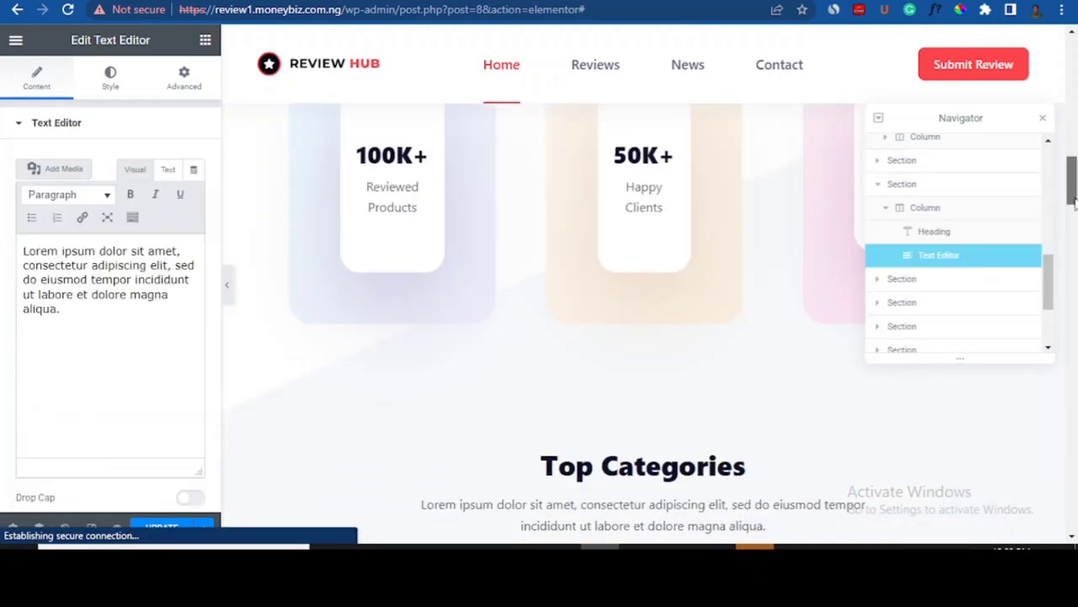
left_click_drag(1074, 199, 1074, 207)
scroll(495, 368, "down", 1)
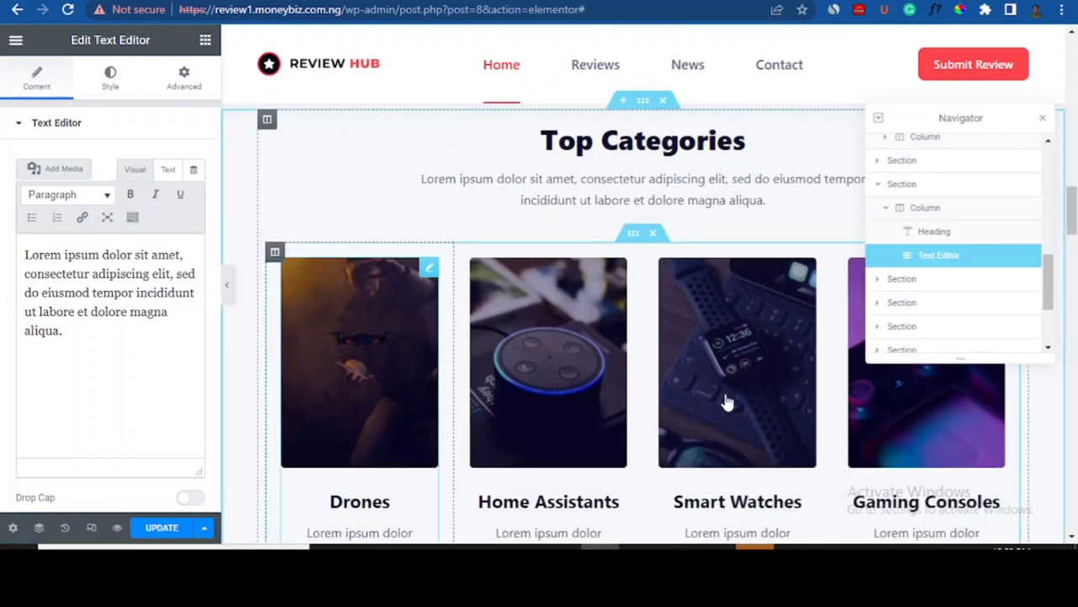
scroll(726, 253, "down", 3)
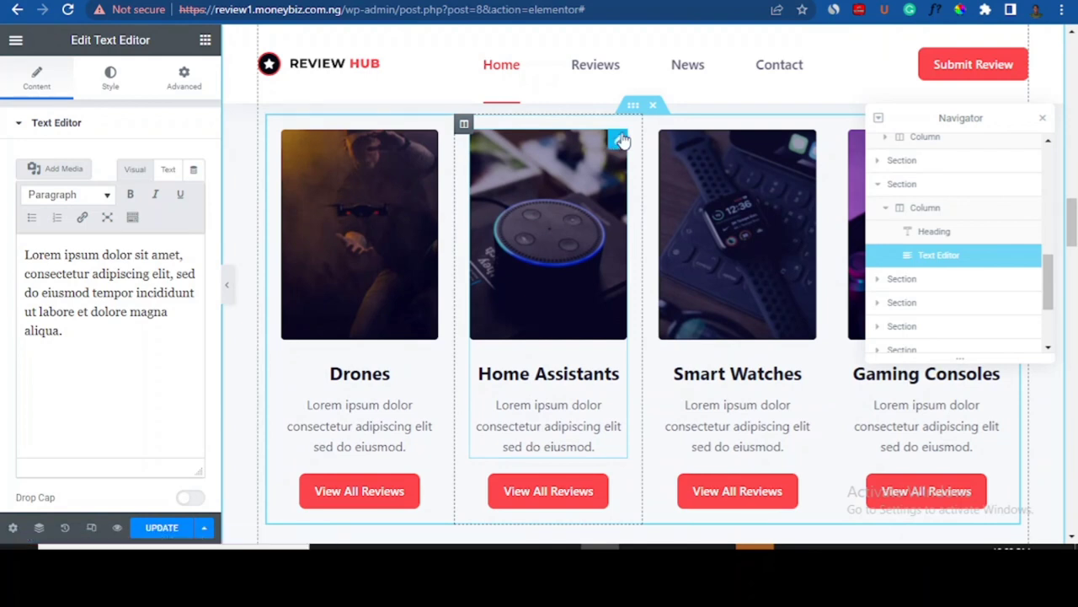
left_click(620, 141)
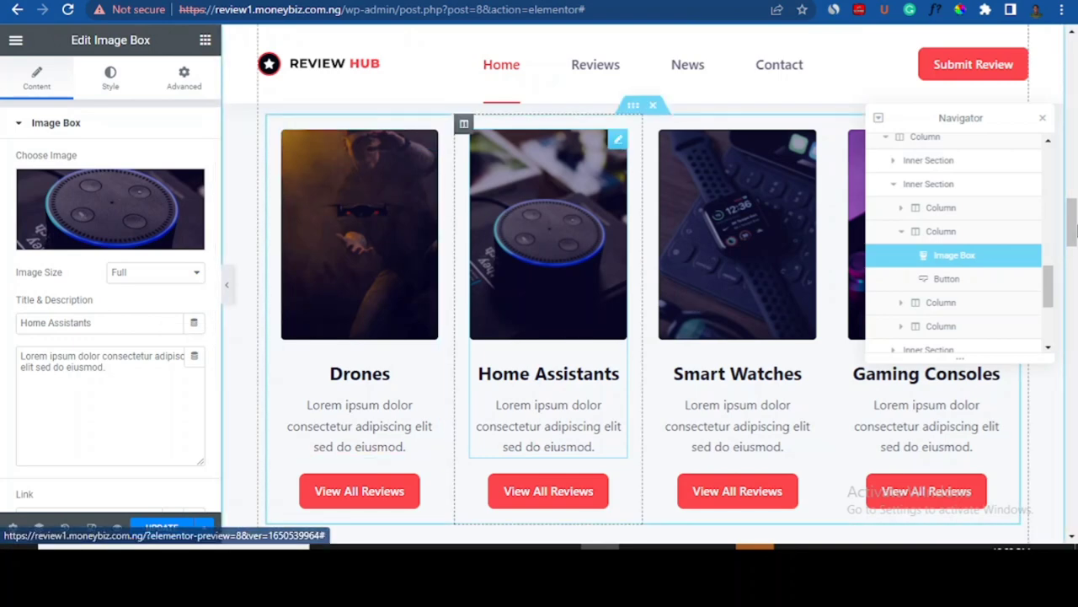
scroll(549, 337, "down", 3)
left_click_drag(1077, 252, 1075, 359)
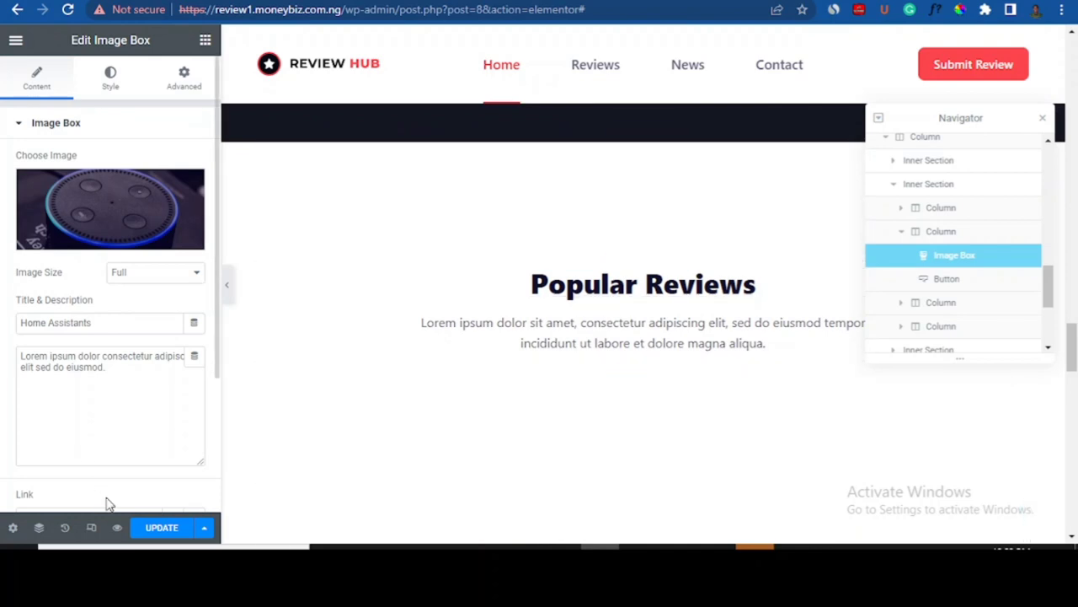
- Save the homepage with UPDATE and exit to the WordPress dashboard
left_click(163, 528)
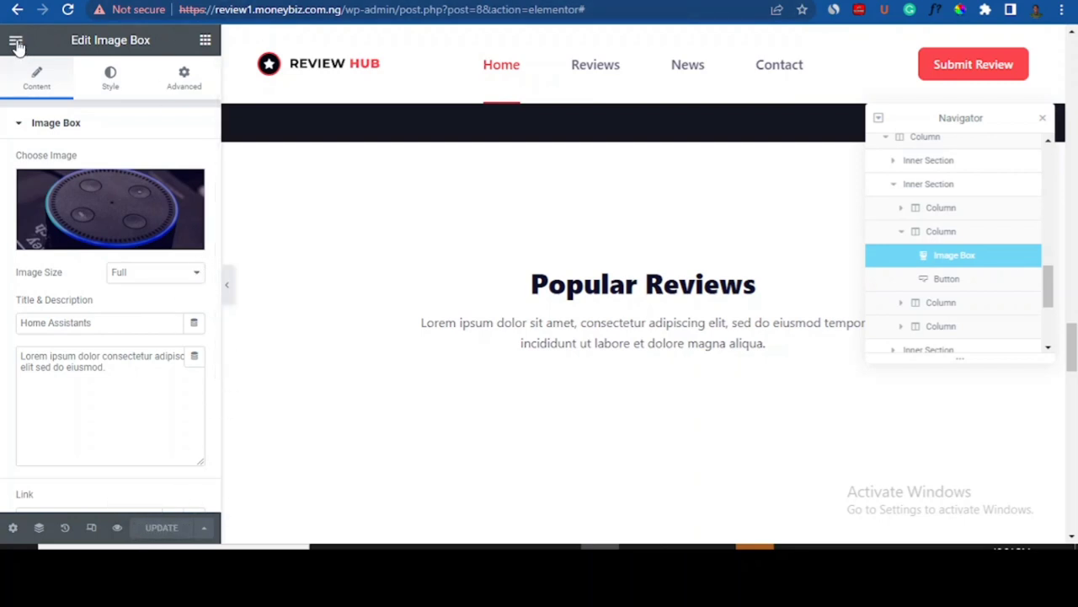
left_click(15, 42)
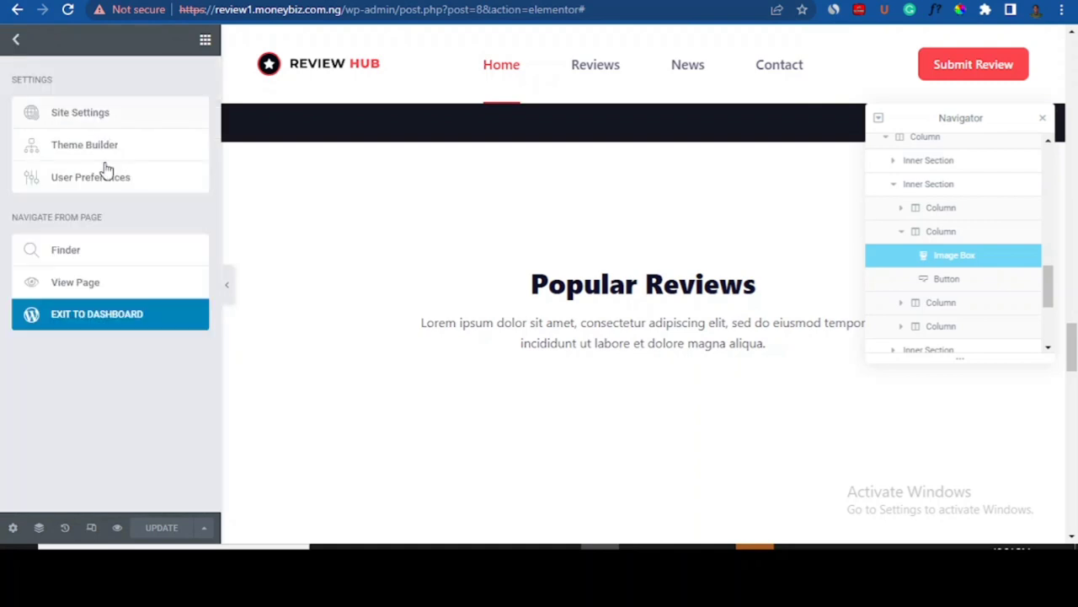
left_click(102, 324)
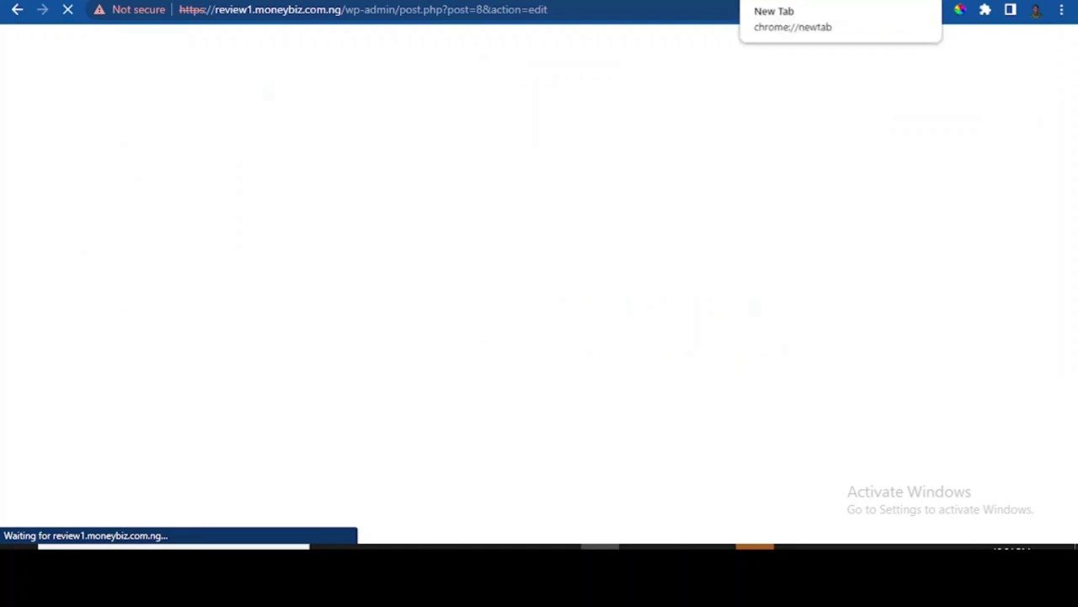
- Visit the live Reviewhome site from the admin bar and scroll through the updated homepage
left_click(742, 1)
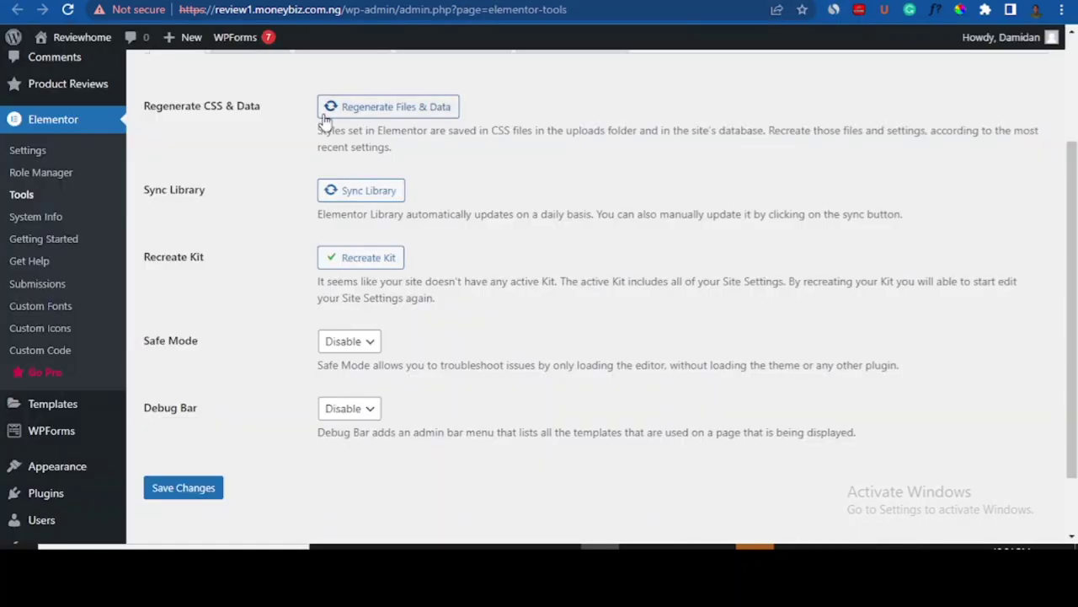
mouse_move(66, 42)
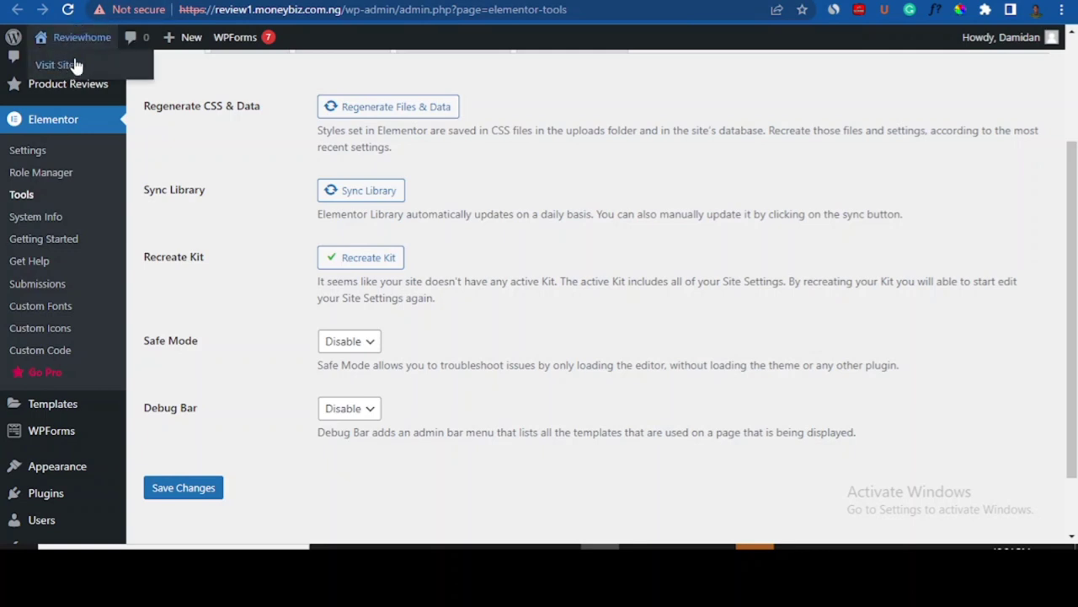
left_click(80, 37)
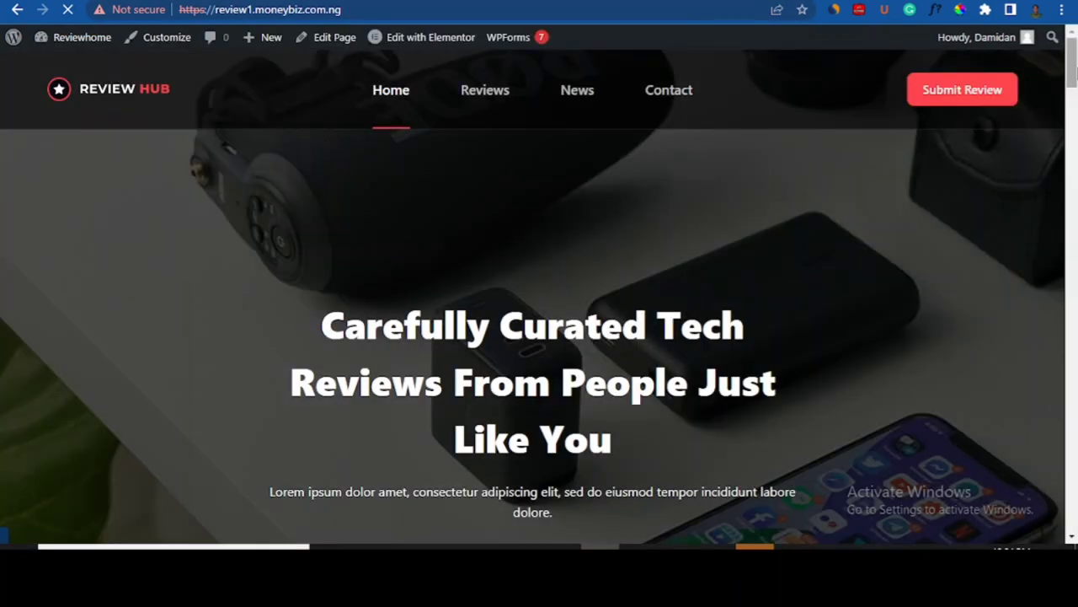
scroll(532, 294, "down", 6)
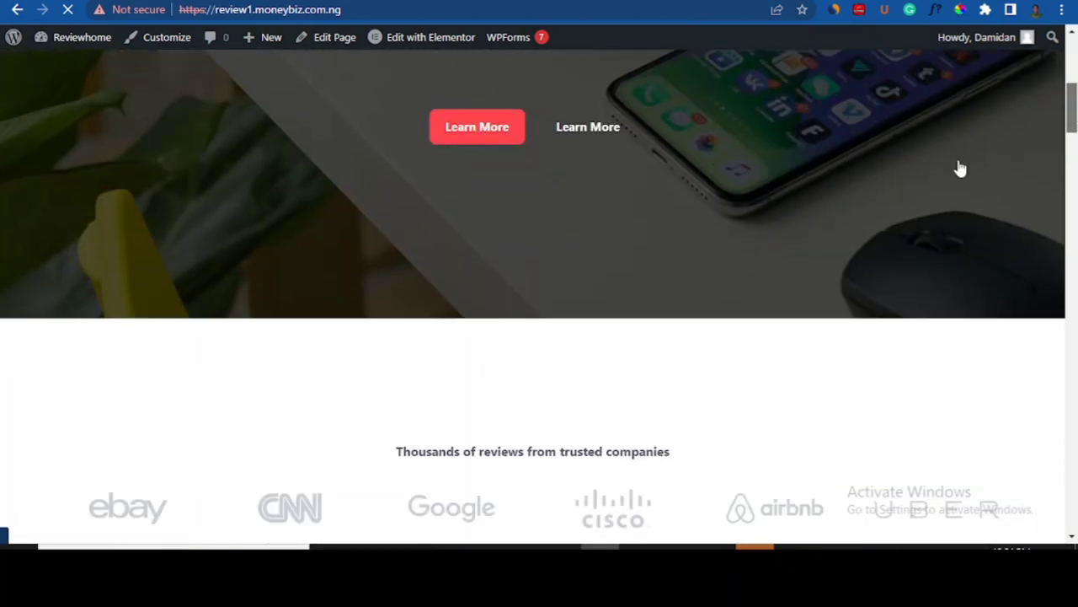
left_click_drag(1075, 106, 1076, 56)
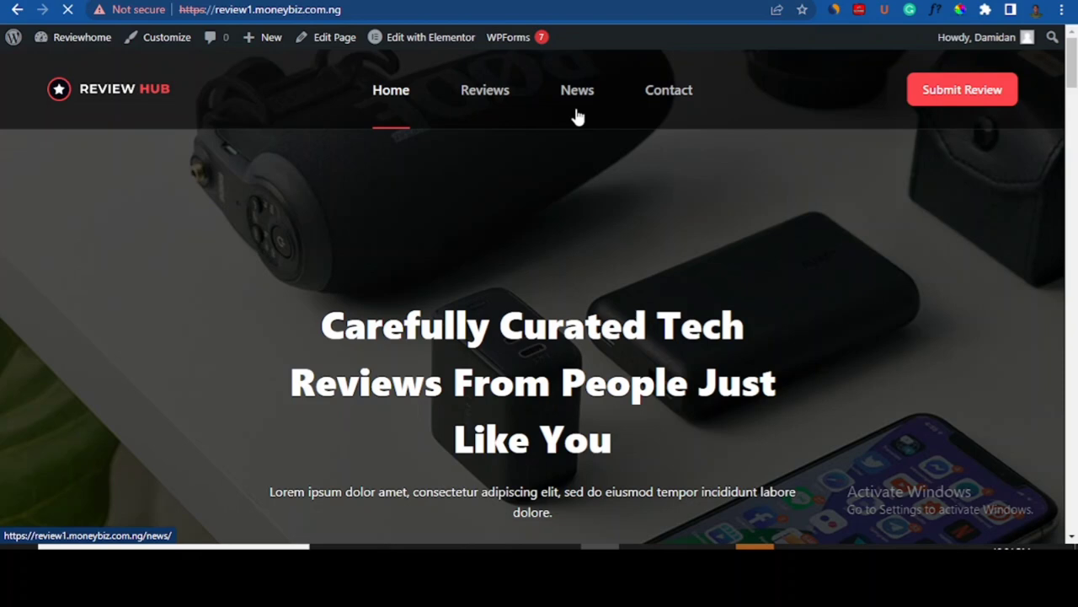
left_click_drag(1073, 82, 1074, 232)
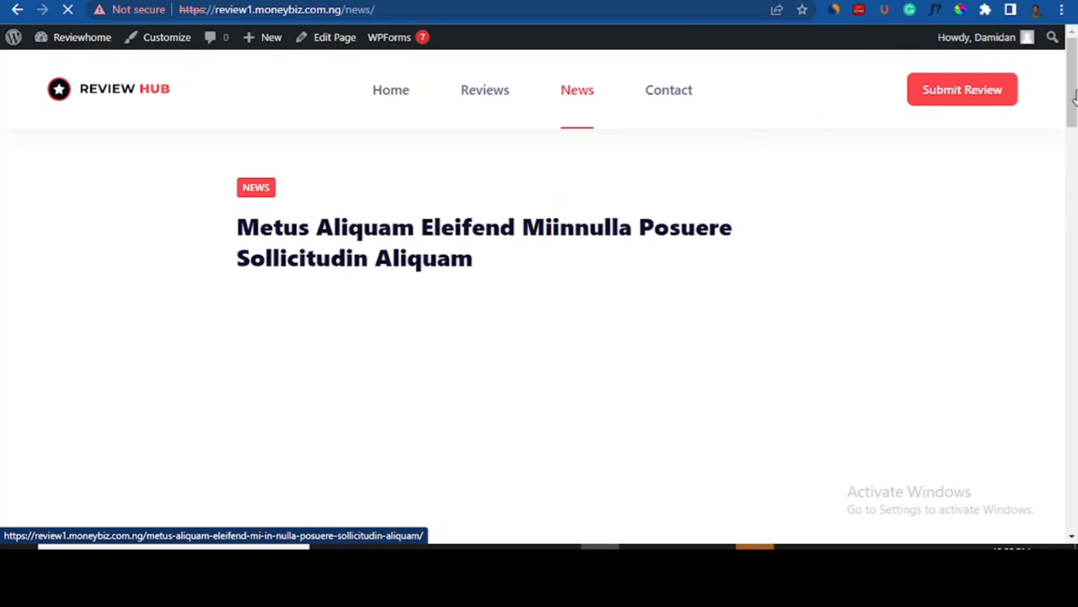
- Finish scrolling the News post, then switch to the Jumia KOL dashboard
left_click_drag(1076, 97, 1077, 53)
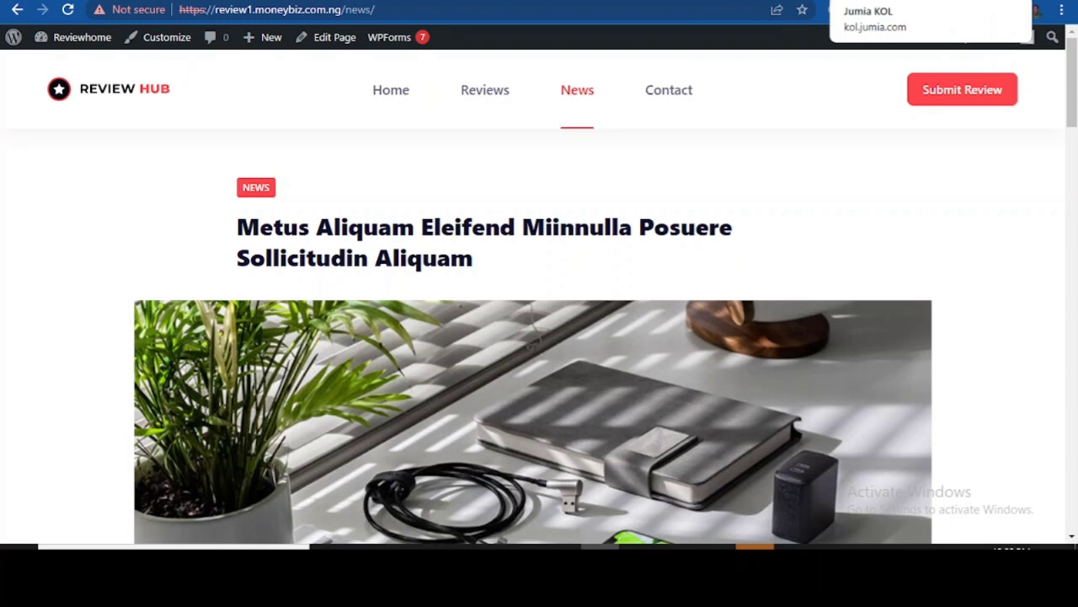
left_click(876, 1)
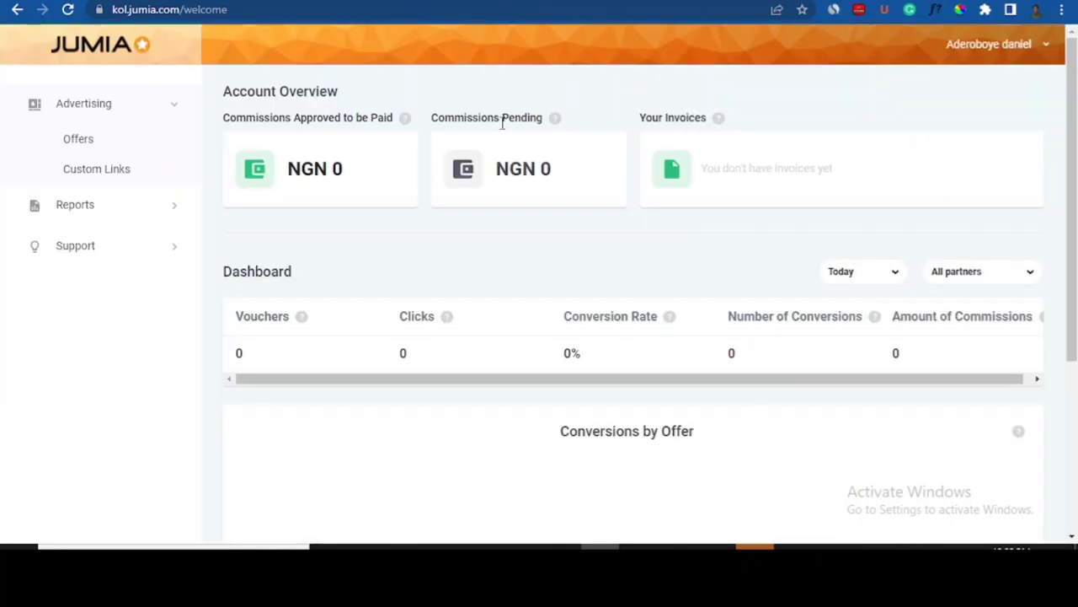
- Browse the Jumia homepage to its Phones & Tablets category, then return to the 'Edit Page Home' tab
left_click(832, 1)
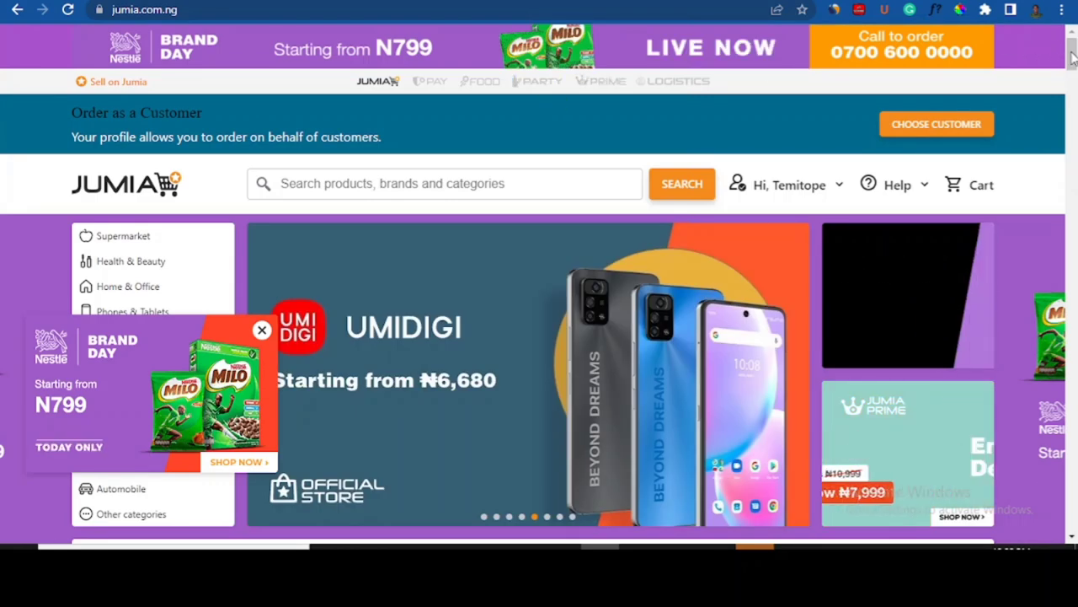
scroll(1076, 101, "down", 3)
left_click_drag(1077, 103, 1077, 104)
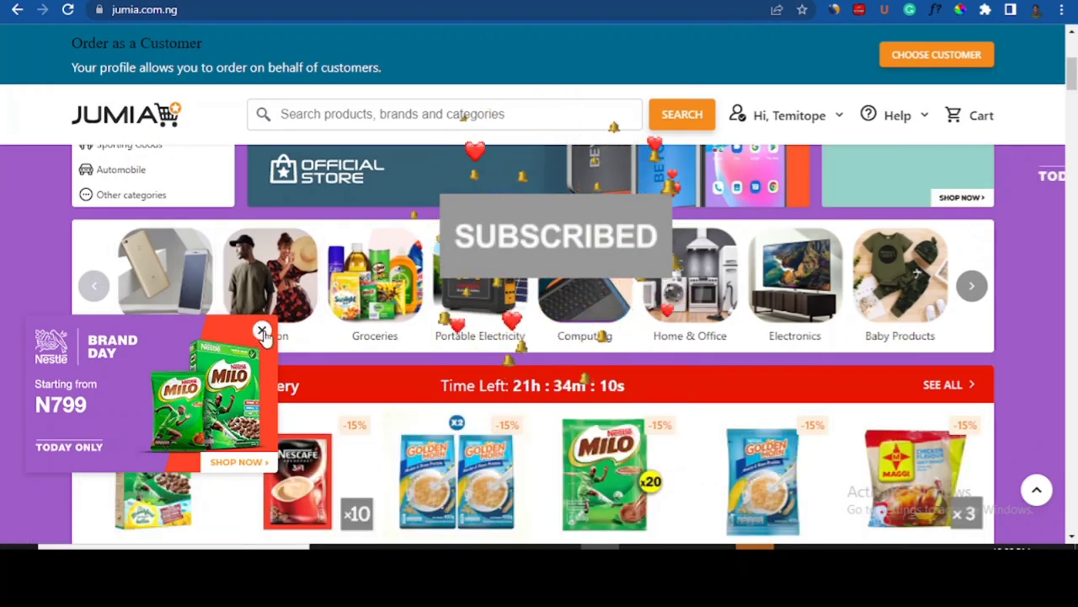
left_click(154, 287)
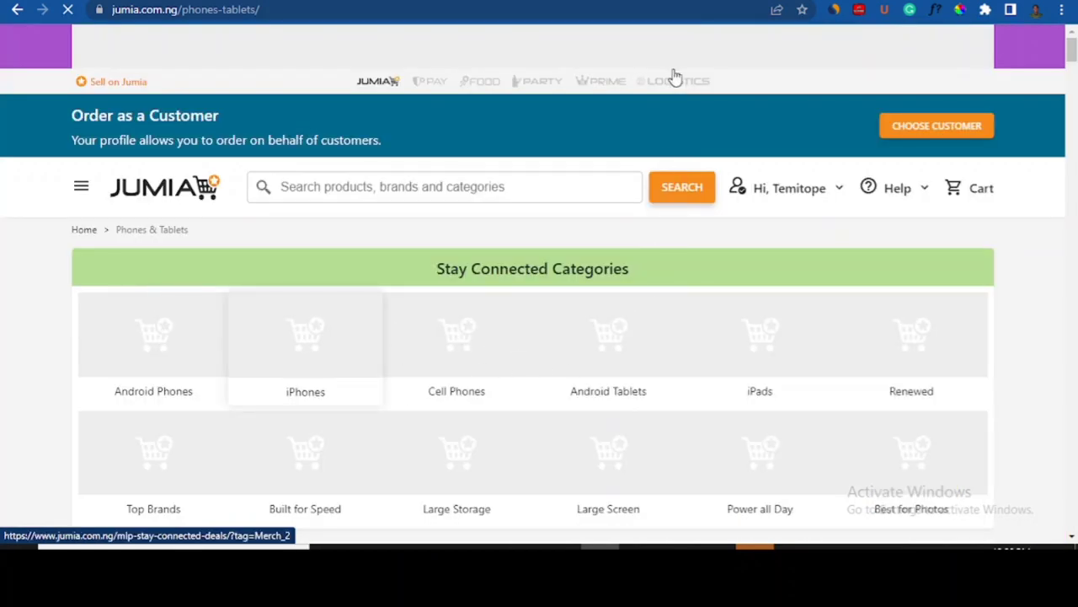
left_click(712, 2)
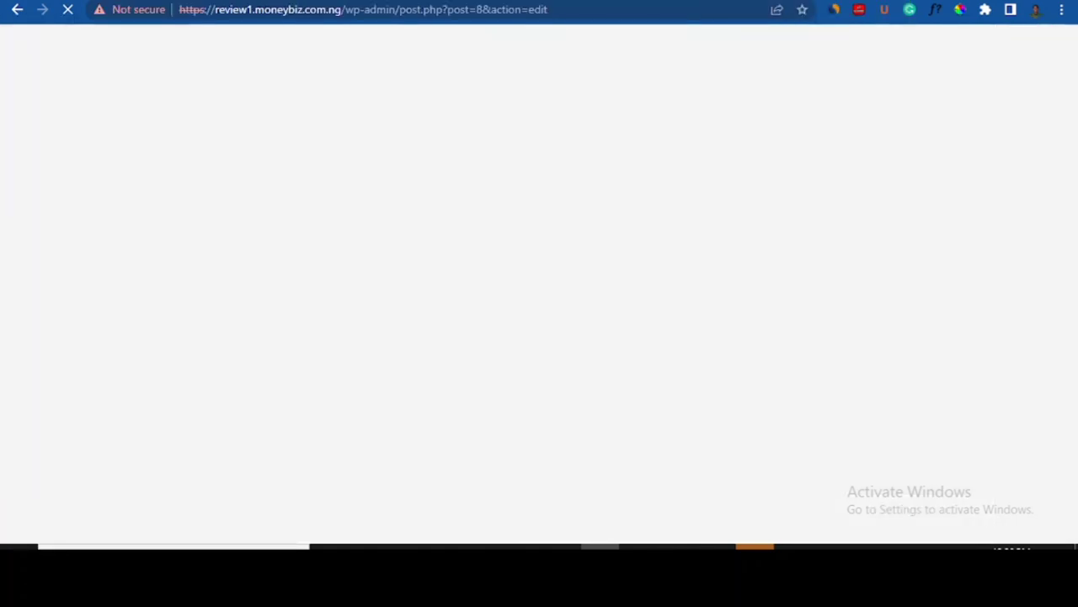
- Look over the live WordPress News page
left_click(712, 1)
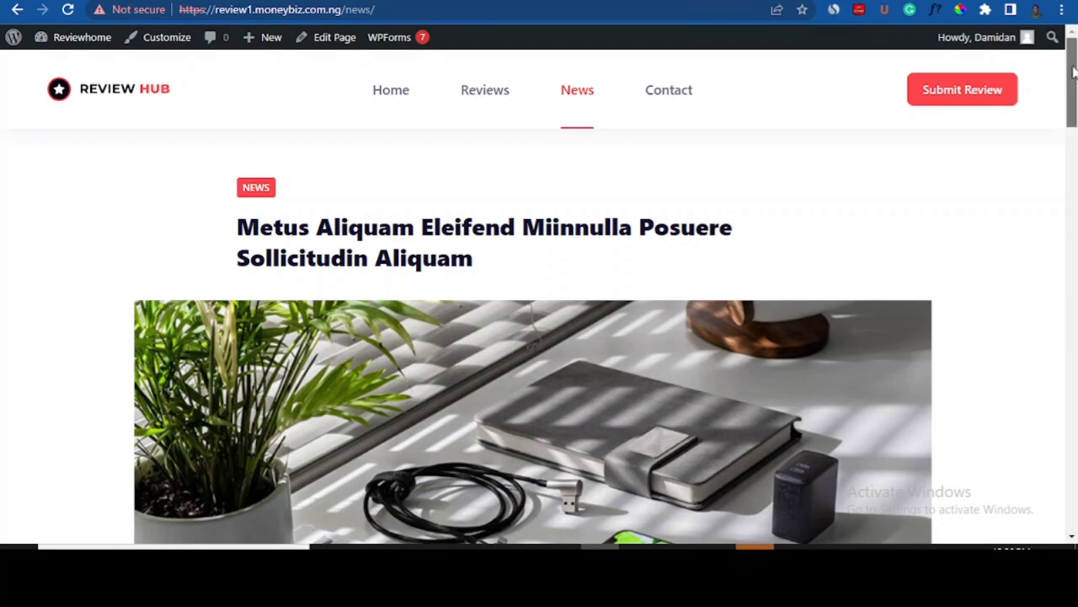
mouse_move(1074, 93)
left_mouse_down()
mouse_move(1074, 194)
mouse_move(1074, 93)
left_mouse_up()
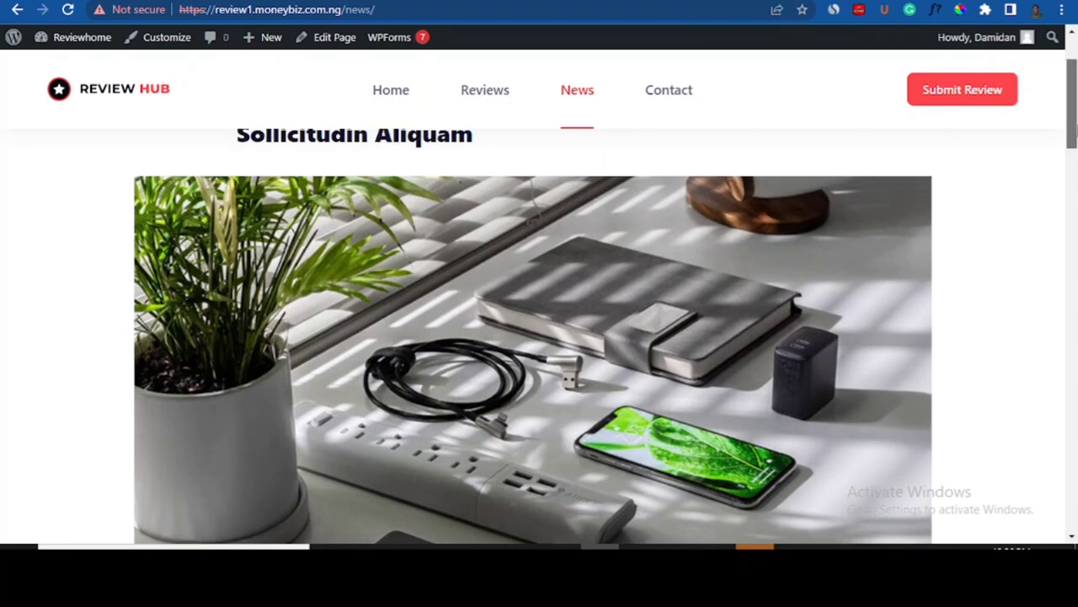
scroll(533, 337, "up", 2)
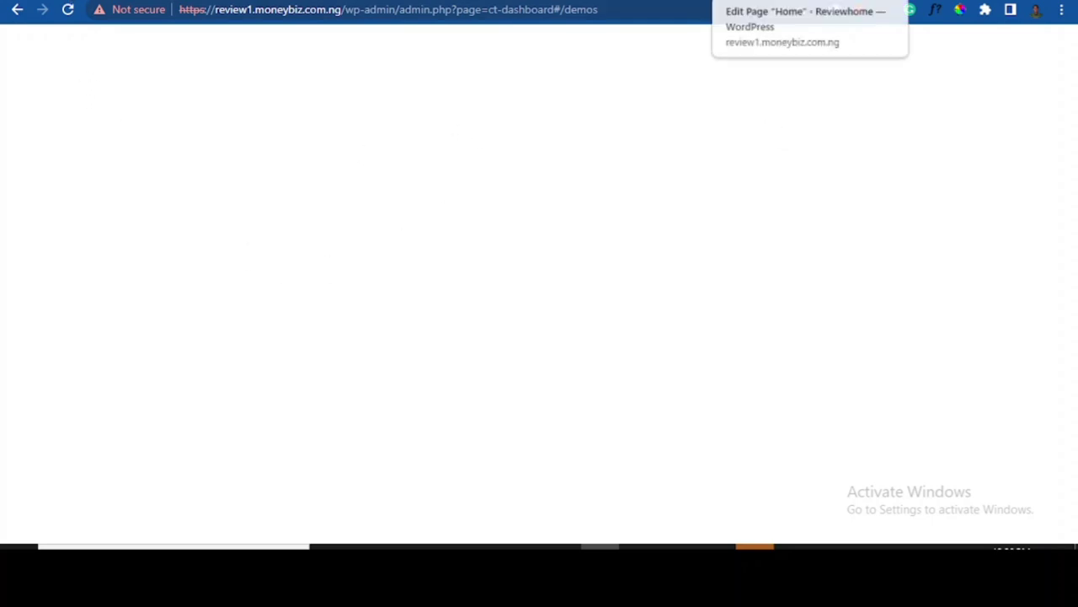
- Close the Home editor's Welcome tour and leave the block editor via the WordPress logo
left_click(754, 1)
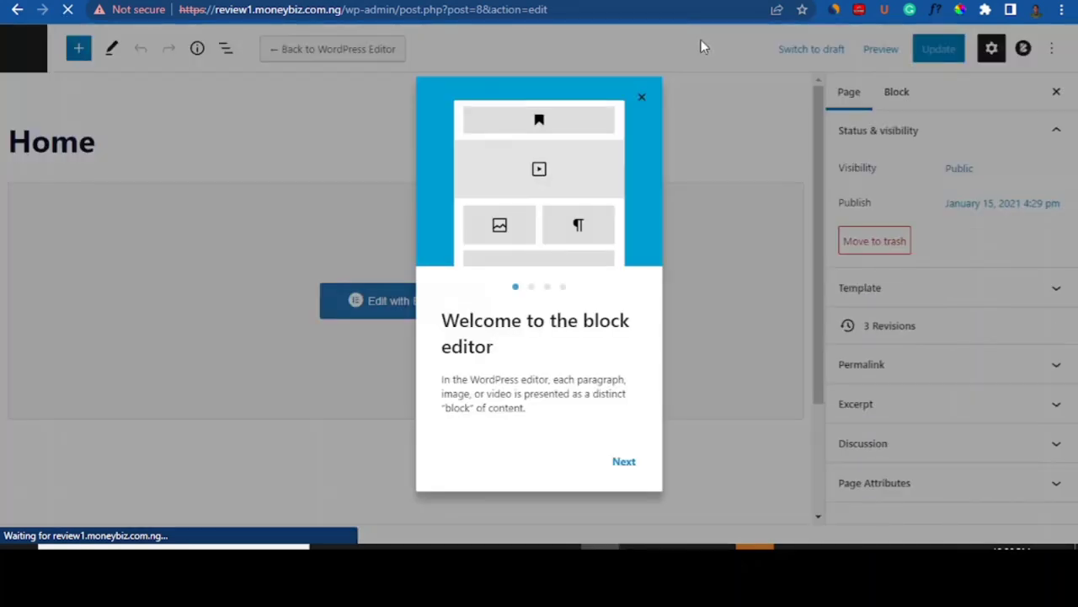
left_click(642, 98)
left_click(22, 49)
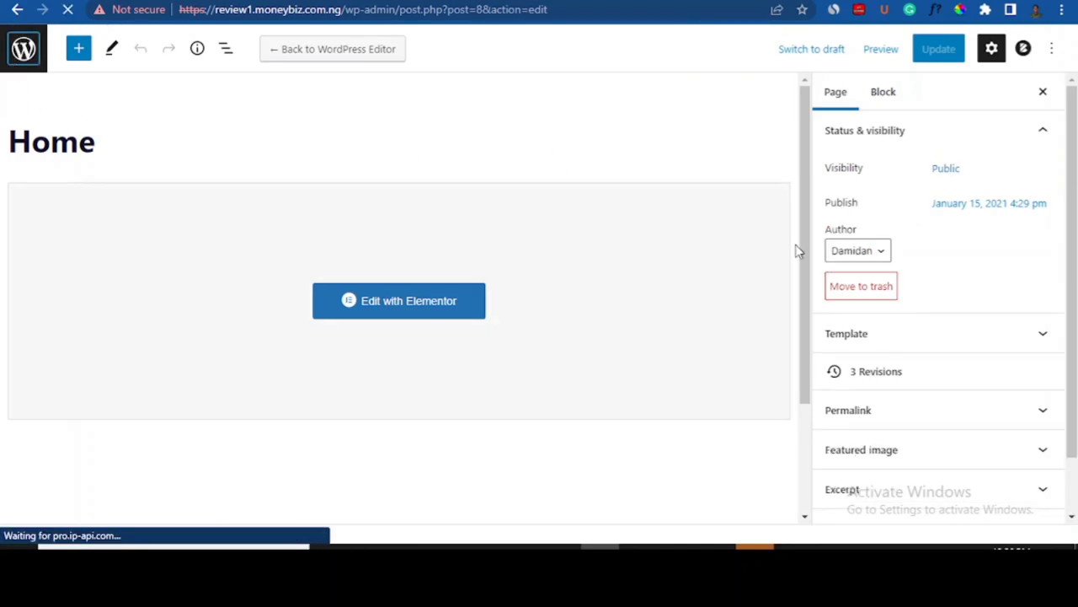
left_click_drag(804, 224, 797, 392)
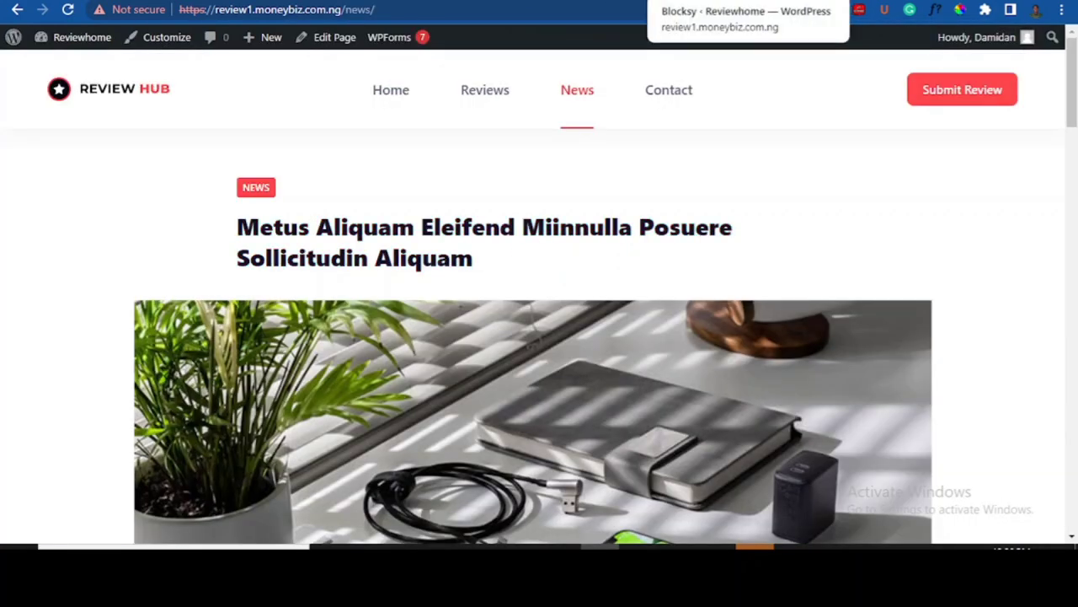
- Move through the Blocksy, News and Pages tabs to reach the Posts list of 5 published posts
left_click(708, 1)
left_click(699, 1)
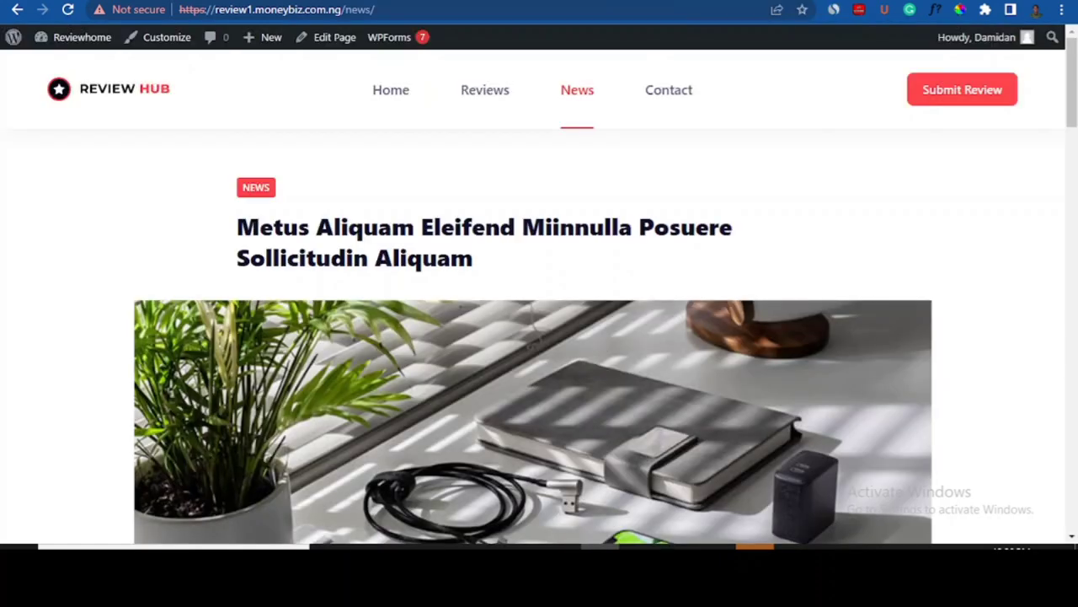
left_click(919, 1)
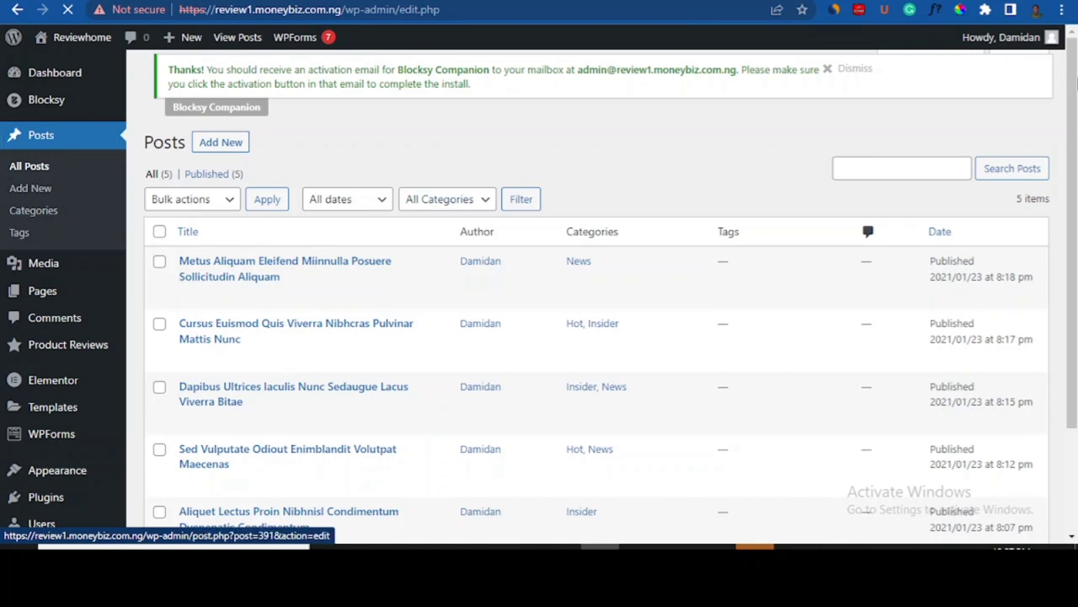
- Review the Posts list and start a new post with Add New
scroll(1070, 84, "down", 3)
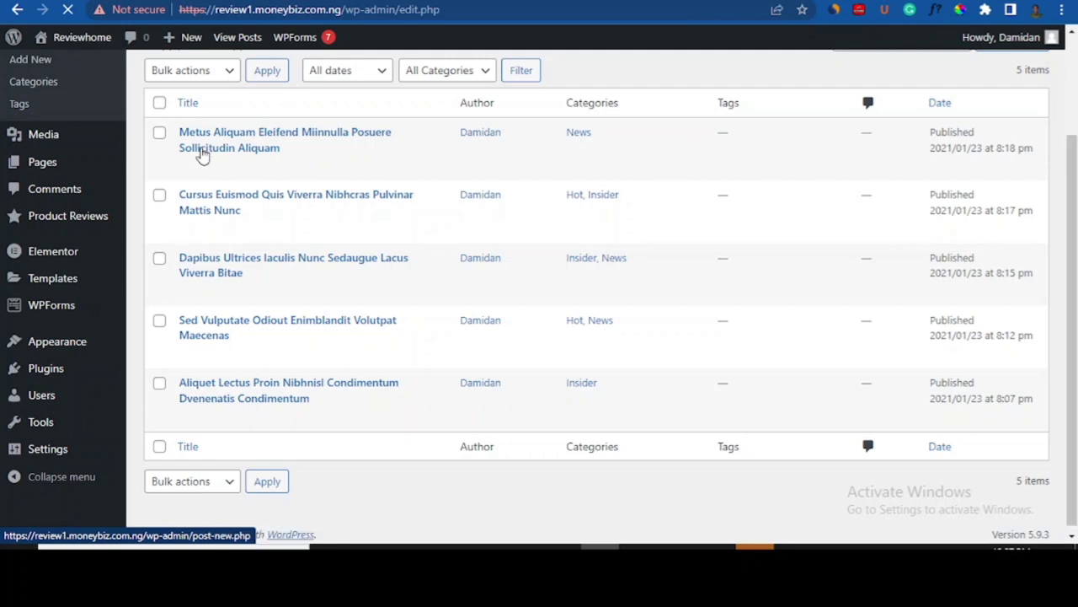
scroll(202, 156, "up", 1)
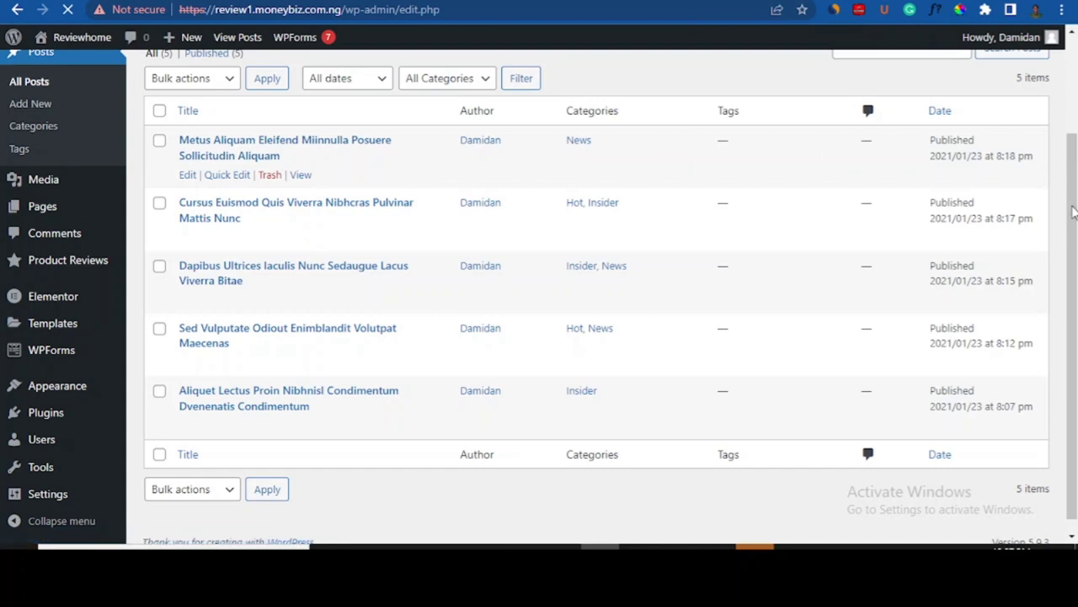
left_click_drag(1076, 286, 1077, 265)
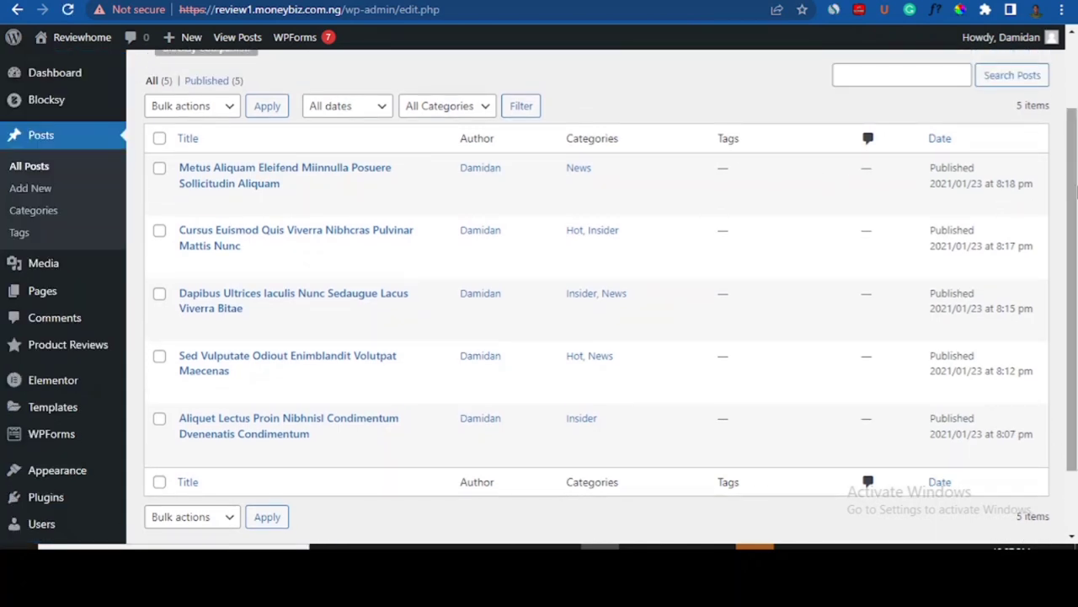
left_click_drag(1077, 162, 1077, 76)
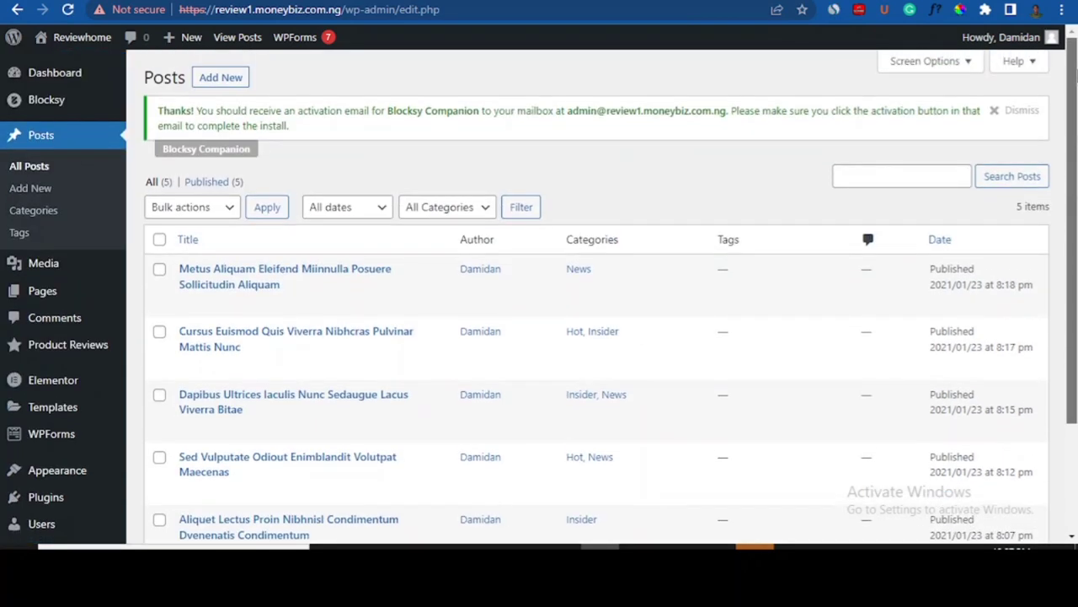
left_click(221, 84)
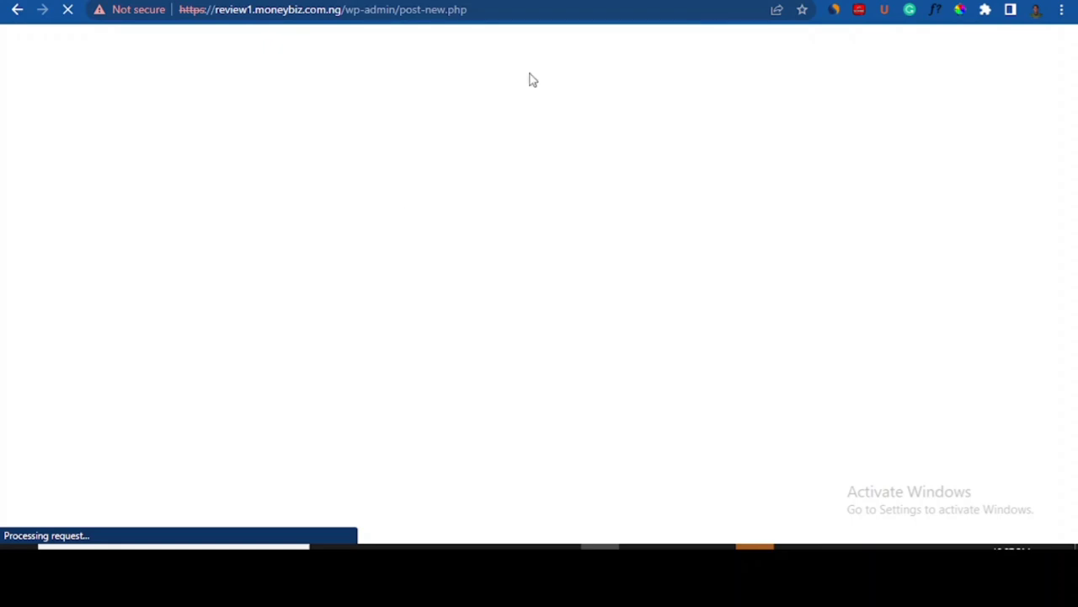
- Open the first article on the live News page, then return to the new post screen
left_click(759, 0)
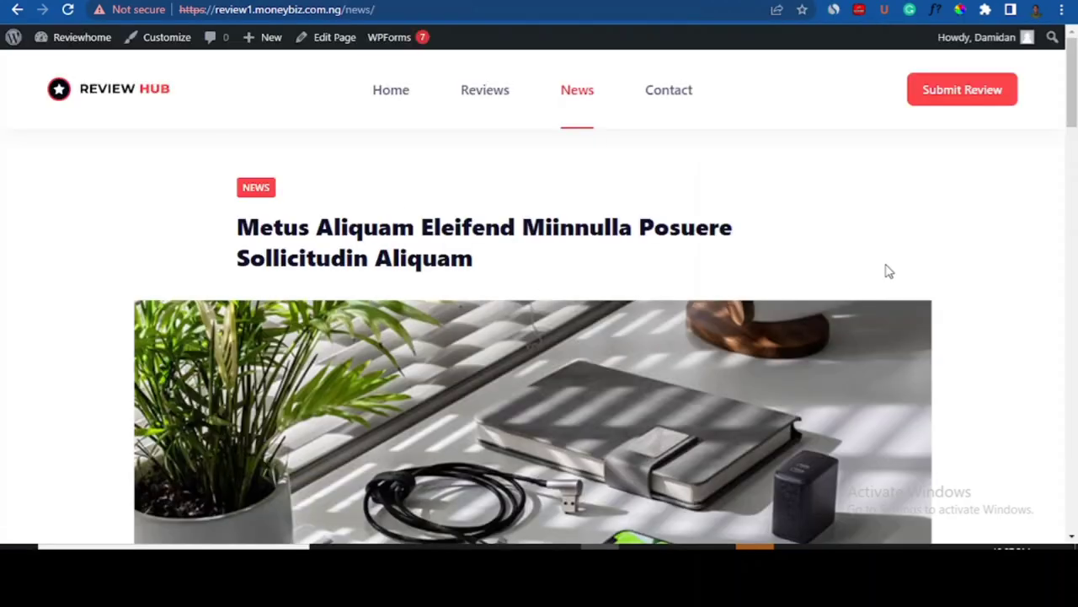
left_click_drag(1075, 120, 1076, 173)
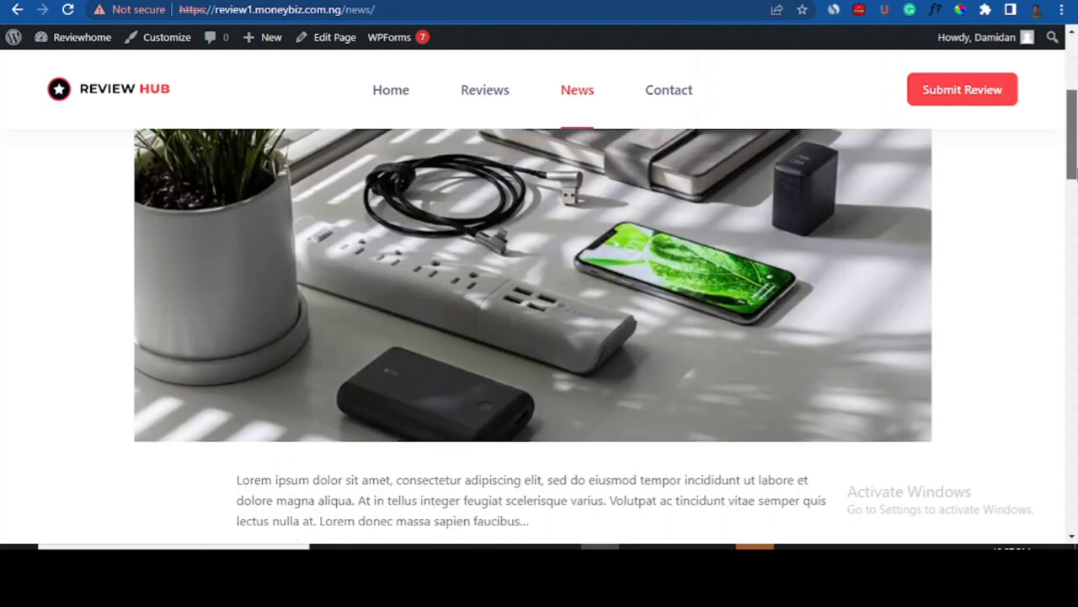
left_click(639, 324)
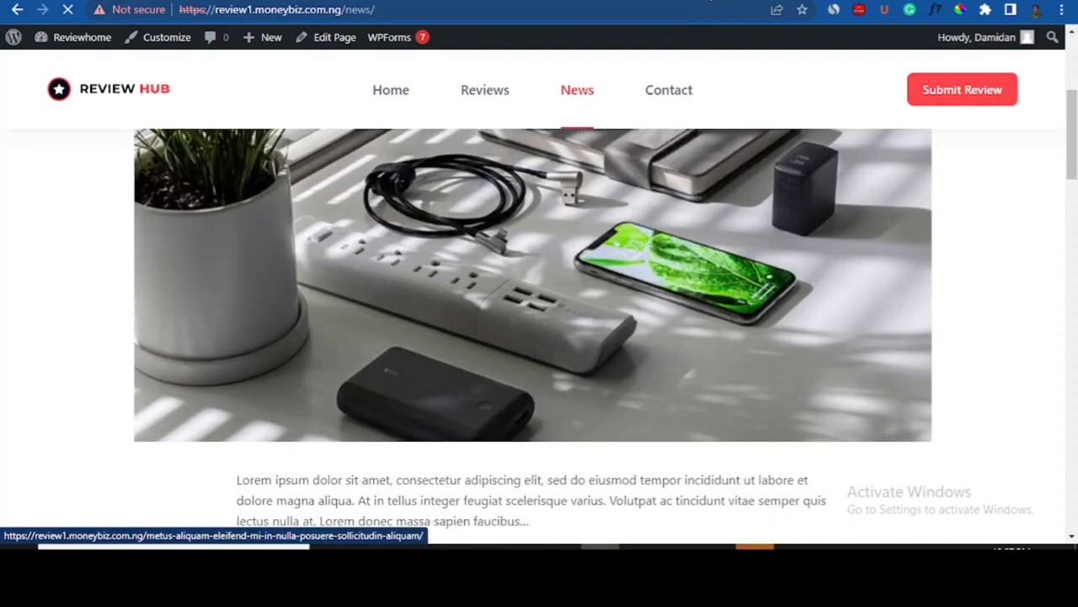
left_click(714, 2)
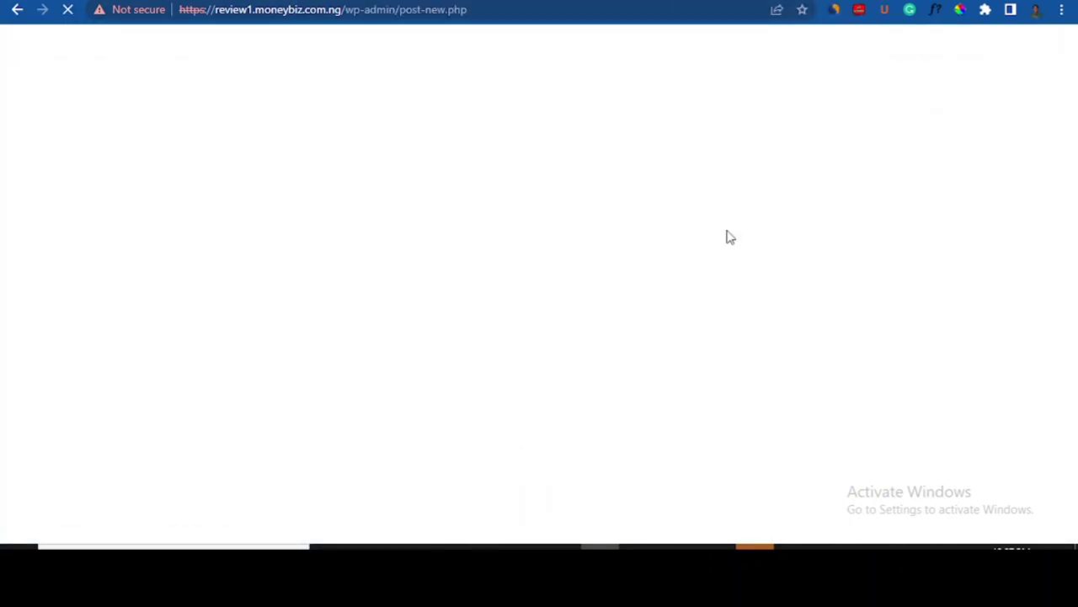
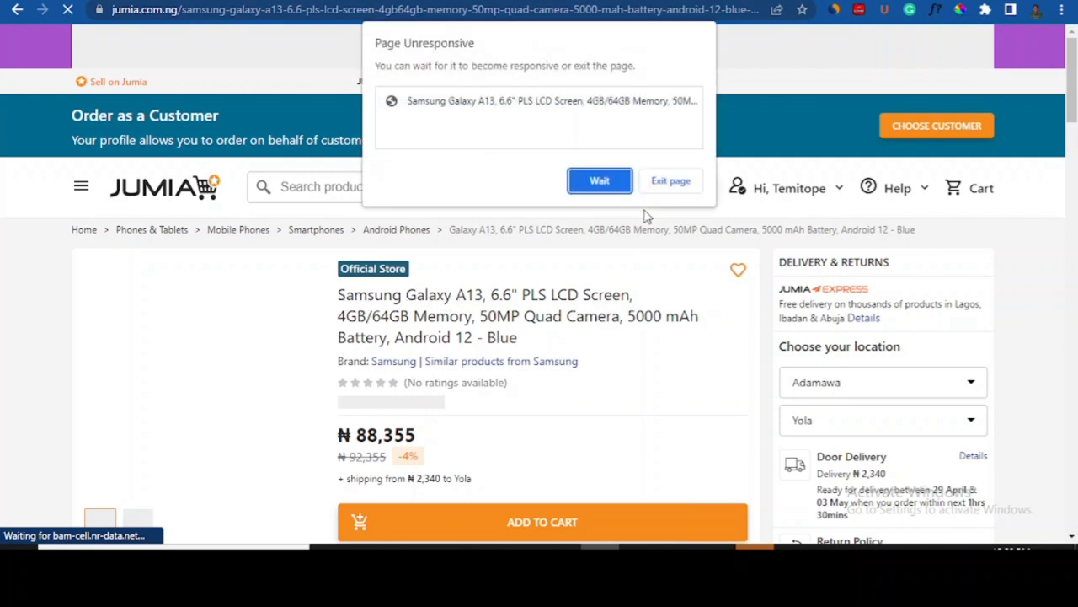
- Copy the product name 'Samsung Galaxy A13' from the loaded Jumia page and go back to WordPress
left_click(589, 180)
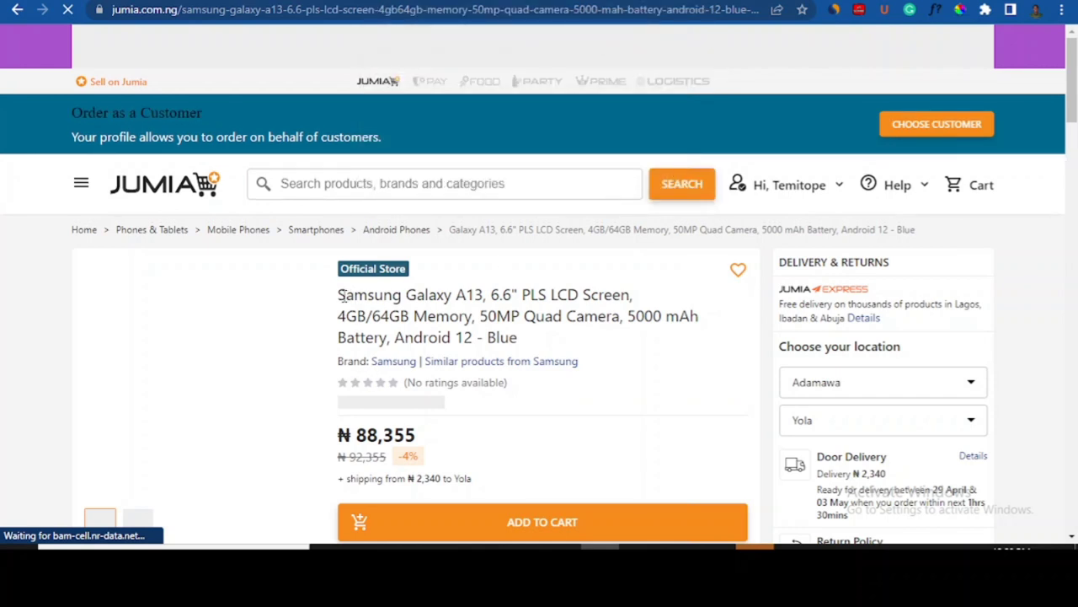
left_click_drag(474, 294, 485, 297)
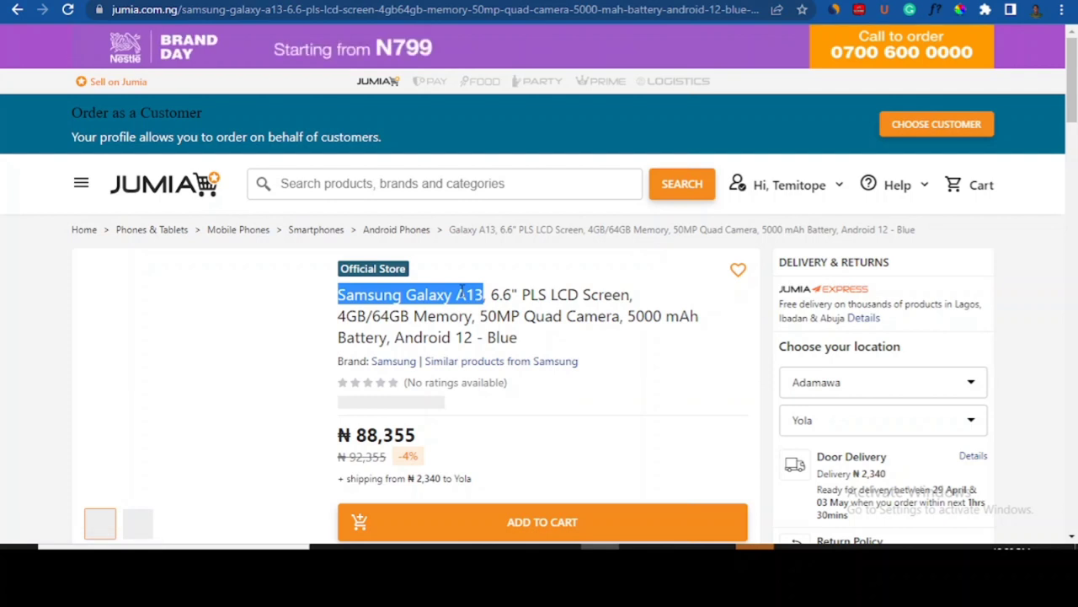
right_click(462, 291)
left_click(504, 304)
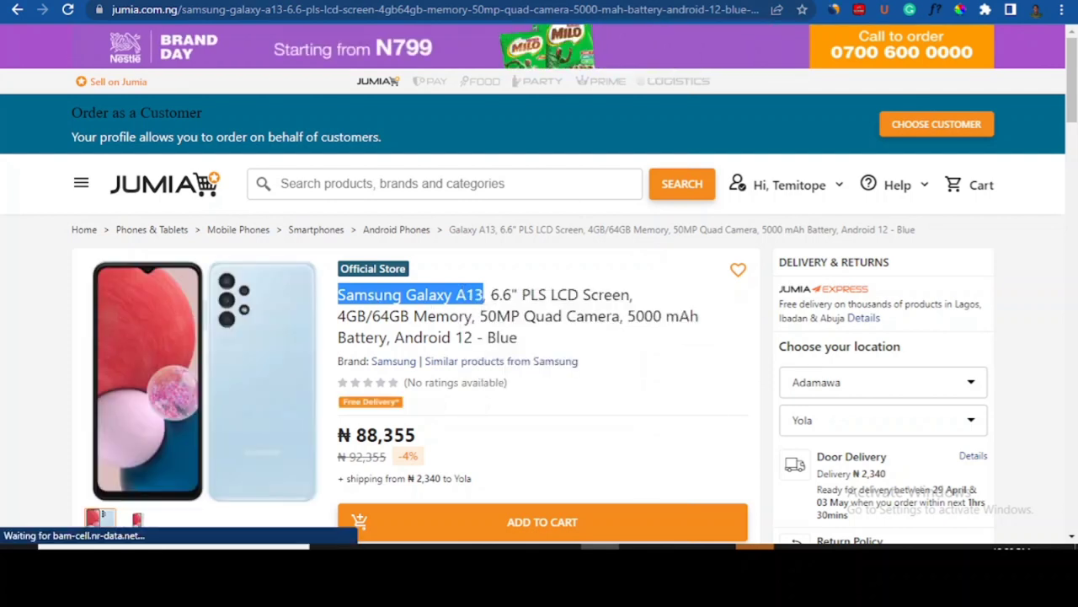
left_click(741, 0)
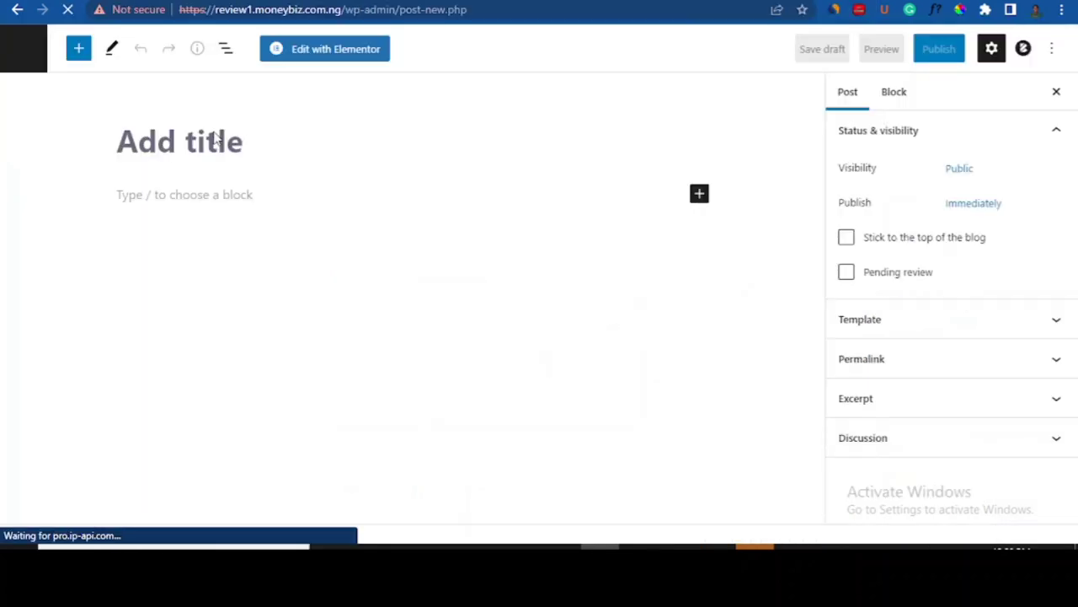
- Paste 'Samsung Galaxy A13' as the post title, glancing at the Blocksy dashboard and live site
left_click(150, 147)
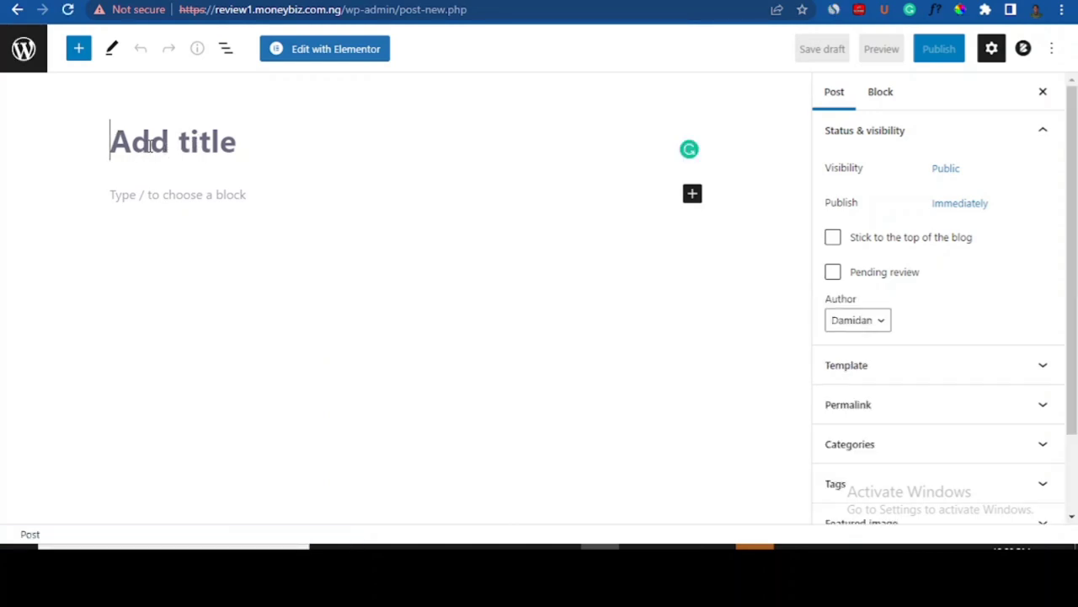
key("ctrl+v")
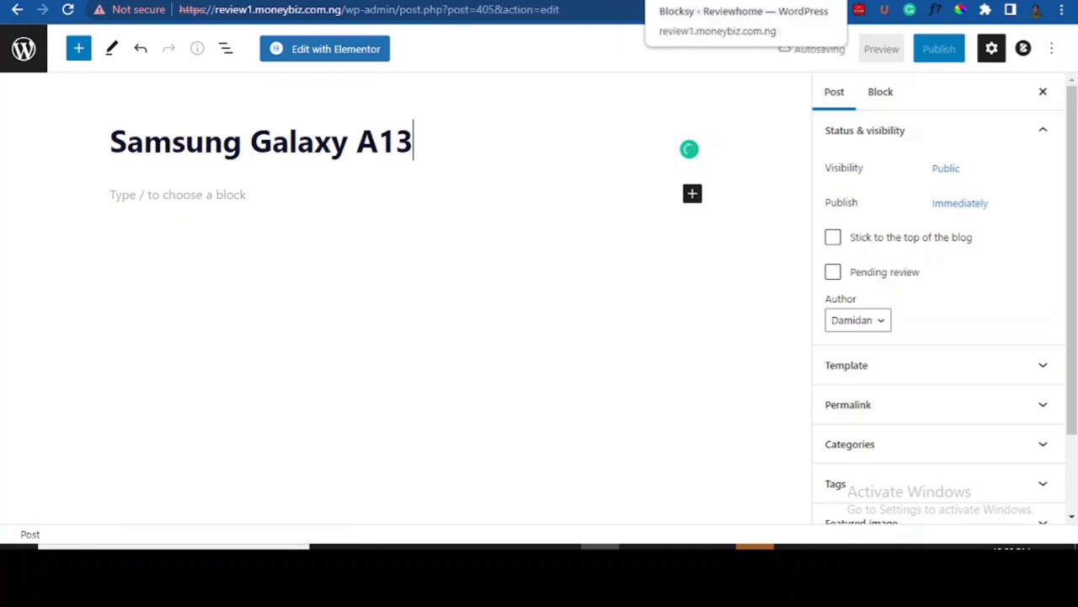
left_click(716, 1)
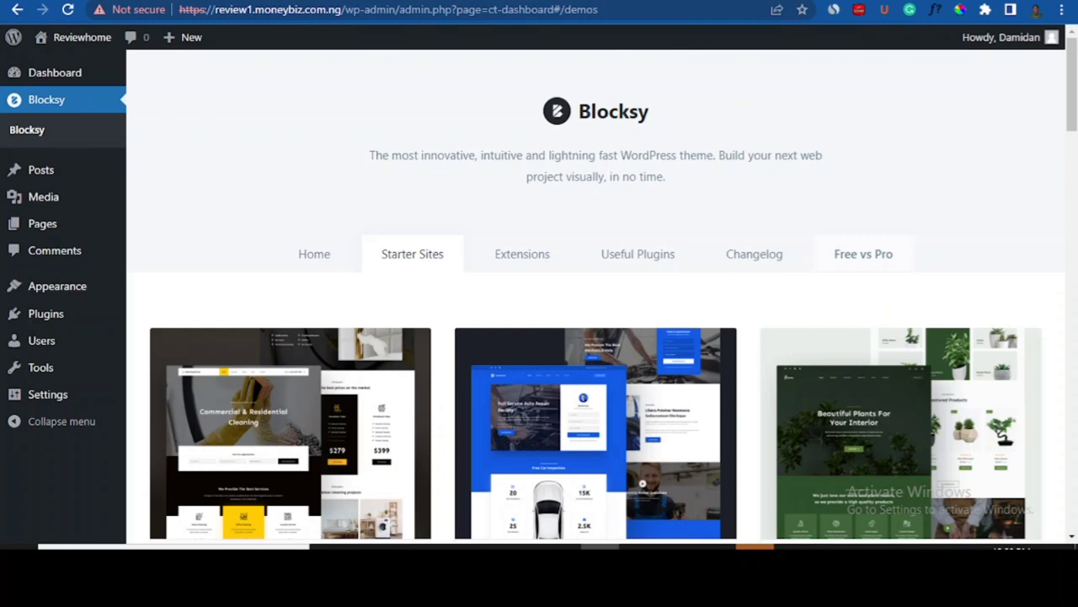
left_click(699, 1)
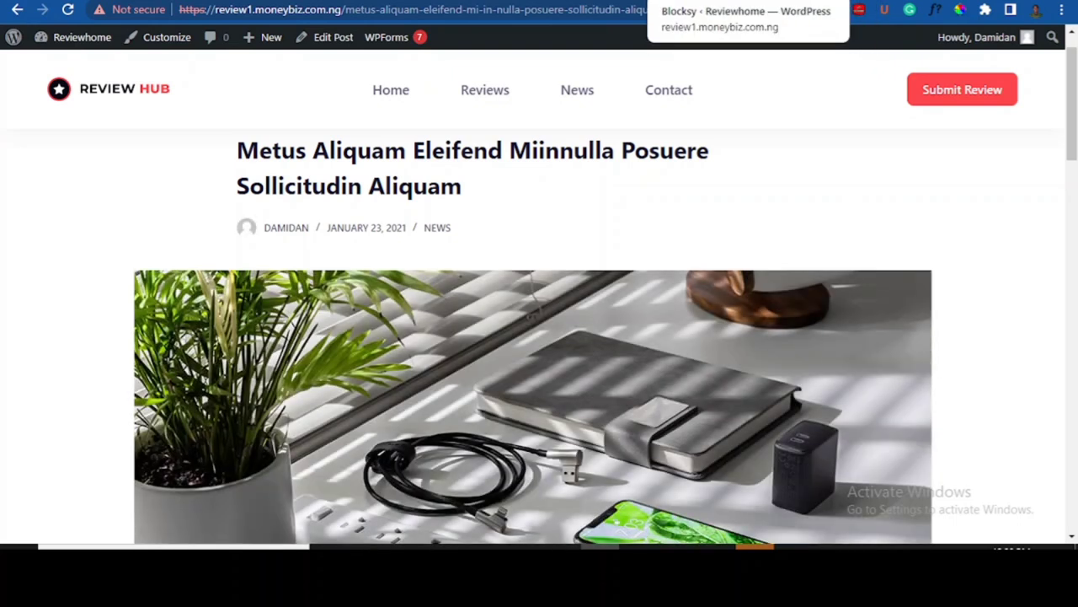
left_click(735, 1)
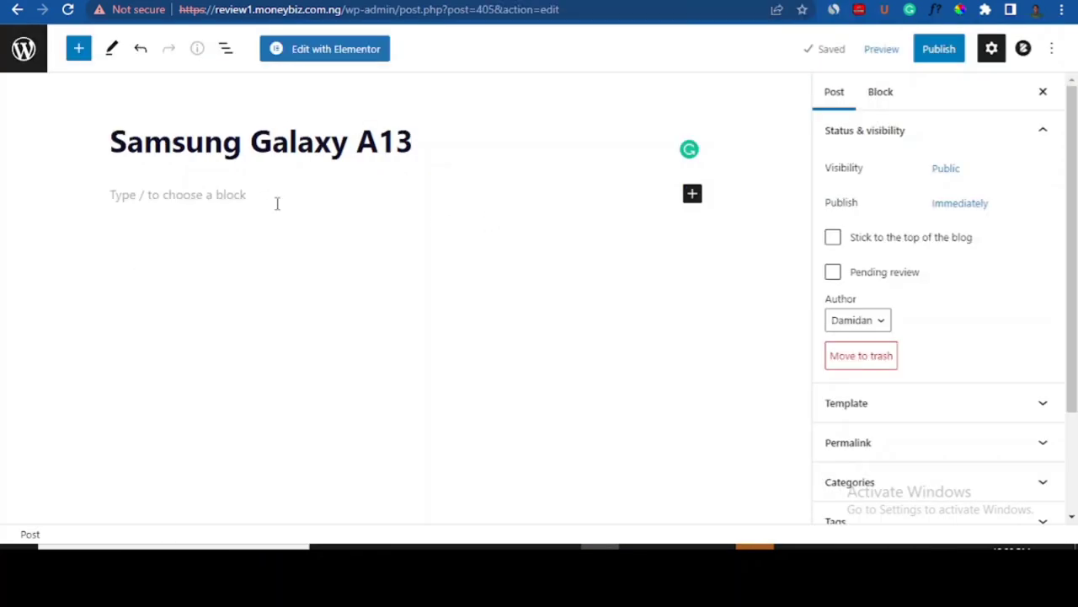
- Place the caret in the empty post body, clear stray characters, and head back to Jumia
left_click(198, 201)
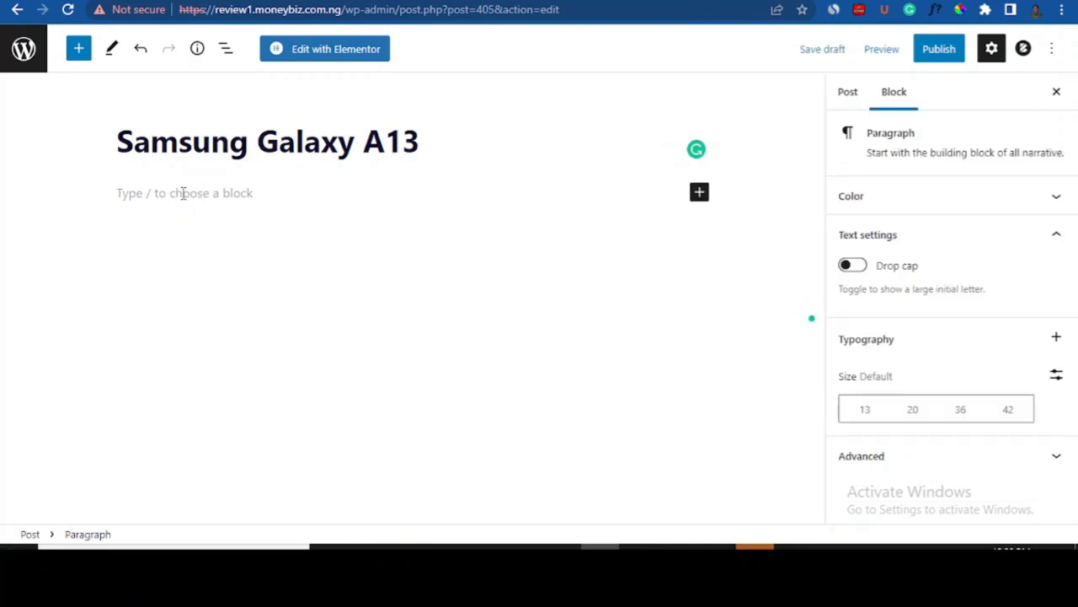
type(".kv")
key("BackSpace")
key("BackSpace")
key("BackSpace")
left_click(848, 0)
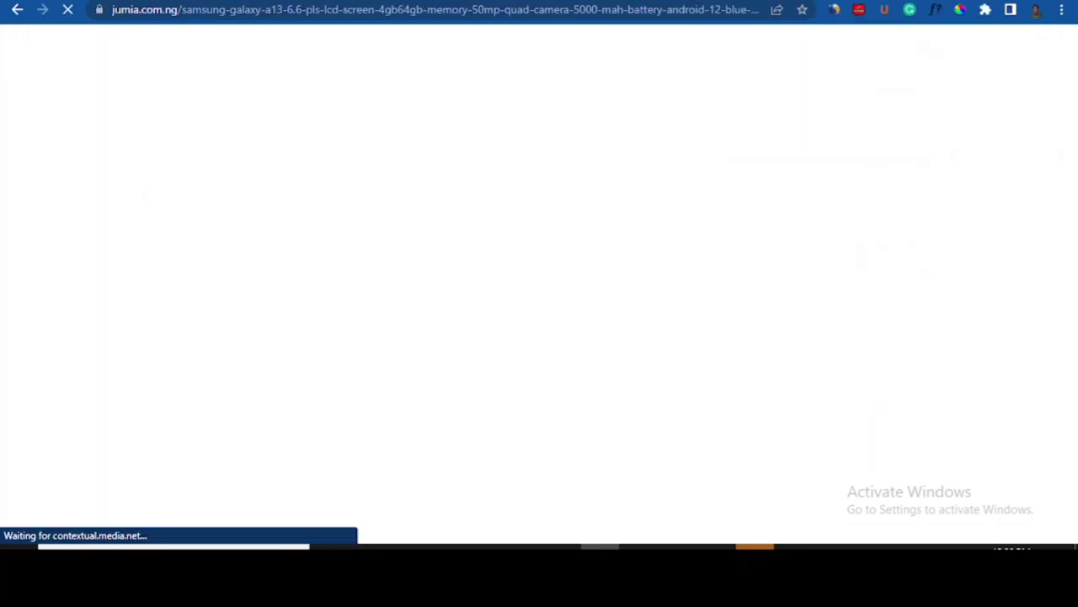
- Copy the four Galaxy A13 Product details paragraphs from Jumia and return to the post editor
left_click_drag(1073, 78, 1074, 207)
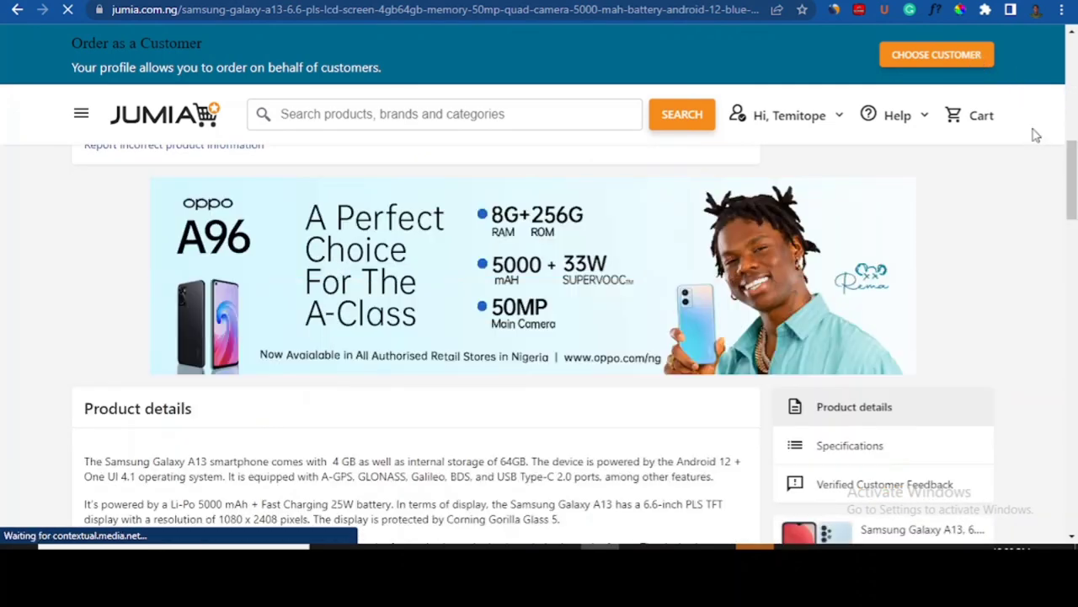
left_click_drag(1073, 186, 1073, 221)
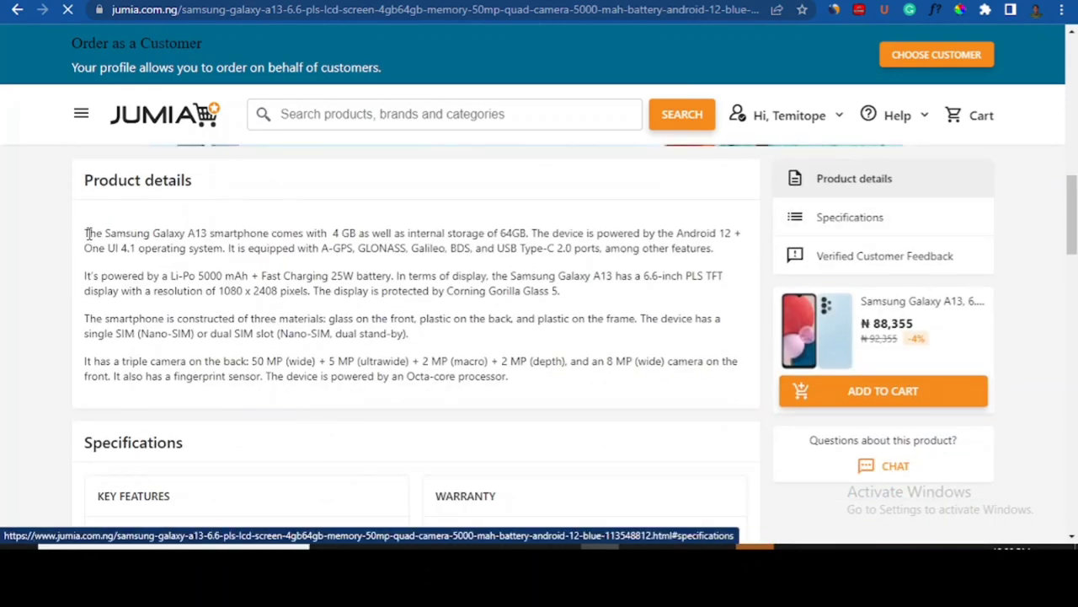
left_click_drag(84, 238, 544, 395)
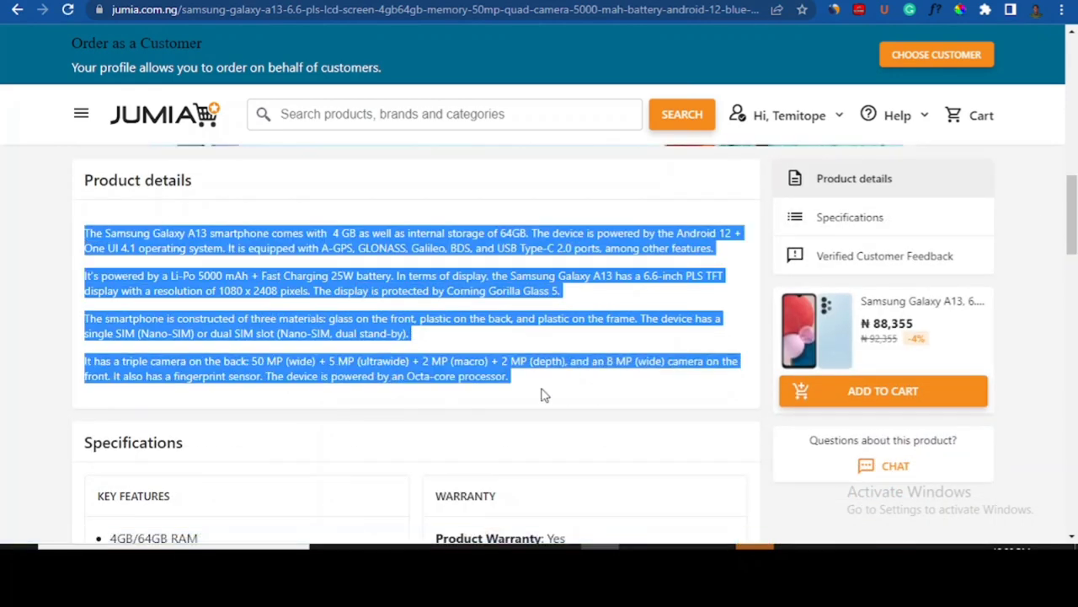
right_click(320, 307)
left_click(354, 314)
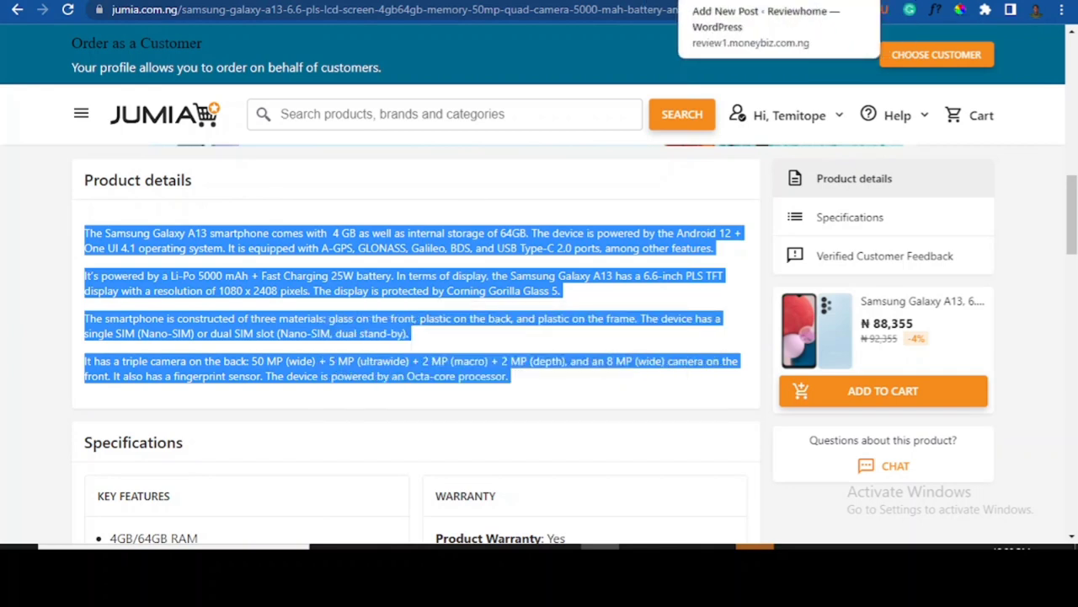
left_click(696, 1)
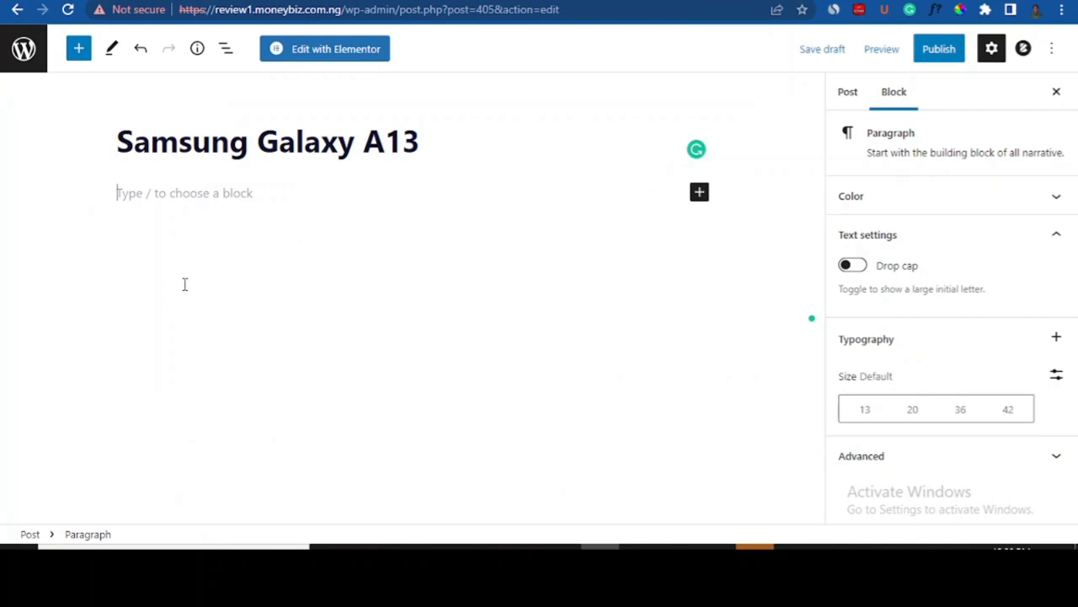
- Paste the four description paragraphs into the post body and add an Image block after the first
key("ctrl+v")
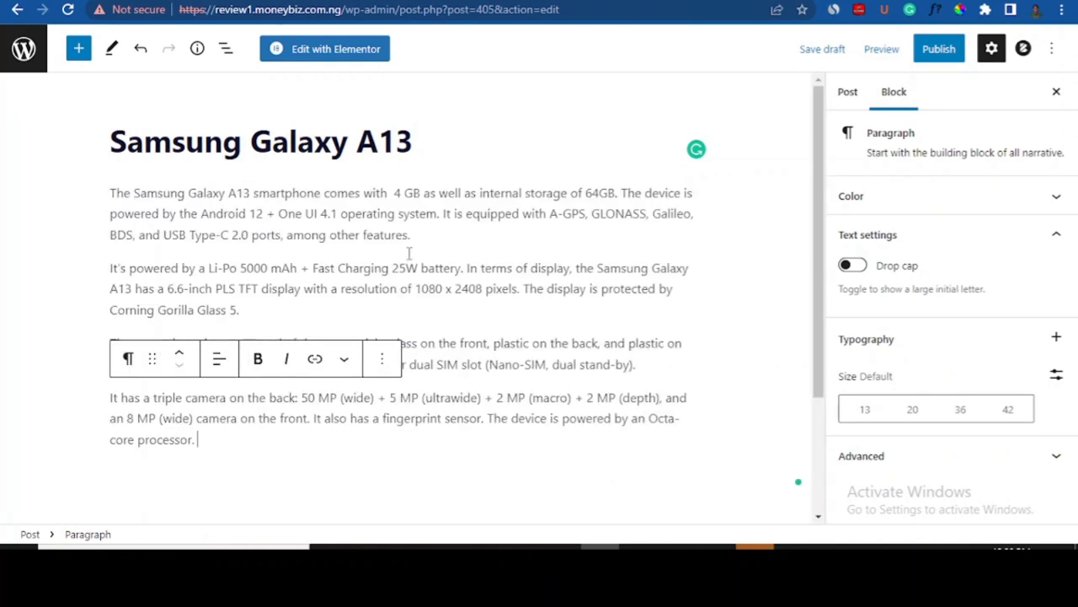
left_click_drag(826, 168, 821, 201)
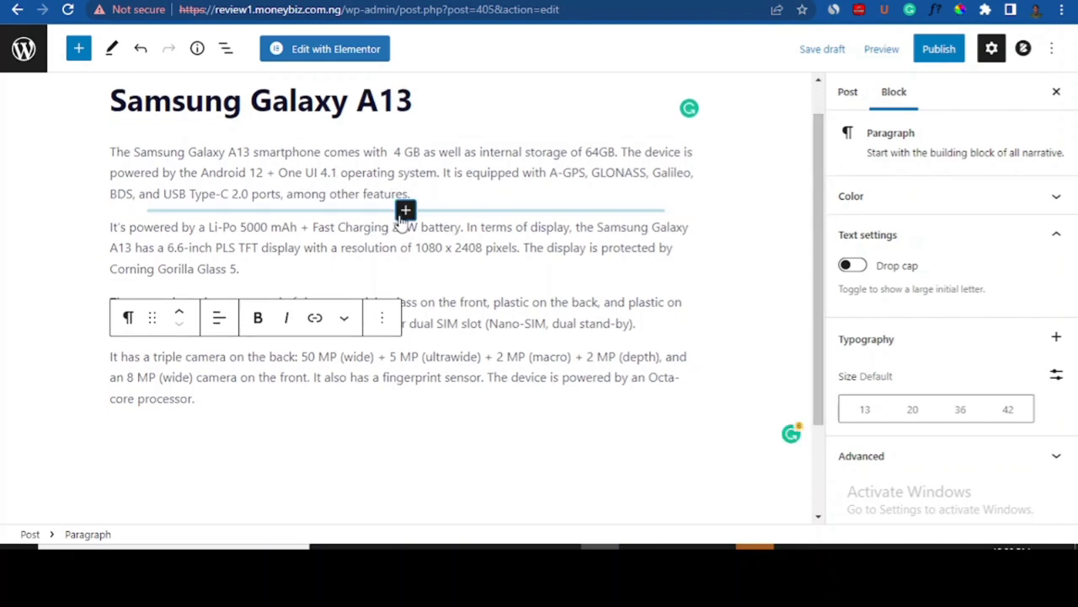
left_click(405, 209)
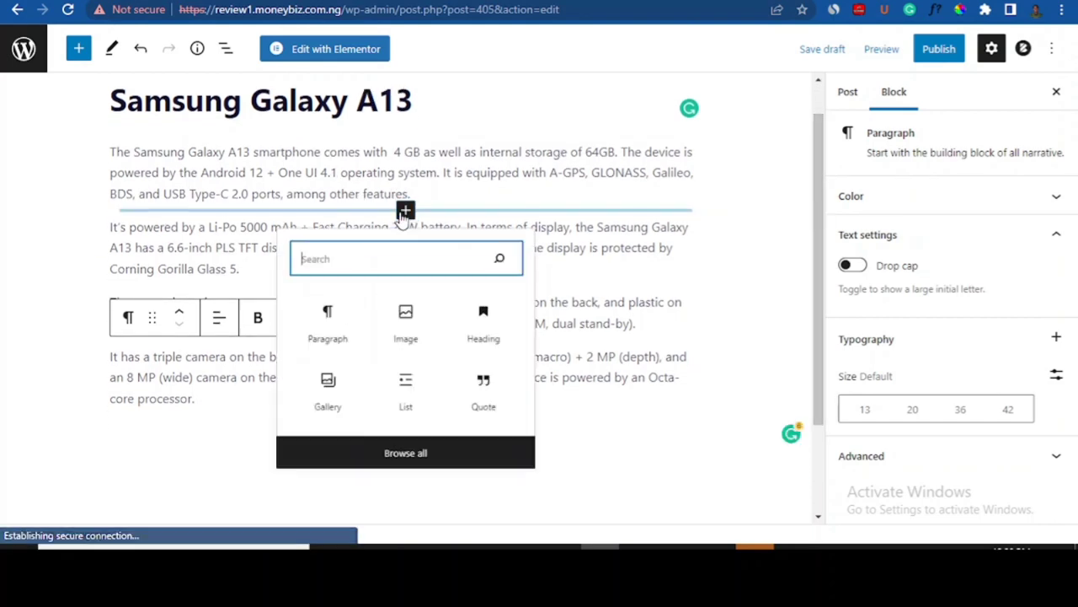
left_click(410, 332)
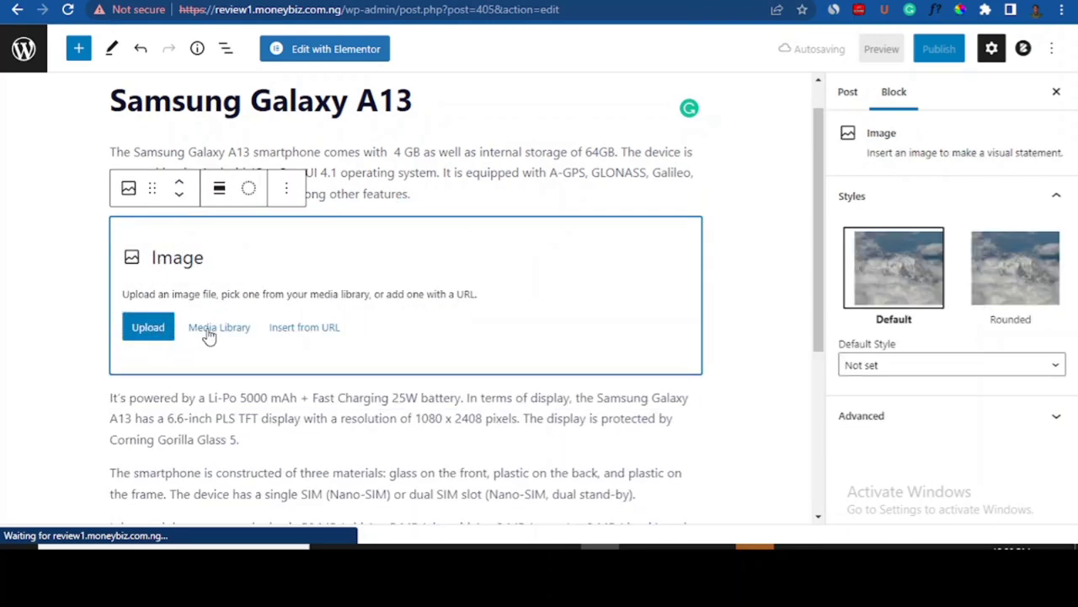
- Insert the smart-speaker photo from the Media Library into the image block
left_click(211, 330)
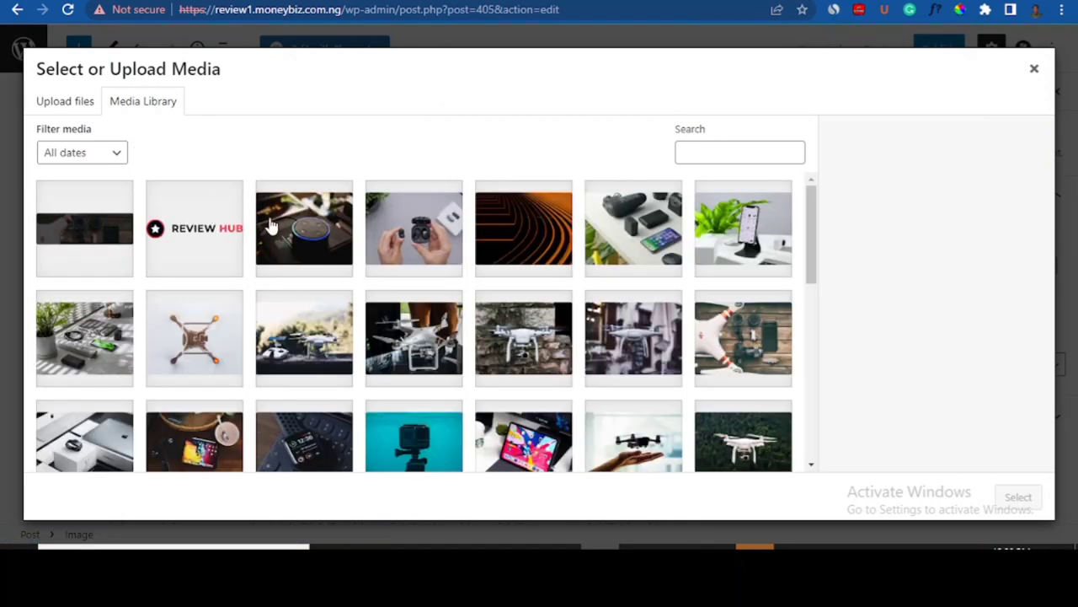
left_click(278, 231)
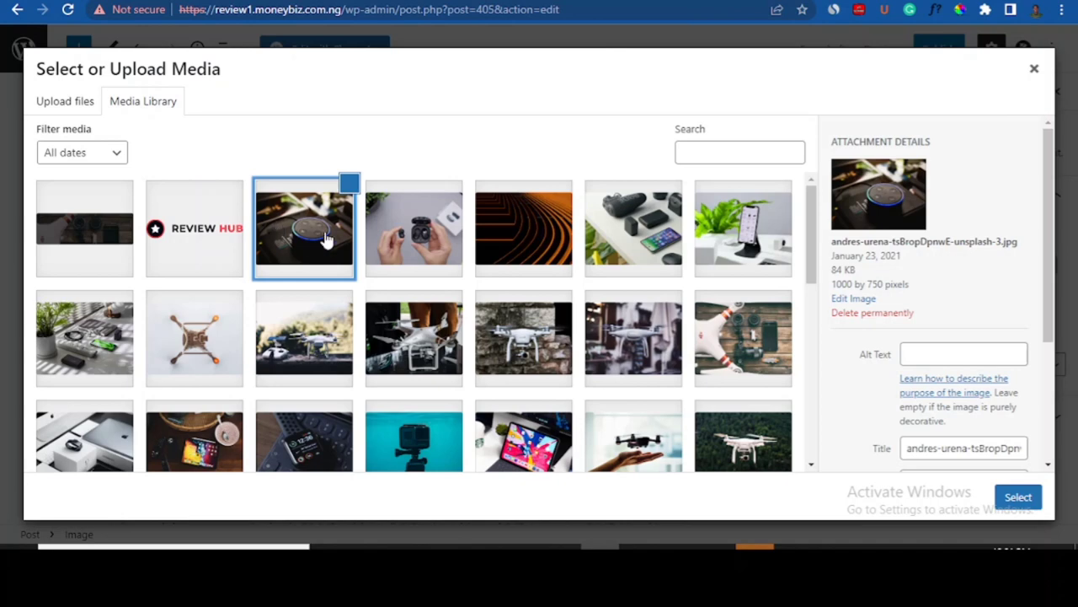
left_click(1016, 498)
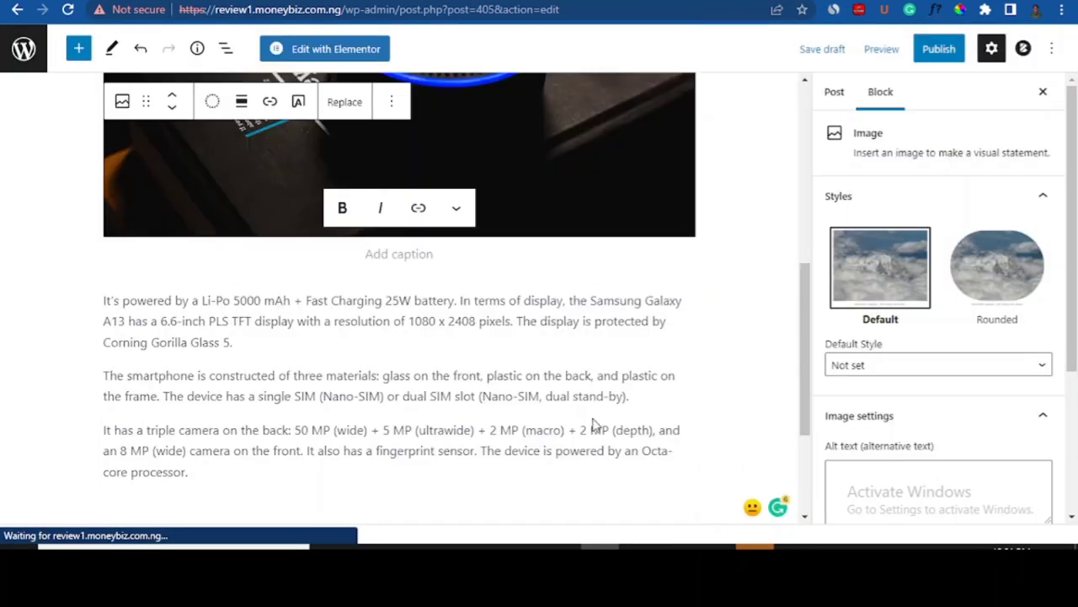
left_click_drag(807, 318, 802, 202)
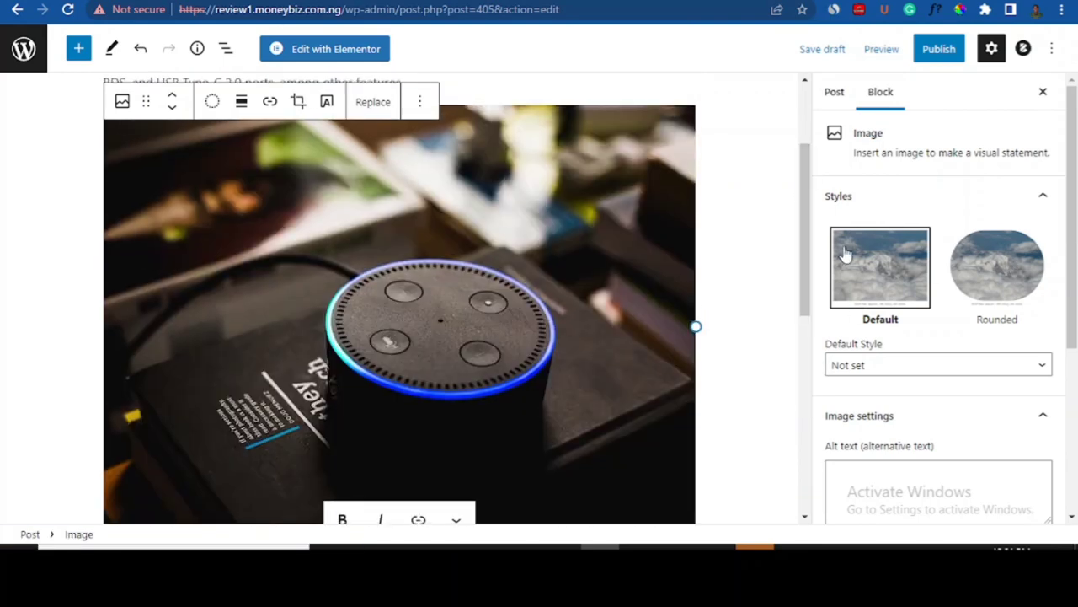
left_click_drag(803, 208, 786, 399)
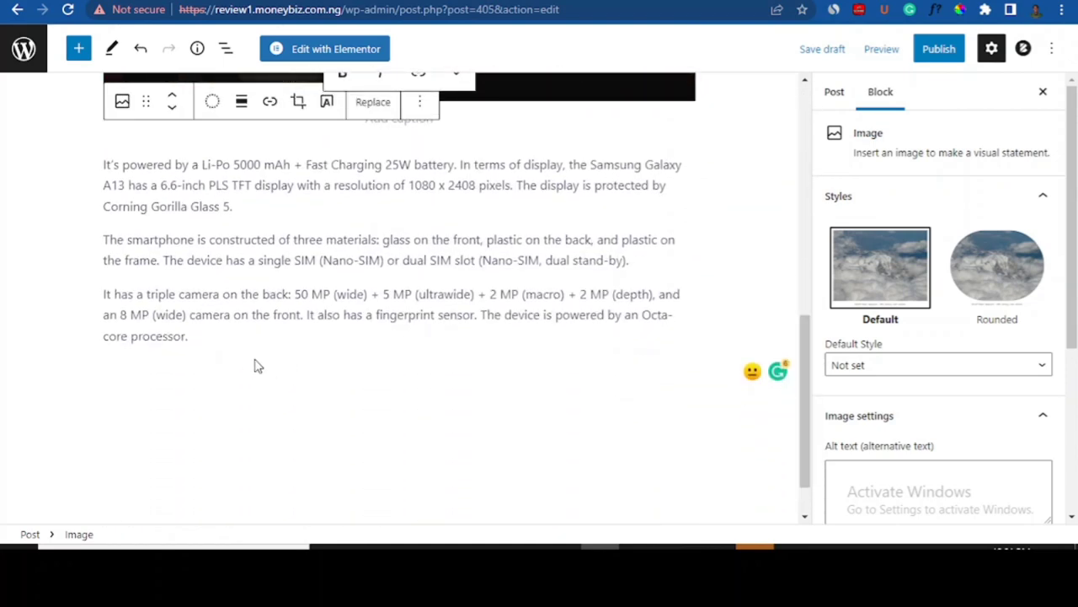
- Put the caret in the last description paragraph and open the full block inserter
left_click(271, 333)
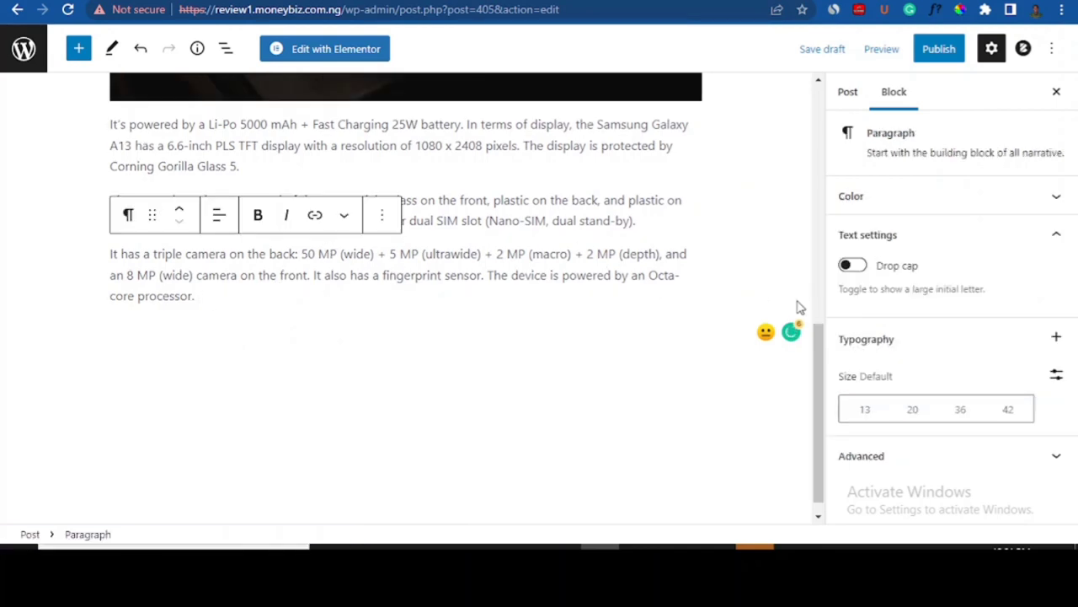
mouse_move(819, 368)
left_mouse_down()
mouse_move(814, 327)
mouse_move(814, 359)
left_mouse_up()
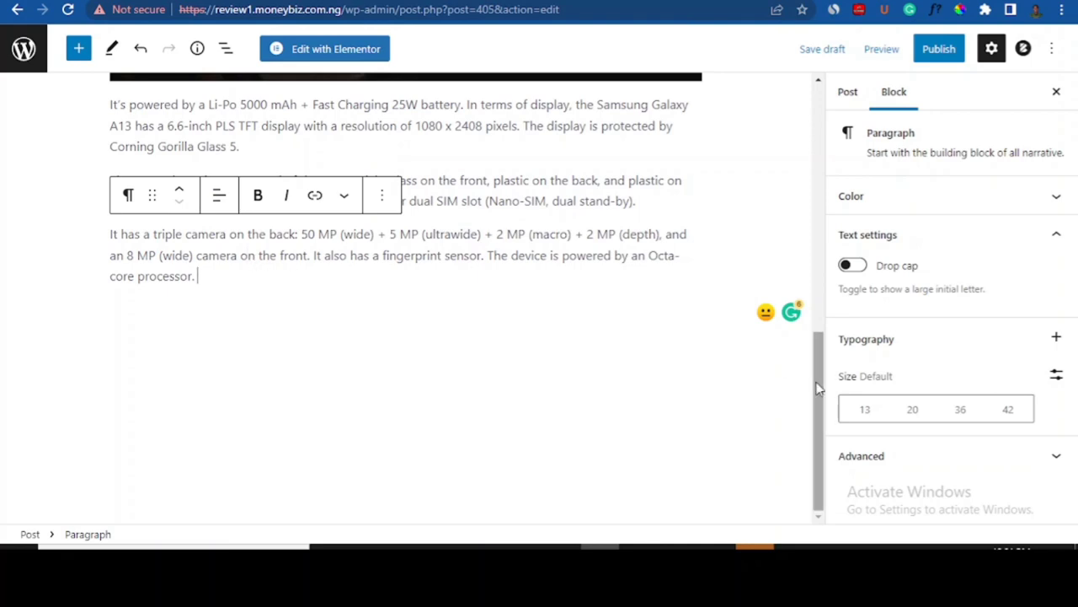
mouse_move(818, 387)
left_mouse_down()
mouse_move(805, 246)
mouse_move(816, 396)
left_mouse_up()
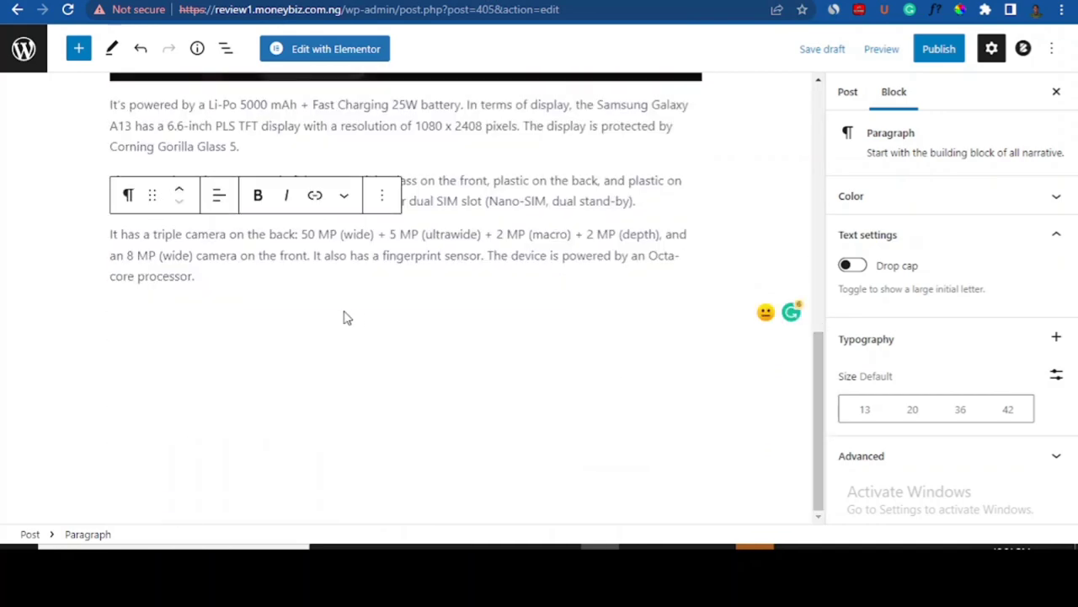
left_click(78, 49)
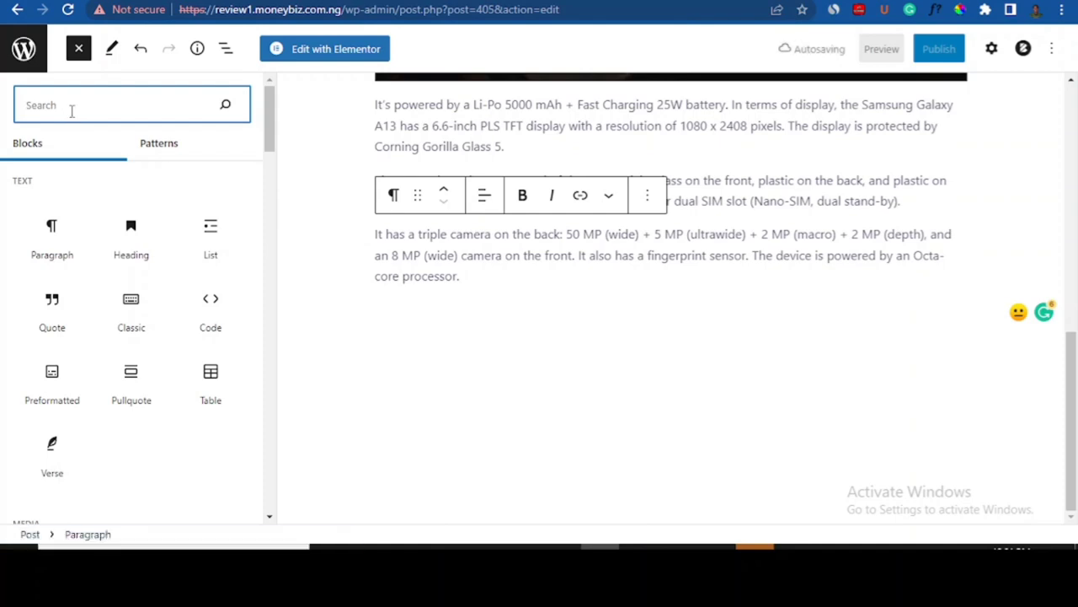
- Search for the Buttons block and drop it below the camera paragraph
type("utt")
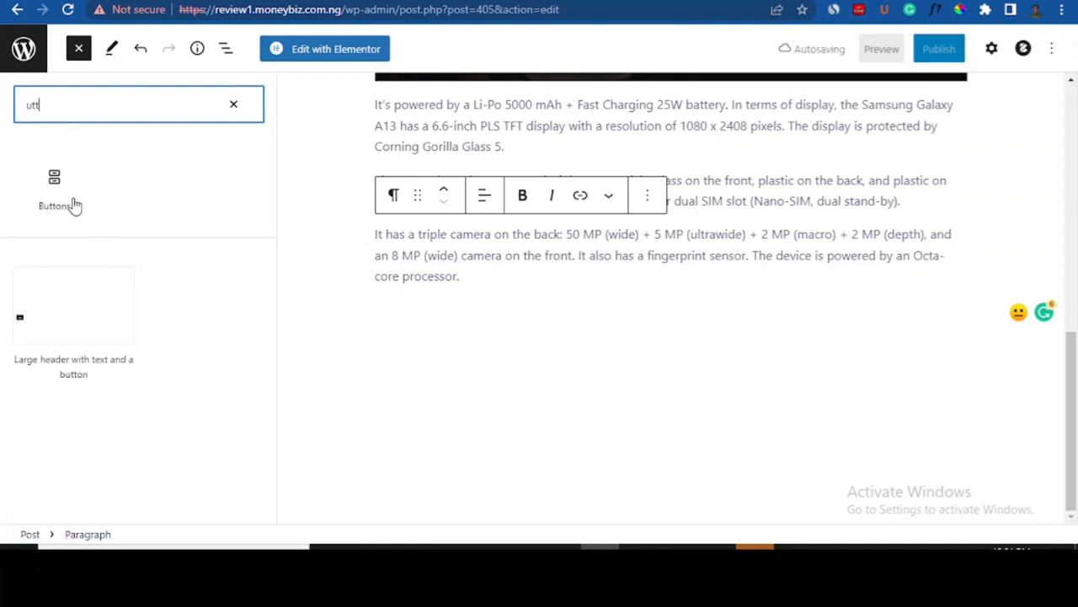
left_click_drag(376, 265, 575, 310)
left_click_drag(61, 211, 616, 330)
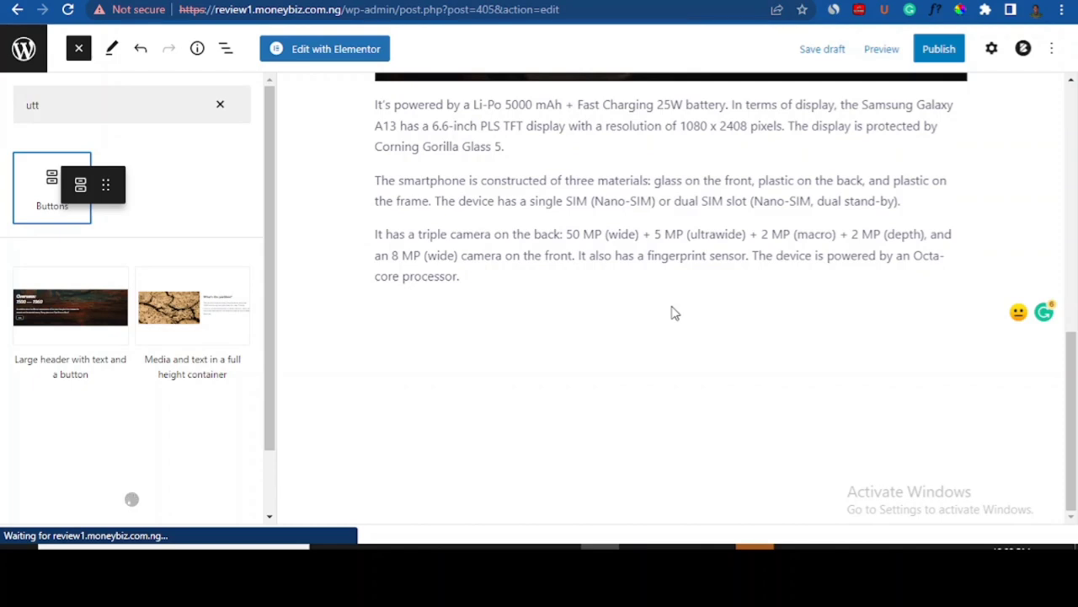
left_click_drag(673, 307, 650, 291)
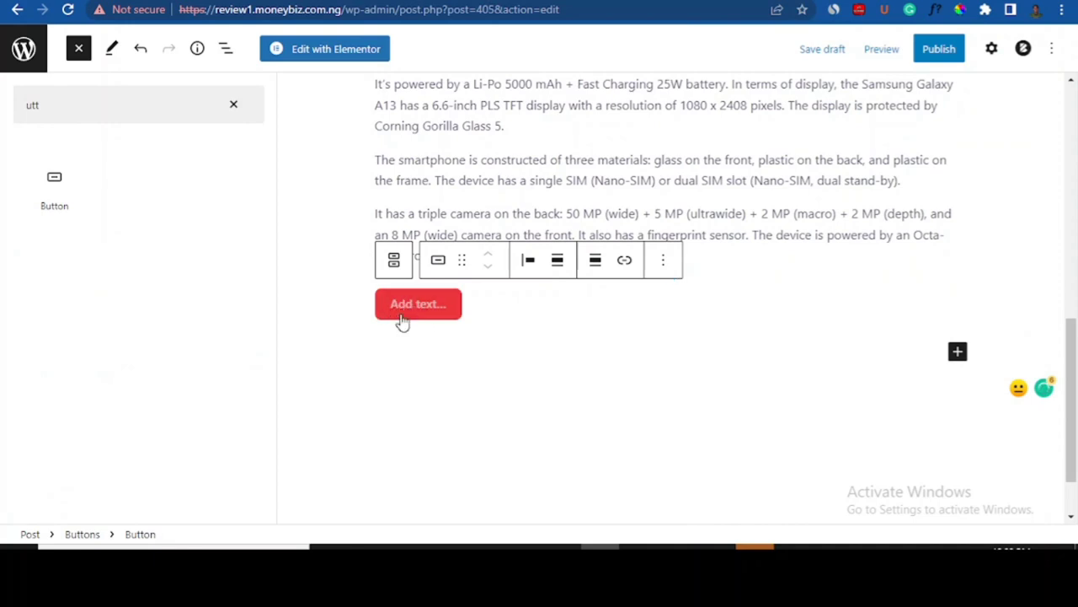
- Label the button 'GET IT HERE' and move to a new line below it
left_click(557, 262)
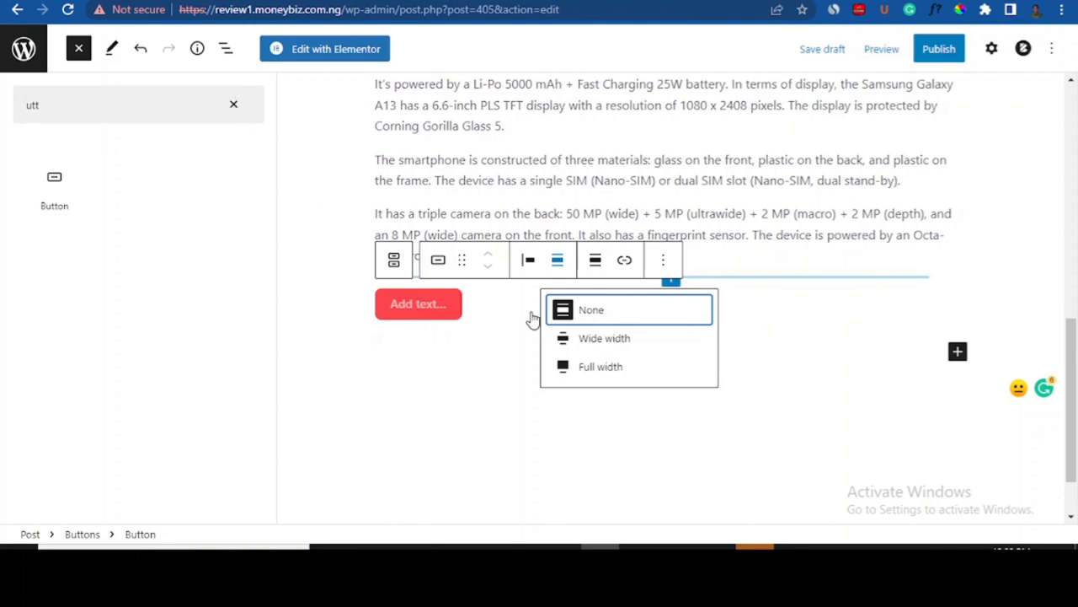
left_click(405, 312)
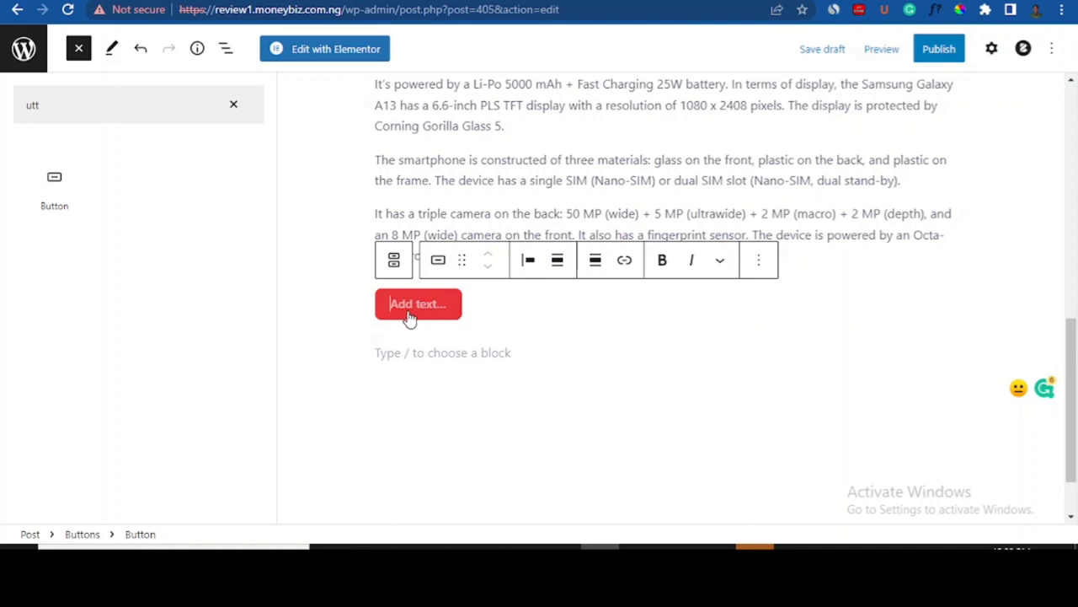
type("G")
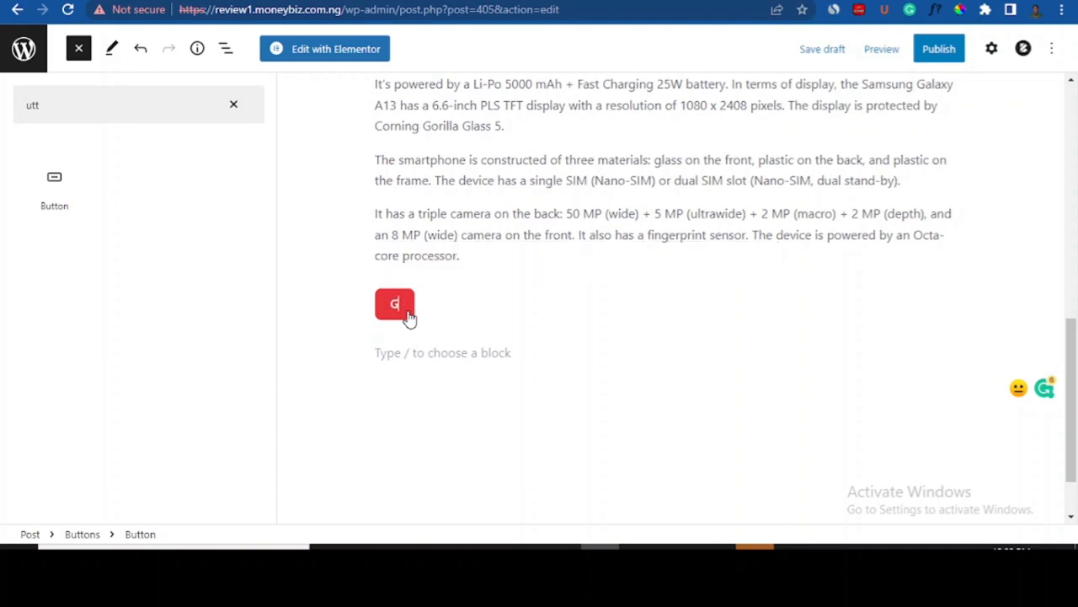
type("ET IT HERE")
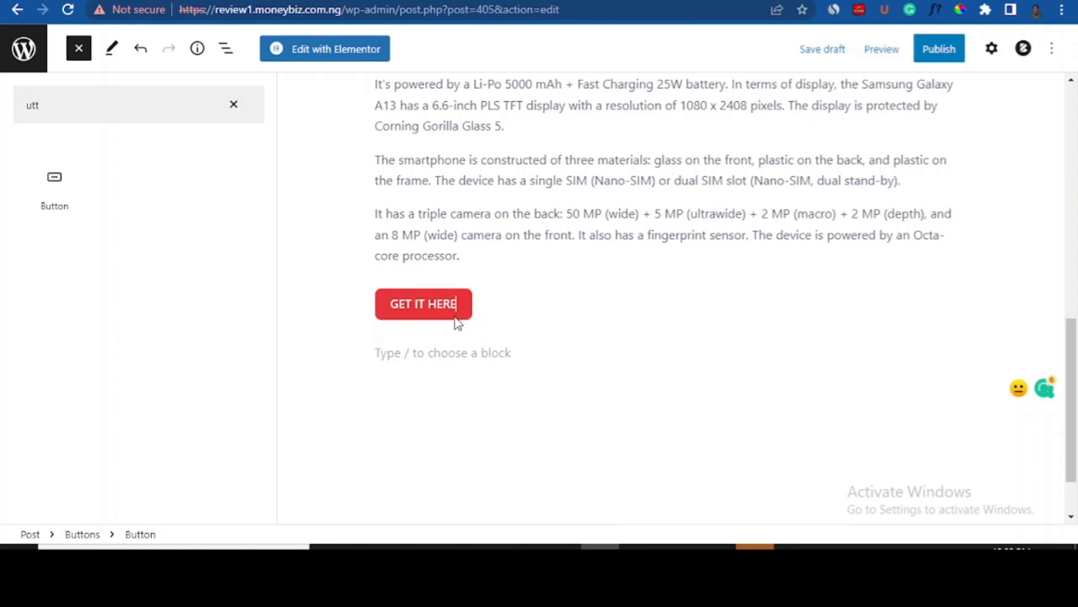
left_click(444, 310)
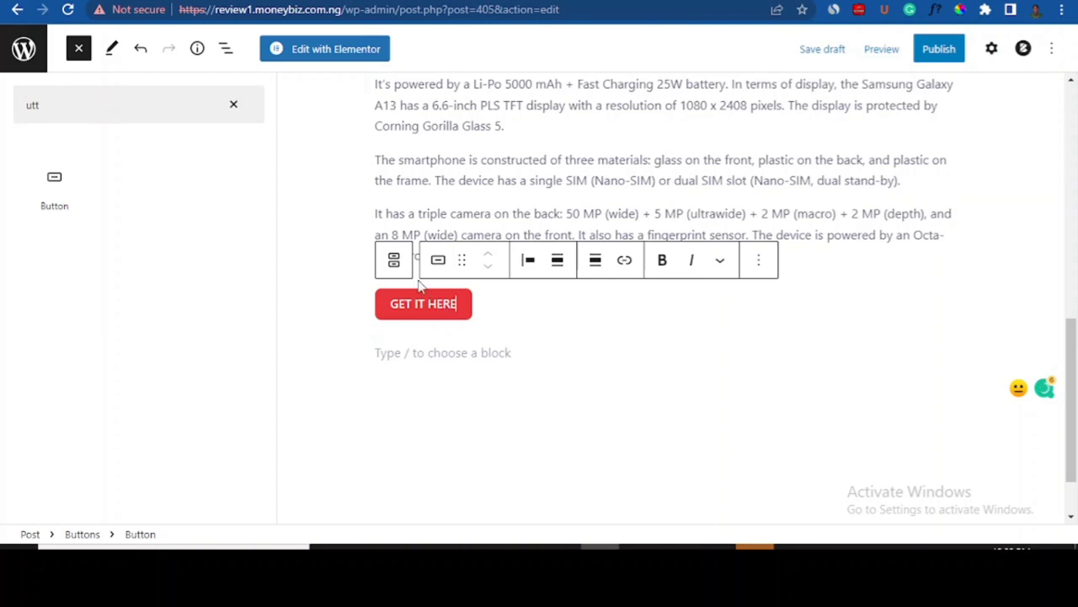
key("Down")
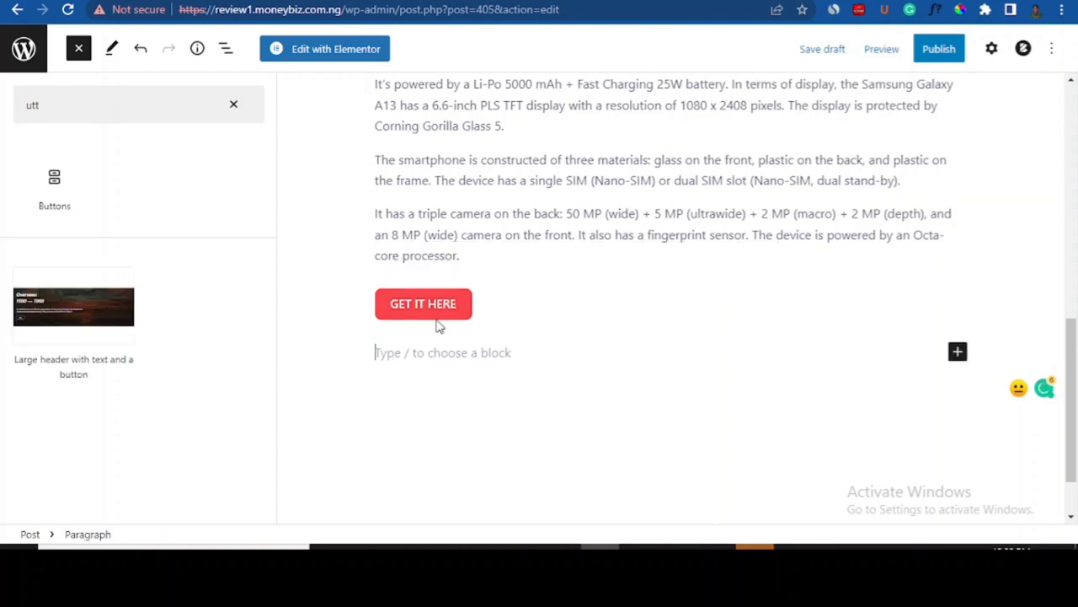
- Set the GET IT HERE button link to open in a new tab, then select the Jumia product URL
left_click(236, 105)
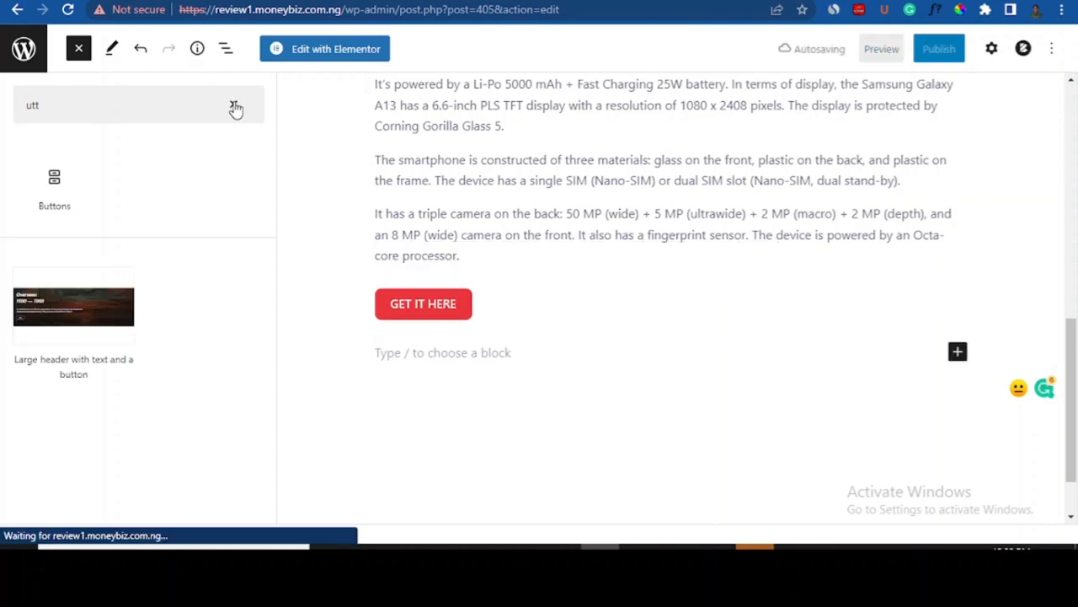
left_click(460, 313)
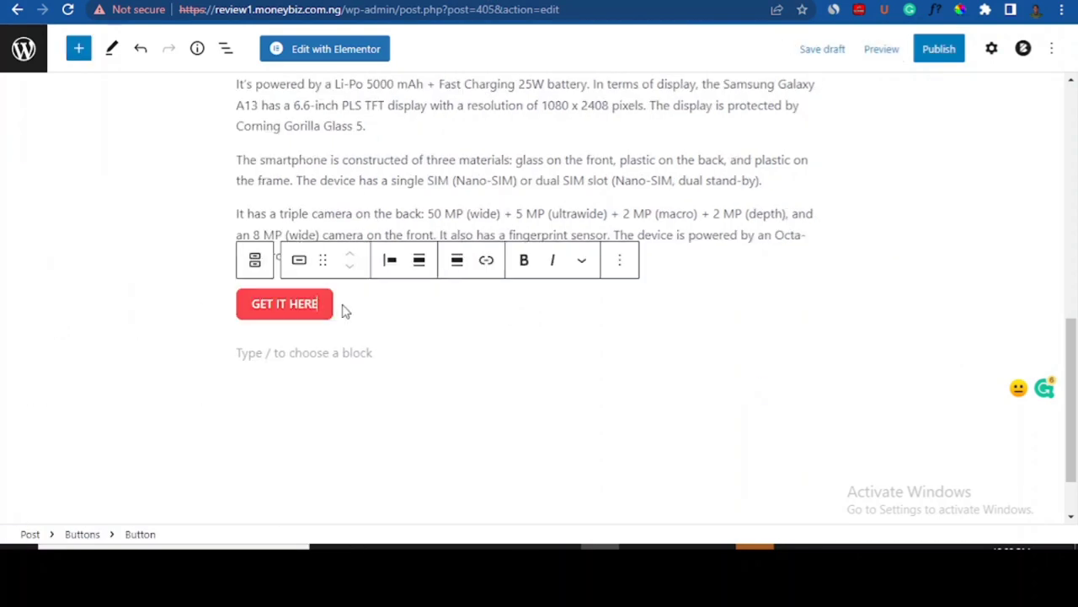
left_click(621, 262)
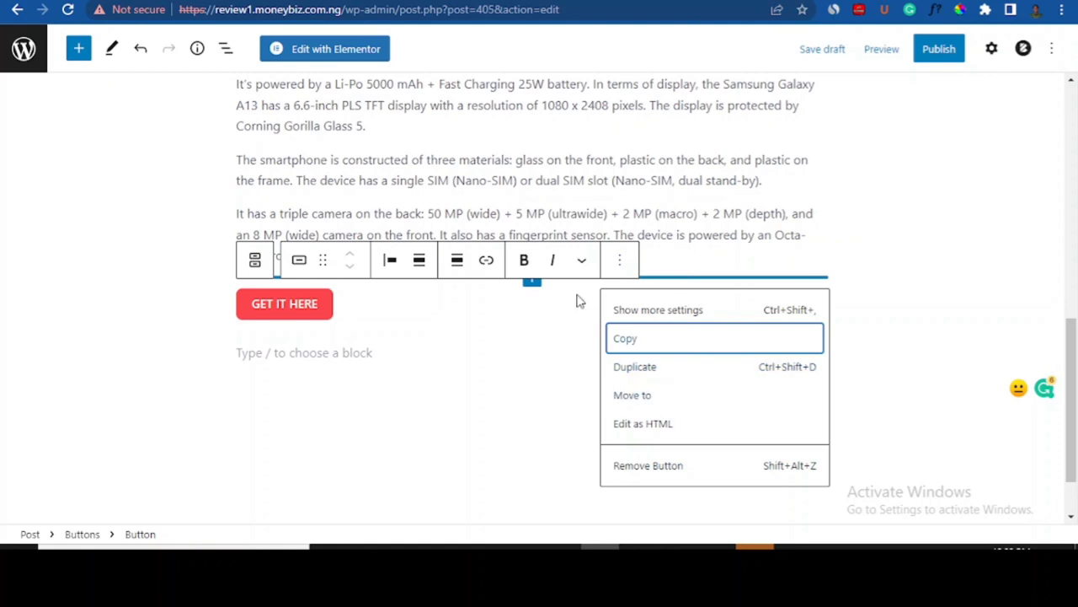
left_click(581, 262)
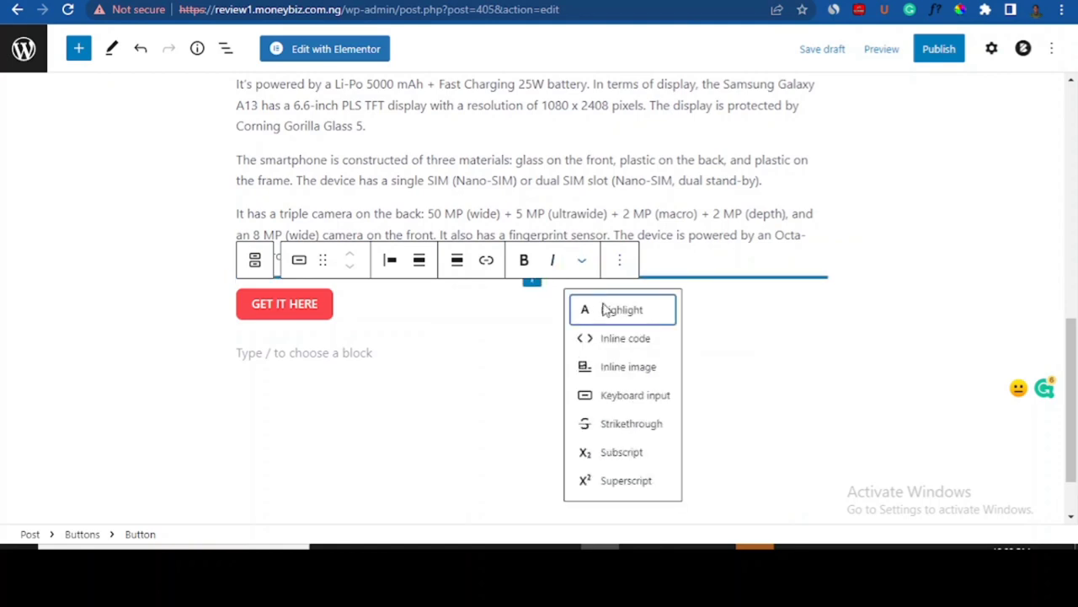
left_click(487, 261)
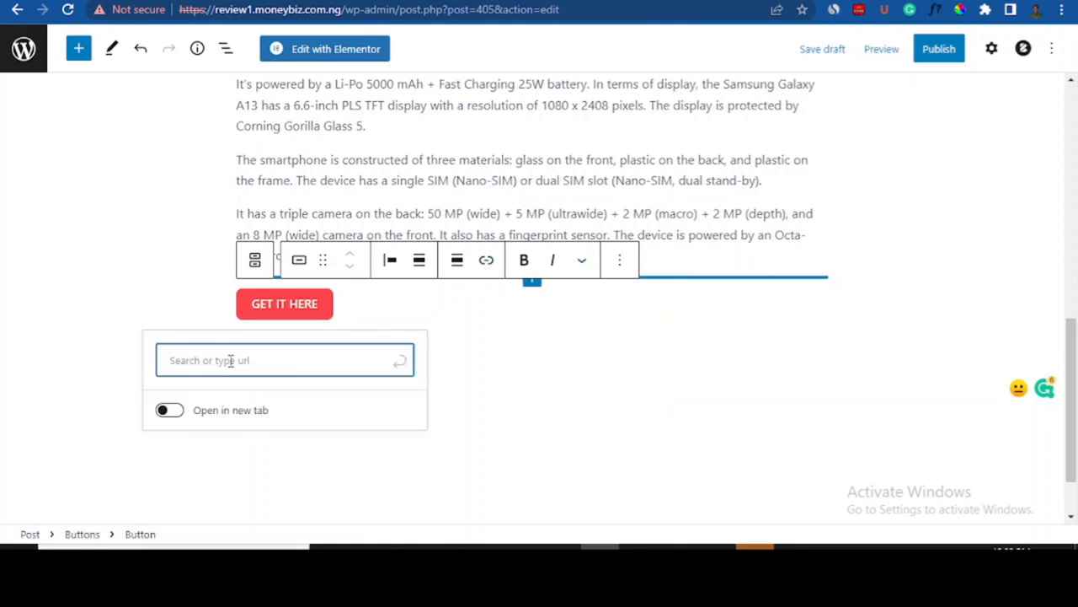
left_click(164, 410)
left_click(217, 362)
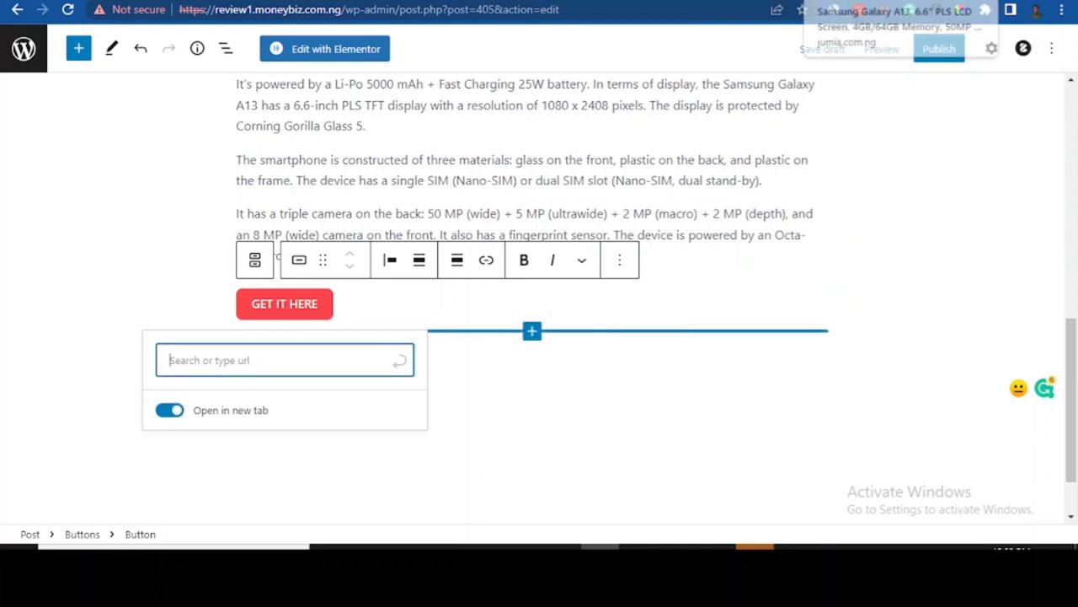
left_click(877, 1)
left_click(244, 16)
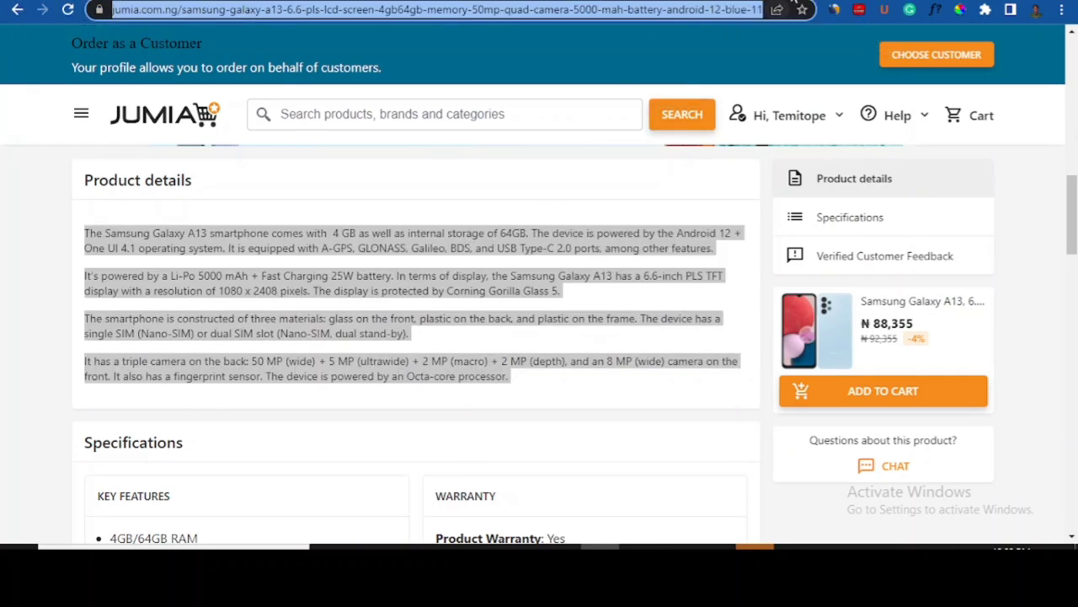
- In the Jumia KOL dashboard, open Custom Links › Jumia eCommerce and choose Nigeria
left_click(847, 1)
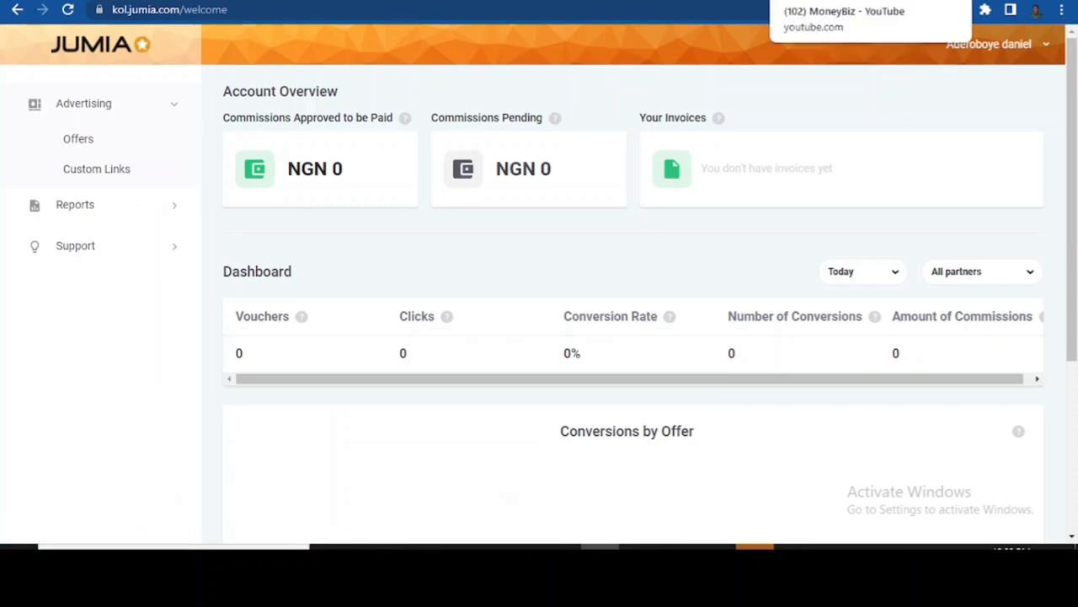
left_click(801, 1)
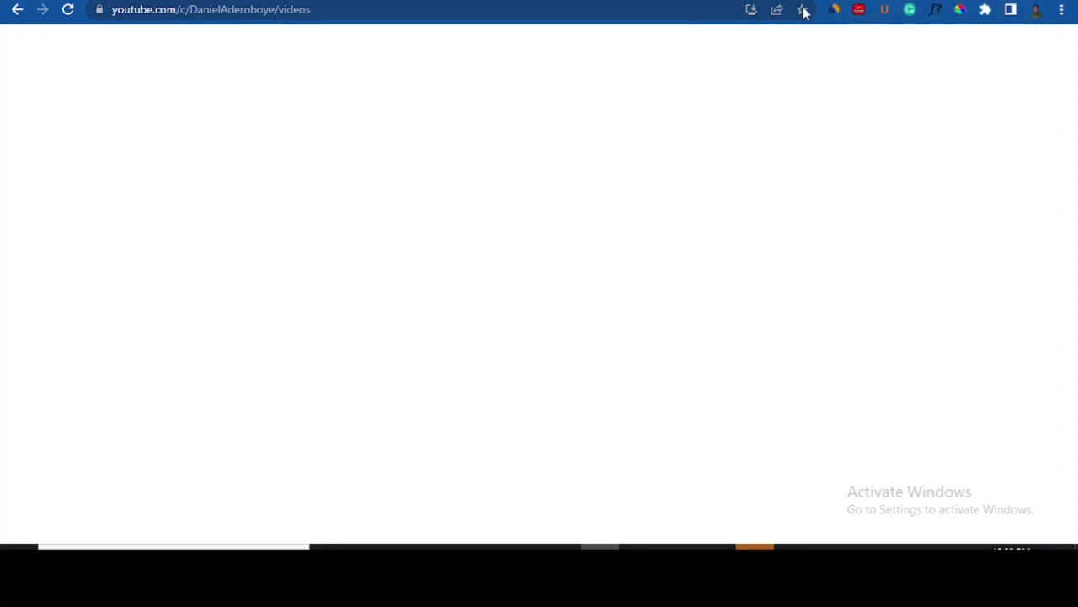
left_click(876, 0)
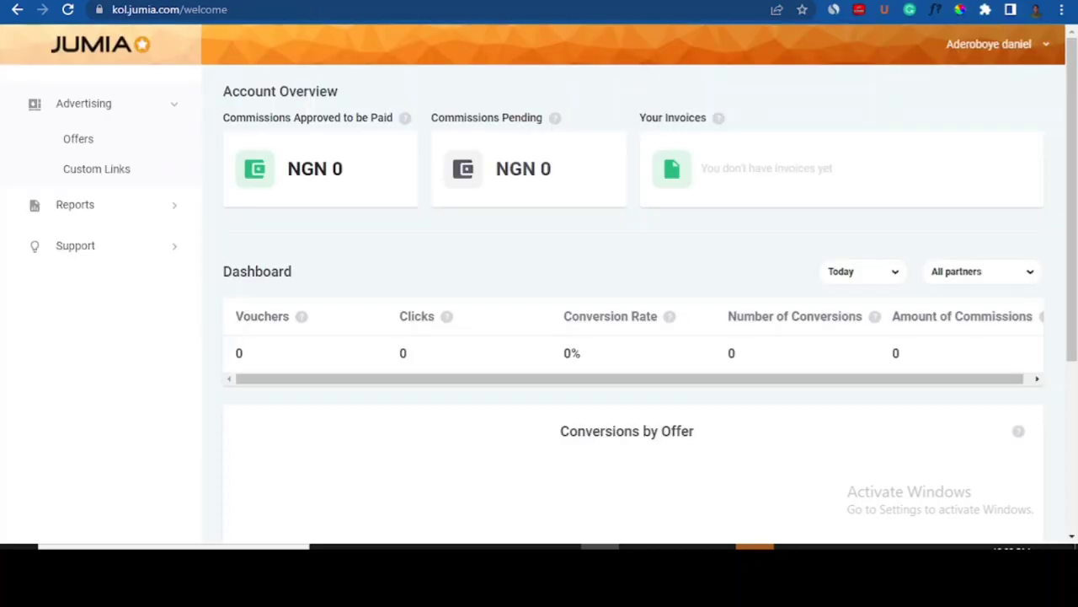
left_click(825, 2)
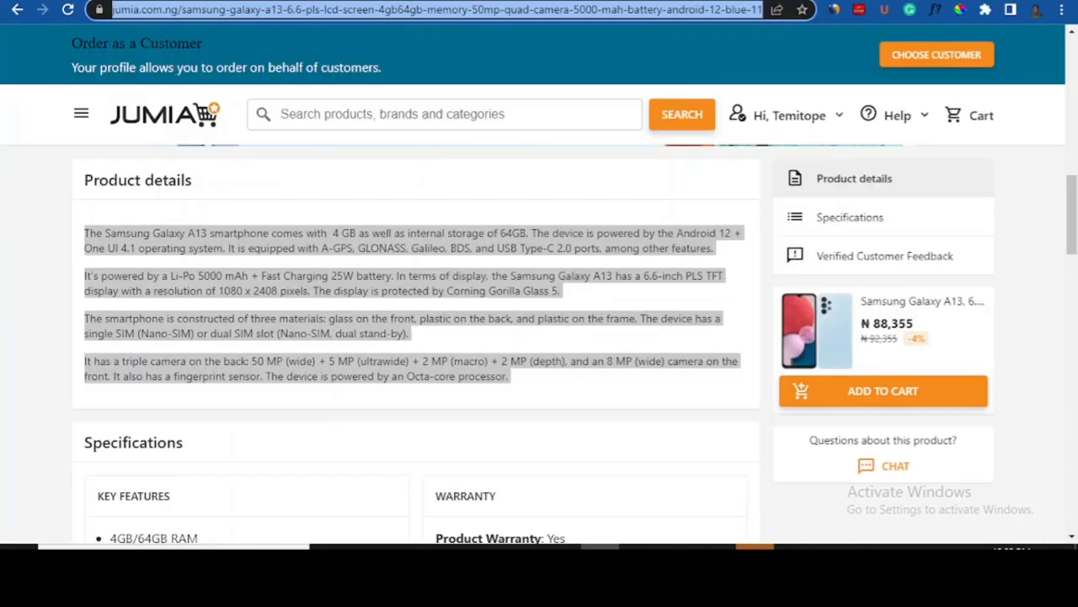
left_click(834, 2)
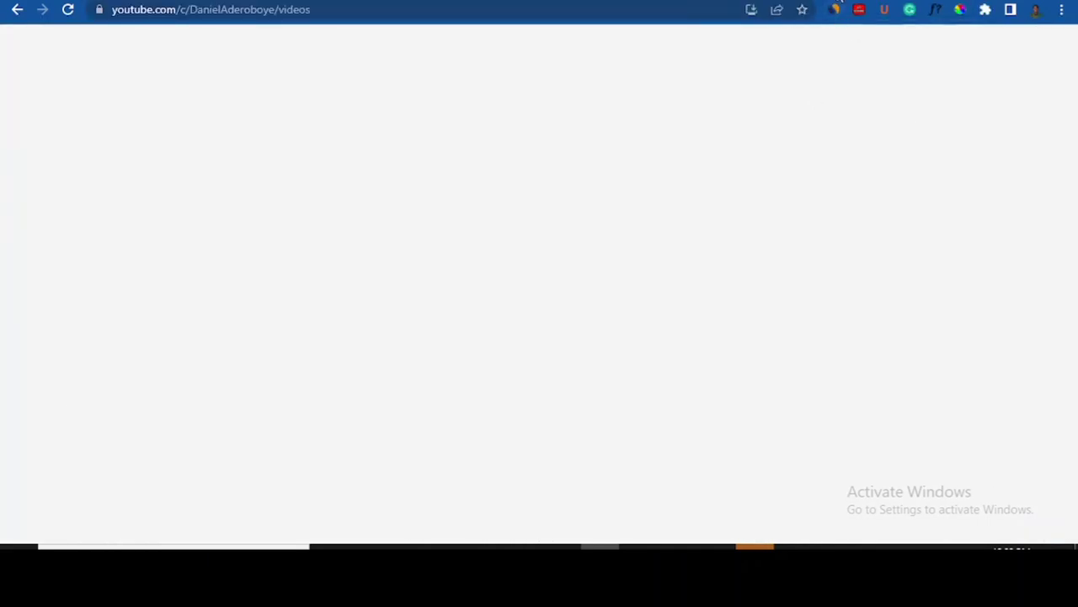
left_click(876, 0)
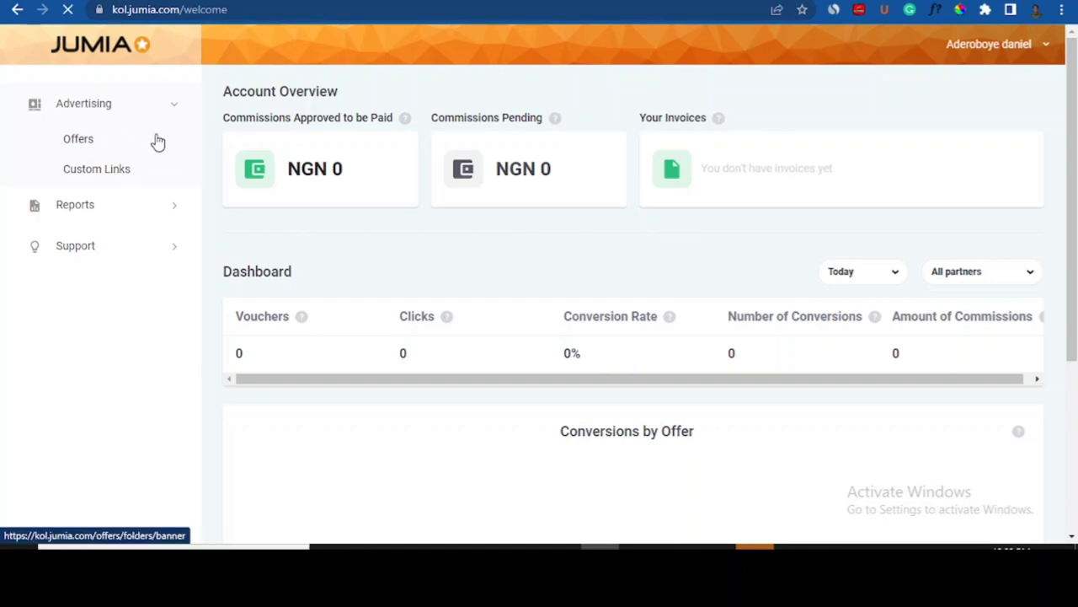
left_click(112, 179)
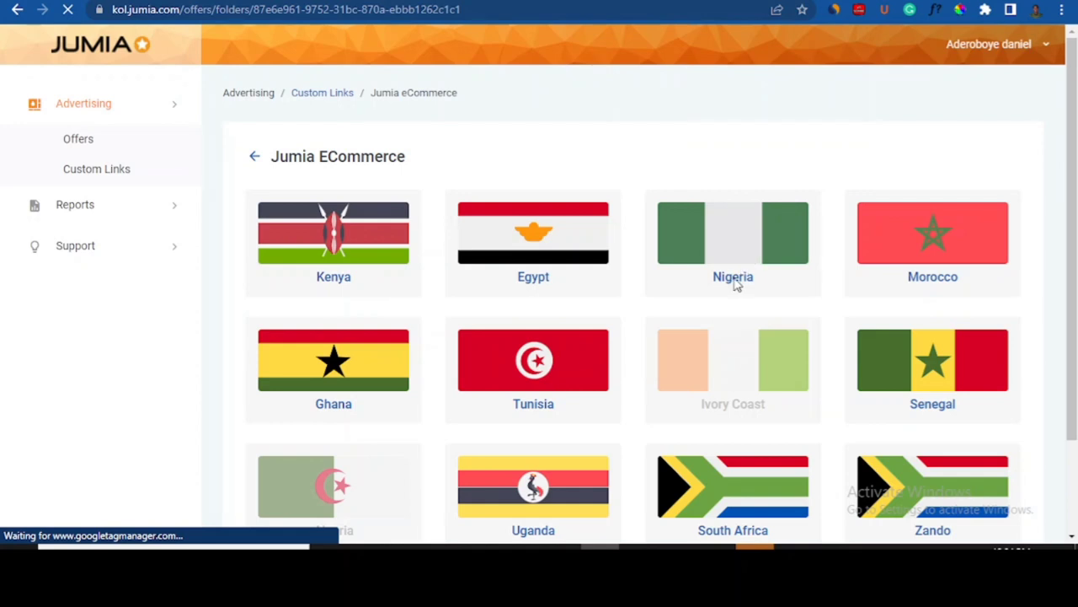
left_click_drag(1076, 149, 1076, 226)
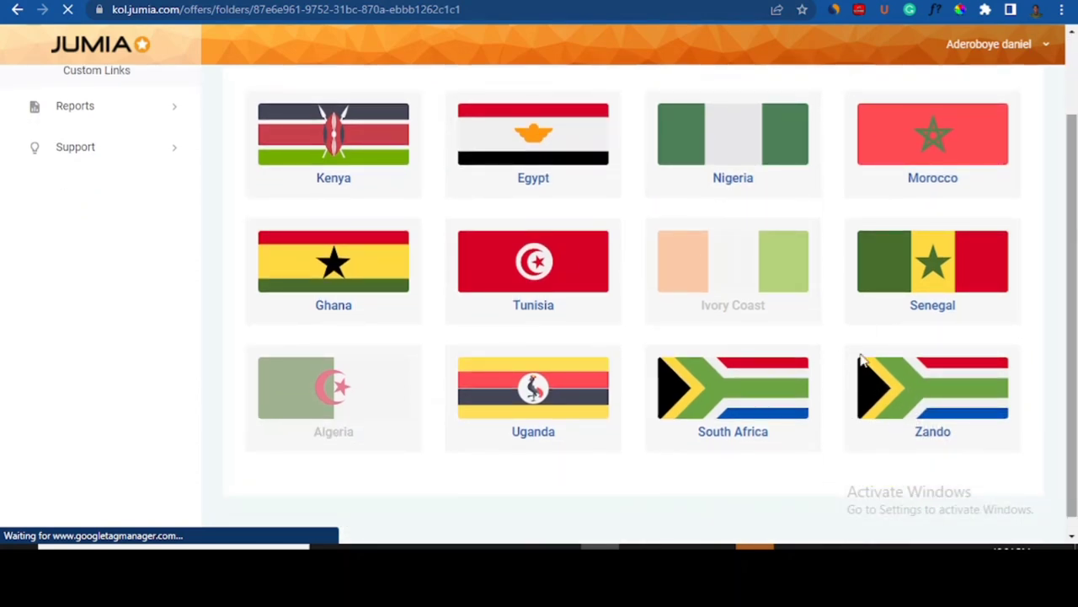
left_click(733, 179)
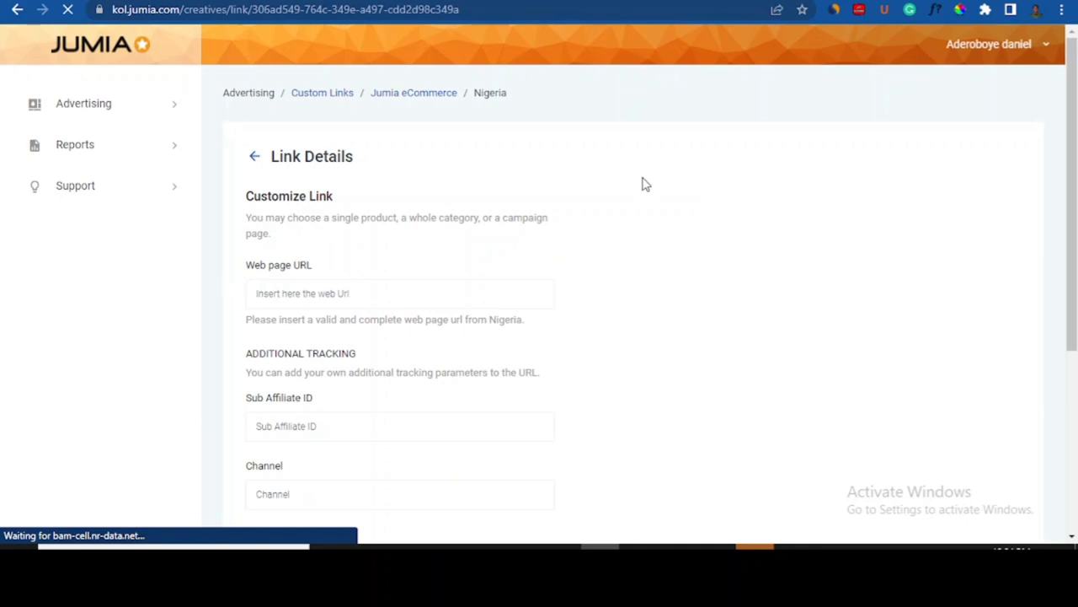
- Paste the Galaxy A13 product URL into Link Details, copy the generated advertising link, and return to WordPress
scroll(1077, 130, "down", 1)
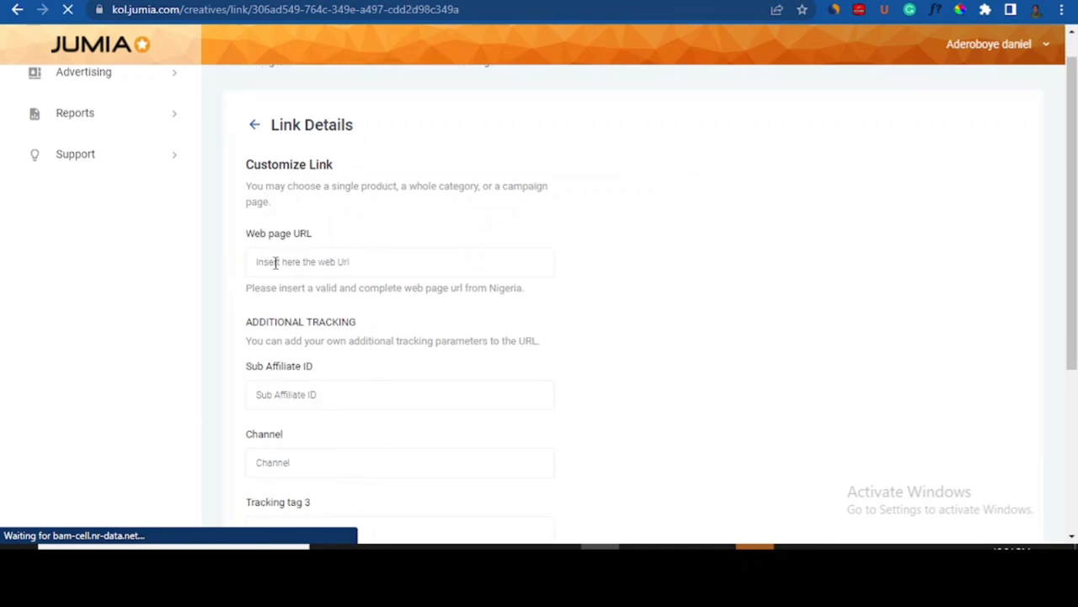
left_click(323, 262)
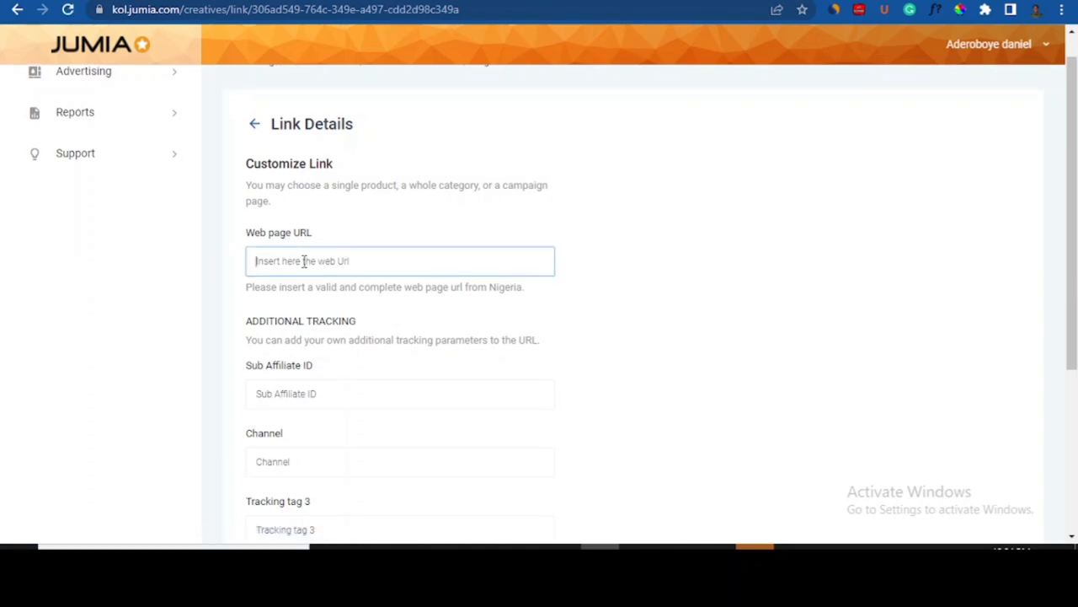
key("ctrl+v")
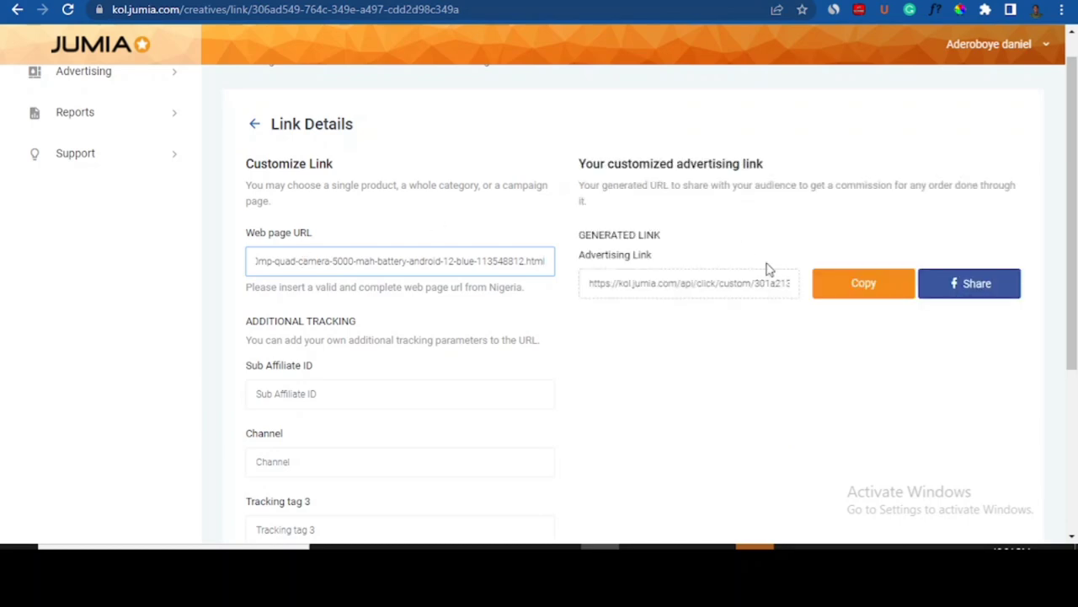
left_click(866, 291)
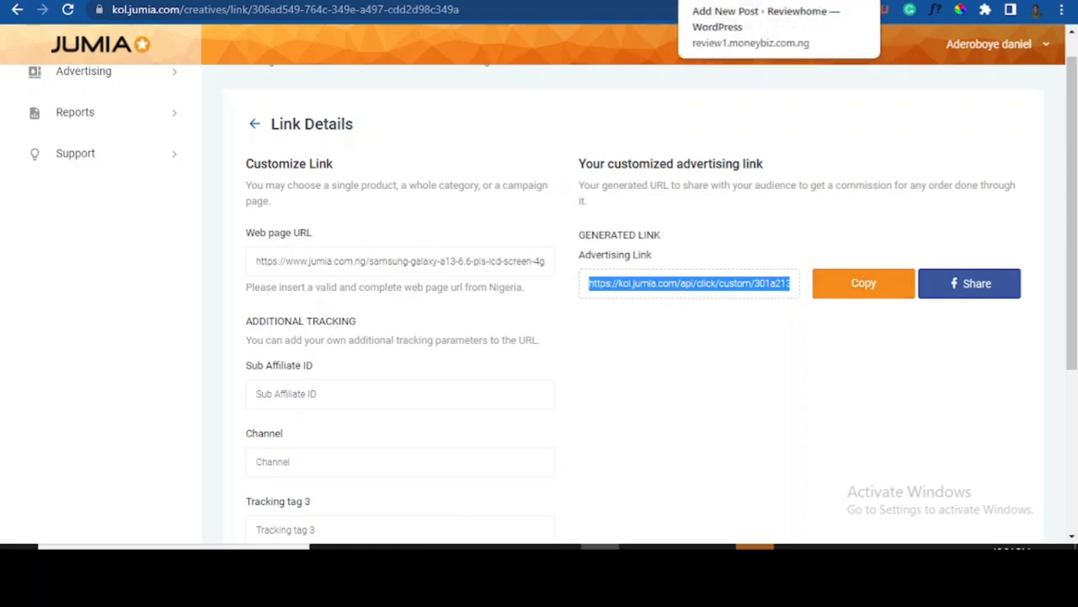
left_click(724, 1)
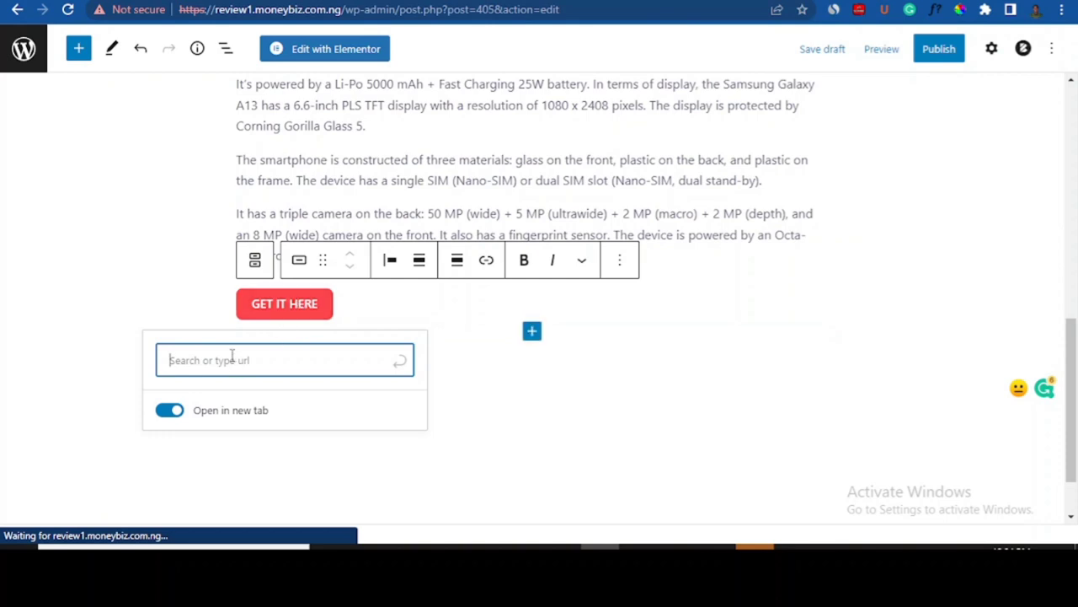
- Paste the Jumia affiliate URL as the GET IT HERE button's link, apply it, and recheck it
key("ctrl+v")
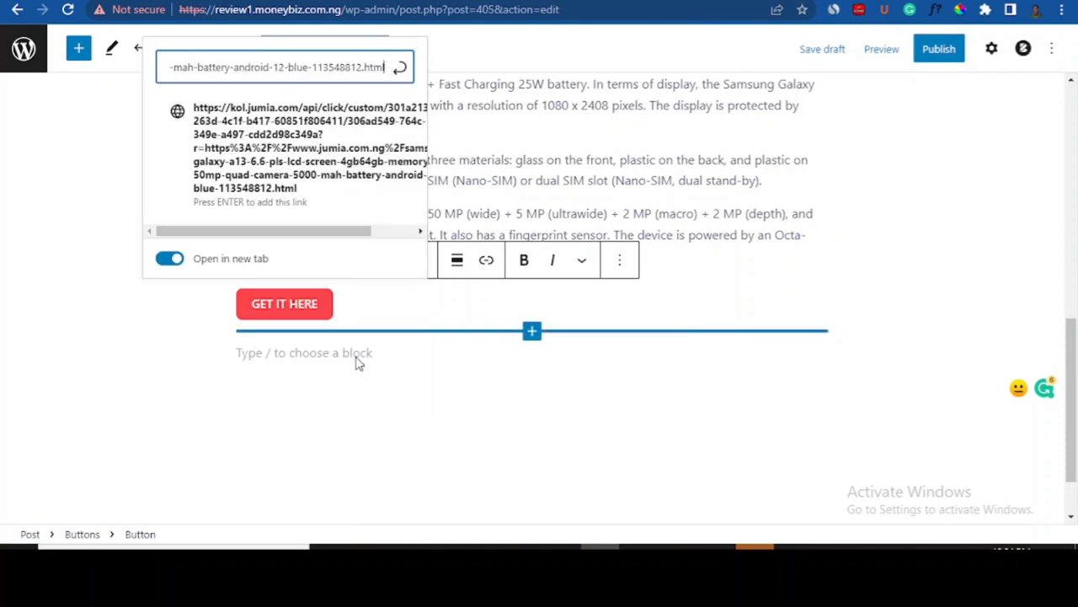
left_click(403, 74)
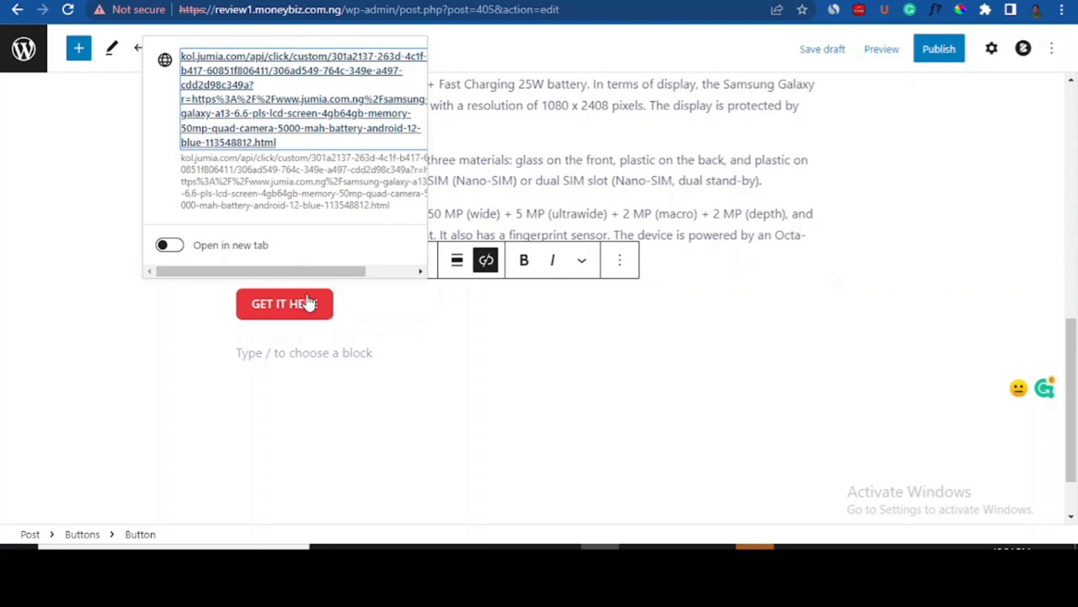
left_click(790, 337)
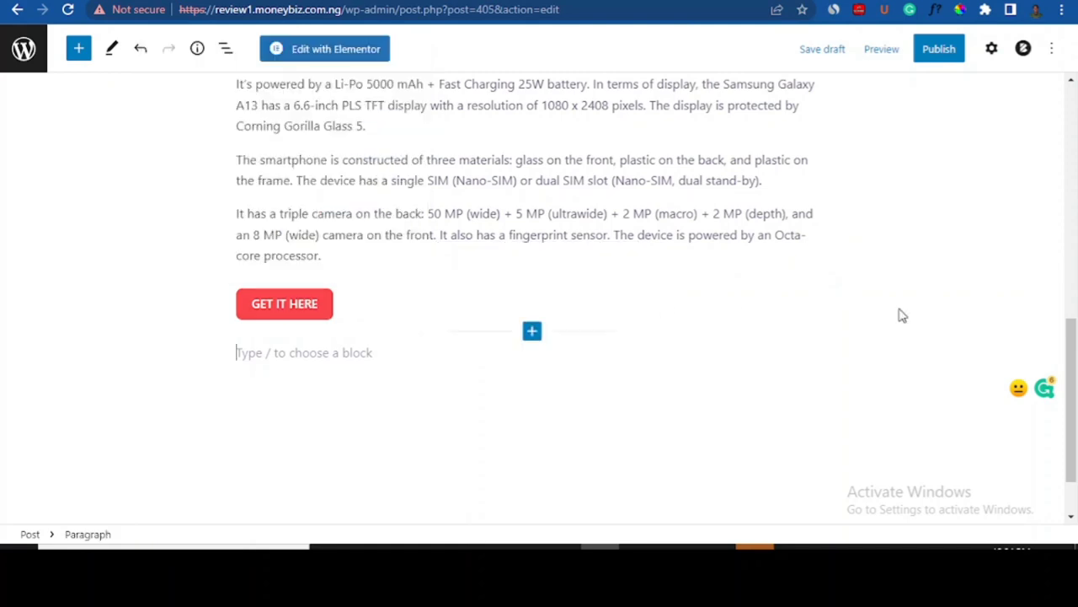
key("Up")
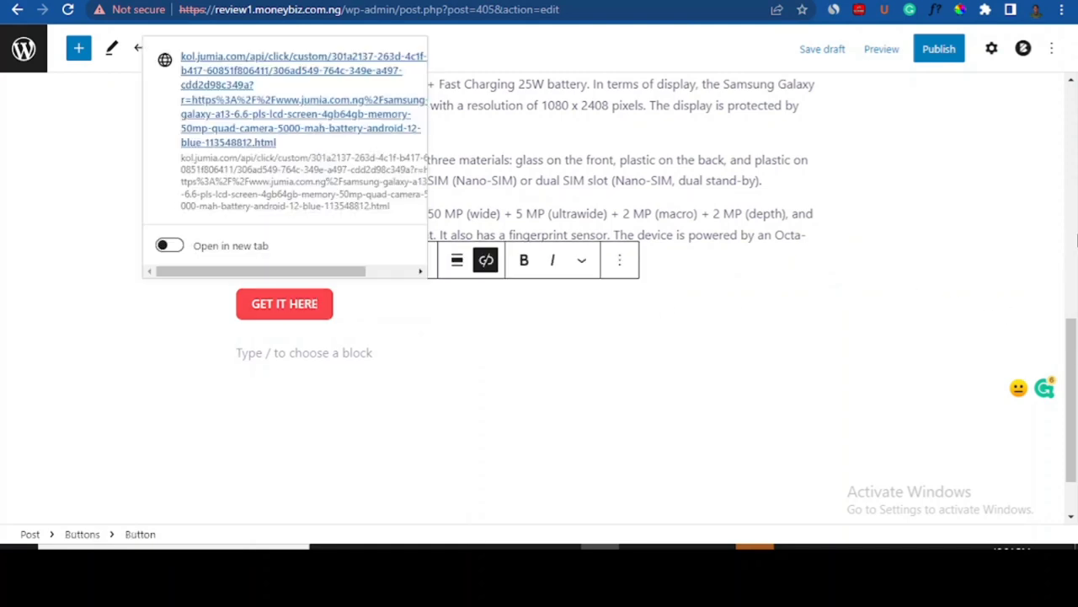
left_click(625, 197)
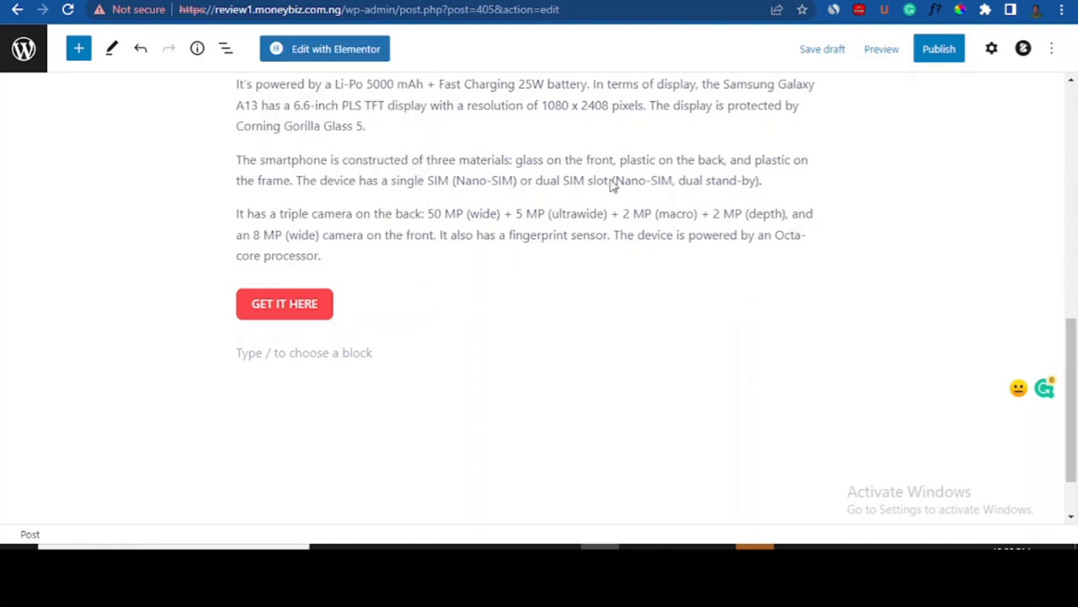
left_click(688, 180)
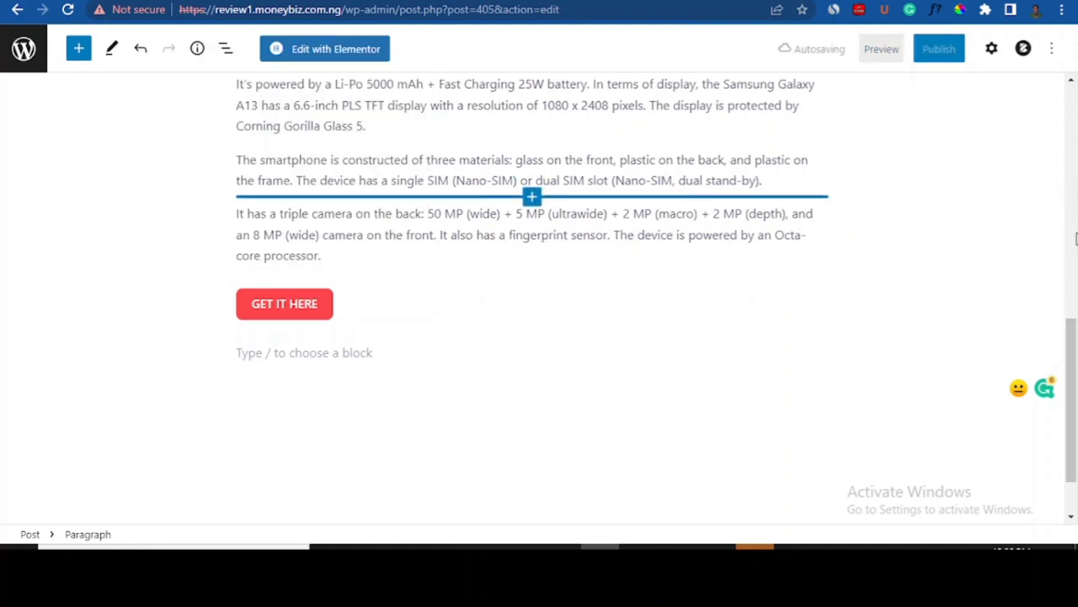
- Open the Featured image picker from the Post settings sidebar, then go to the Jumia product tab
left_click(1075, 240)
left_click_drag(1075, 214, 1074, 111)
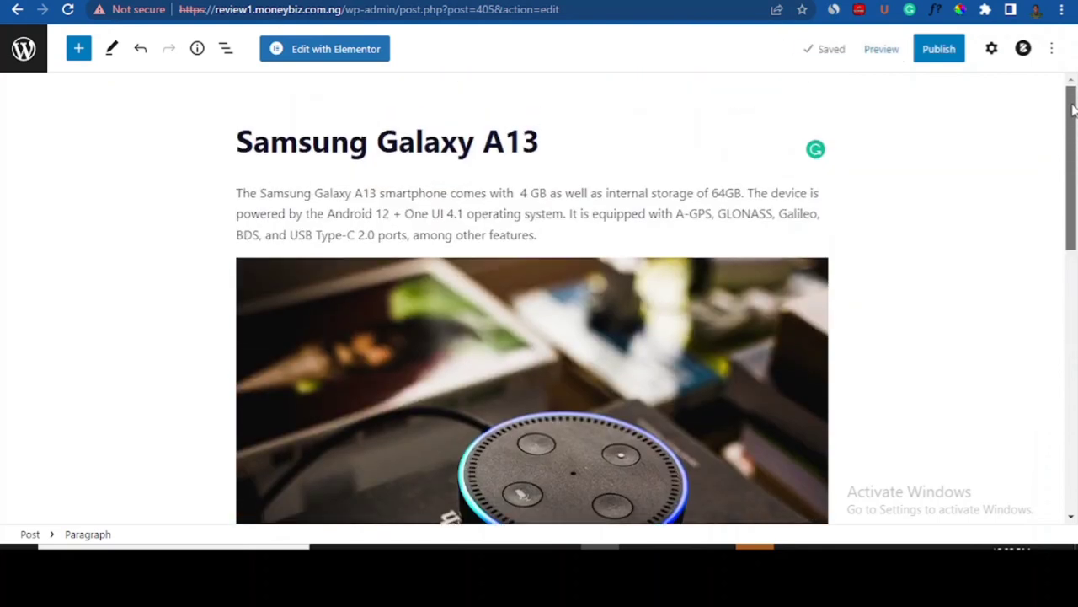
left_click(994, 50)
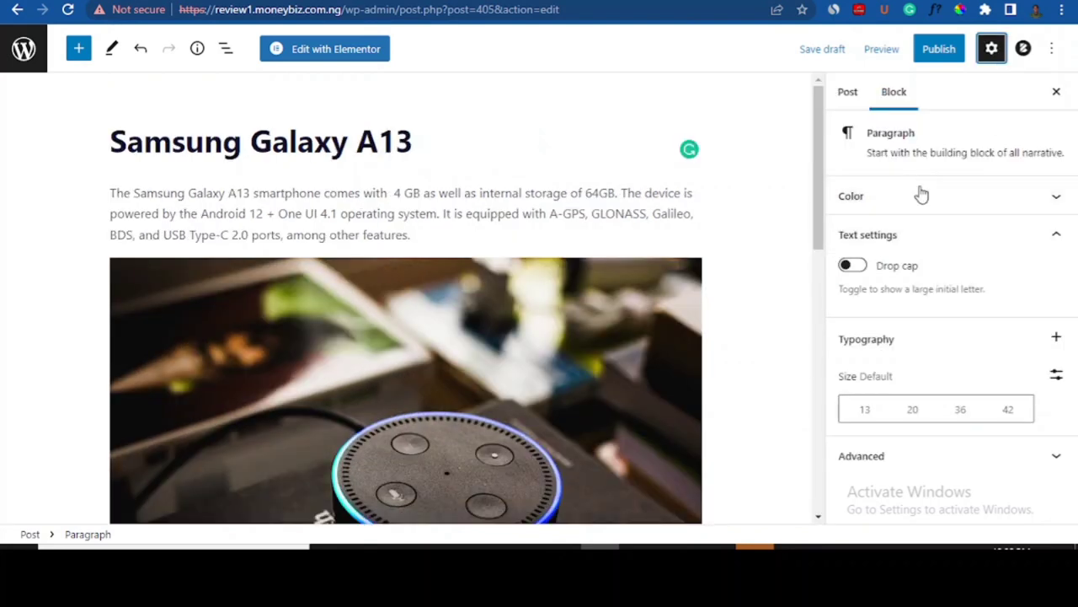
left_click(845, 108)
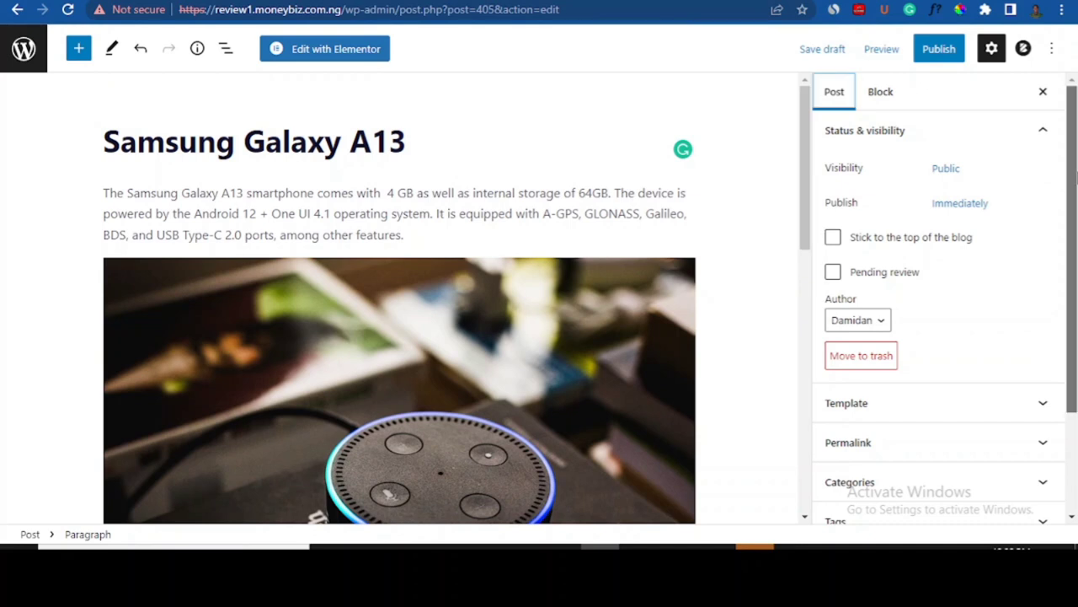
scroll(935, 337, "down", 3)
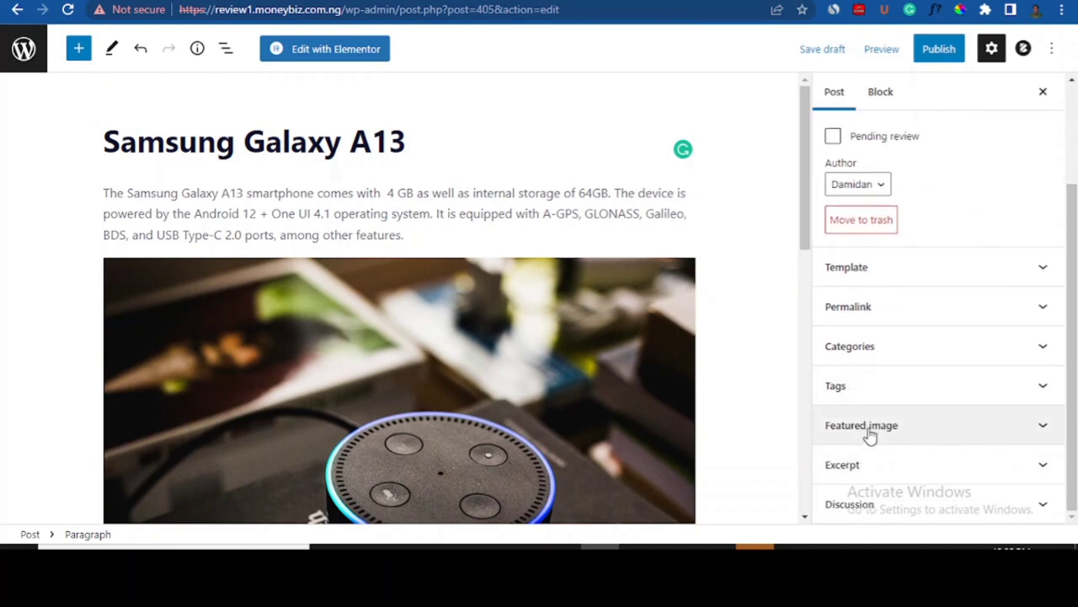
left_click(1042, 426)
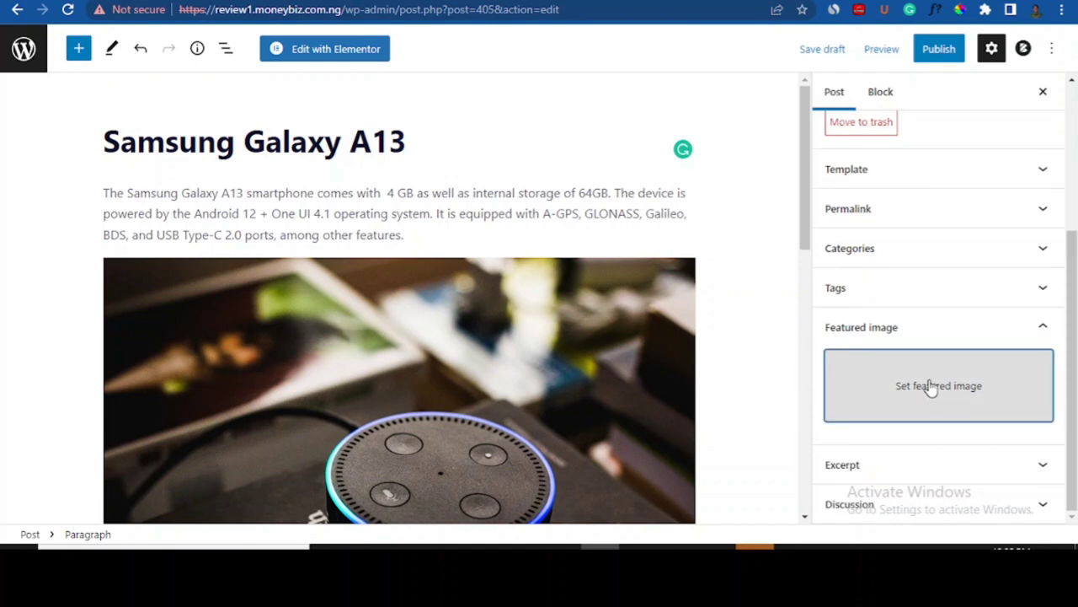
left_click(914, 386)
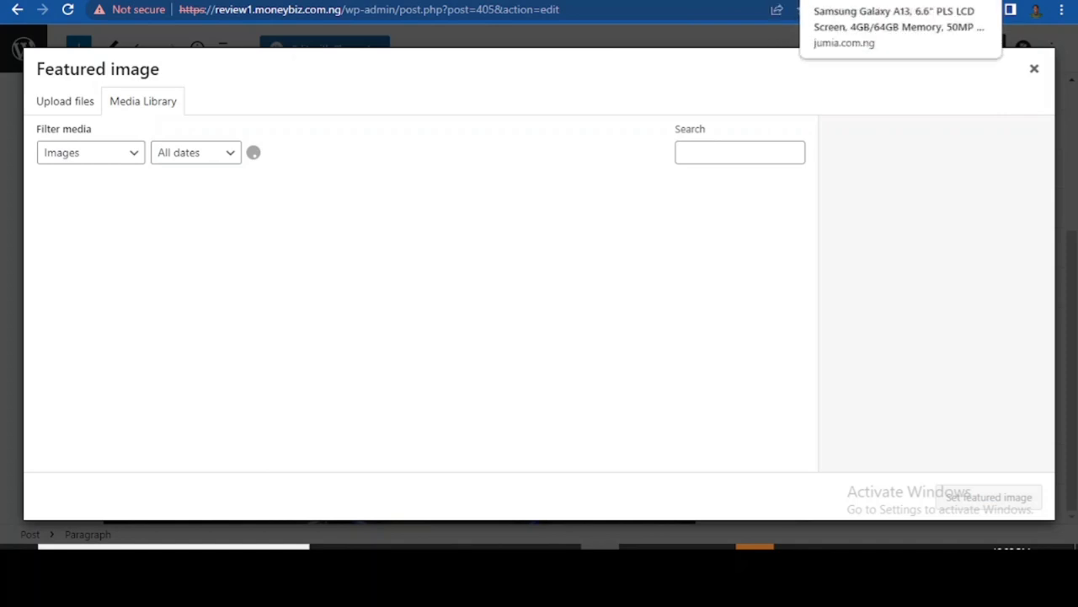
left_click(838, 1)
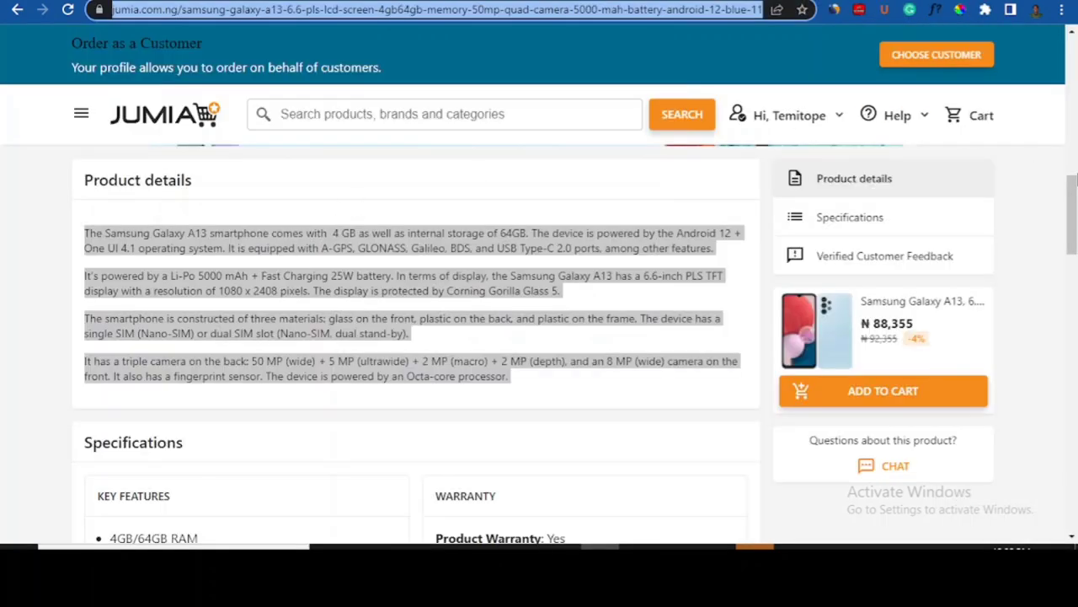
- Save the Galaxy A13 product photo from Jumia to the desktop as 1.jpg
left_click_drag(1073, 179, 1072, 50)
right_click(163, 329)
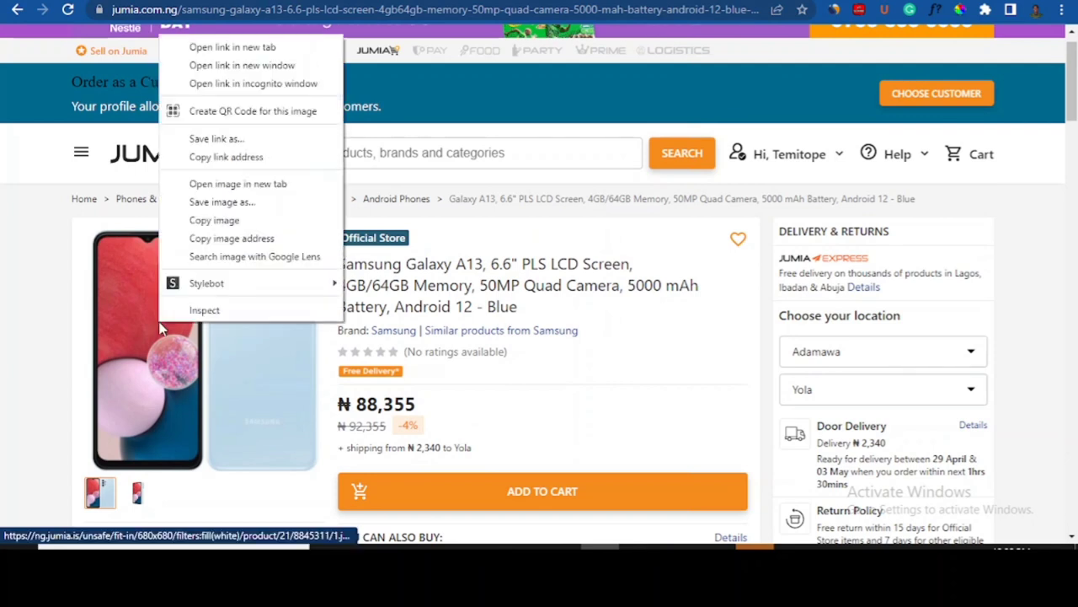
left_click(233, 204)
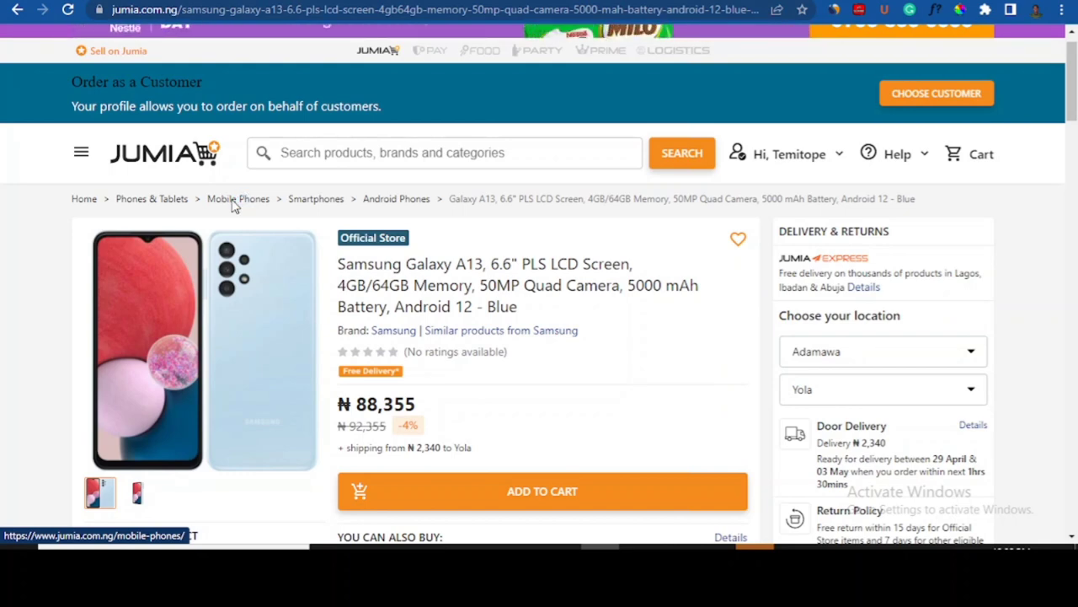
key("ctrl+s")
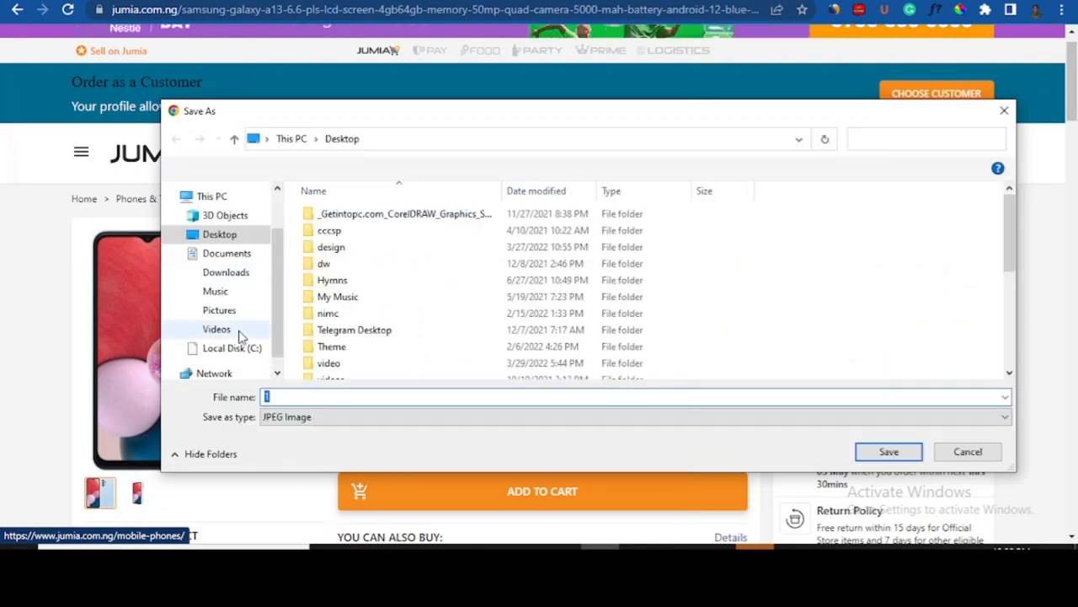
left_click(886, 452)
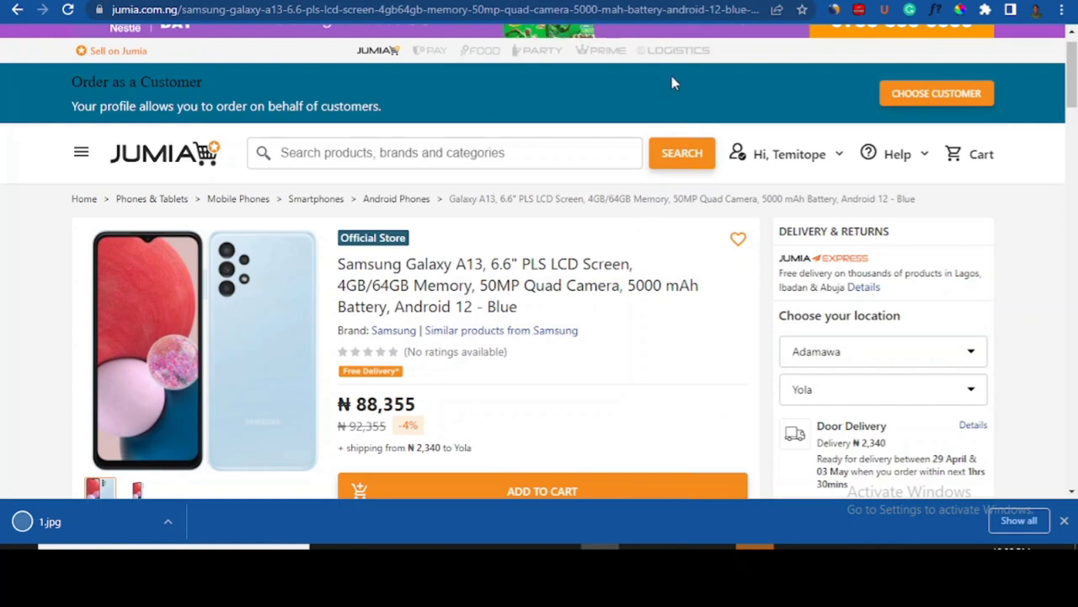
left_click(731, 1)
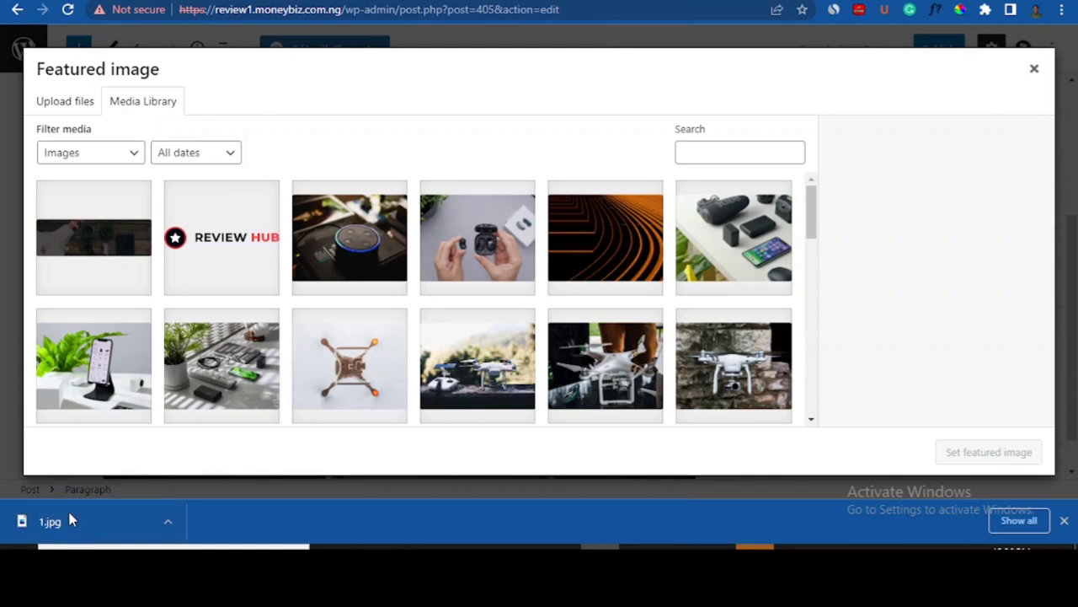
- Upload 1.jpg with alt text and title 'samsung galaxy' and set it as the featured image
left_click_drag(81, 511, 176, 293)
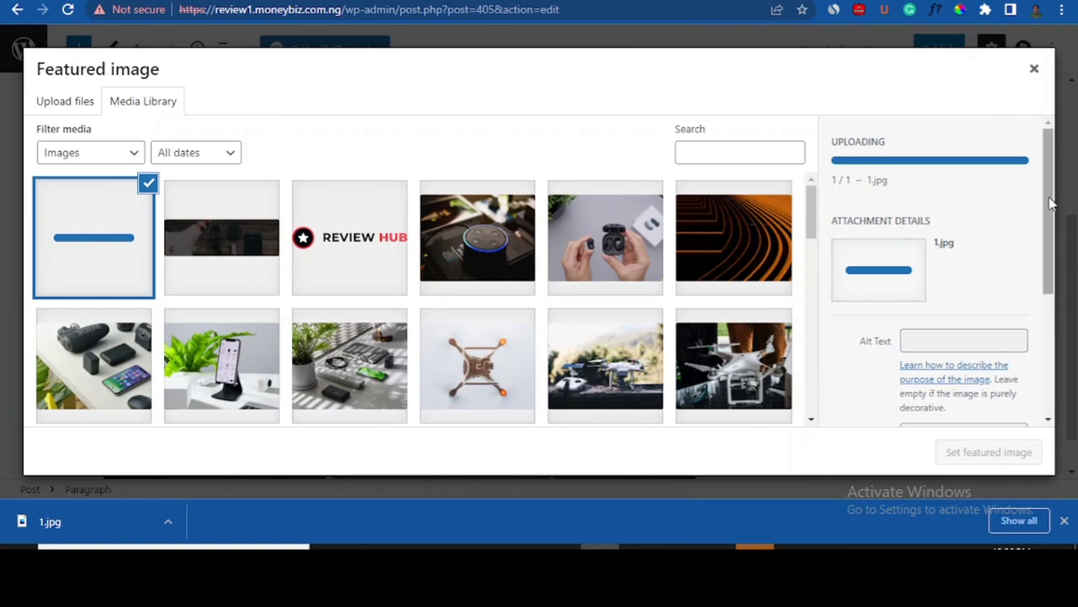
left_click_drag(1048, 199, 1043, 245)
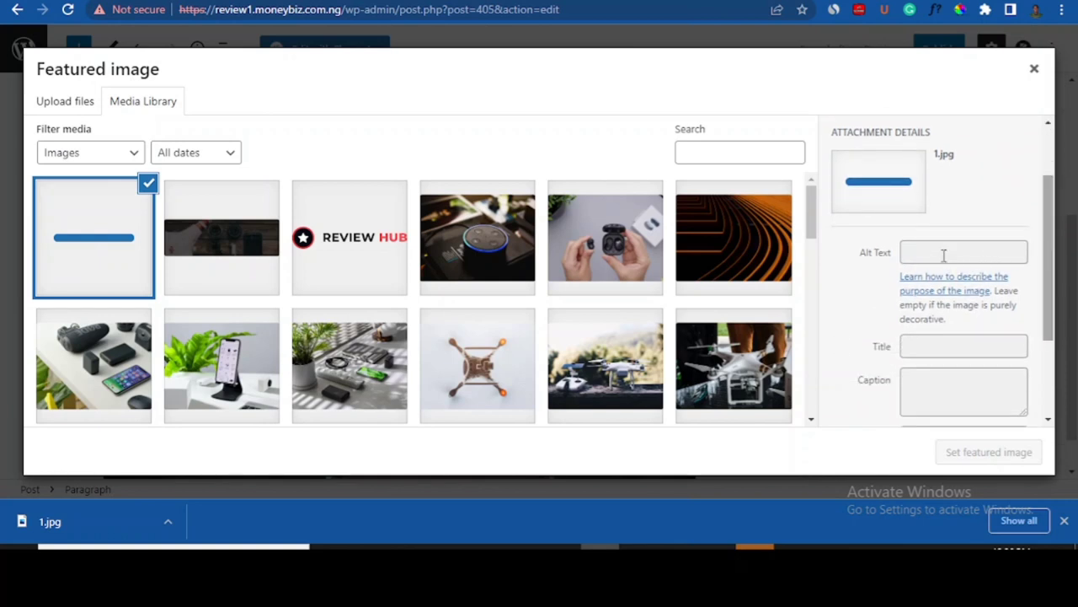
left_click(929, 283)
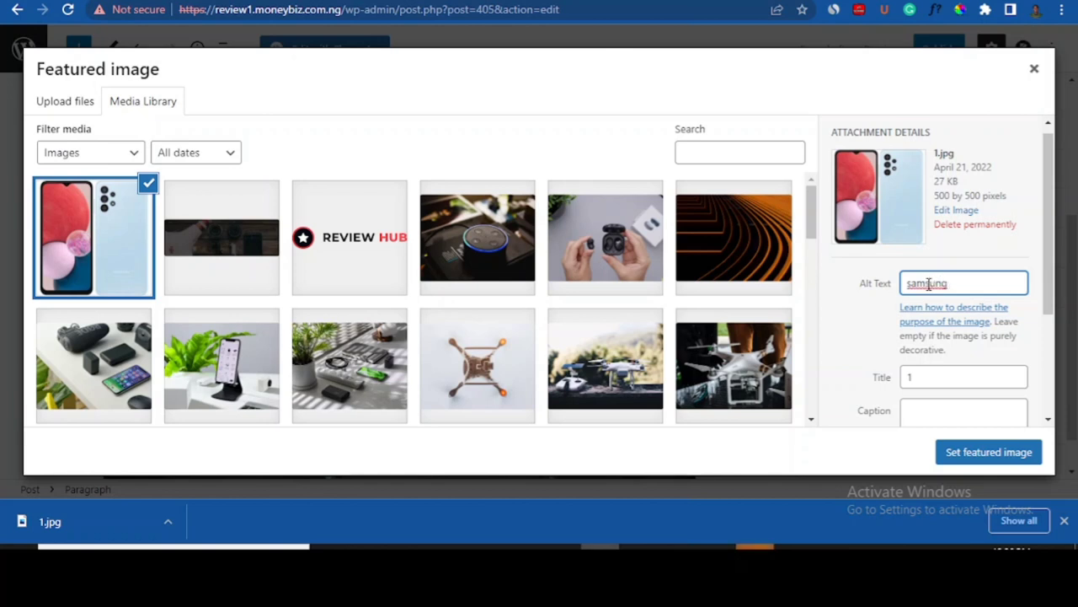
type("galaxy")
triple_click(920, 284)
key("ctrl+c")
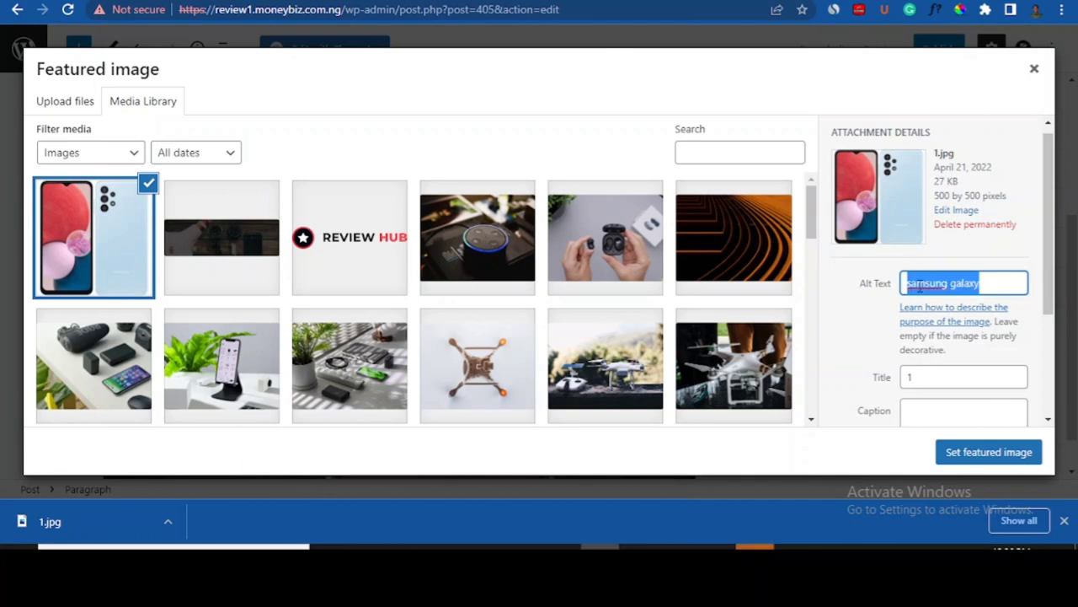
left_click(913, 379)
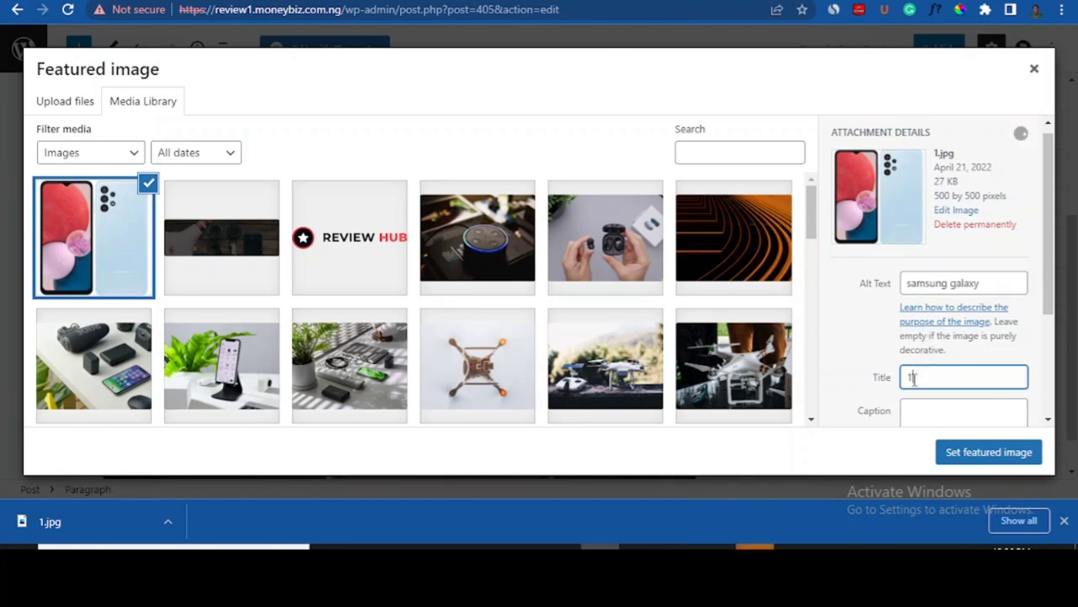
key("ctrl+v")
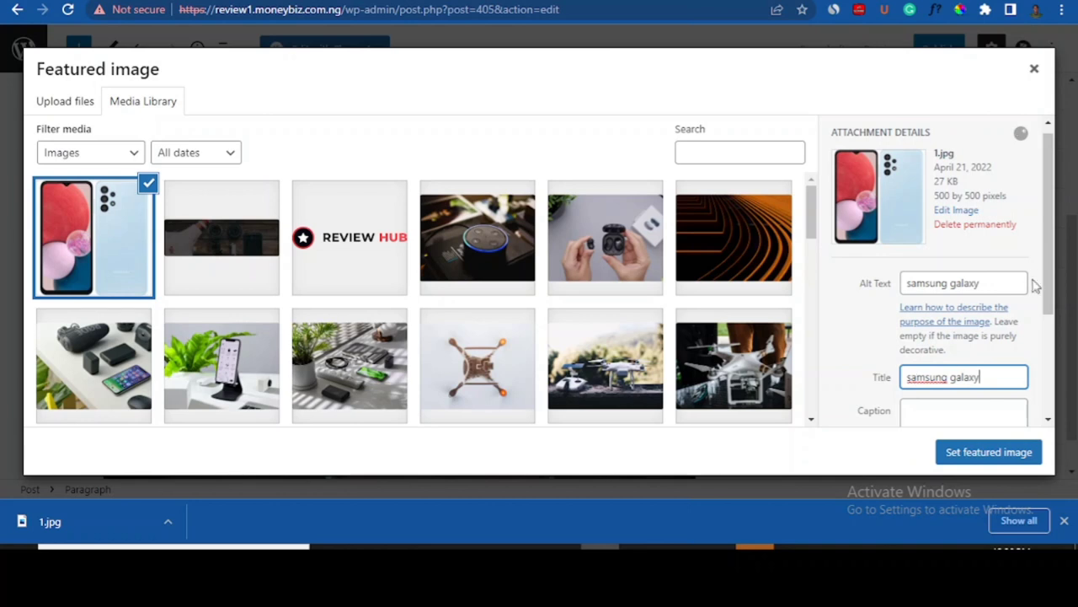
left_click_drag(1050, 281, 1043, 392)
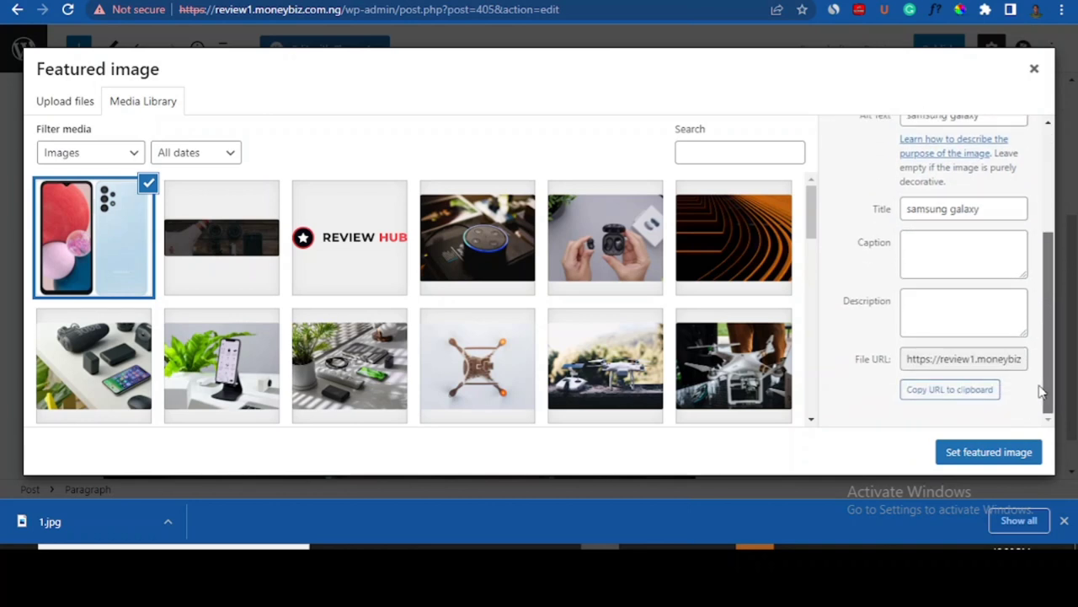
left_click(992, 455)
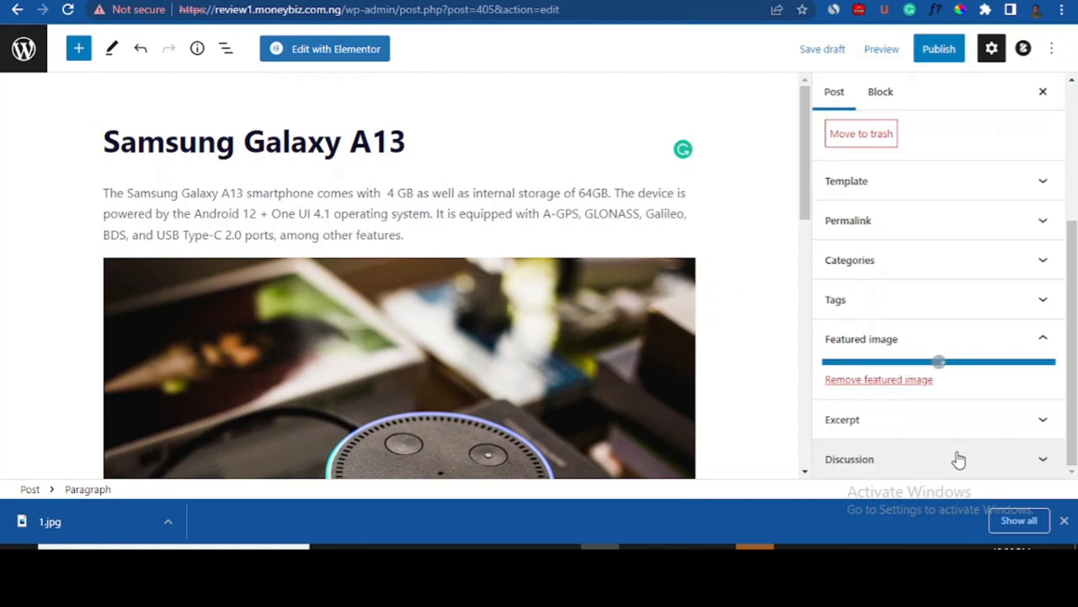
- Dismiss the downloads bar and publish the Samsung Galaxy A13 post, confirming in the pre-publish panel
left_click(1065, 517)
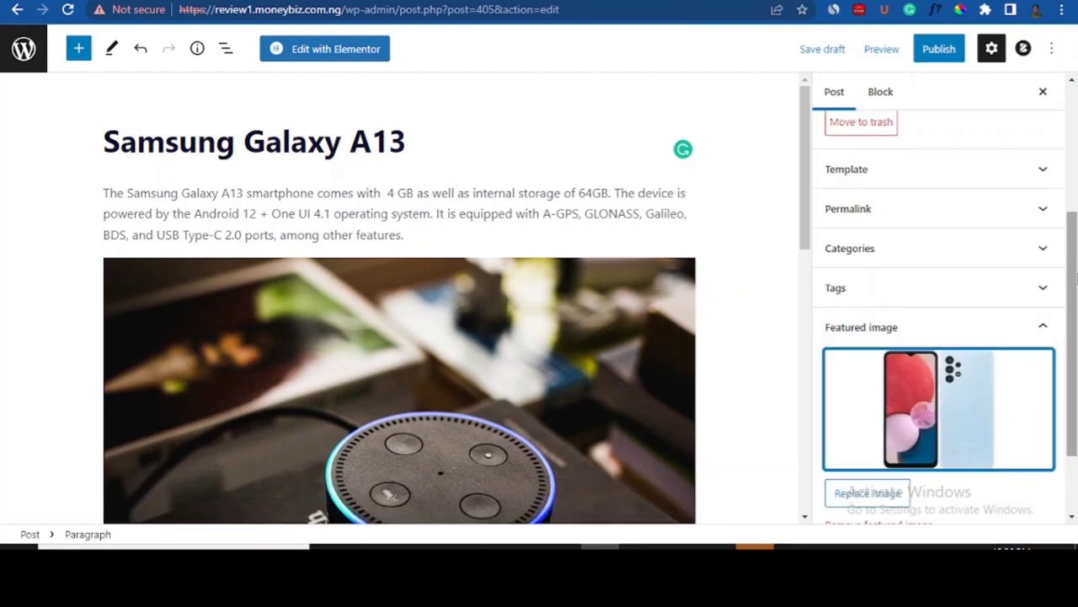
left_click_drag(1077, 282, 1077, 166)
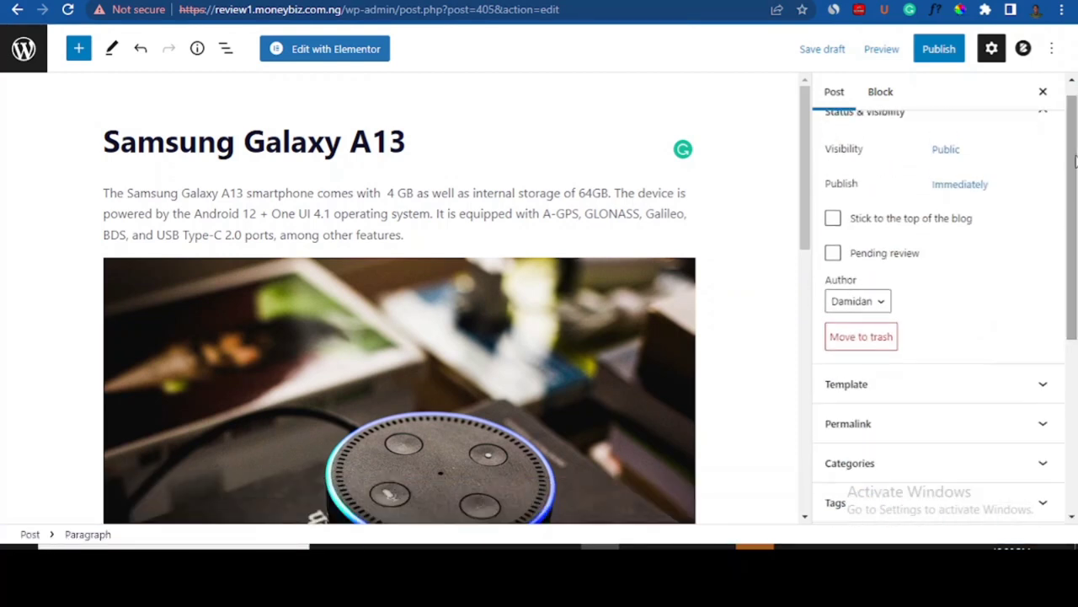
left_click(948, 56)
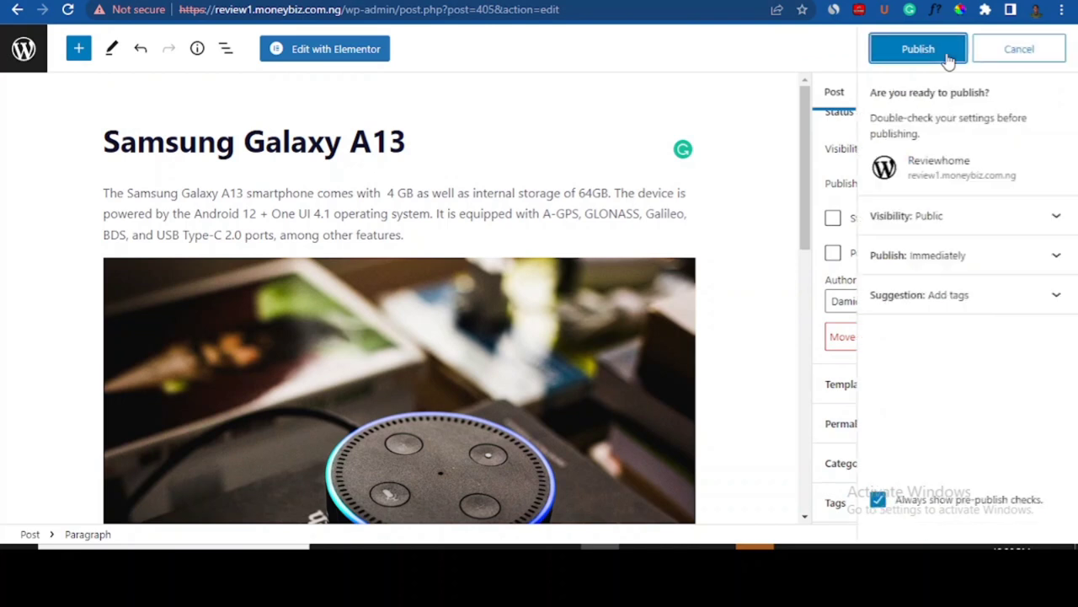
left_click(919, 49)
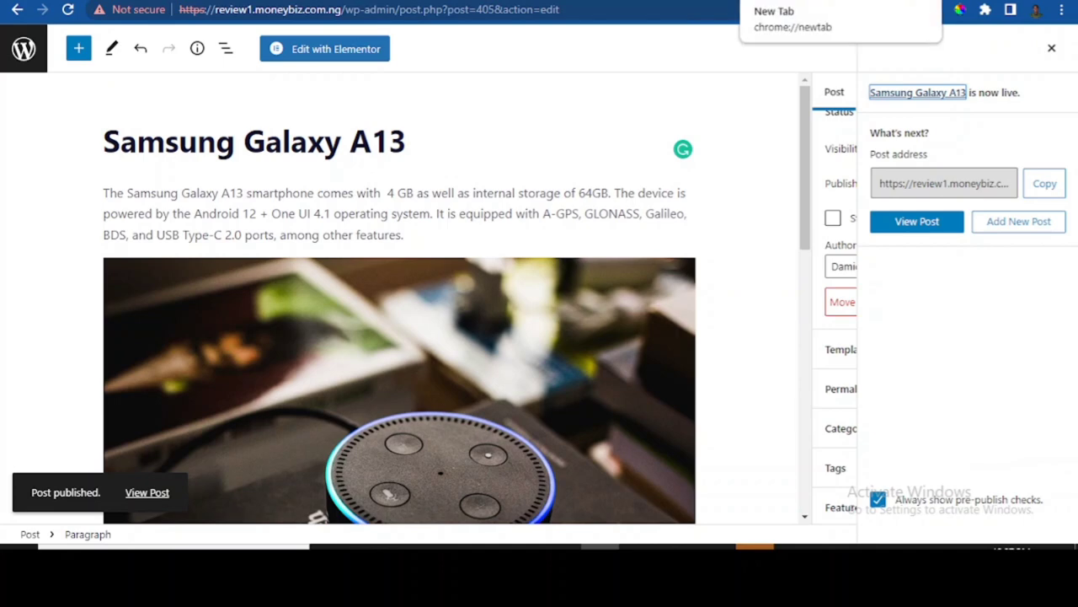
left_click(582, 1)
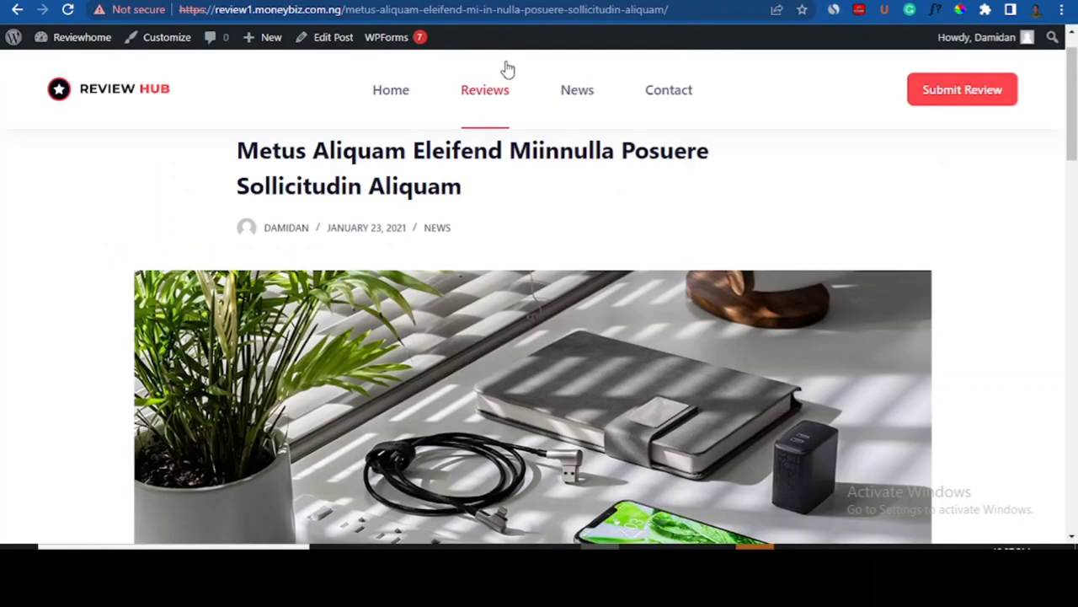
- Scroll the site's News page to confirm the Samsung Galaxy A13 post is listed
left_click(582, 99)
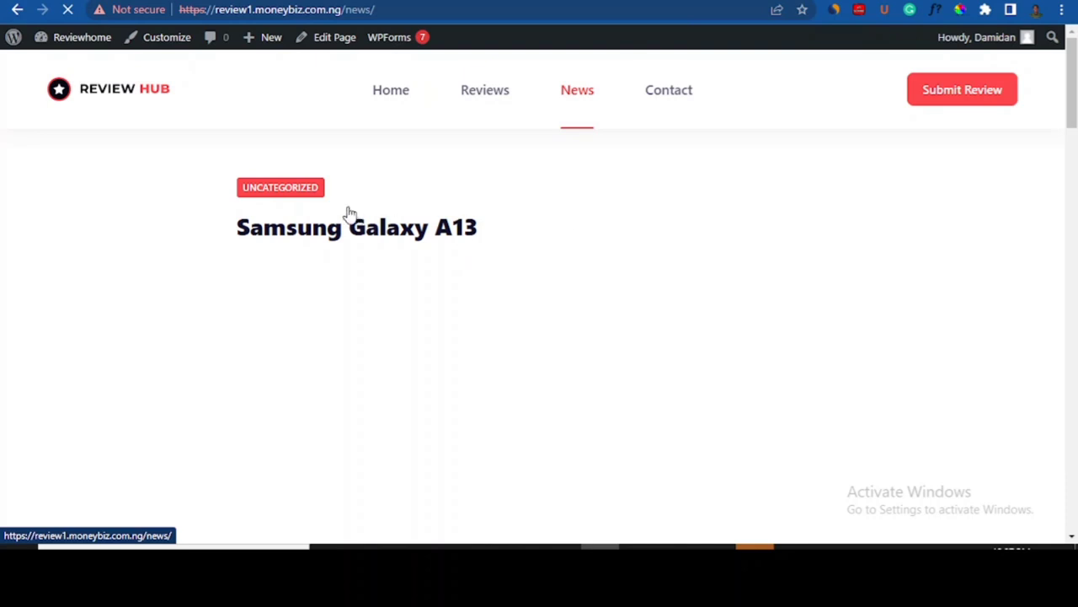
left_click_drag(1075, 72, 1075, 113)
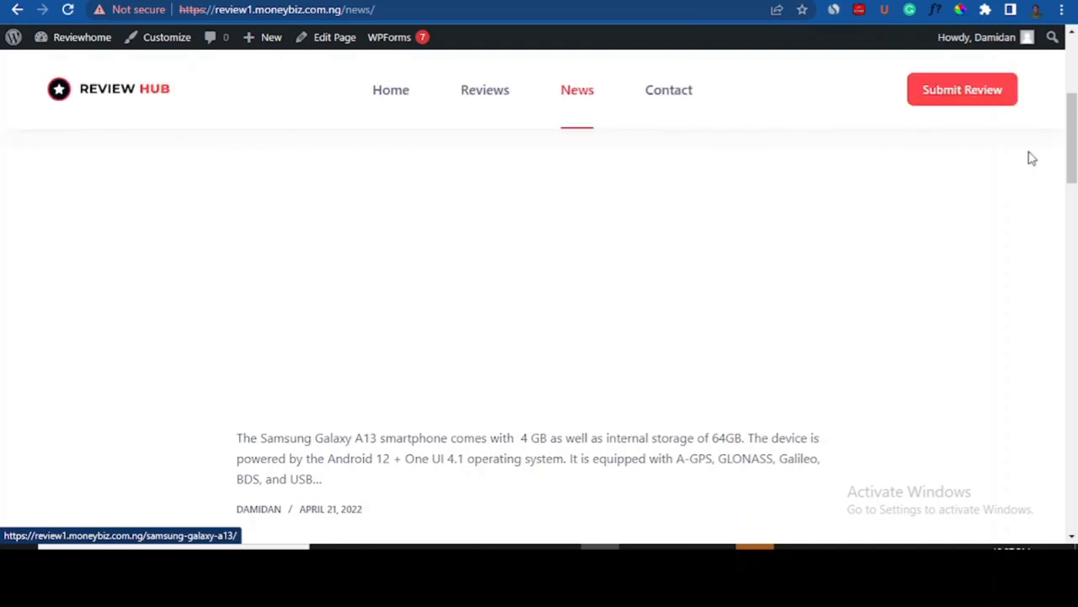
left_click_drag(1075, 135, 1075, 158)
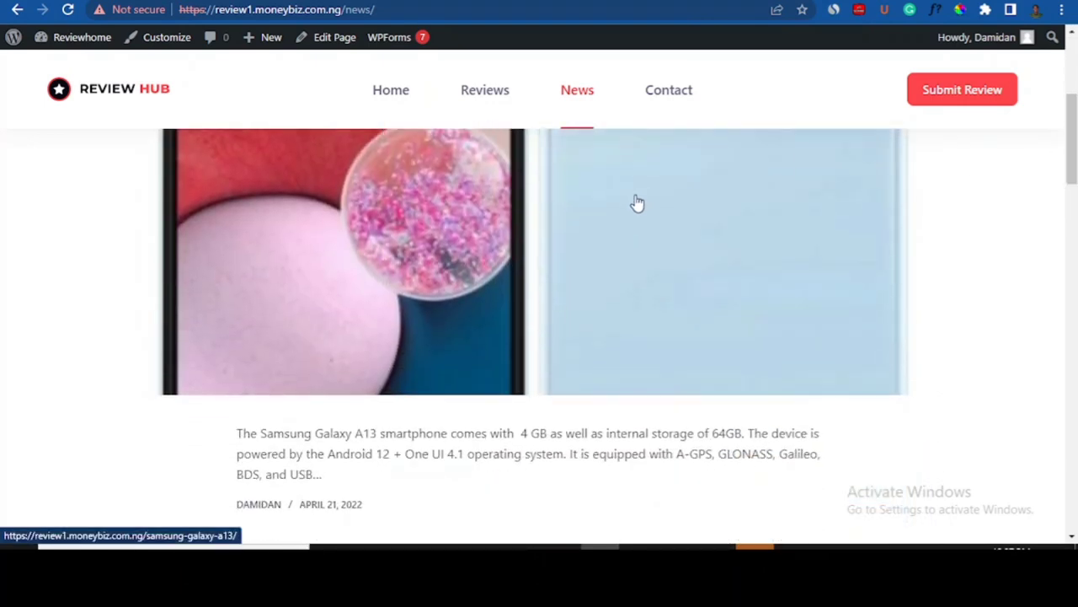
left_click_drag(1075, 132, 1070, 156)
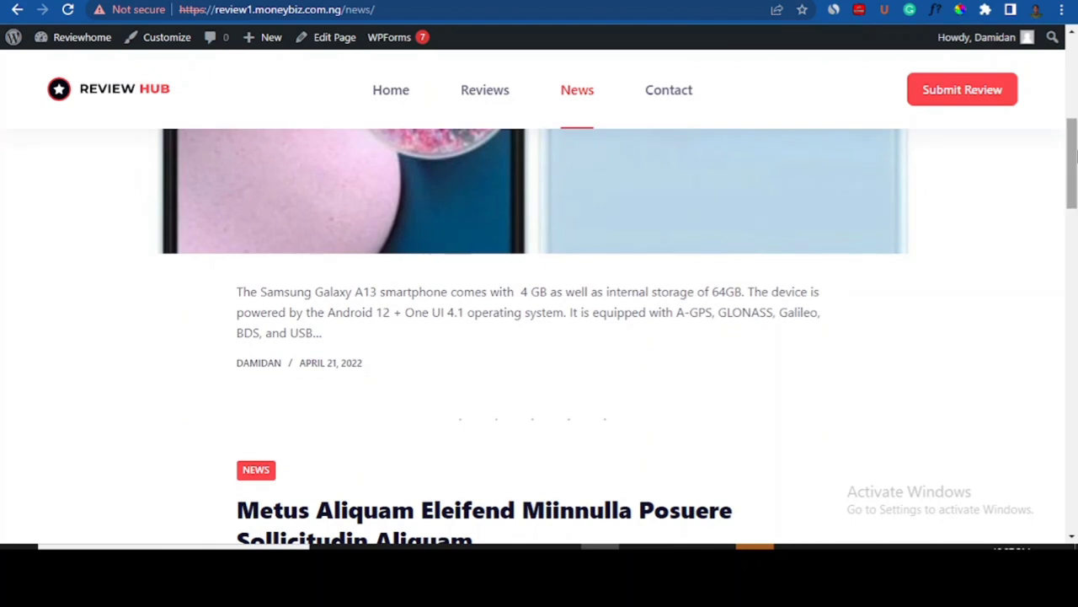
left_click_drag(1076, 154, 1076, 73)
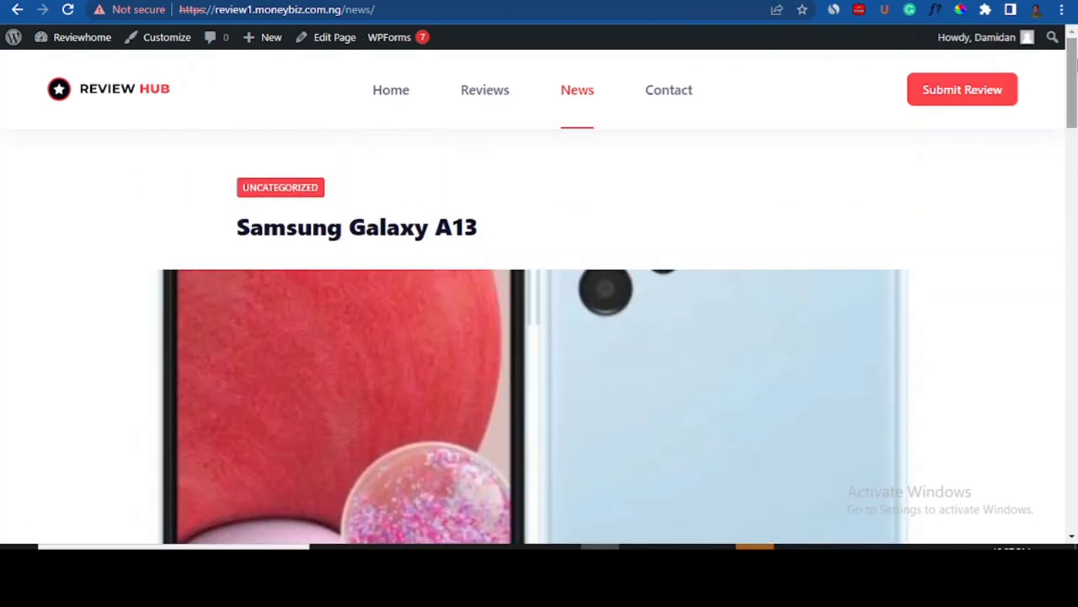
left_click(716, 2)
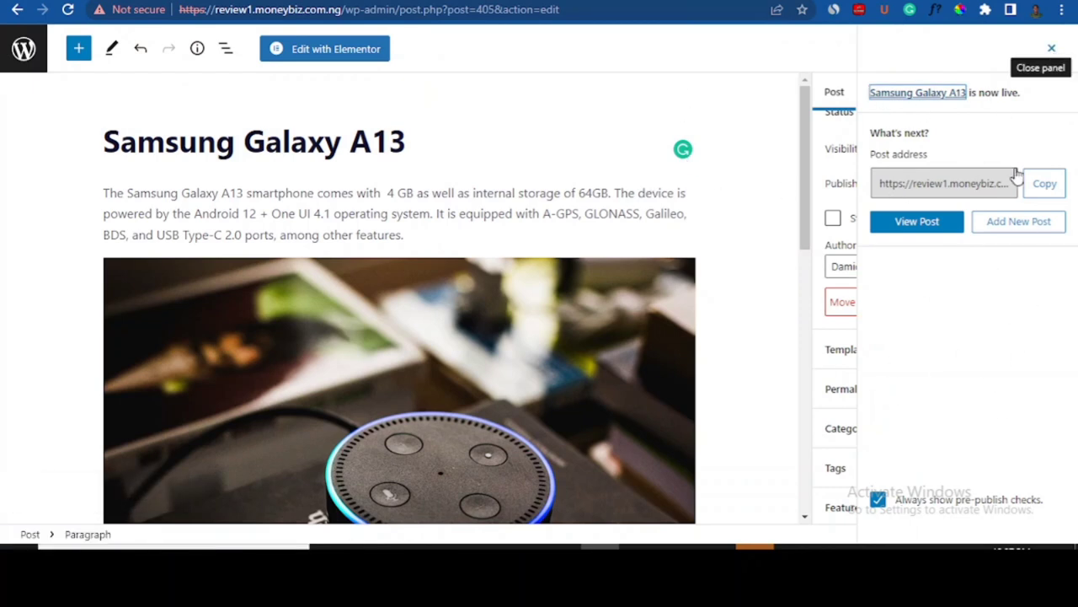
- Untick Uncategorized, tick News in the post's Categories, and update the post
left_click_drag(1075, 186, 1076, 257)
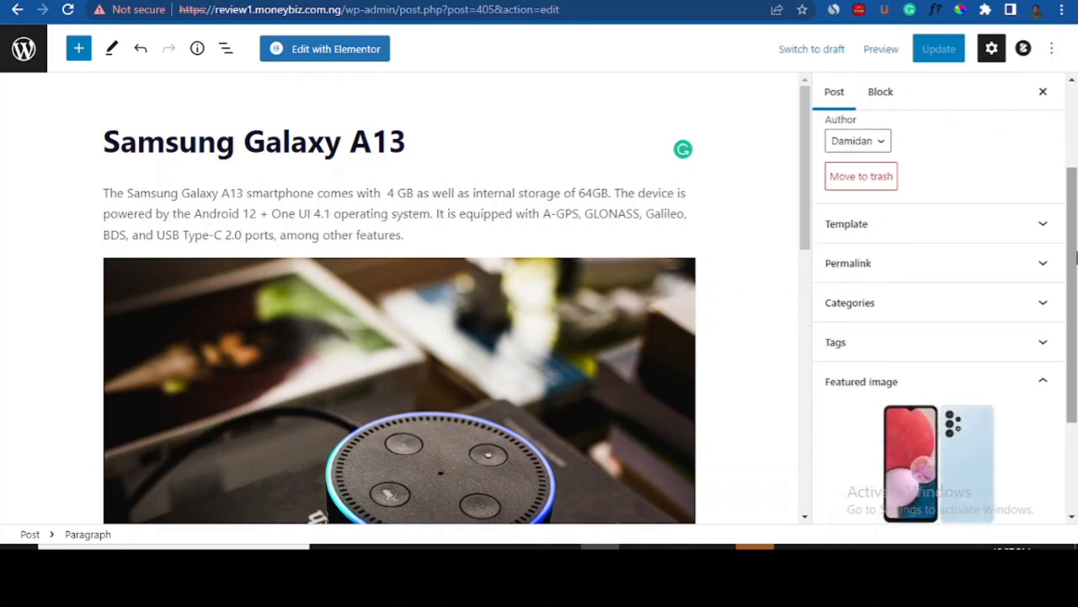
left_click(1046, 302)
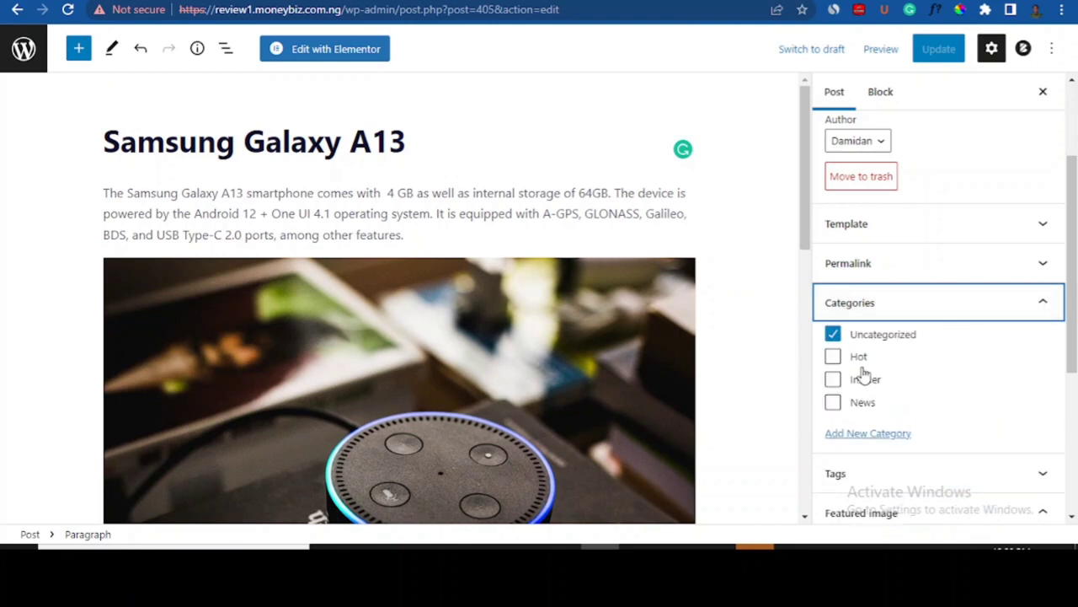
left_click(833, 336)
left_click(832, 404)
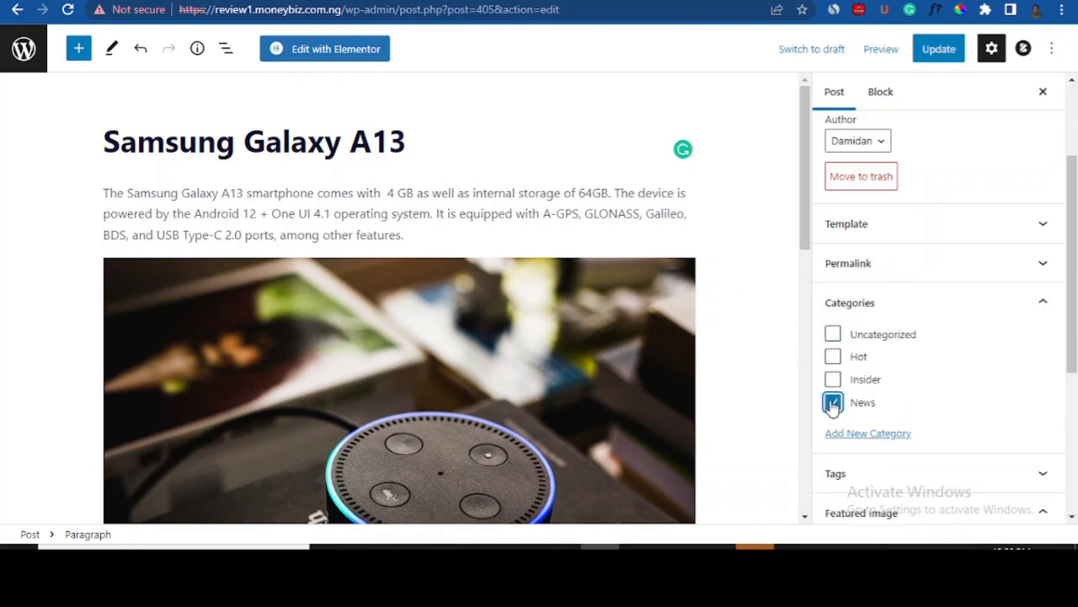
left_click(935, 51)
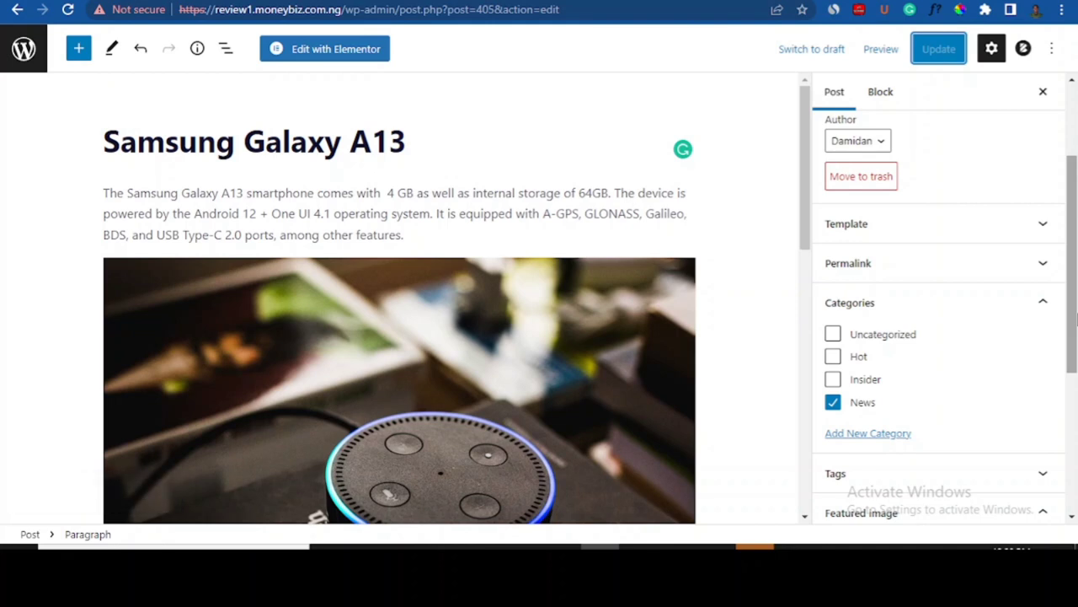
scroll(1061, 234, "up", 2)
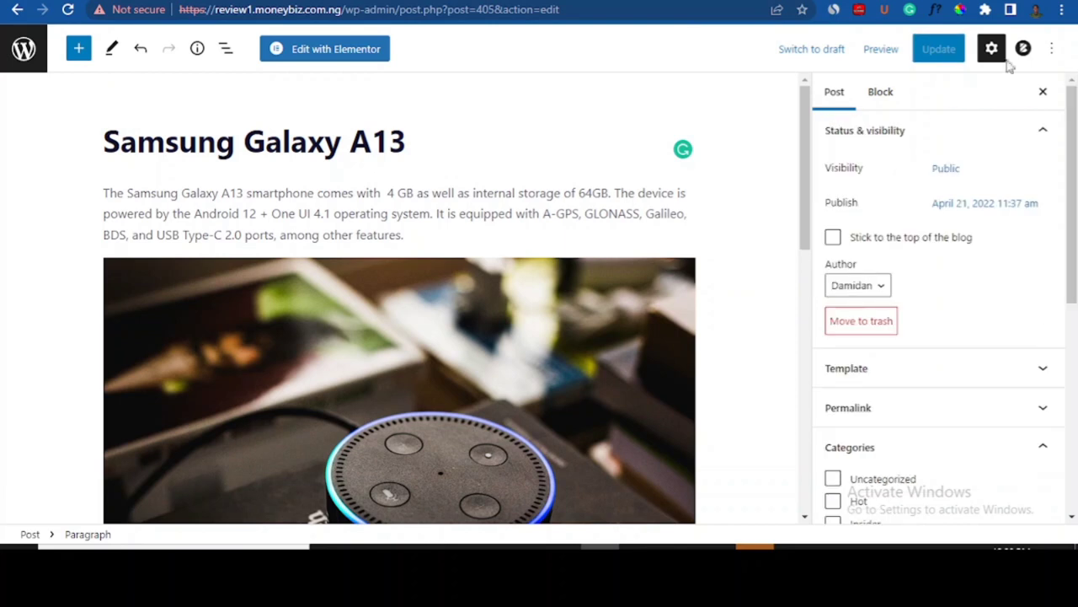
left_click(24, 48)
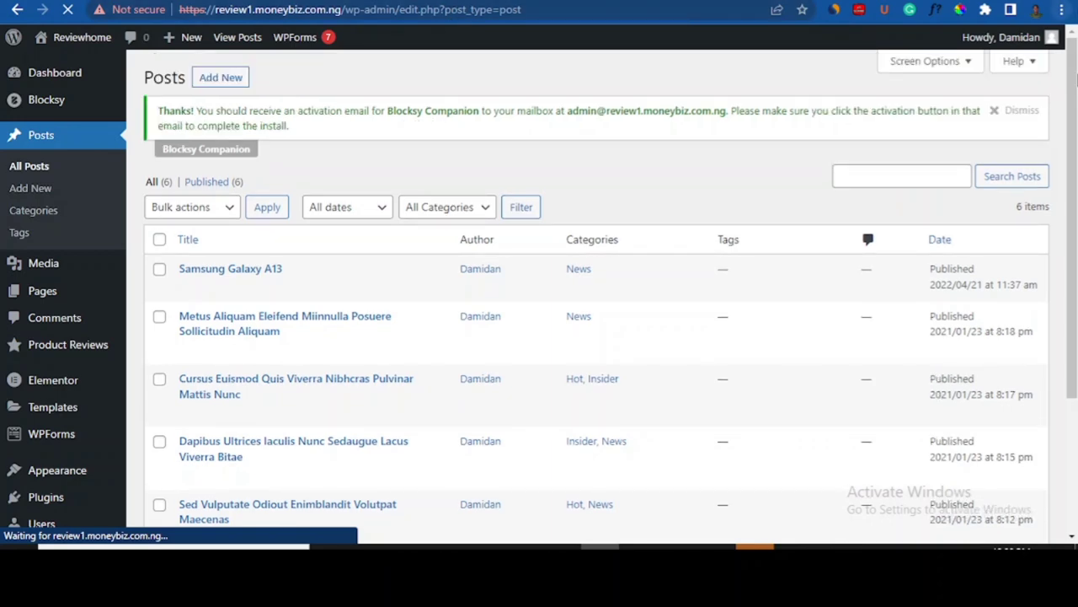
- Scroll the Posts list showing Samsung Galaxy A13 under News, then open Product Reviews
scroll(1076, 267, "down", 3)
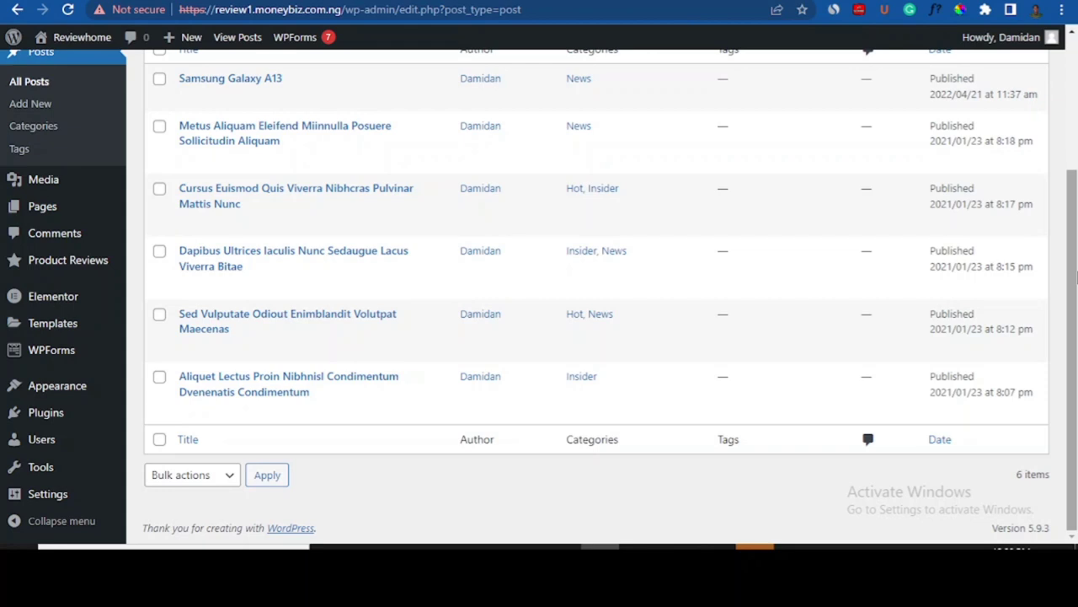
left_click_drag(1076, 278, 1076, 261)
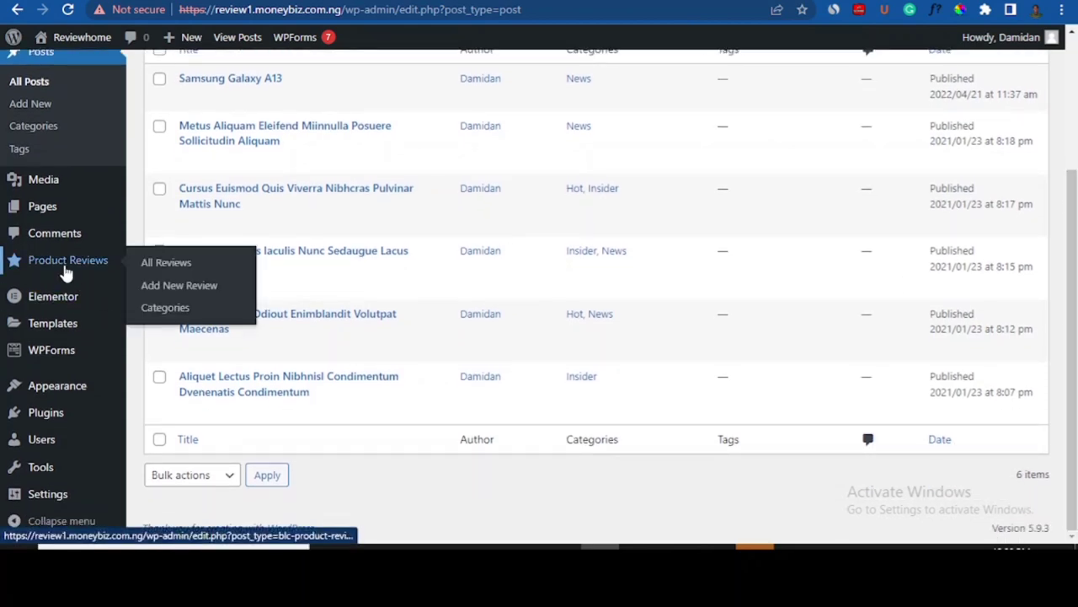
left_click(68, 270)
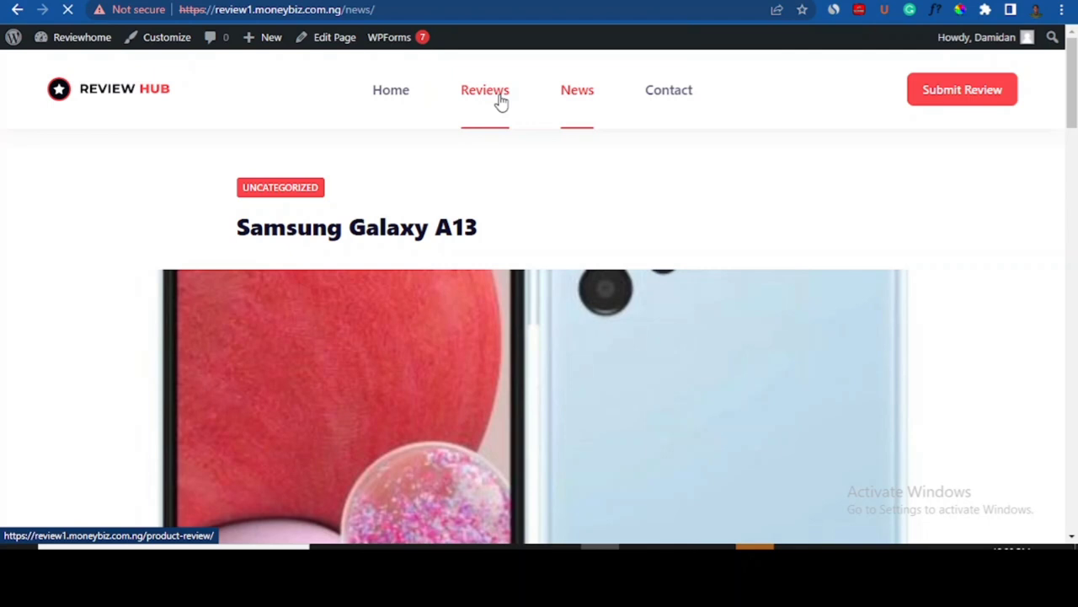
- Open the site's Reviews page, glance at the Jumia KOL link tab, and scroll the review cards
left_click(484, 90)
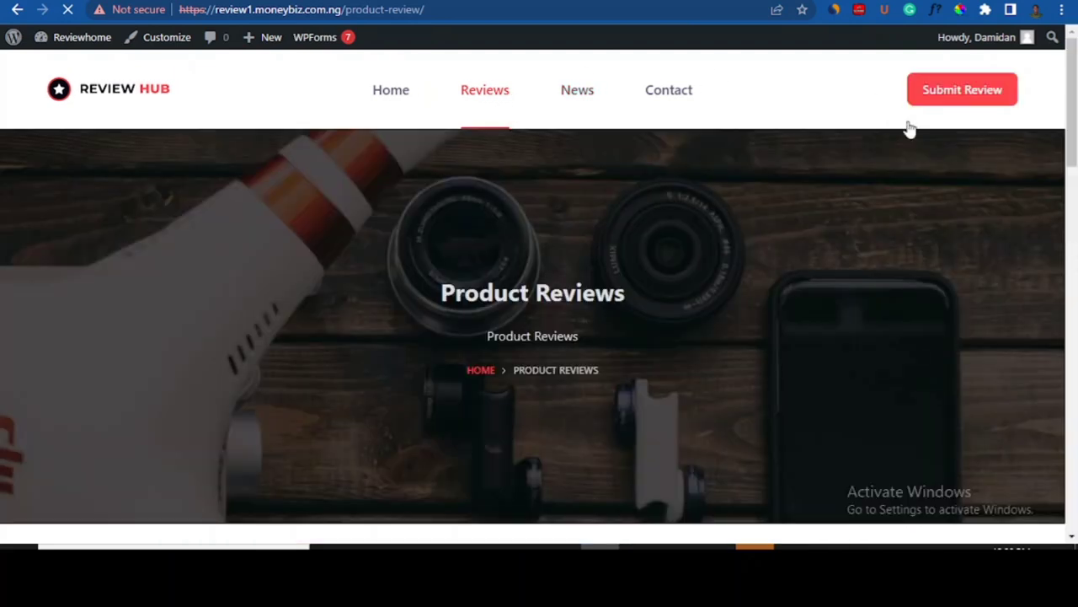
mouse_move(1070, 141)
left_mouse_down()
mouse_move(1070, 194)
mouse_move(1072, 127)
left_mouse_up()
left_click_drag(1076, 84, 1075, 97)
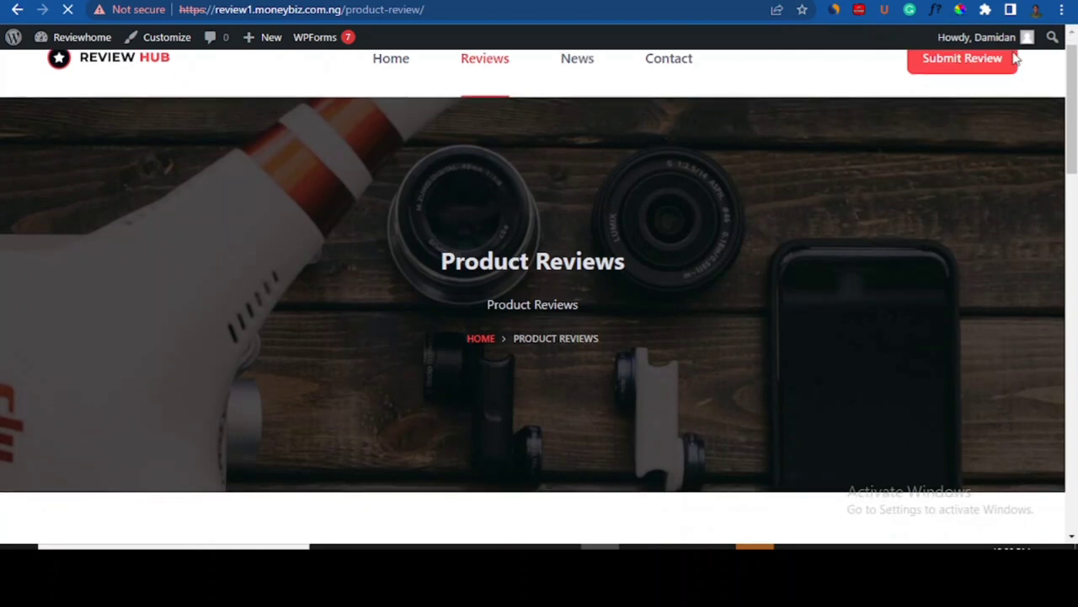
mouse_move(1075, 97)
left_mouse_down()
mouse_move(1075, 84)
mouse_move(1075, 181)
mouse_move(1074, 76)
left_mouse_up()
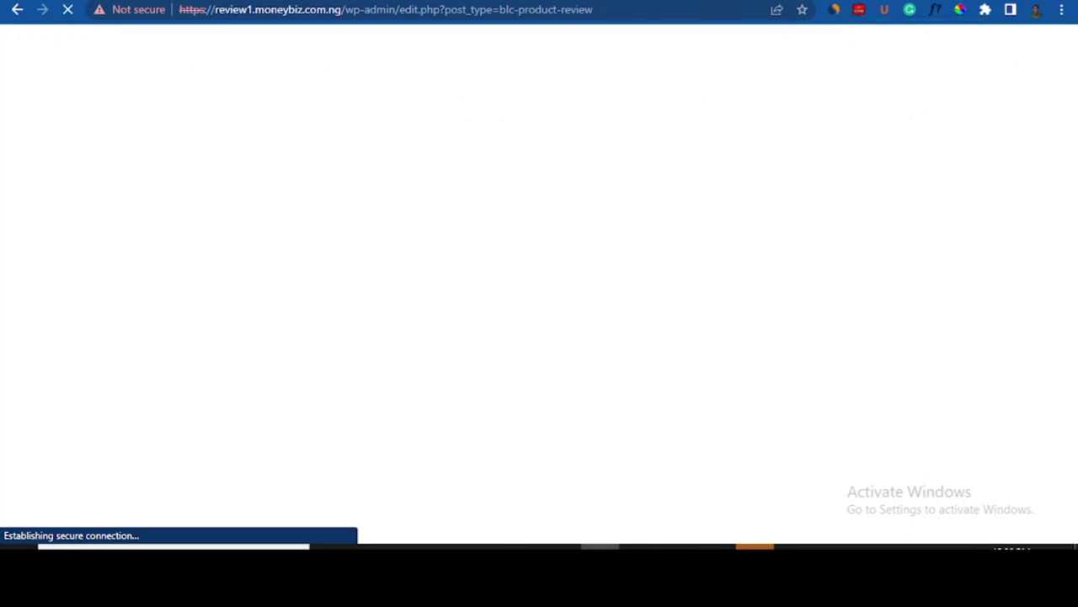
left_click(872, 1)
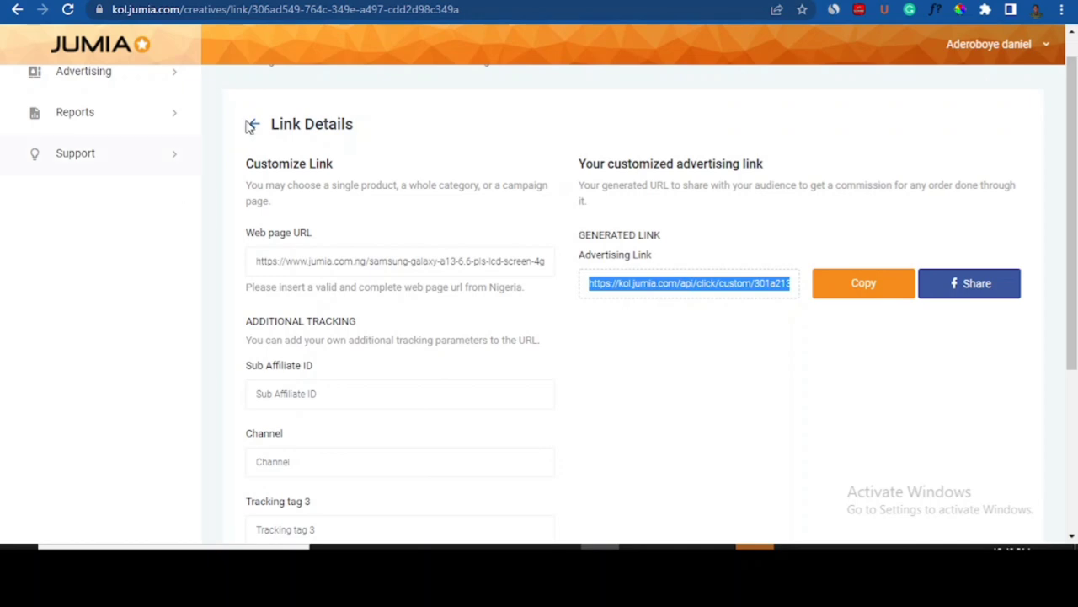
left_click(873, 1)
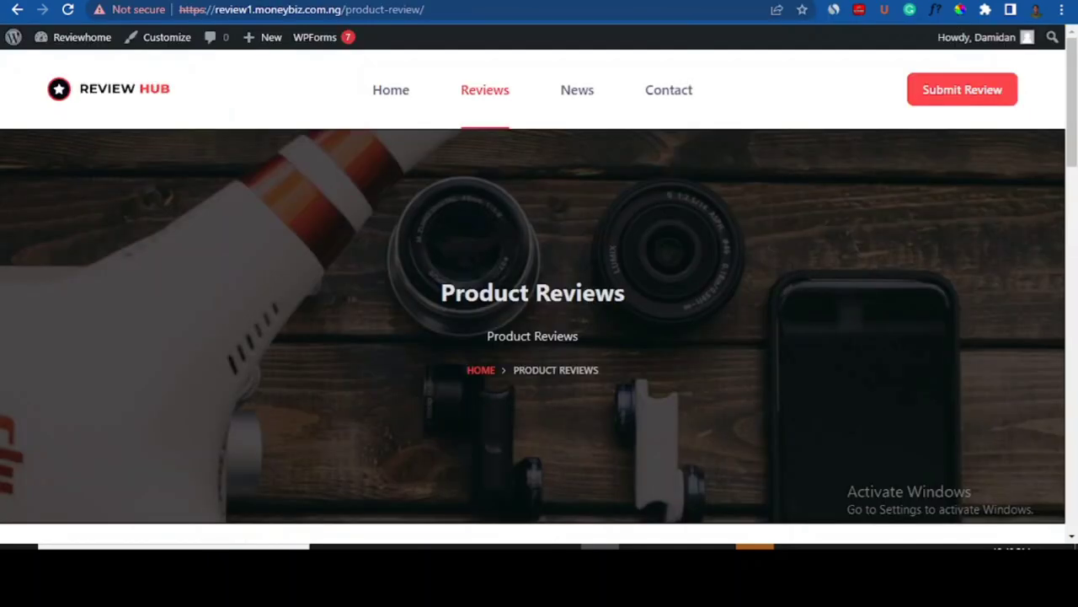
left_click_drag(1075, 113, 1076, 196)
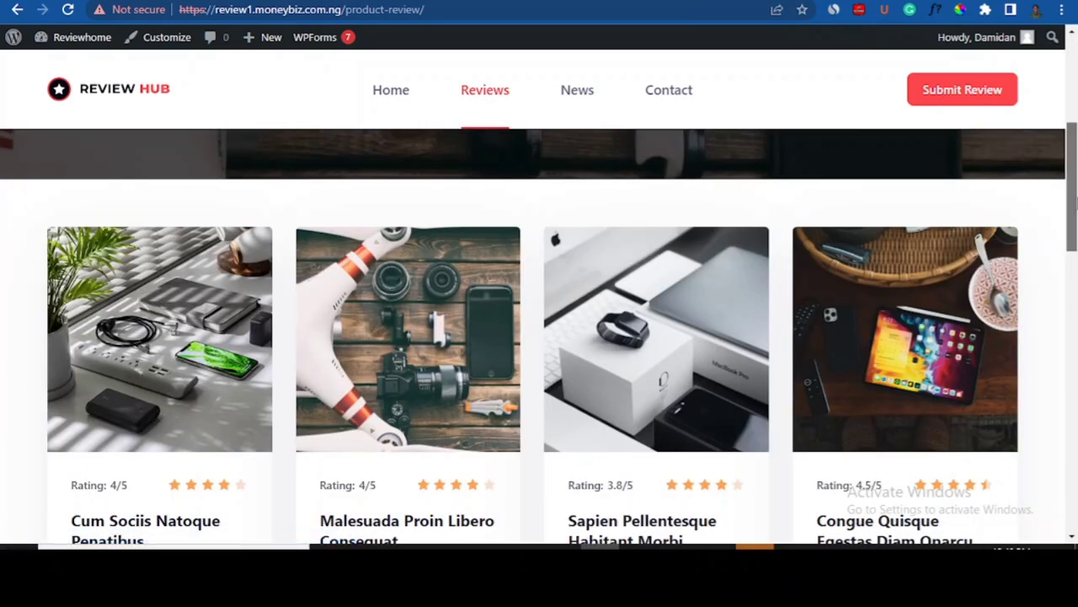
left_click_drag(1076, 206, 1076, 236)
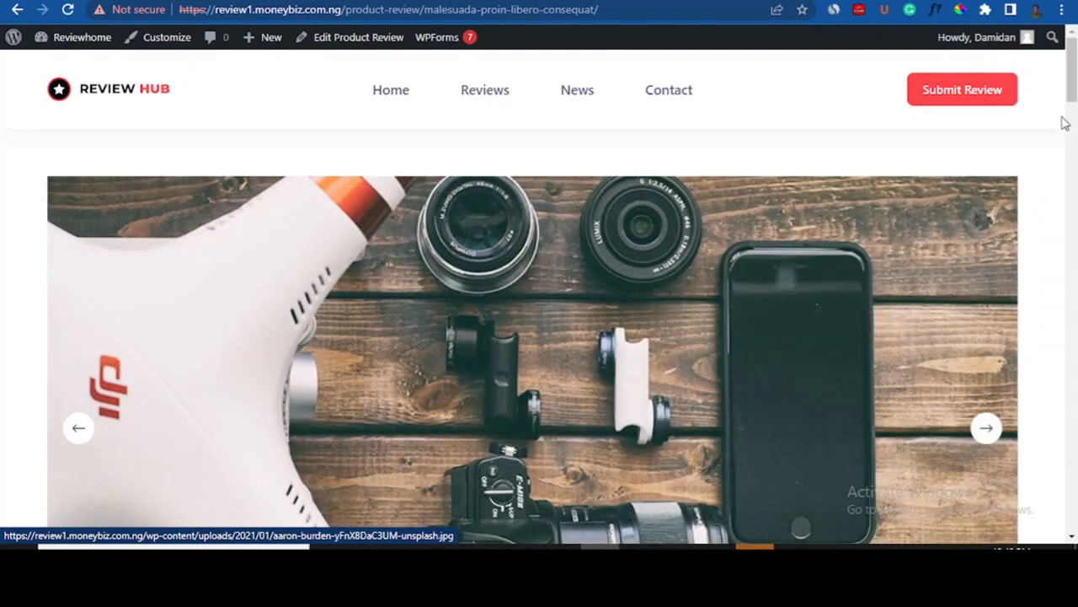
- Flip through two gallery images on the drone review and highlight the quick summary's last line
left_click_drag(1072, 82, 1073, 113)
mouse_move(1000, 340)
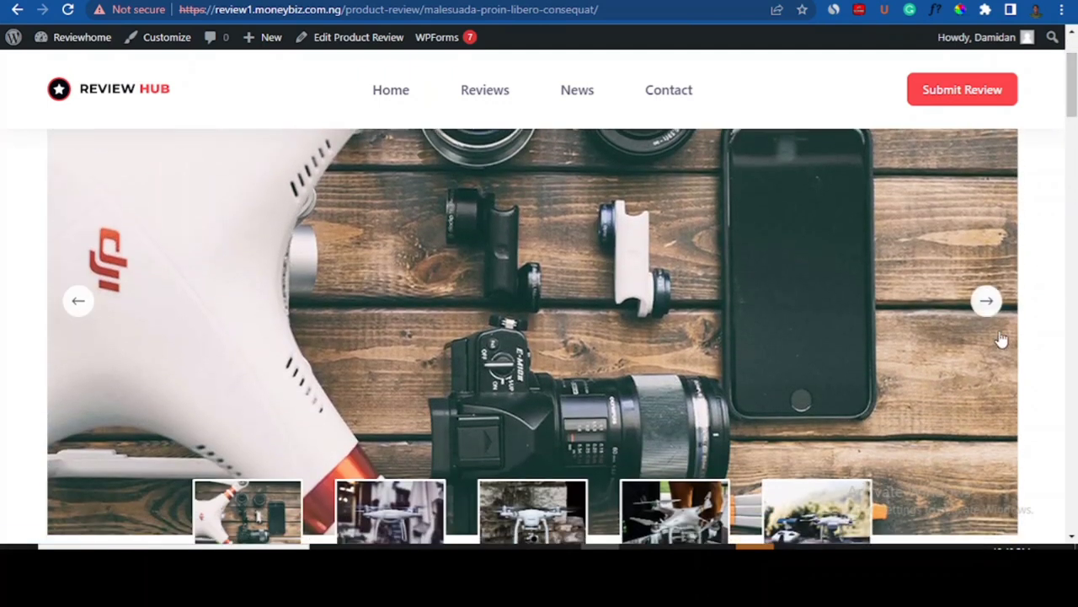
left_click(991, 305)
left_click(991, 305)
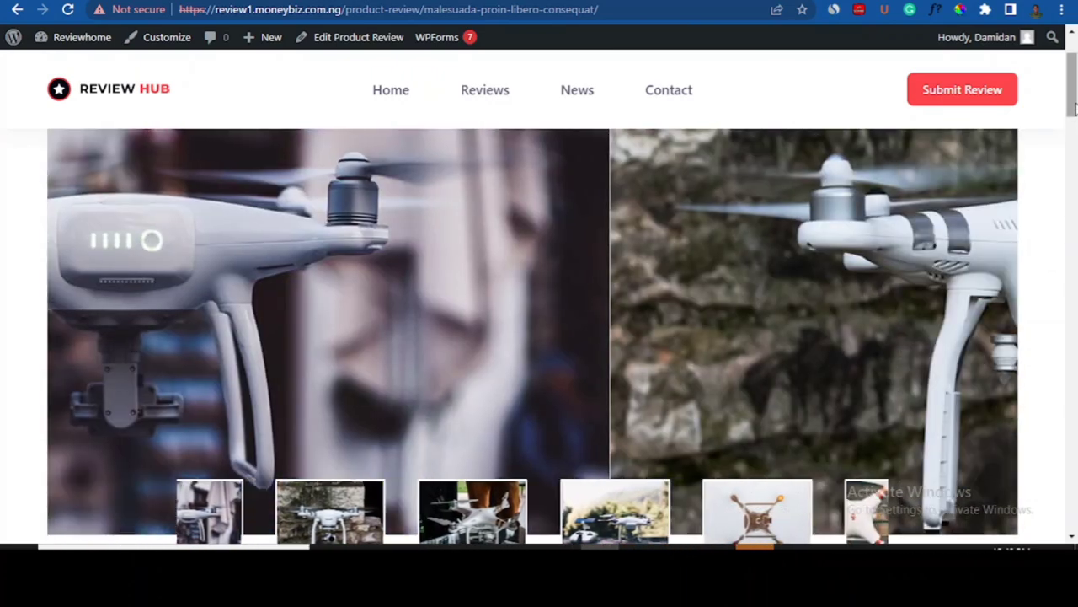
left_click_drag(1075, 108, 1074, 183)
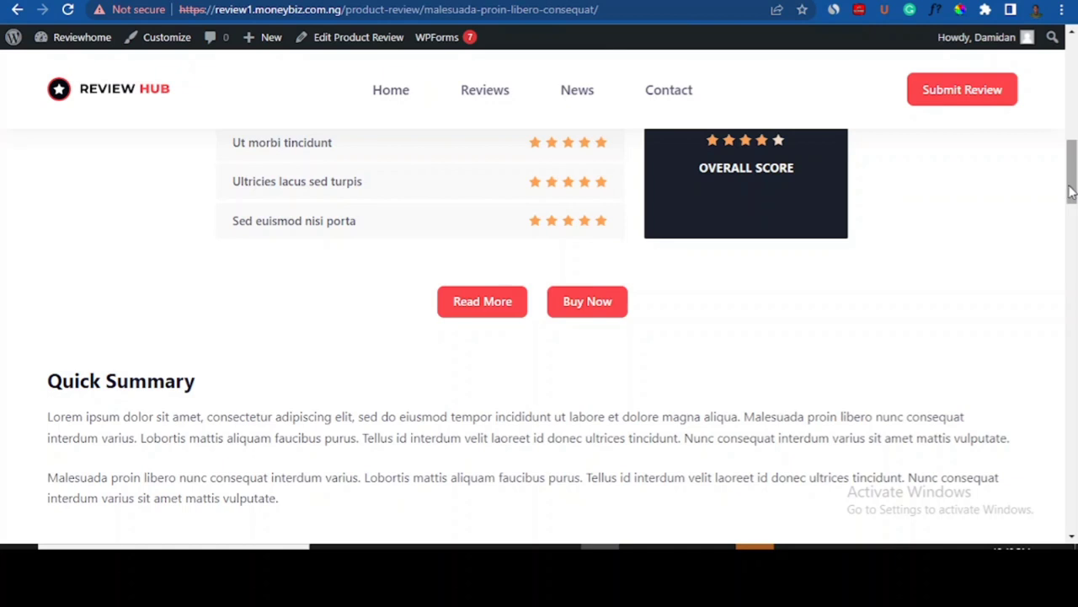
left_click_drag(1072, 192, 1073, 226)
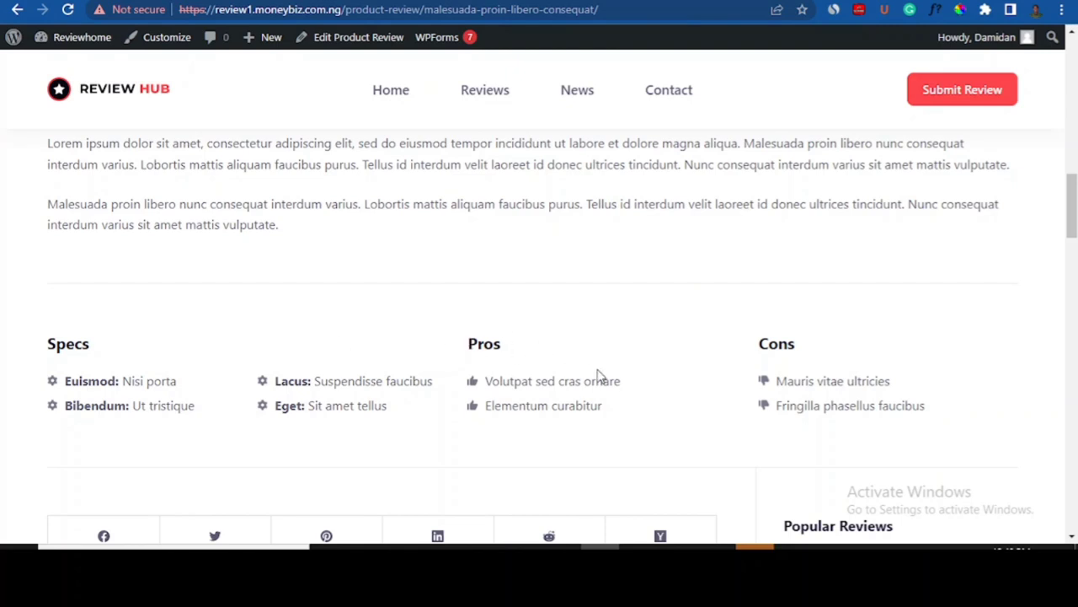
left_click_drag(1064, 211, 1074, 179)
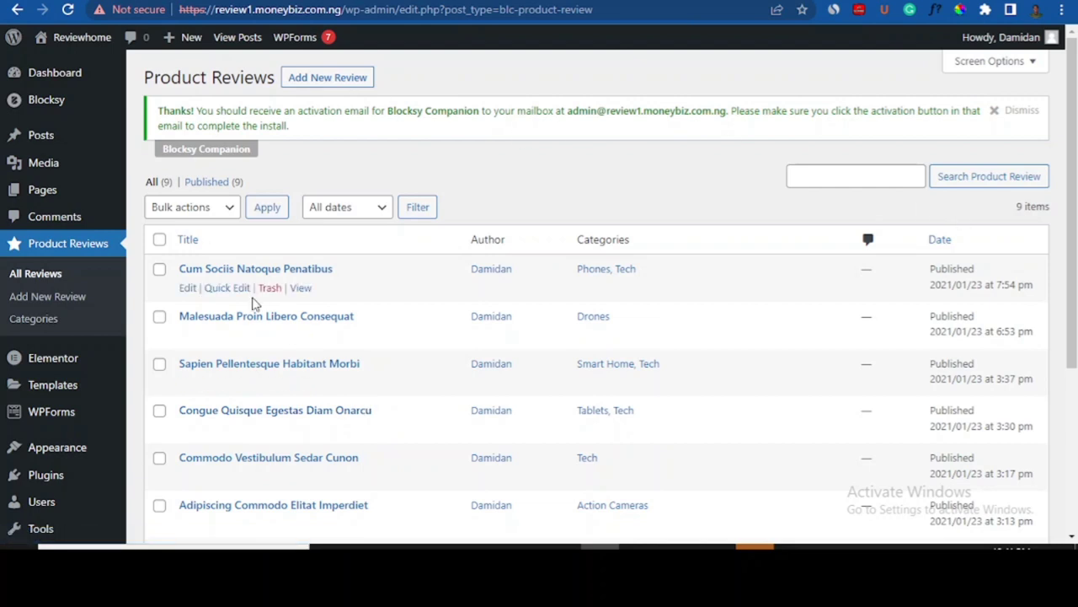
- Open a blank Product Review editor with Add New Review
left_click(324, 80)
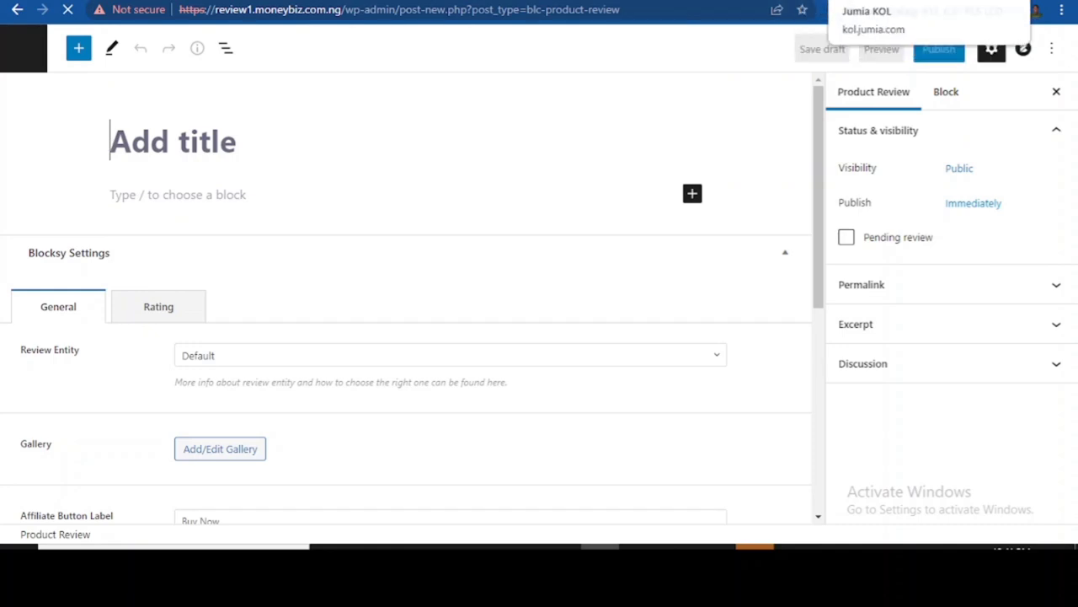
- Copy 'Samsung Galaxy A13' from the Jumia product page and paste it as the review title
left_click(814, 1)
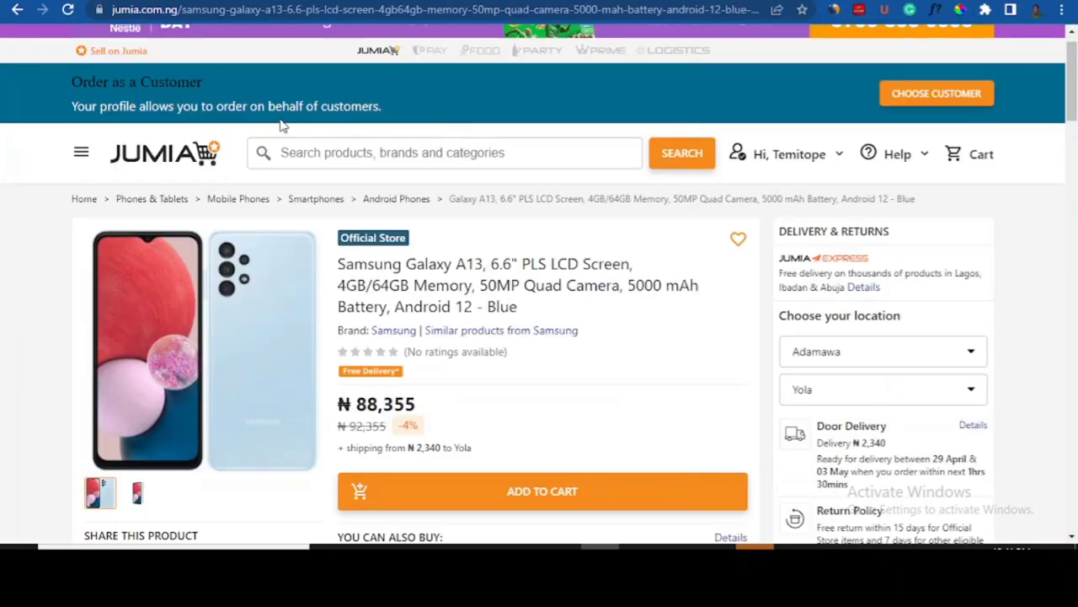
left_click_drag(340, 265, 486, 264)
key("ctrl+c")
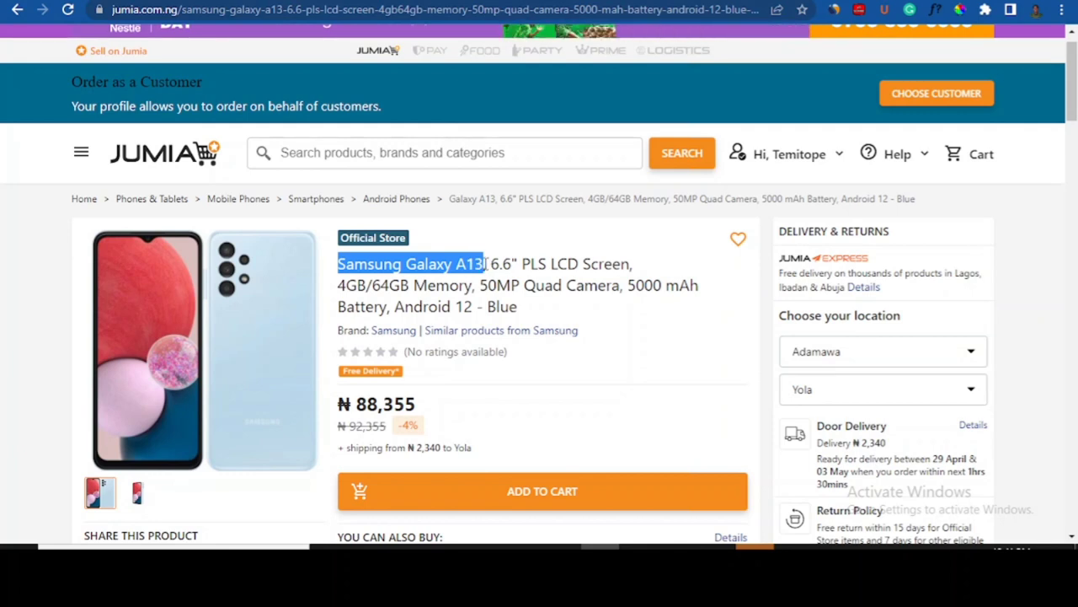
left_click(707, 1)
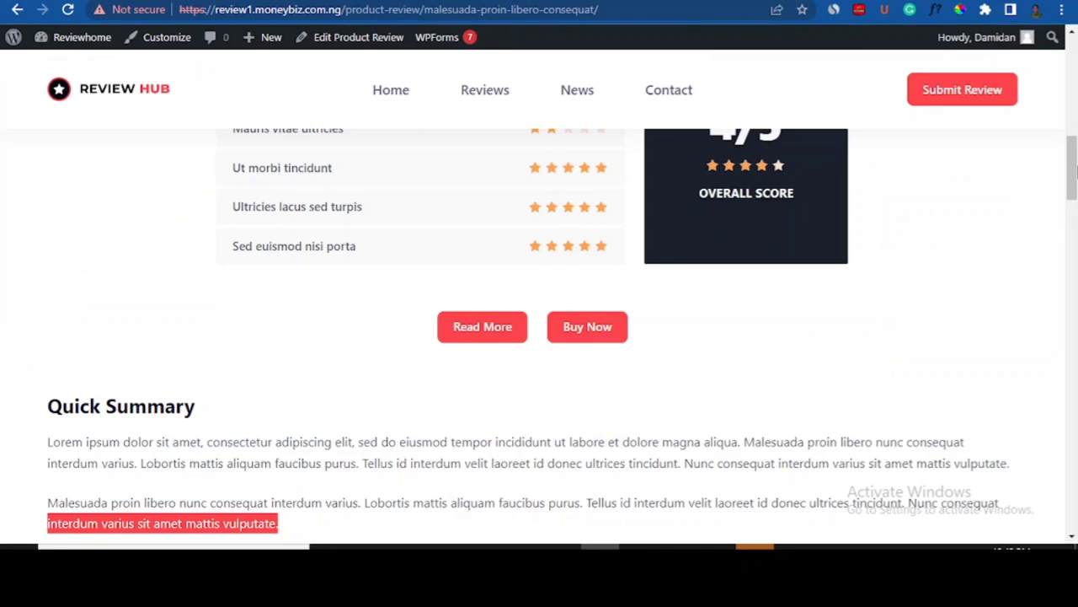
left_click_drag(1074, 171, 1074, 131)
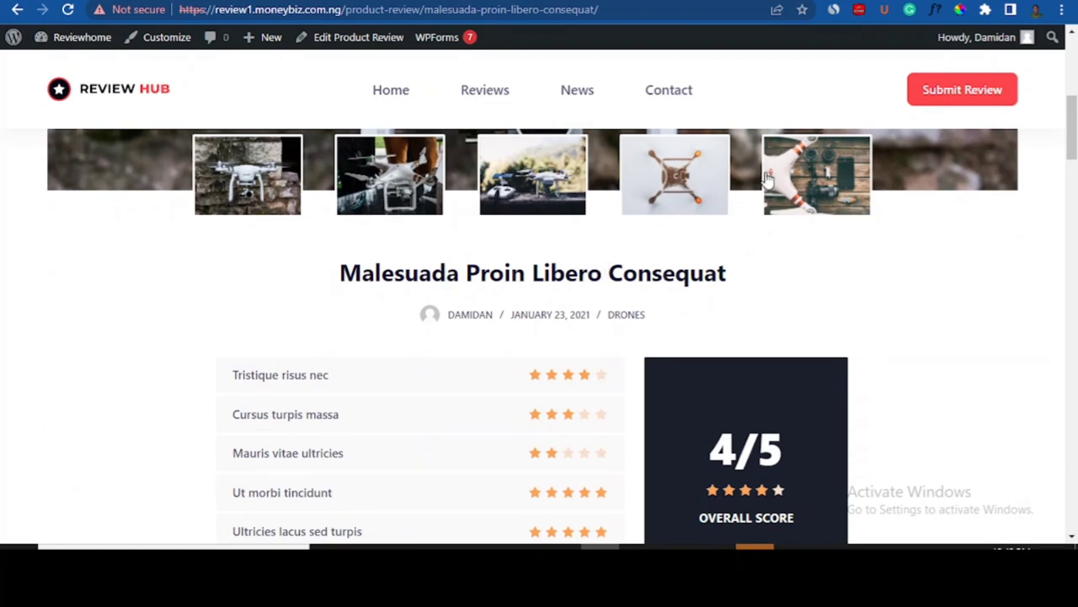
left_click(773, 0)
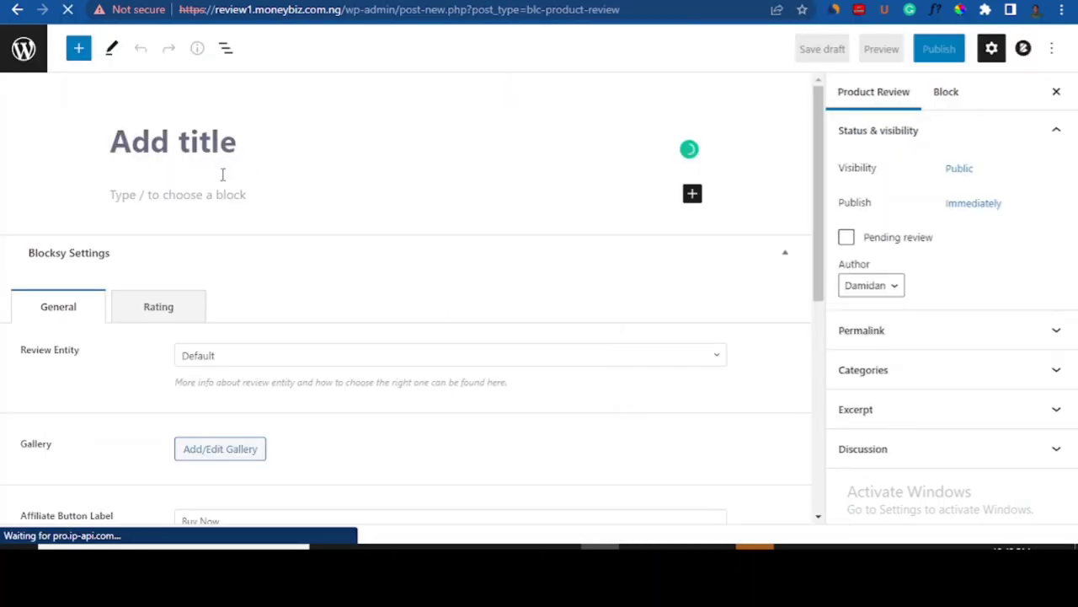
key("ctrl+v")
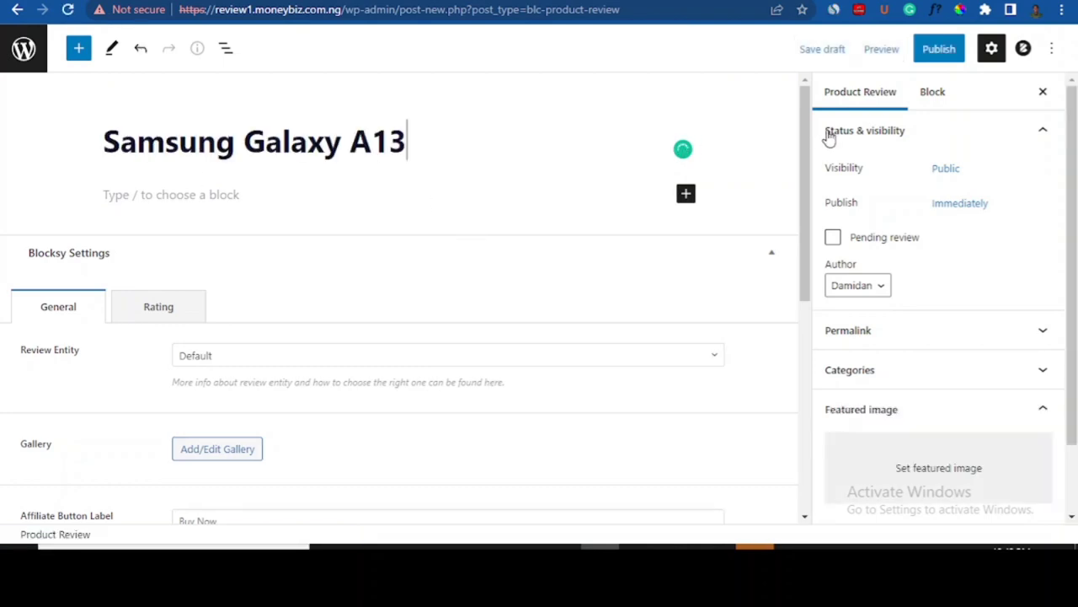
left_click_drag(804, 137, 805, 138)
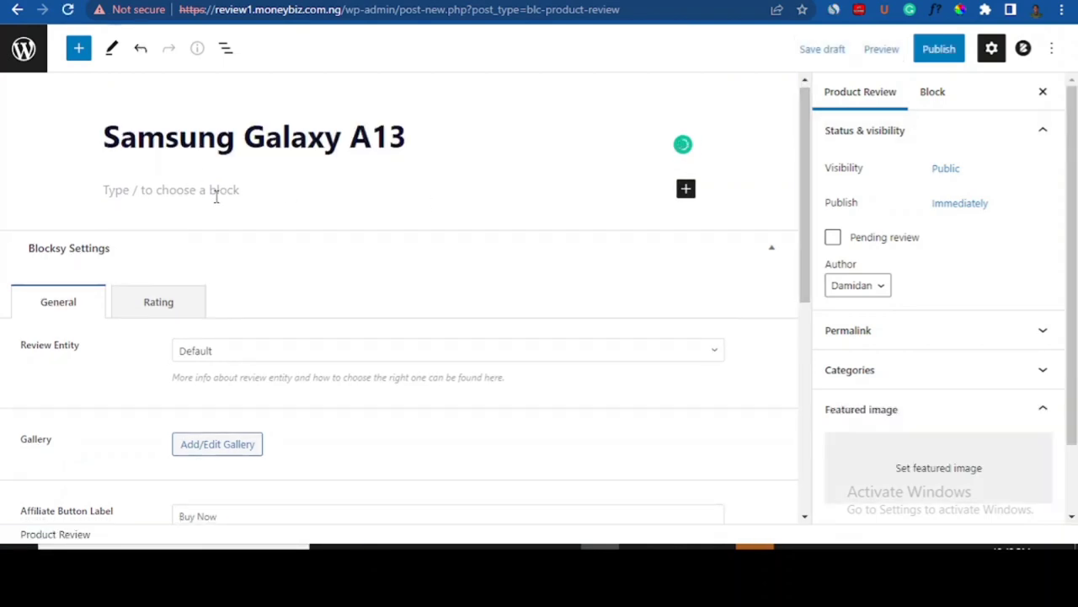
left_click(762, 1)
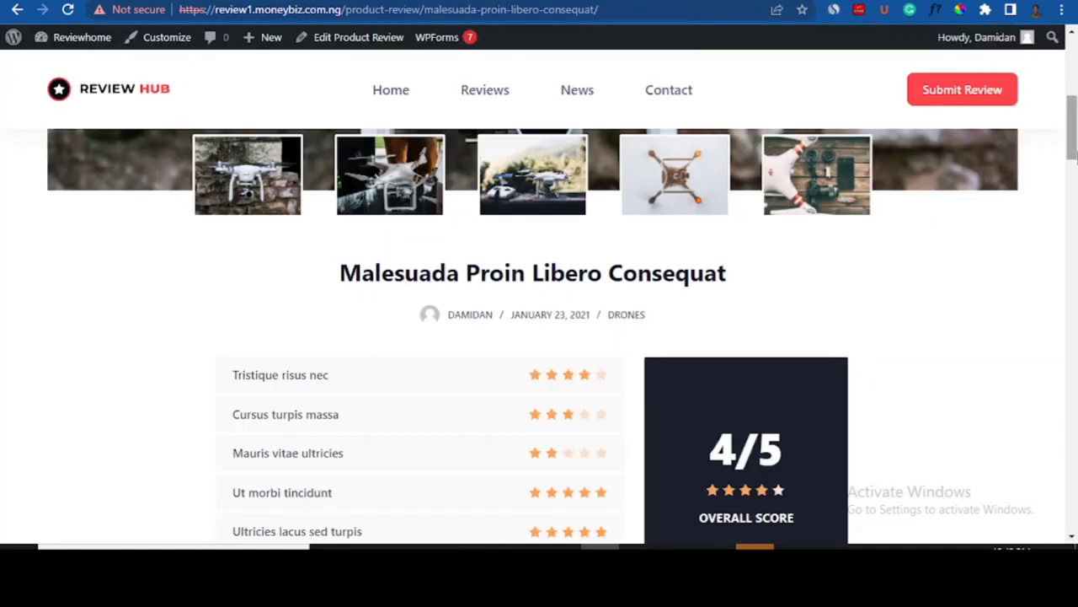
left_click_drag(1074, 152, 1076, 198)
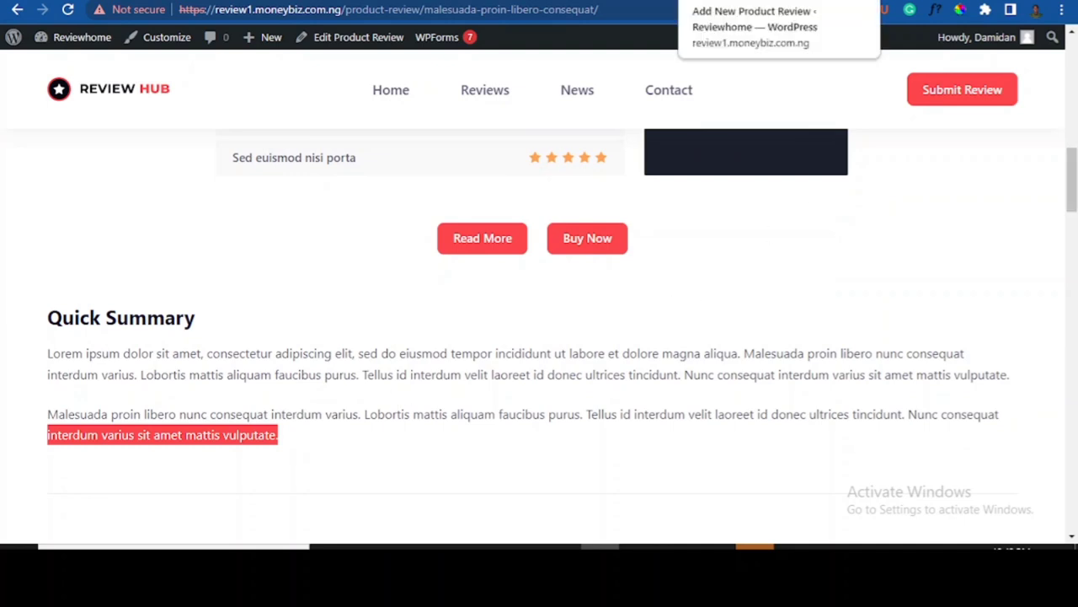
left_click(731, 1)
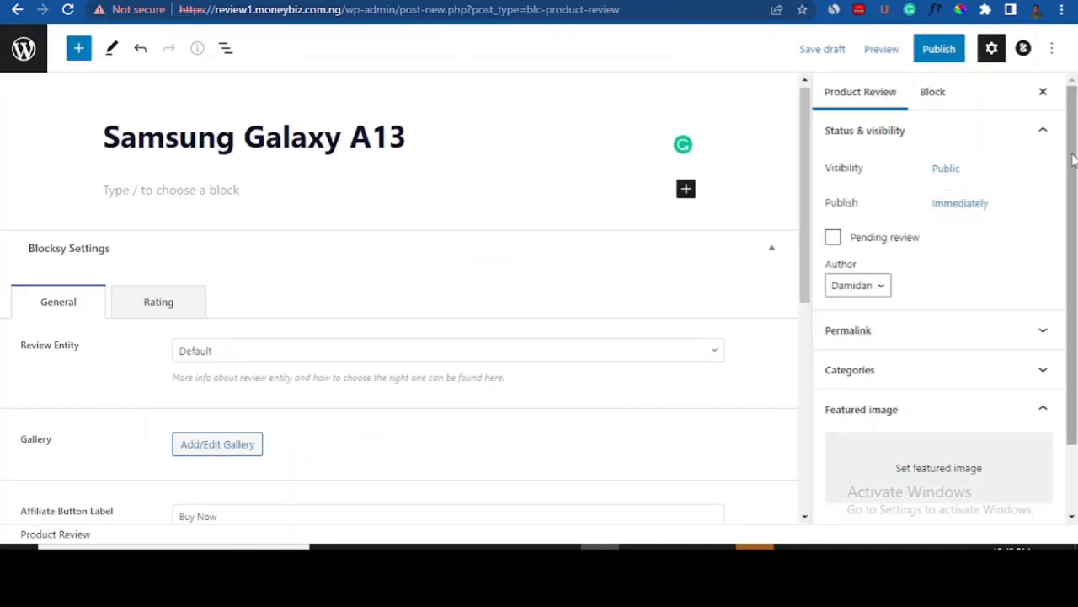
left_click_drag(808, 189, 794, 160)
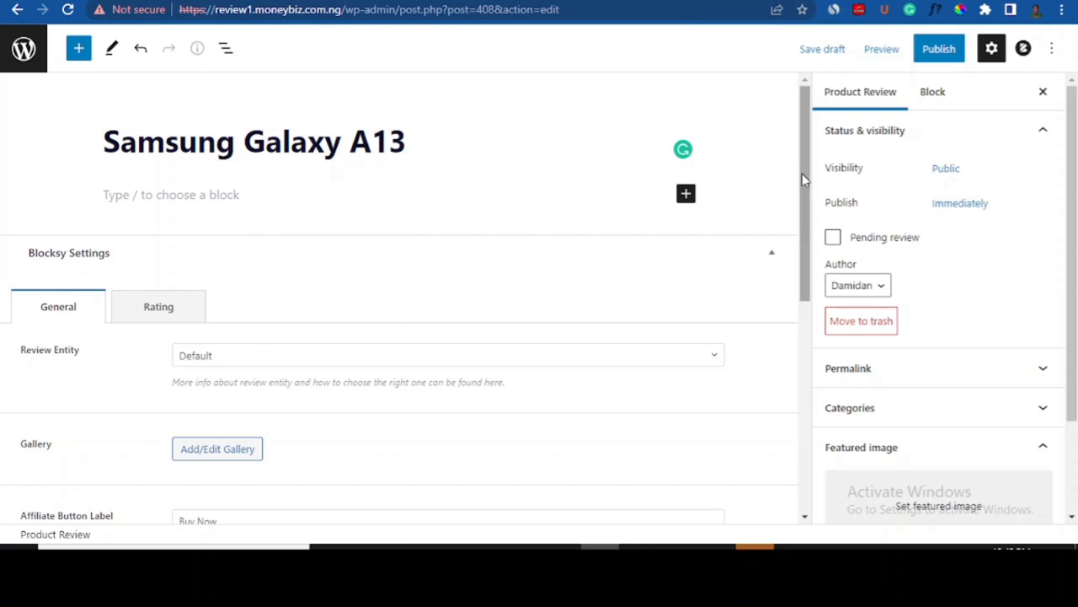
- Create and insert a gallery of the smart speaker, earbuds, drone and desk setup photos
left_click_drag(804, 176, 802, 209)
left_click(706, 314)
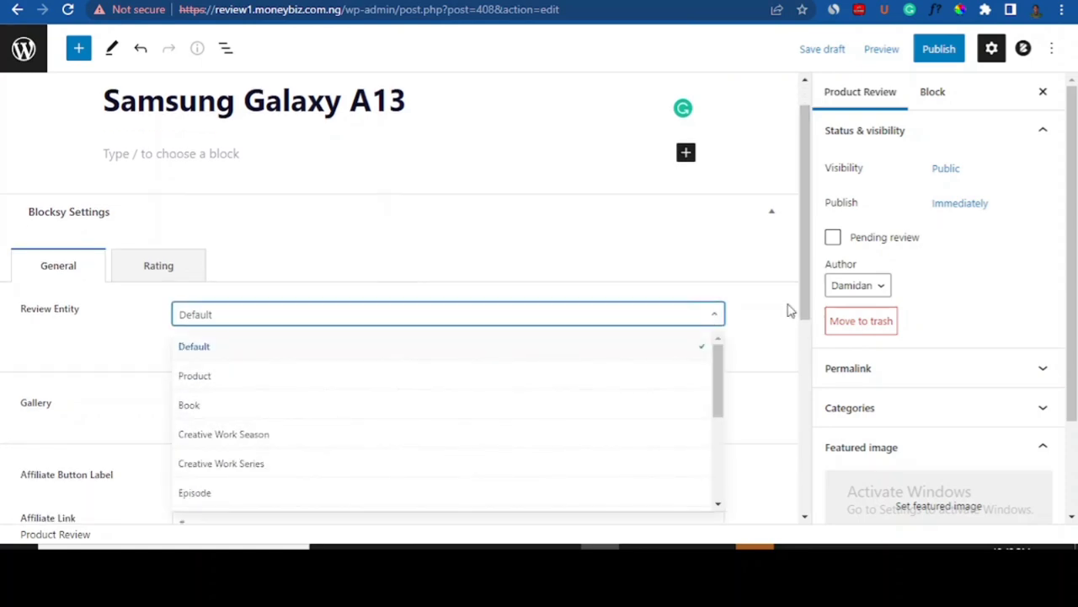
left_click_drag(805, 301, 806, 368)
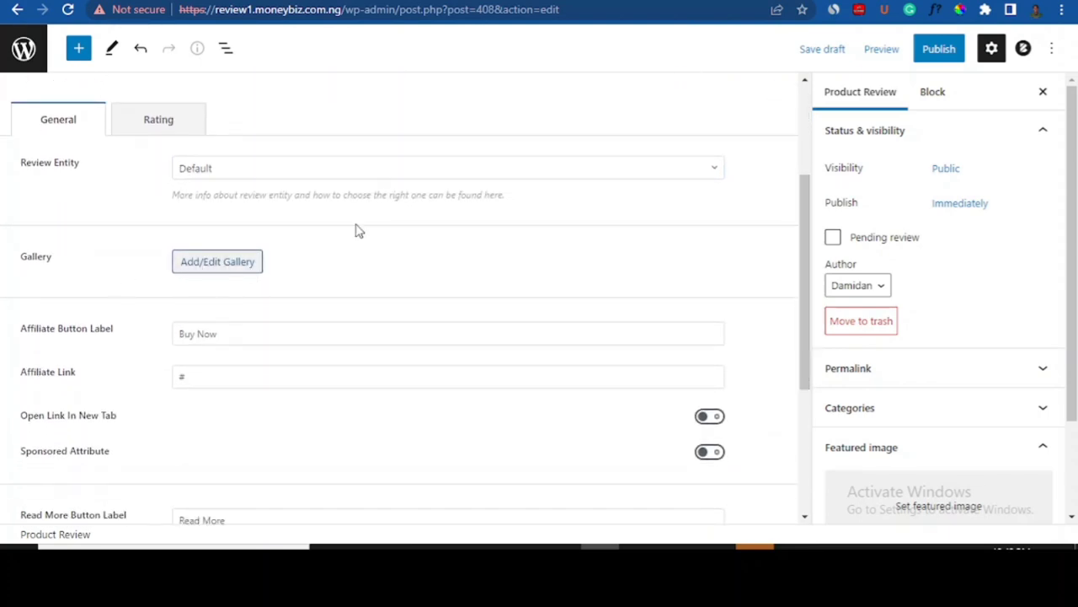
left_click(193, 275)
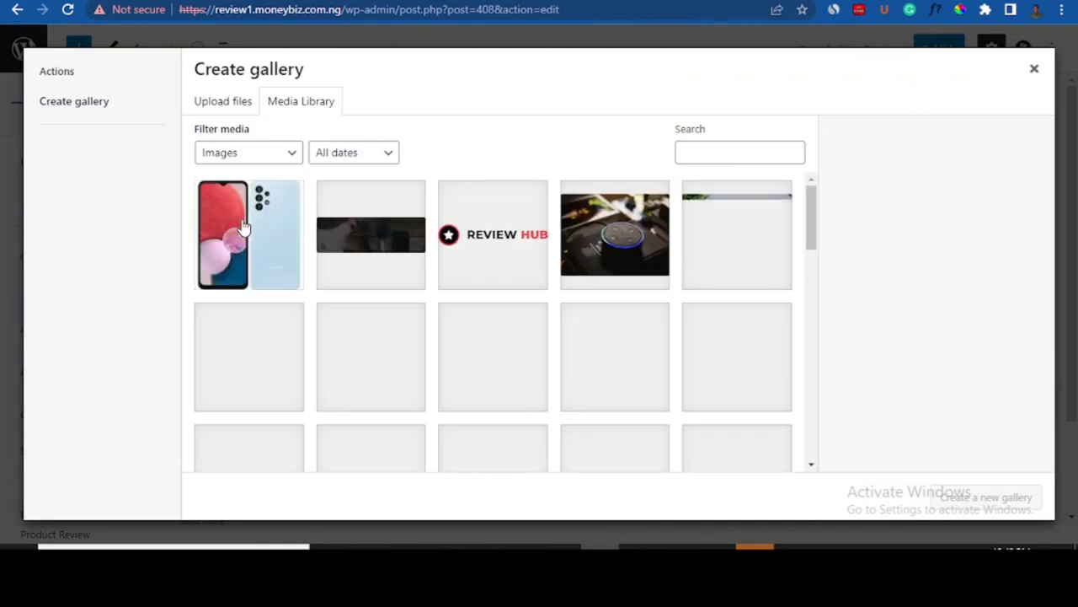
left_click(598, 241)
left_click(723, 238)
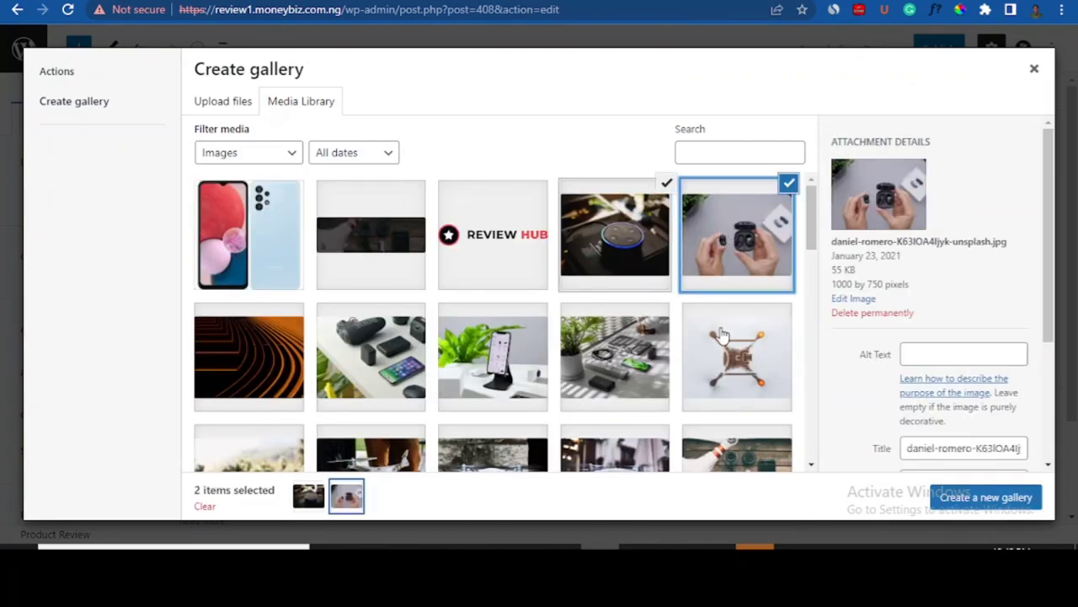
left_click(722, 337)
left_click(626, 362)
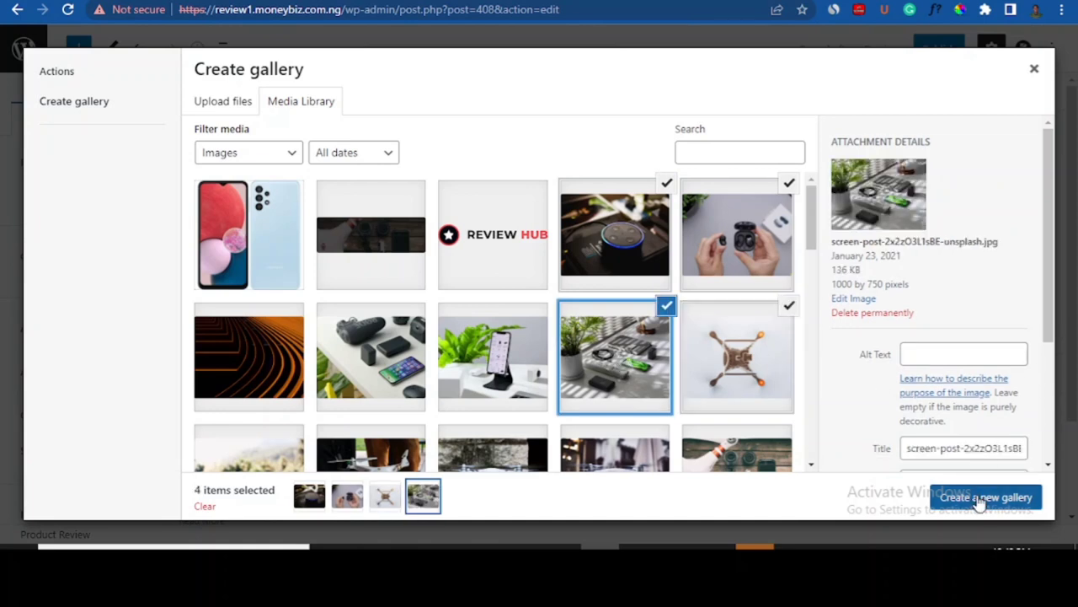
left_click(980, 498)
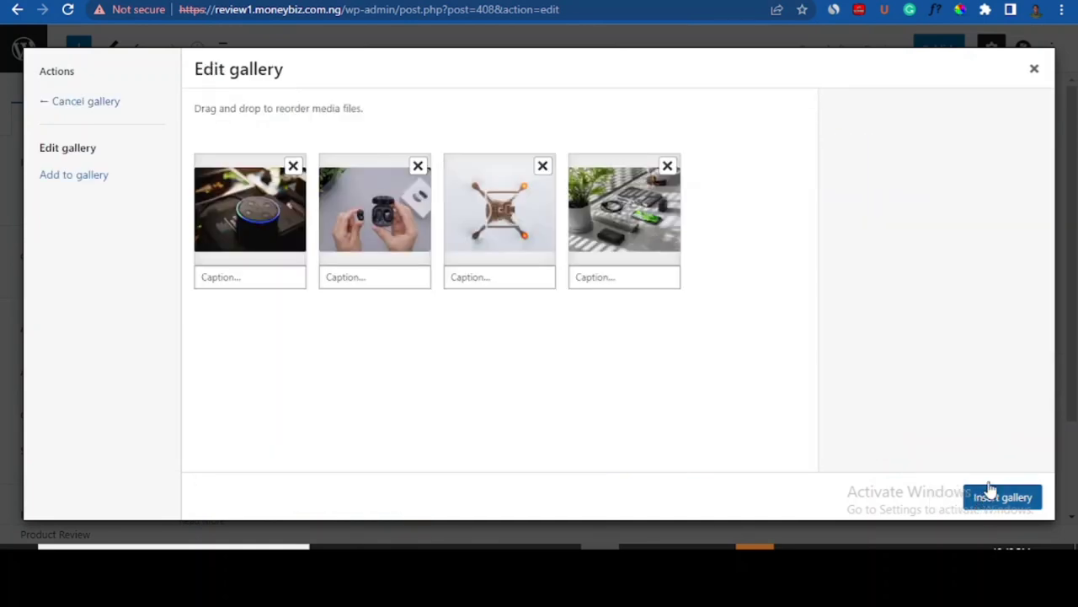
left_click(992, 497)
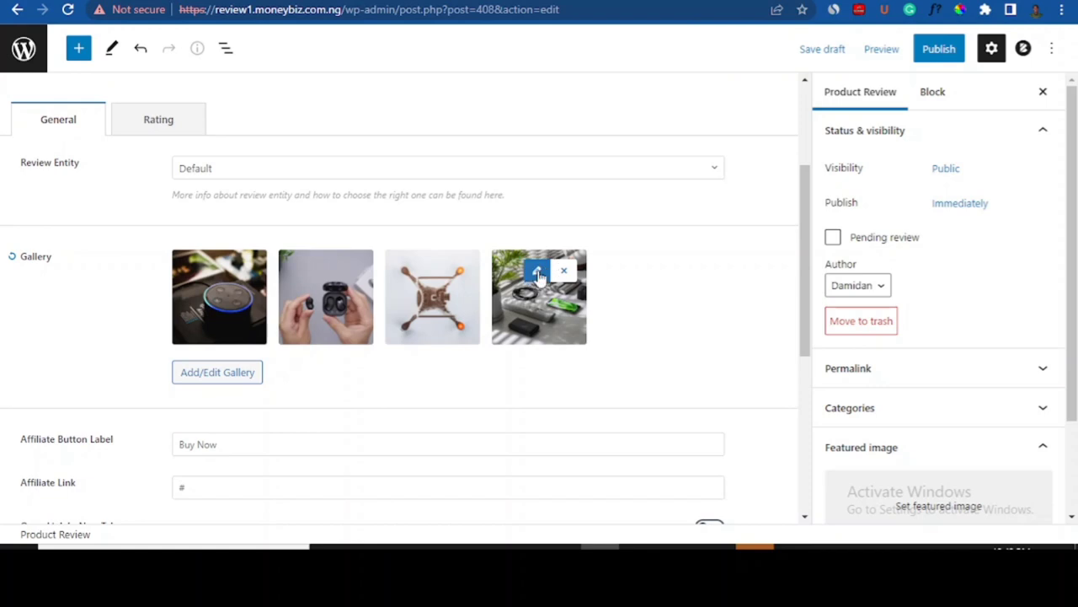
- Paste the Jumia advertising link as the affiliate link and make it open in a new tab
left_click_drag(800, 251, 803, 327)
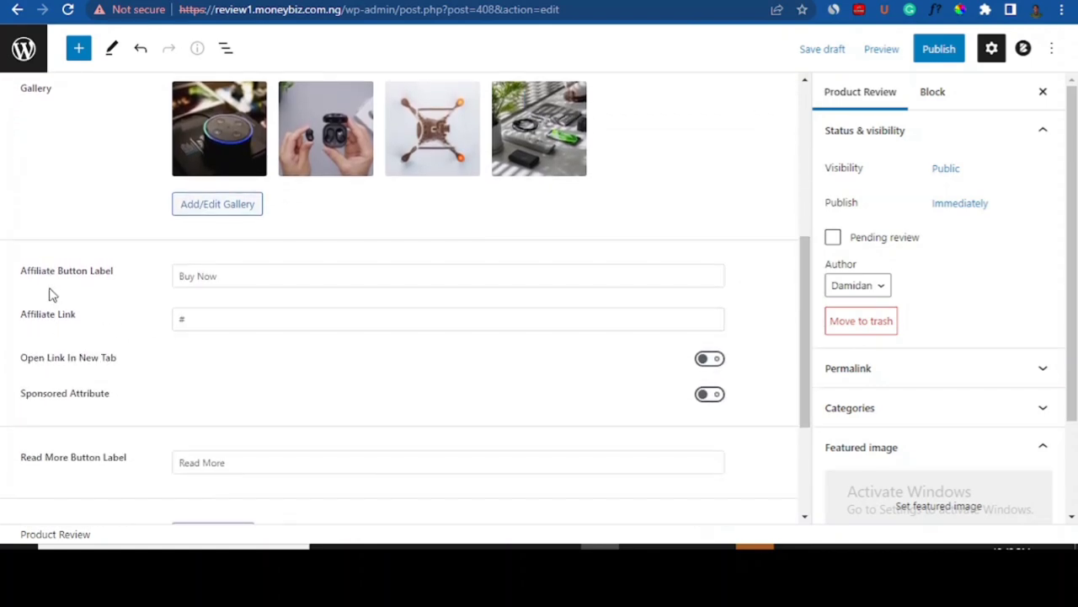
left_click(178, 275)
left_click(125, 282)
left_click(172, 275)
left_click(204, 321)
left_click(192, 321)
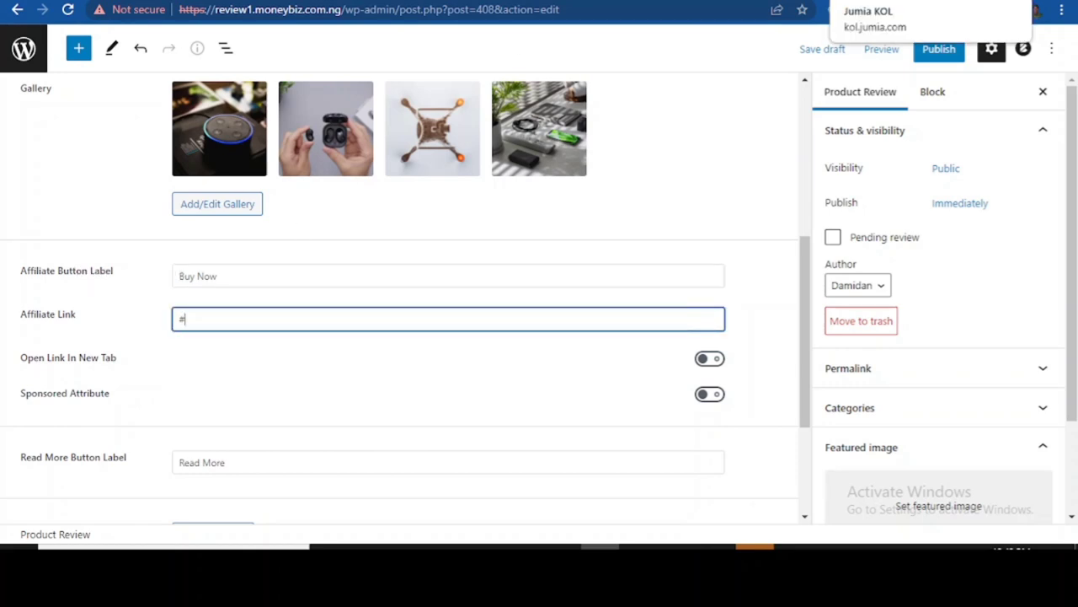
left_click(876, 1)
left_click(851, 293)
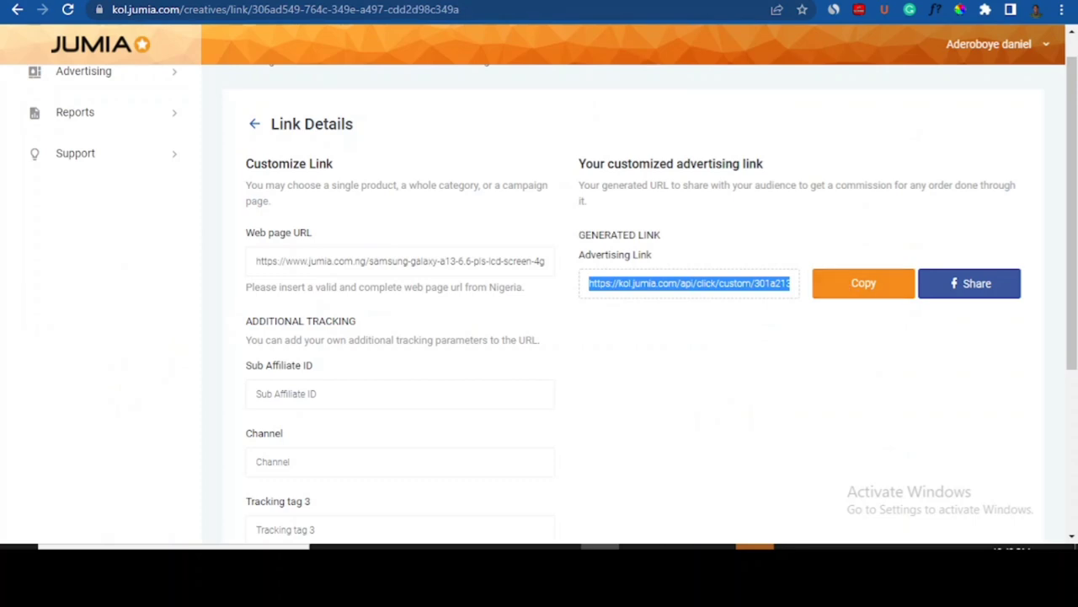
left_click(758, 1)
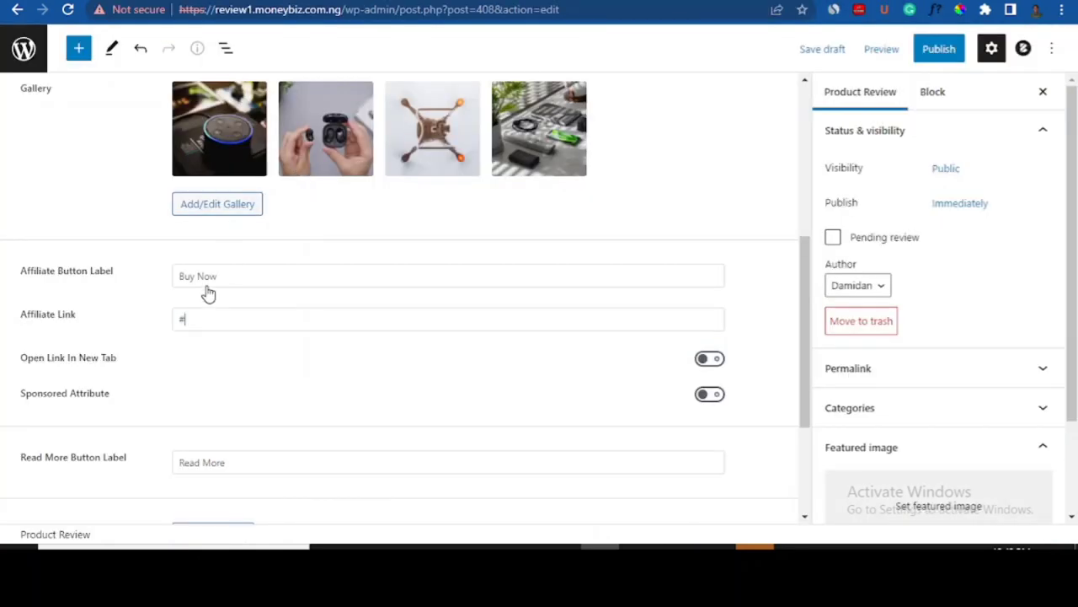
left_click(193, 317)
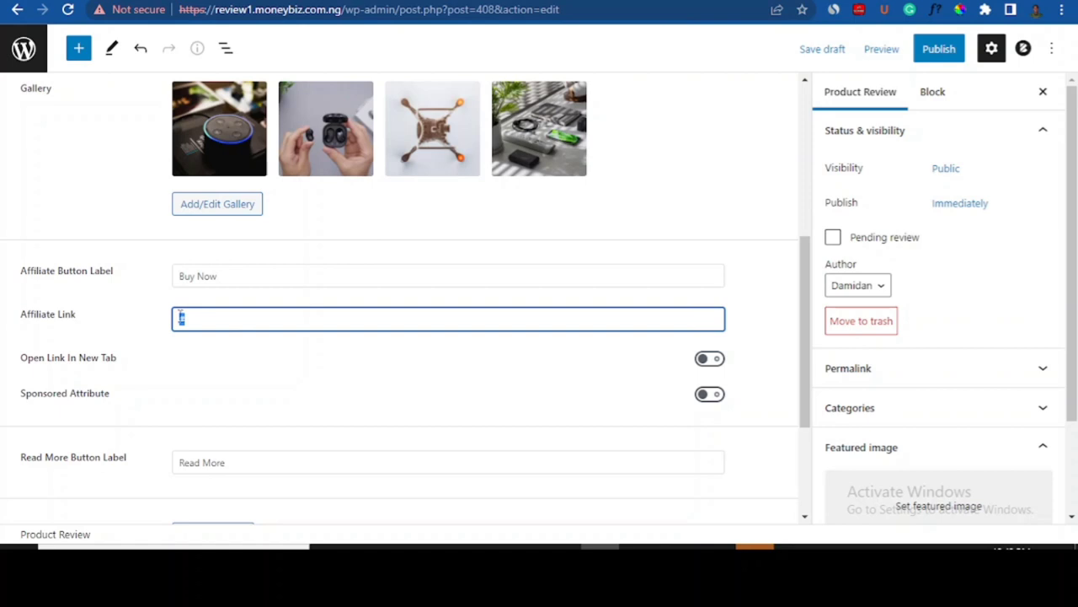
key("ctrl+v")
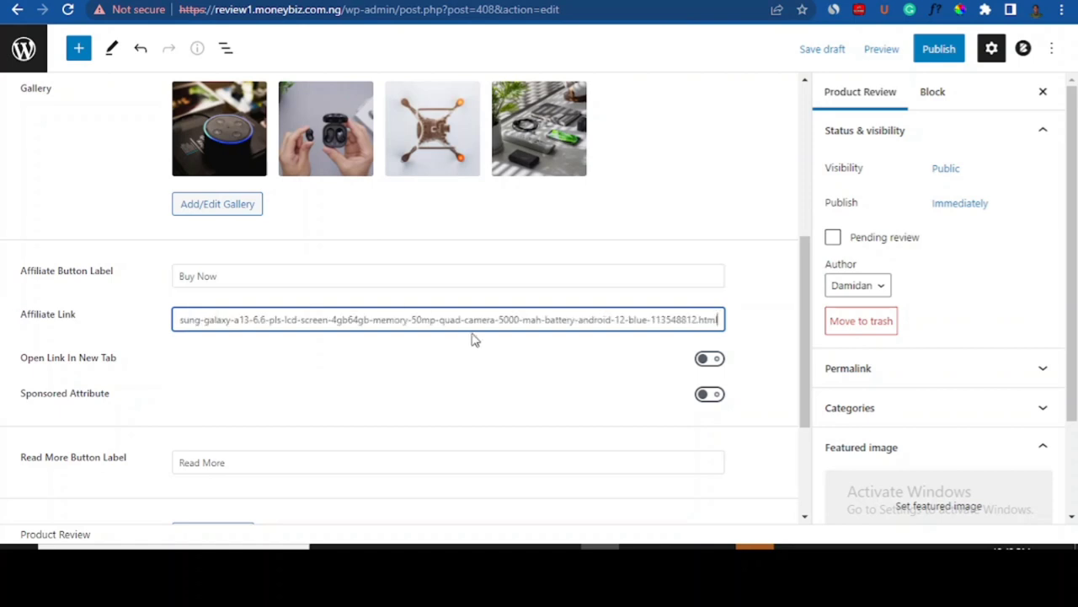
left_click_drag(803, 295, 805, 319)
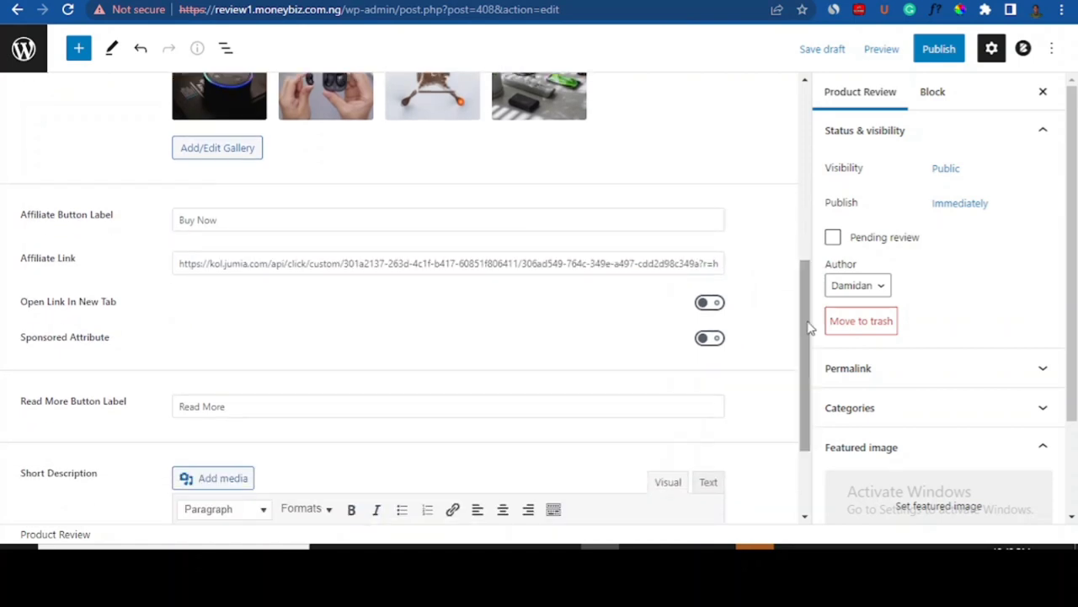
left_click(712, 304)
- Focus the Read More Button Label field, then view the Malesuada Proin Libero Consequat demo review
left_click_drag(805, 335, 796, 396)
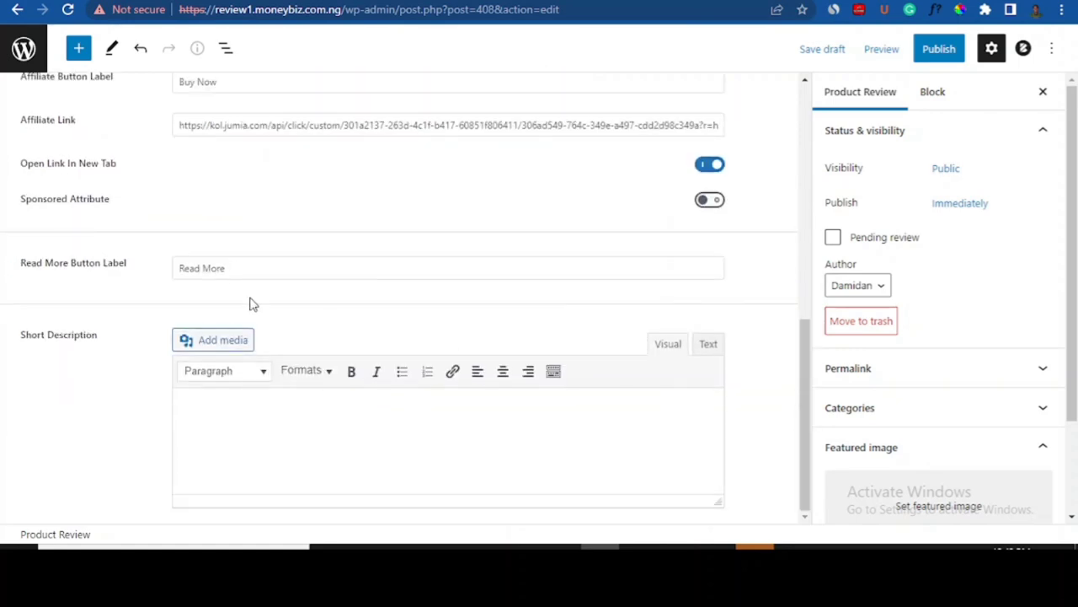
left_click(228, 268)
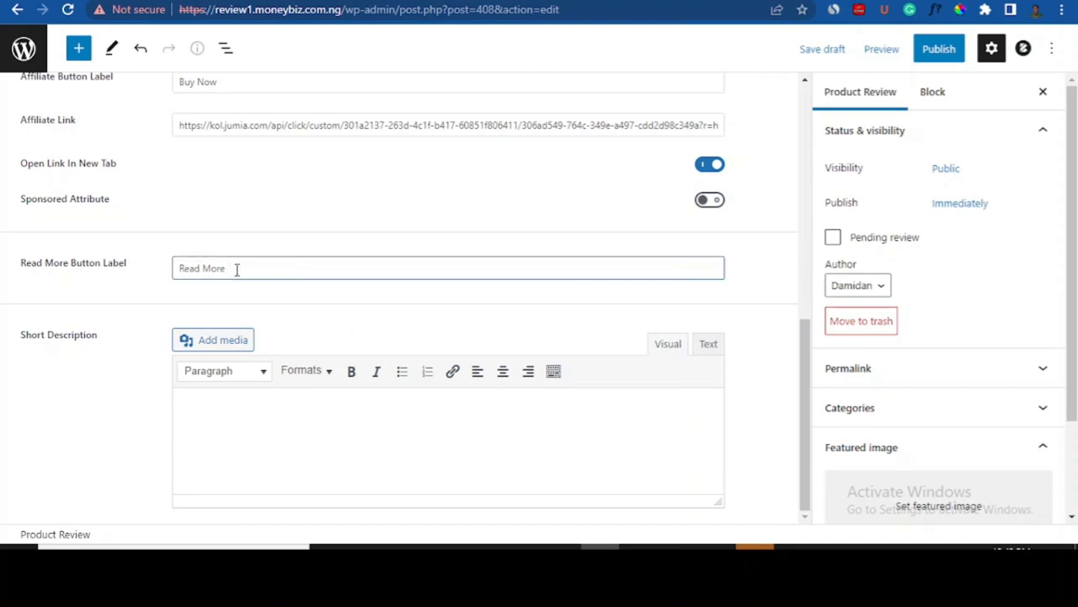
left_click(806, 335)
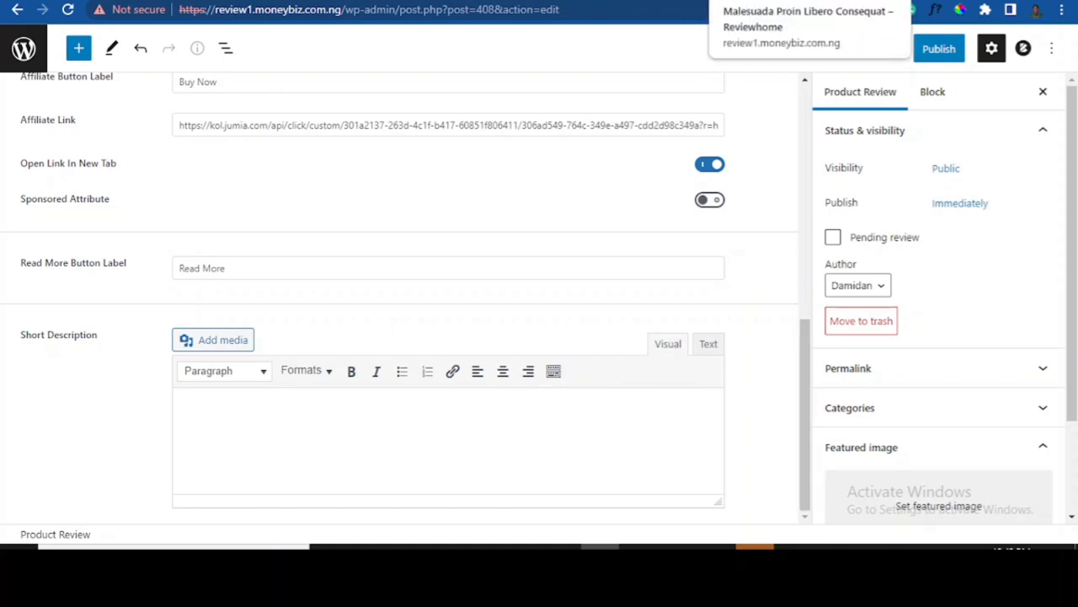
left_click(741, 1)
- Paste the demo review's first two paragraphs into the Short Description, with a blank line before 'Tristique'
left_click_drag(1074, 177, 1074, 315)
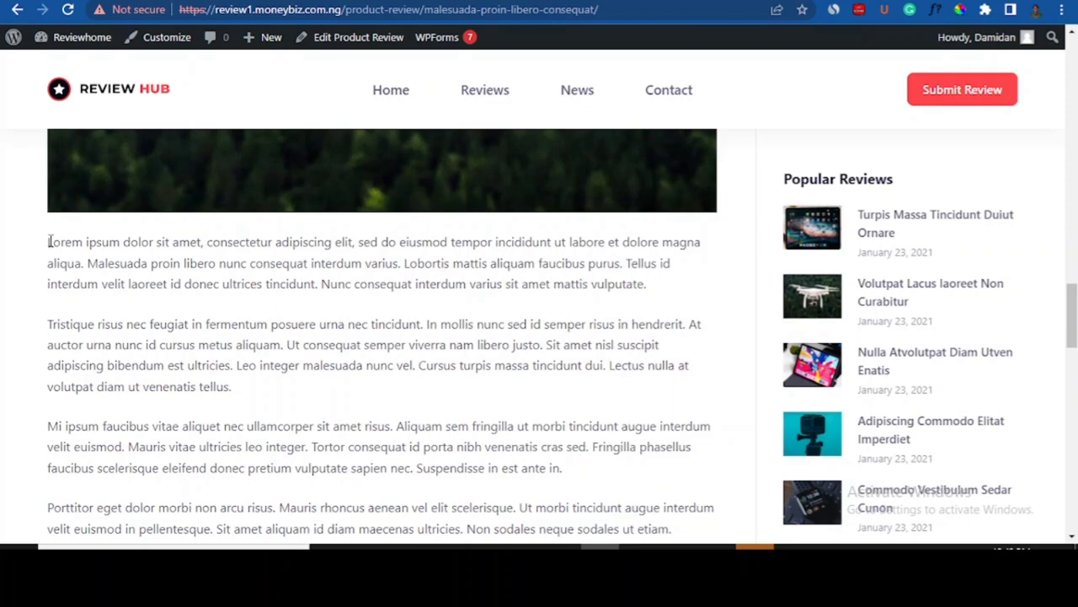
left_click_drag(48, 244, 273, 392)
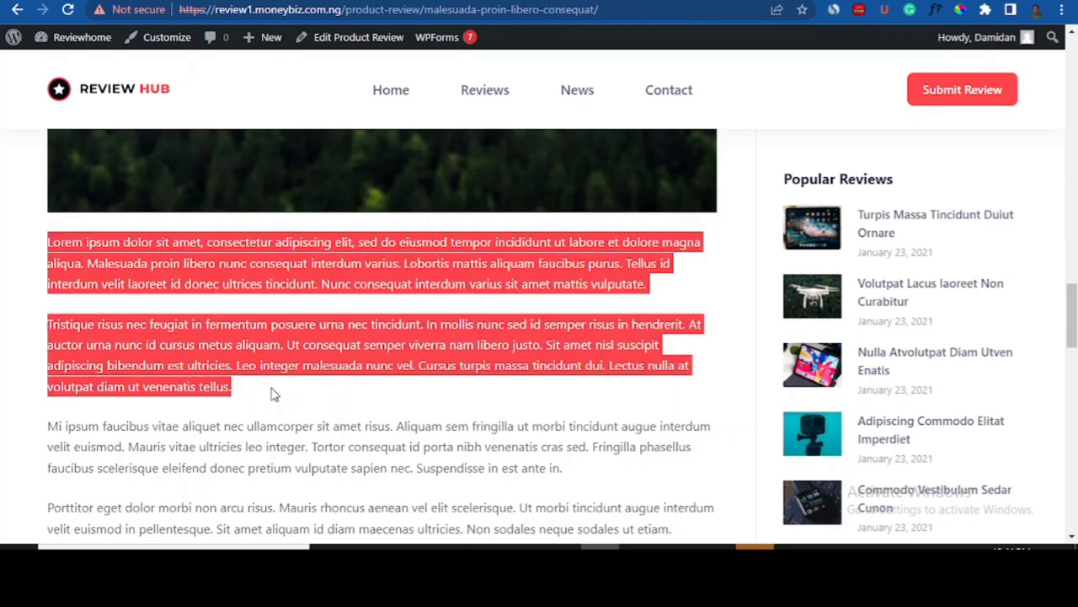
left_click(700, 1)
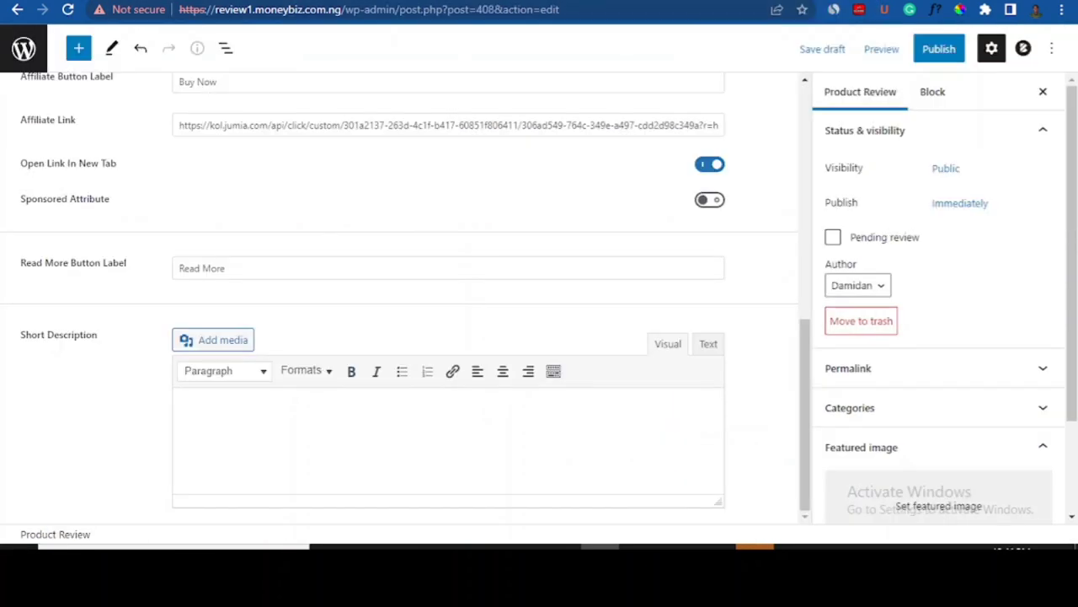
left_click(194, 415)
key("ctrl+v")
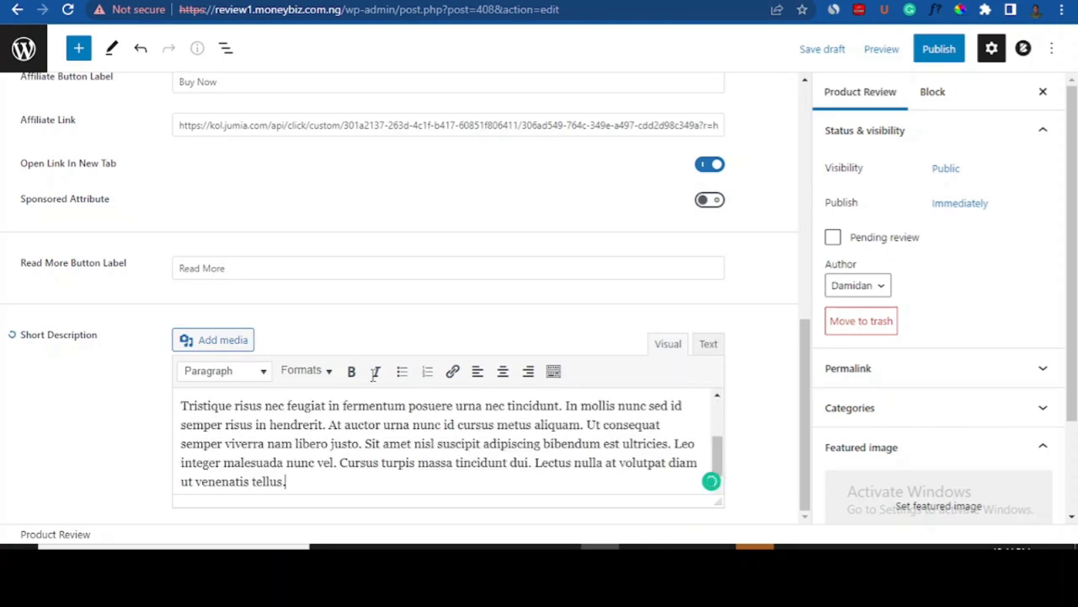
left_click(182, 406)
key("Return")
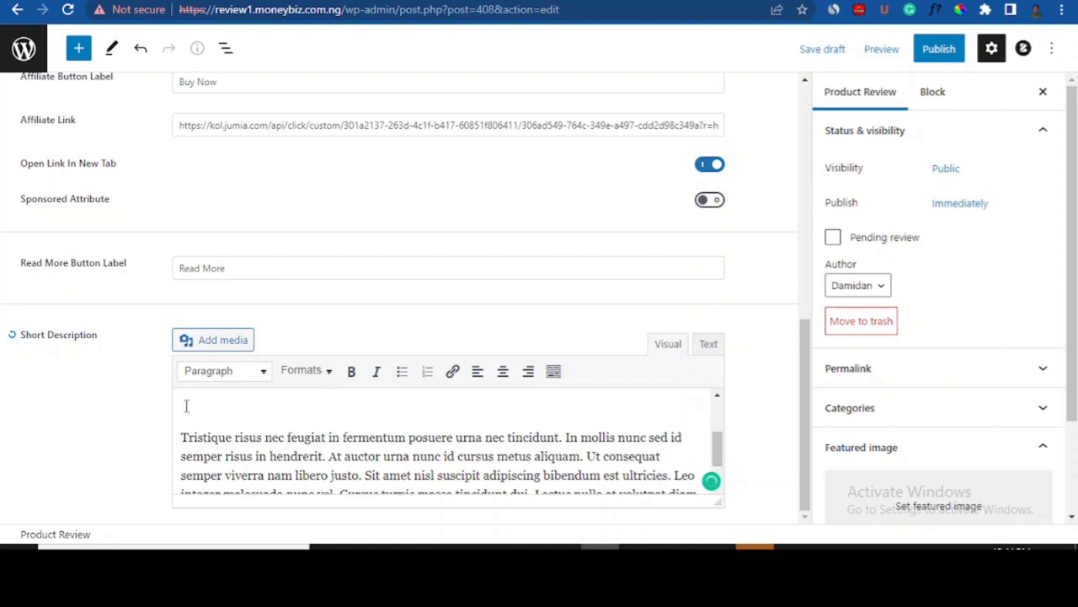
left_click(199, 339)
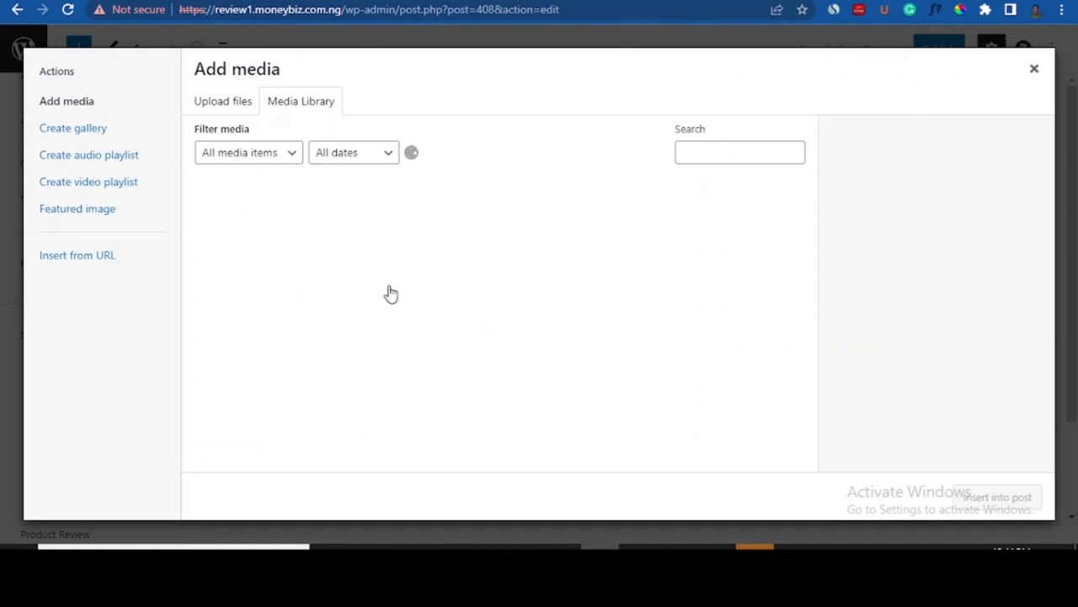
- Insert the Samsung phone photo 1.jpg into the Short Description and resize it to about 219 × 219
left_click(256, 262)
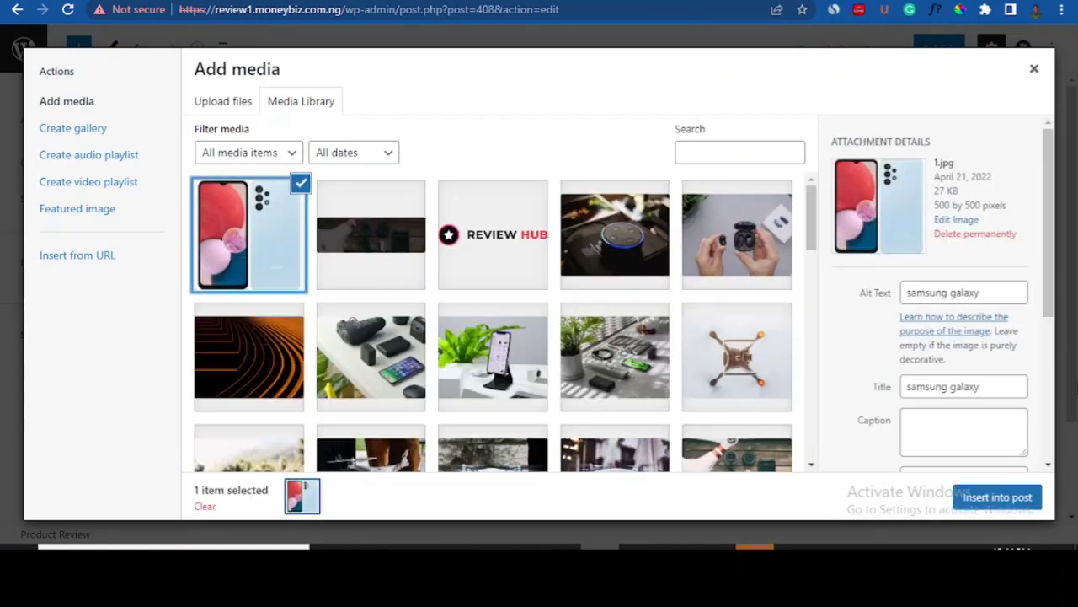
left_click(975, 498)
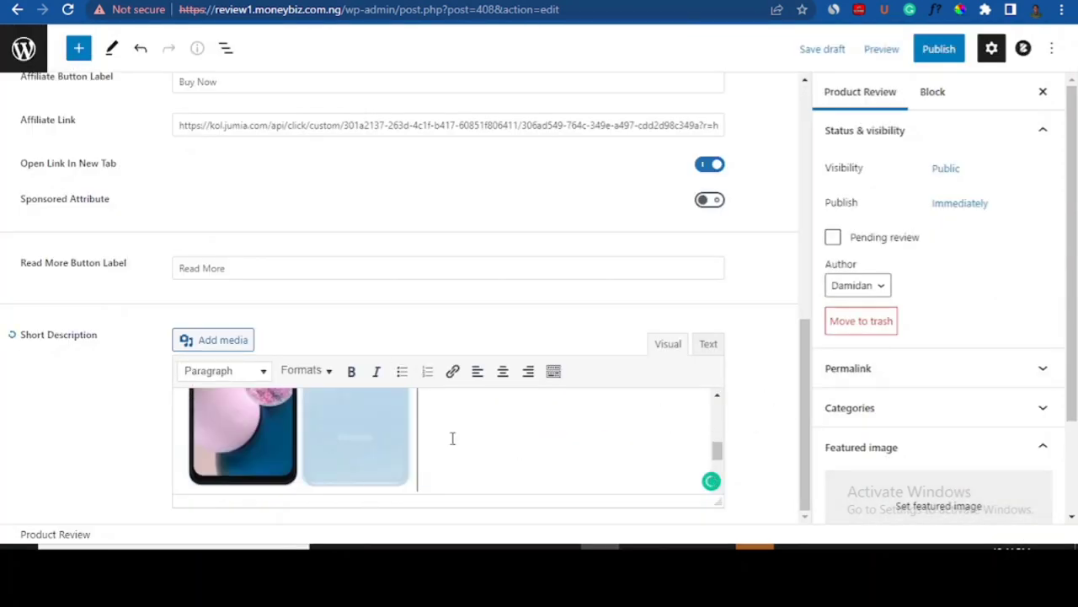
left_click_drag(452, 438, 727, 390)
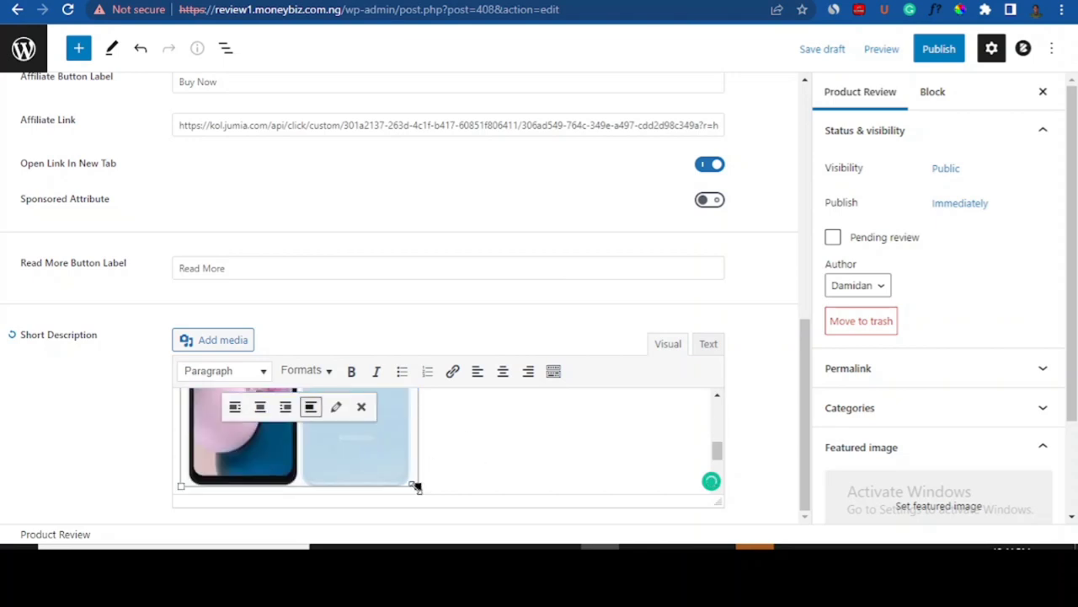
left_click_drag(417, 487, 354, 453)
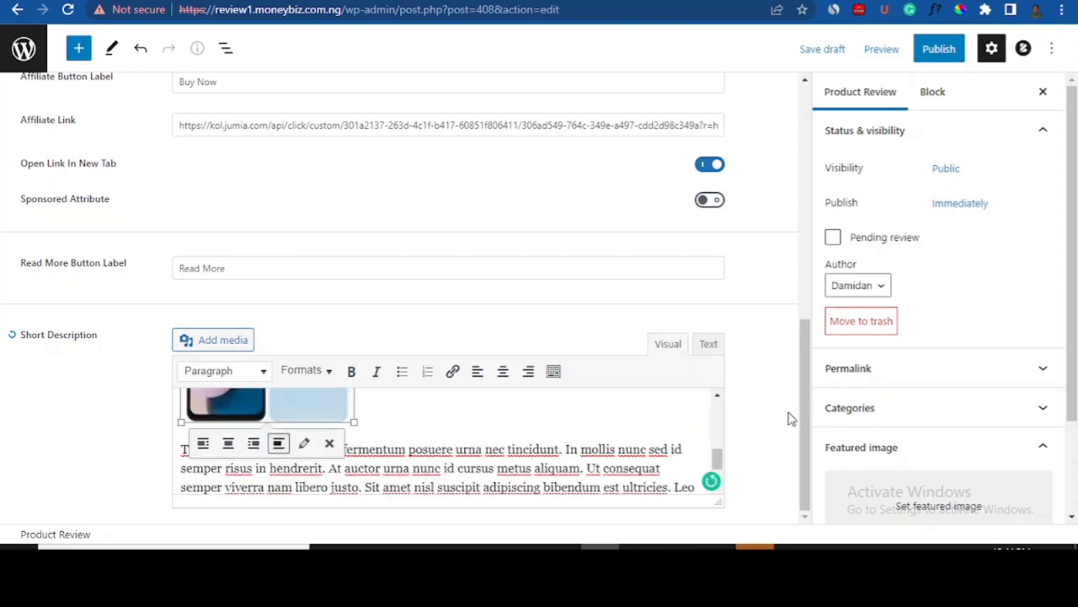
left_click_drag(806, 419, 808, 443)
left_click_drag(1072, 240, 1077, 187)
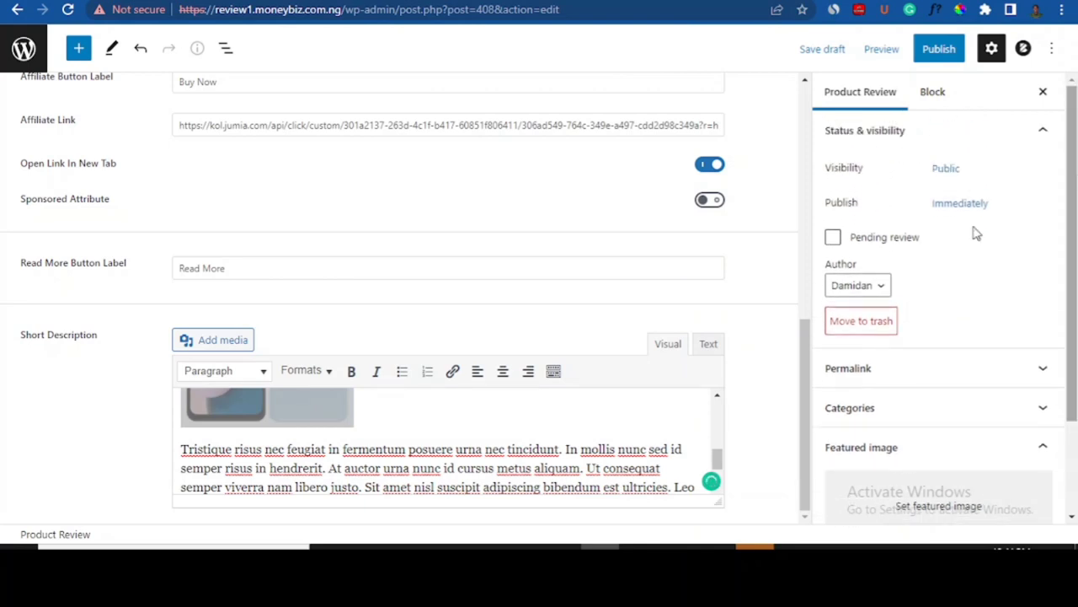
left_click_drag(801, 343, 803, 188)
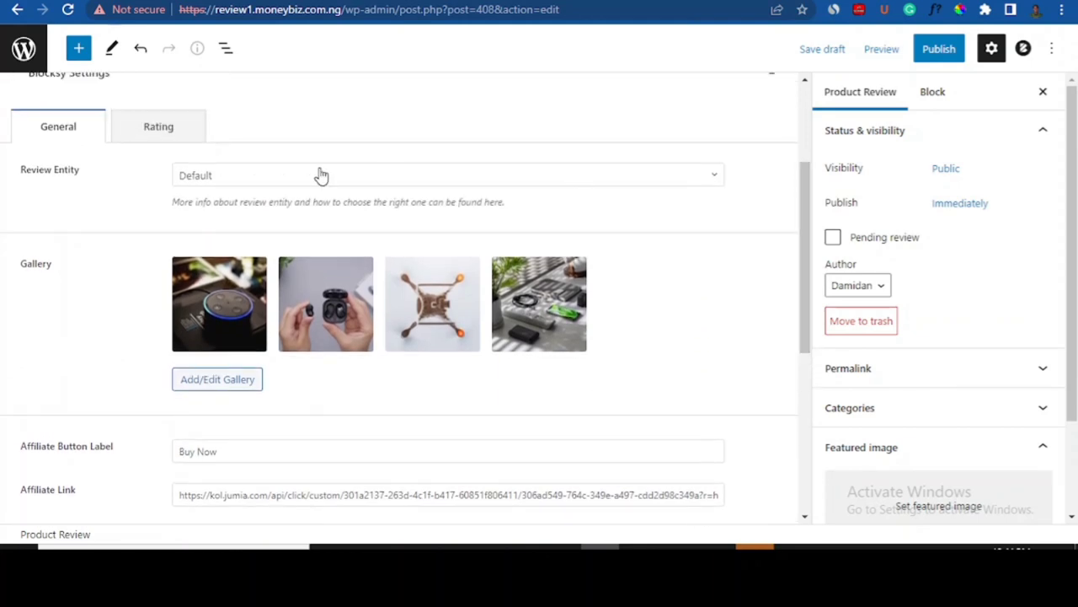
- On the Rating tab, add a 5-star score item labelled Battery
left_click(140, 127)
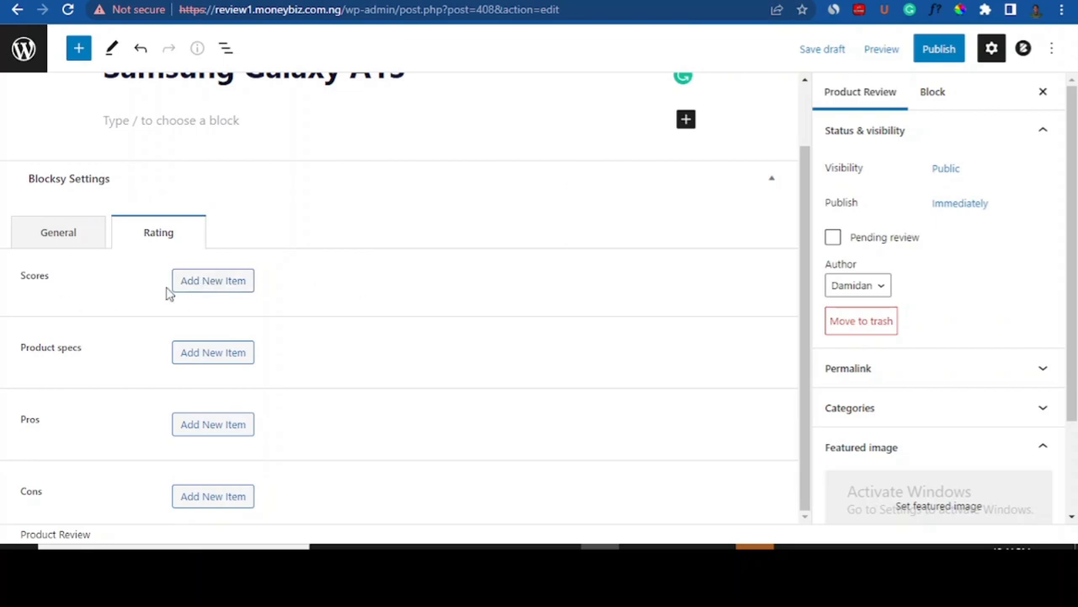
left_click(217, 282)
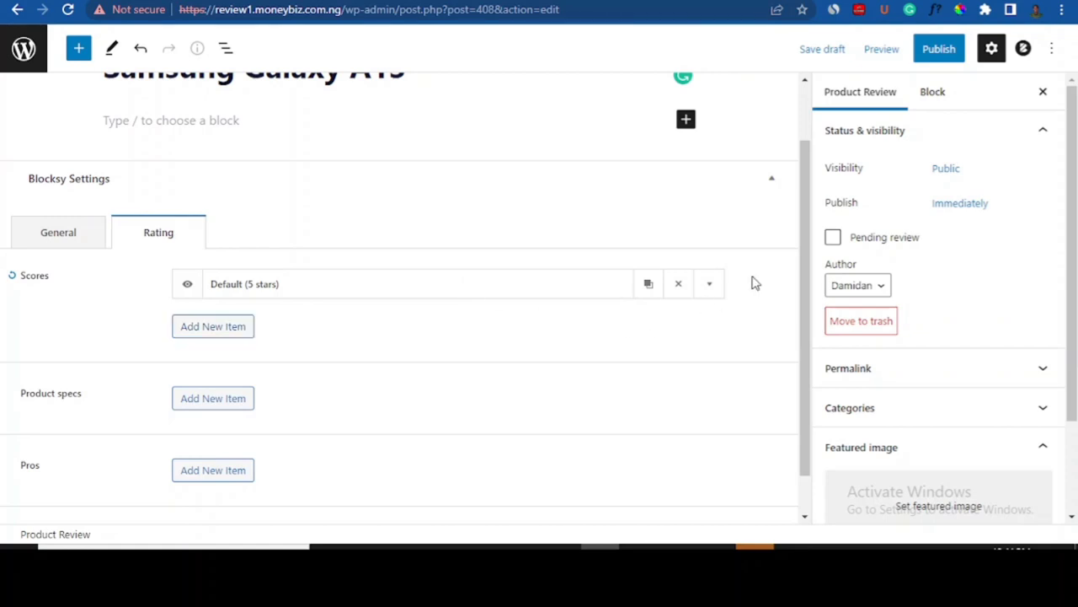
left_click(712, 289)
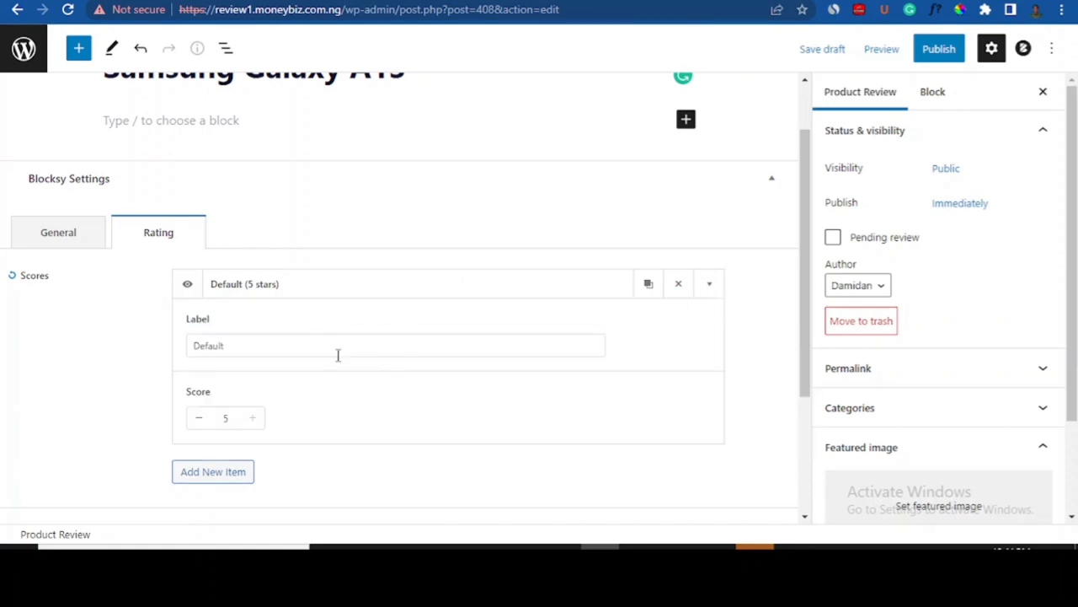
left_click(231, 348)
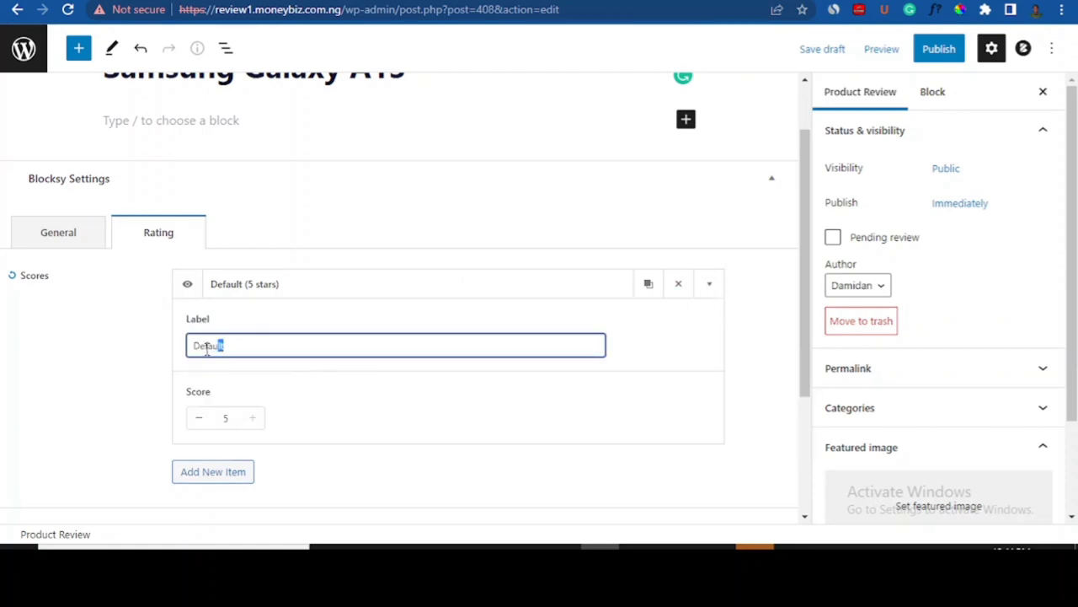
left_click_drag(208, 351, 189, 349)
type("Ba")
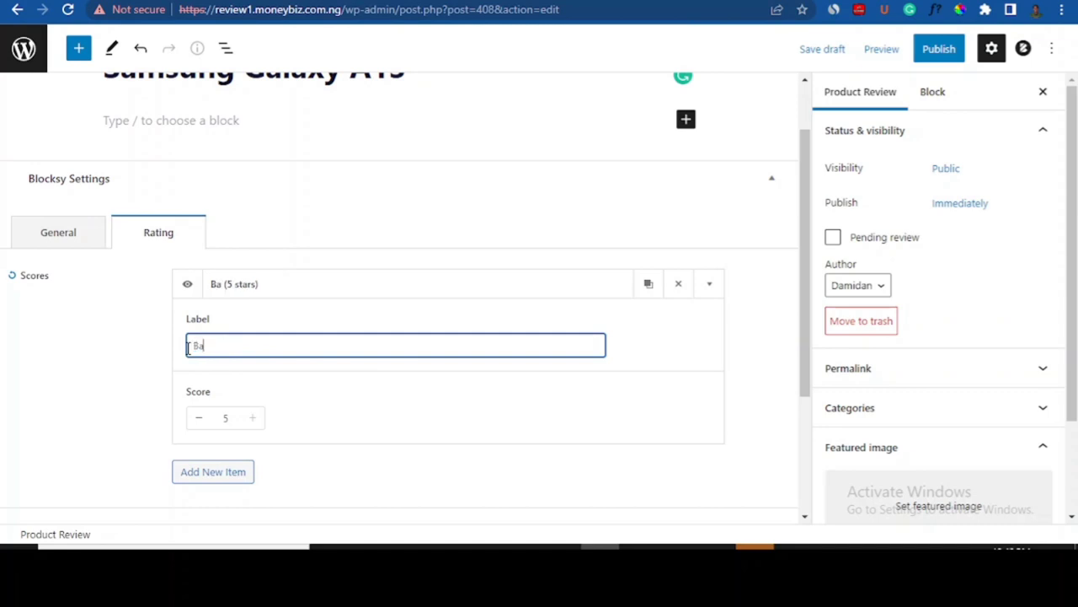
type("ttery")
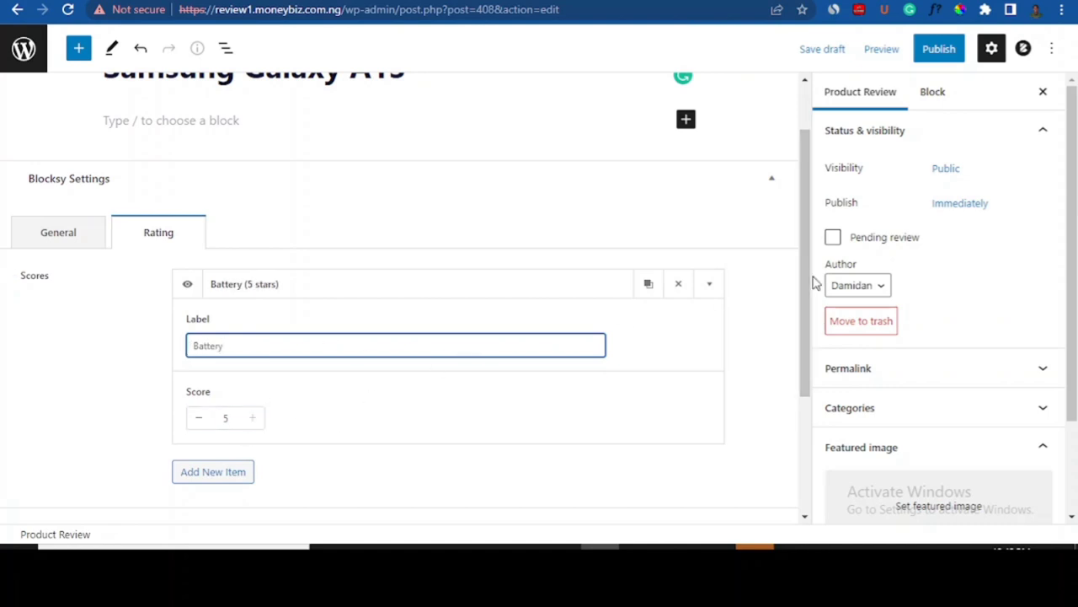
left_click_drag(804, 284, 785, 248)
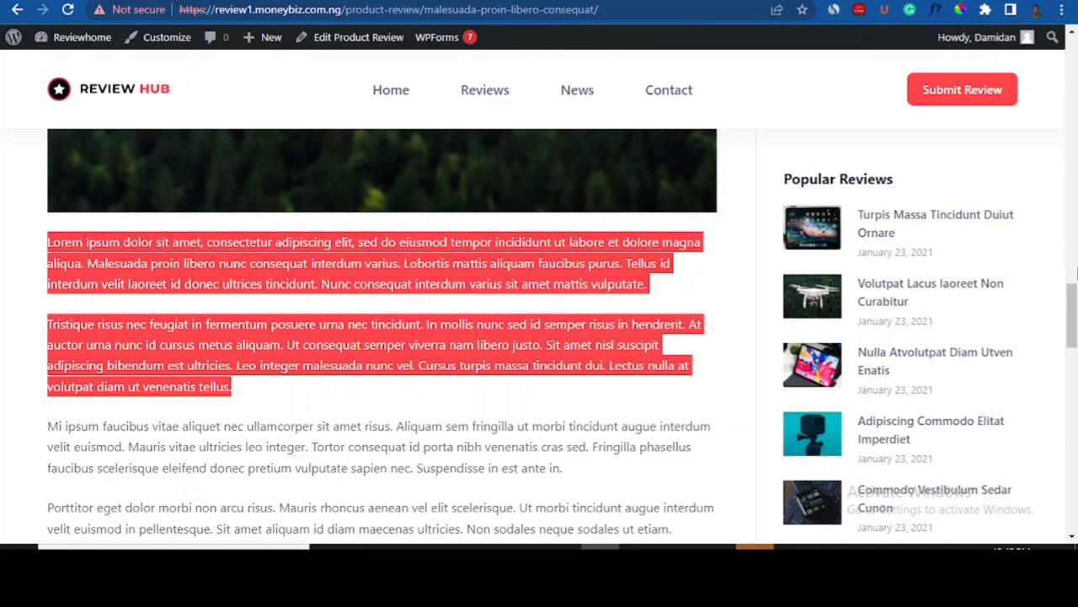
left_click_drag(1074, 289, 1073, 117)
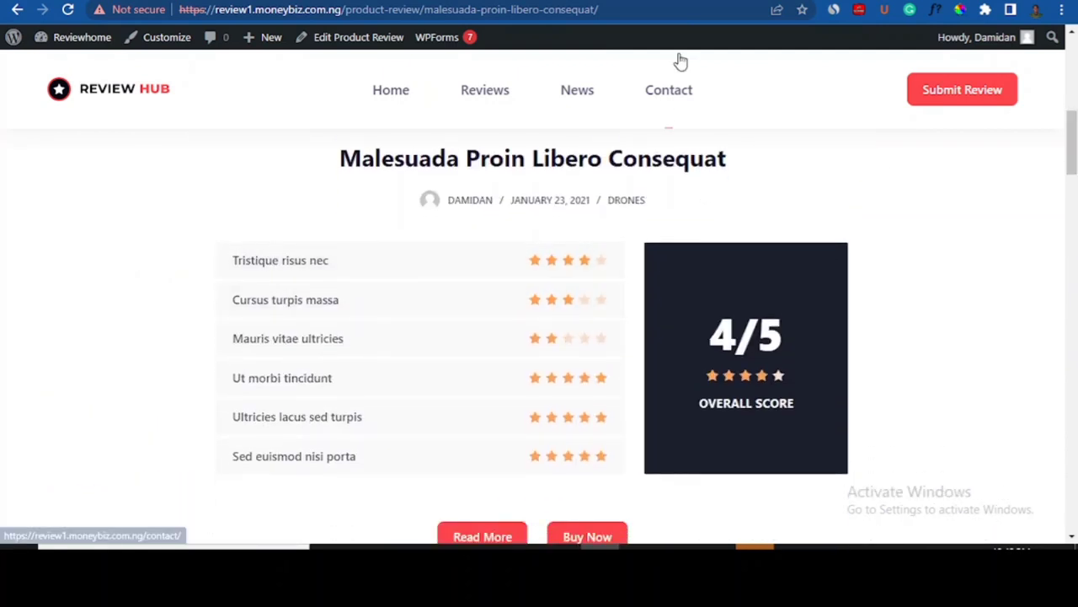
- Add a second 5-star score item labelled Camera below Battery
left_click(717, 0)
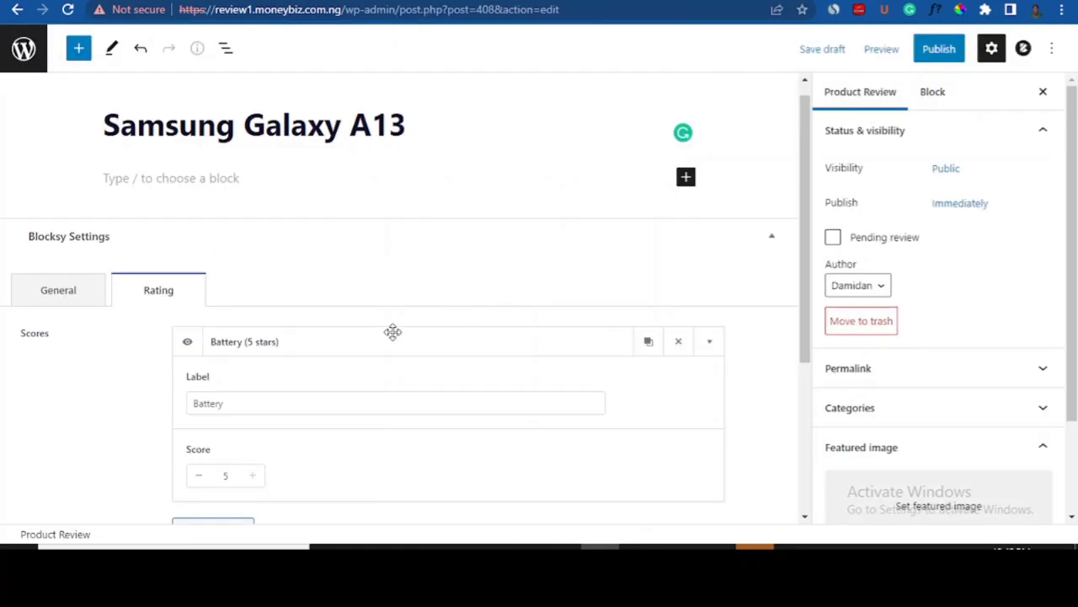
left_click_drag(805, 266, 804, 306)
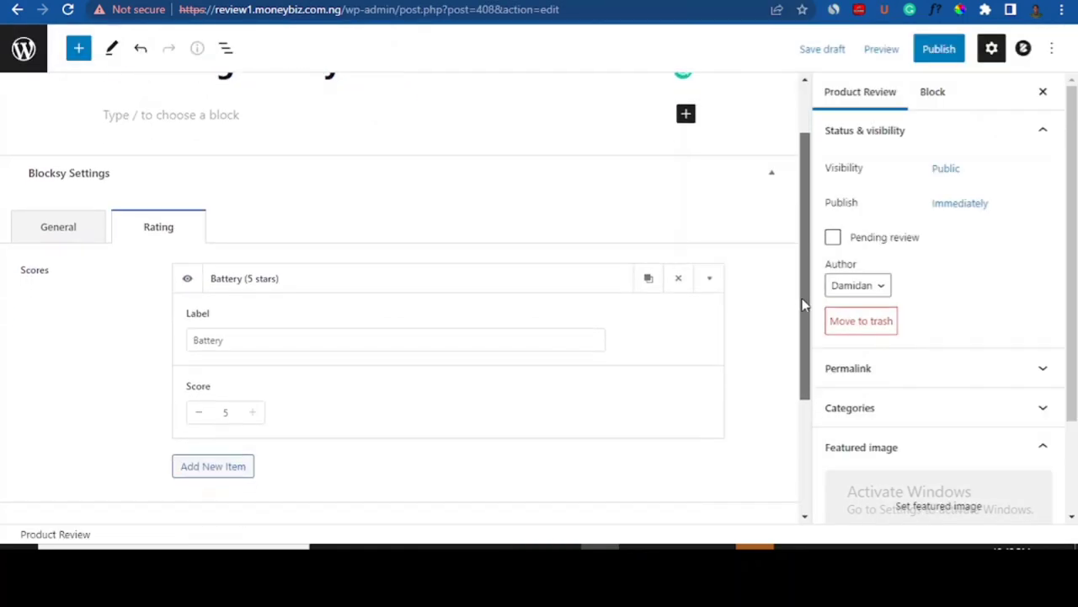
left_click(186, 463)
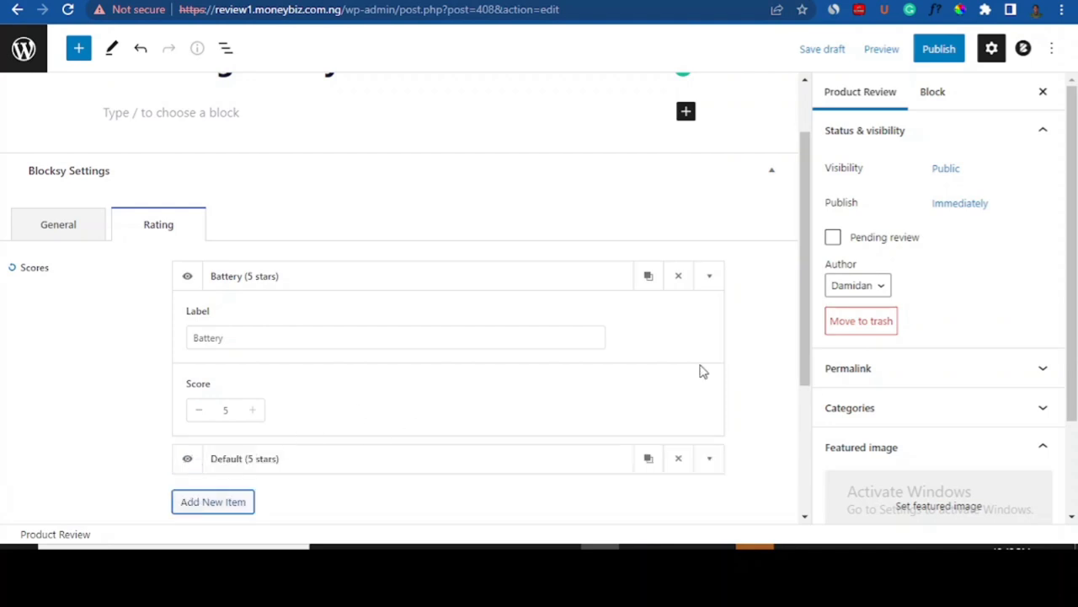
left_click_drag(806, 305, 806, 365)
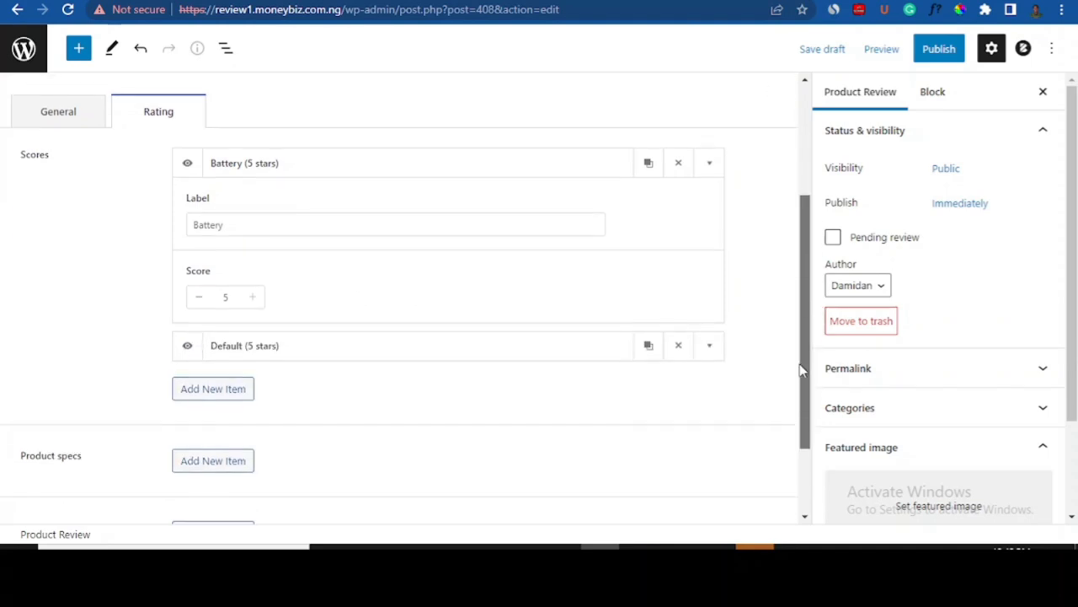
left_click(709, 345)
left_click_drag(223, 263, 143, 269)
type("C")
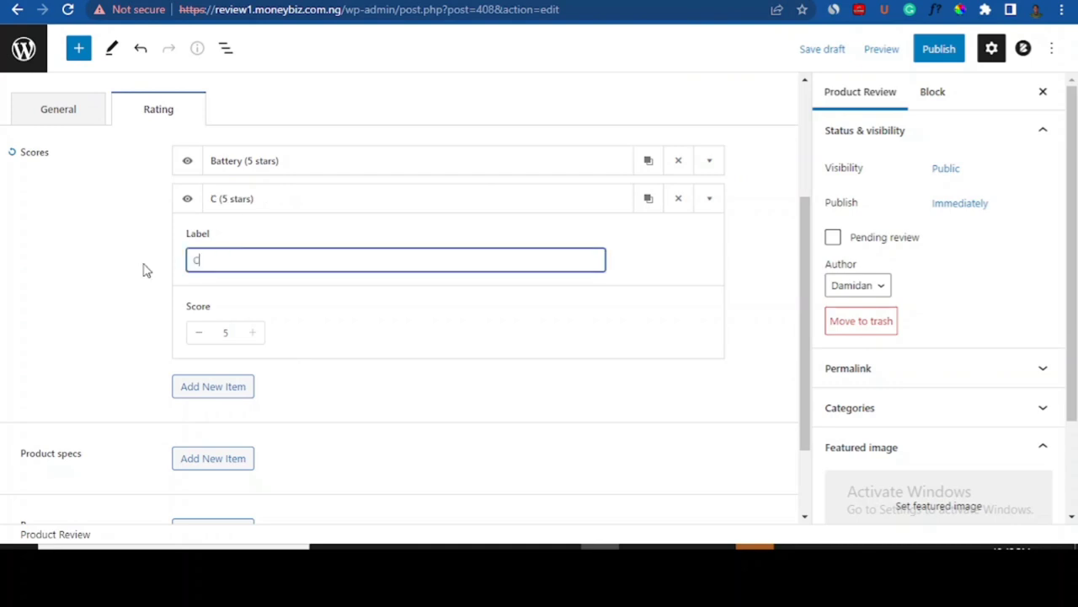
type("amera")
left_click_drag(808, 276, 804, 313)
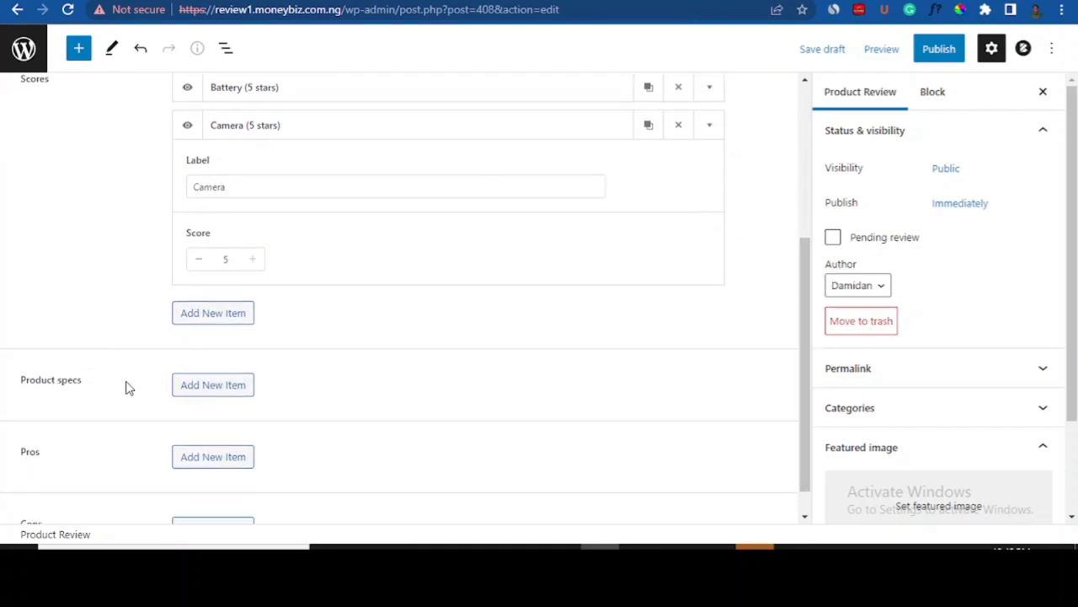
- Add a Product specs item and relabel it Beauty, following the sample's Euismod spec
left_click(214, 383)
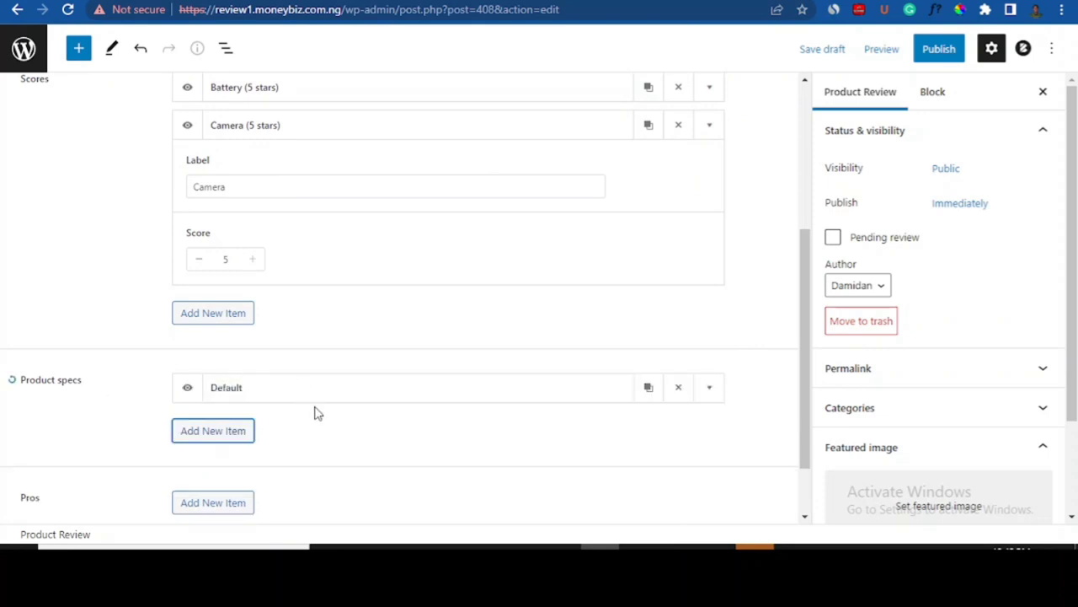
left_click(709, 390)
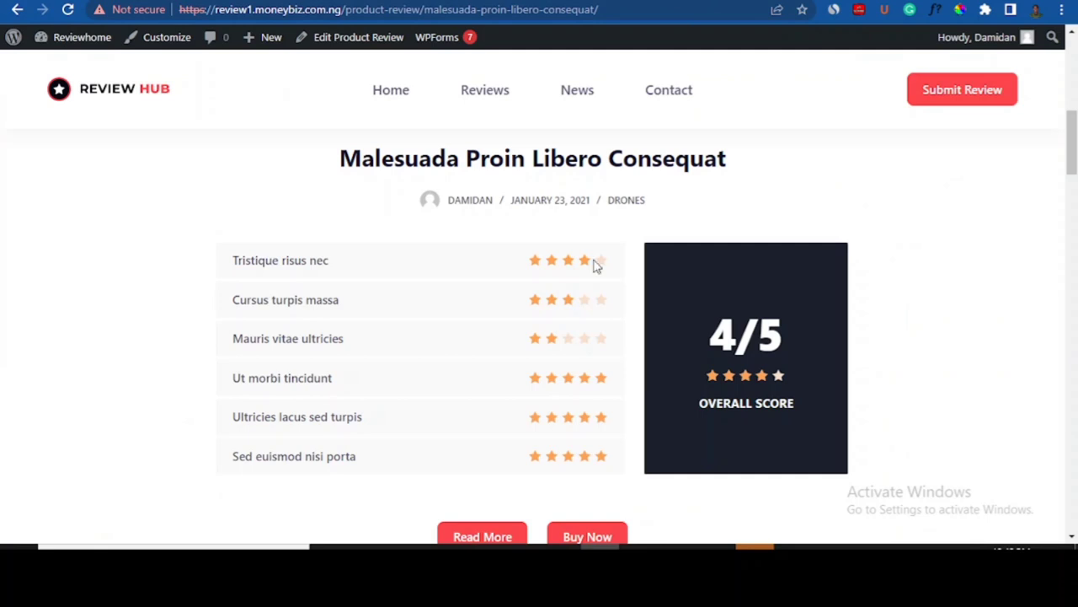
scroll(258, 344, "down", 8)
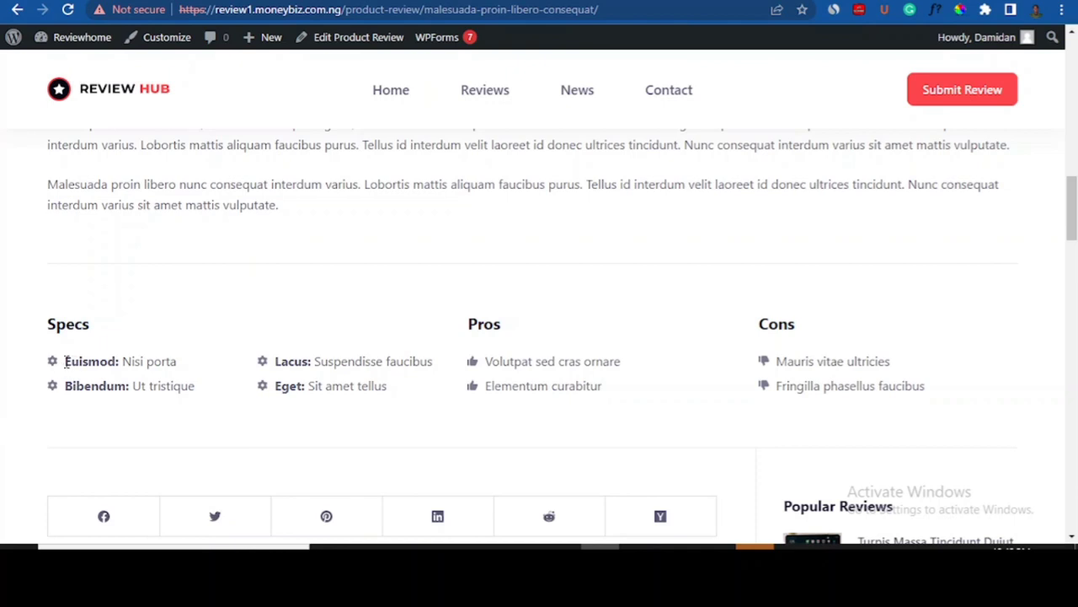
left_click_drag(65, 361, 194, 361)
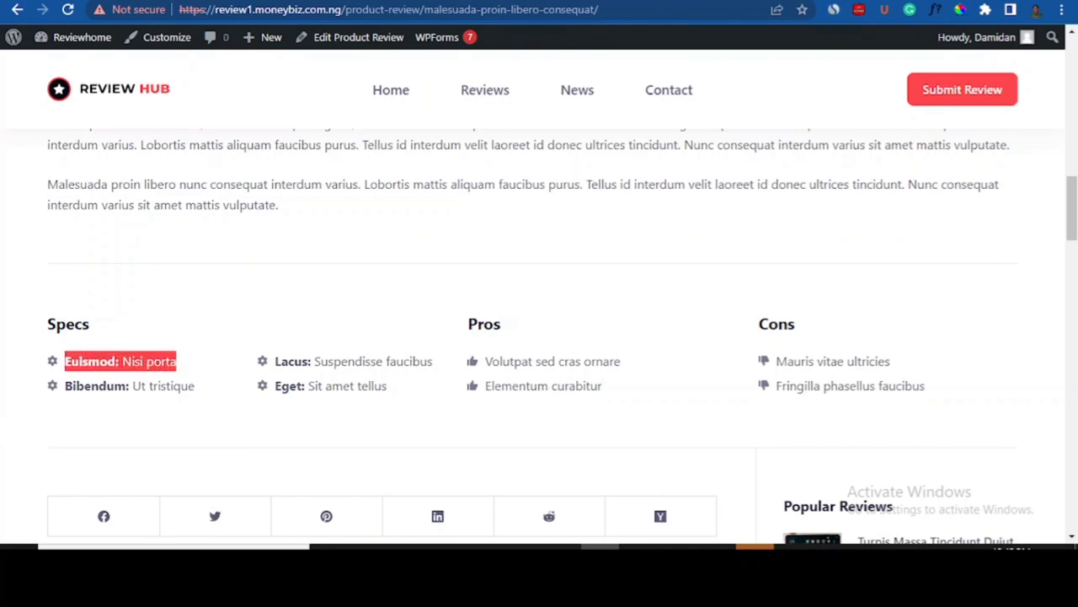
left_click(726, 0)
left_click(243, 450)
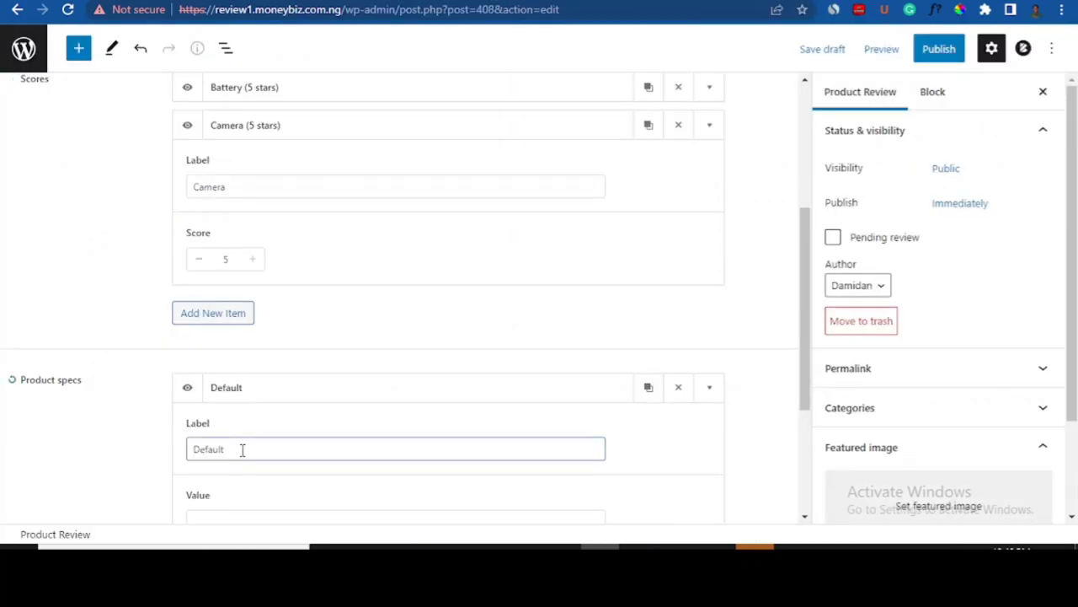
left_click(235, 448)
left_click_drag(226, 448, 167, 453)
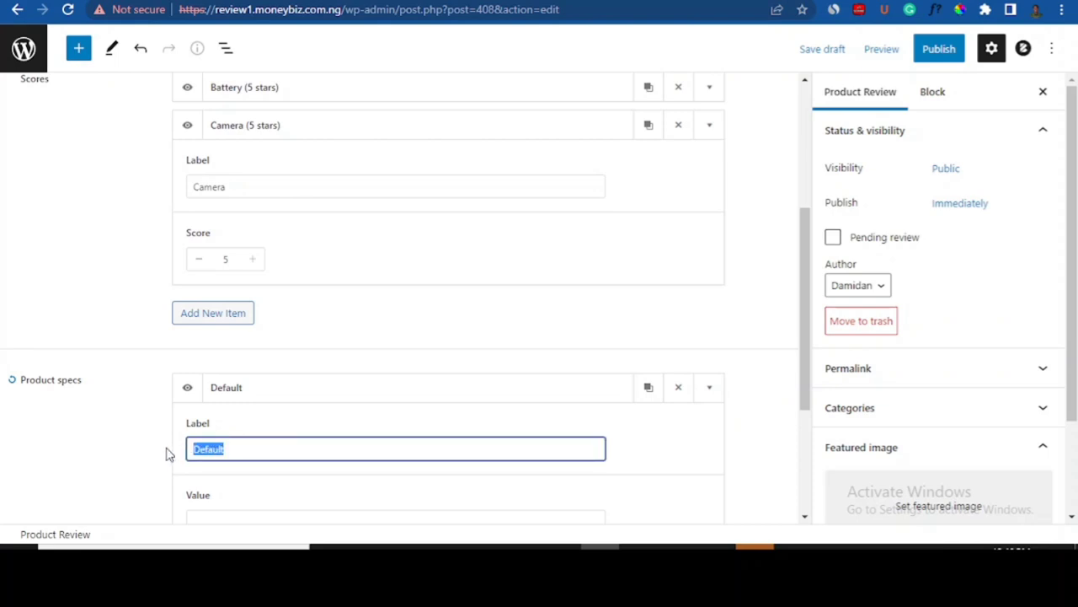
type("Beauty")
left_click(810, 283)
- Give the Beauty spec the value Outstanding, cross-checking the sample review page
left_click_drag(810, 284, 450, 366)
left_click(227, 374)
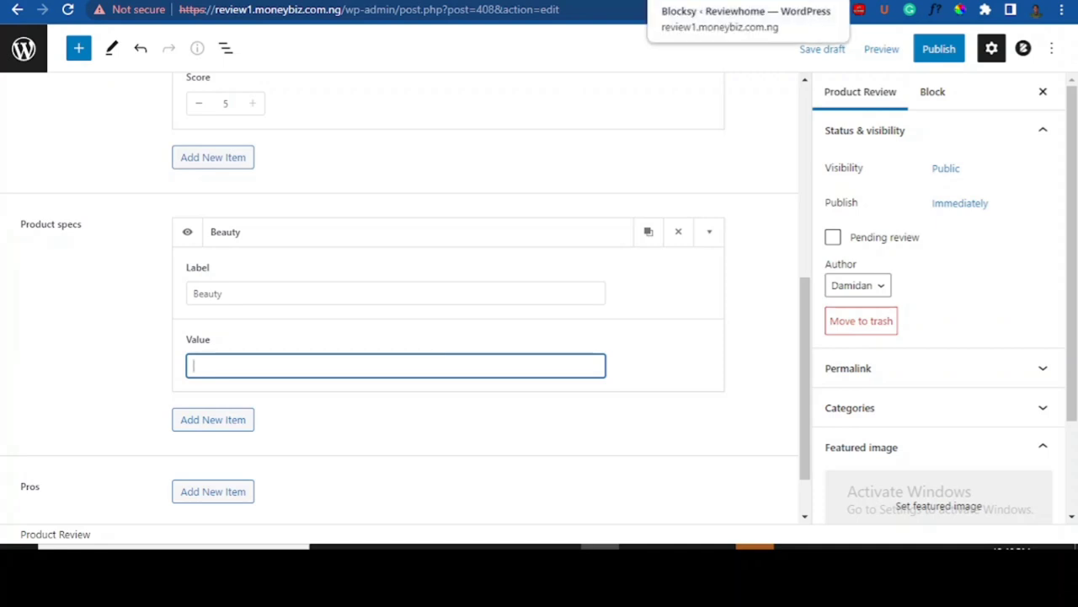
left_click(721, 0)
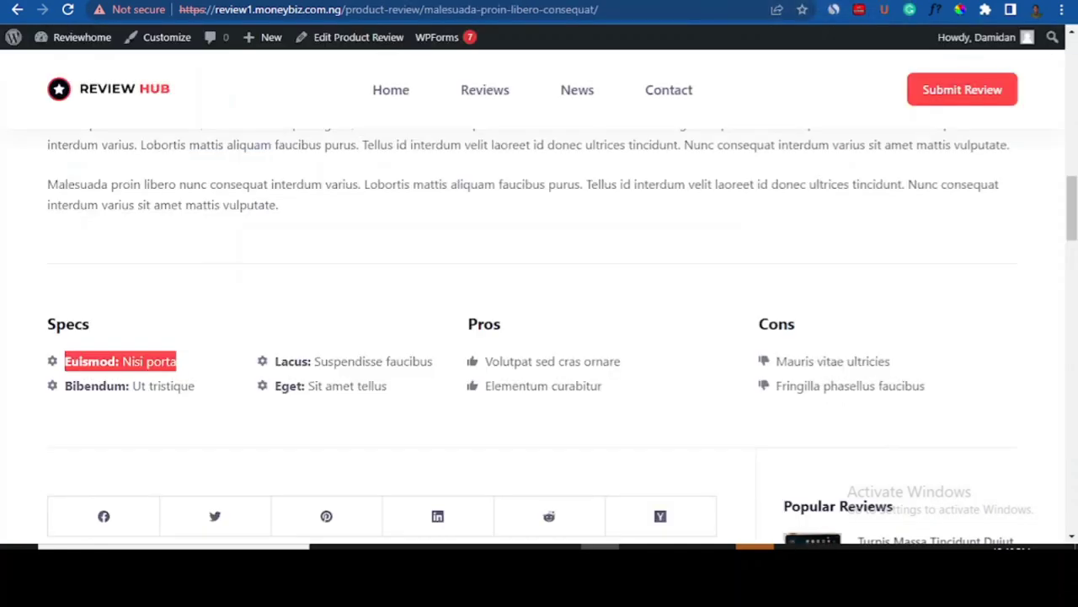
left_click(155, 360)
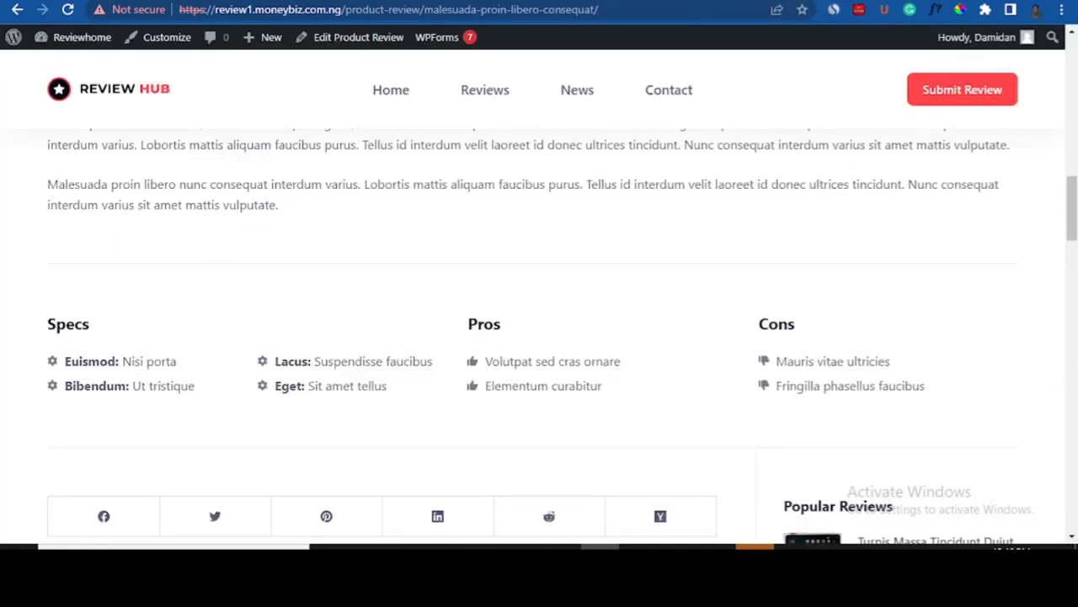
left_click(606, 1)
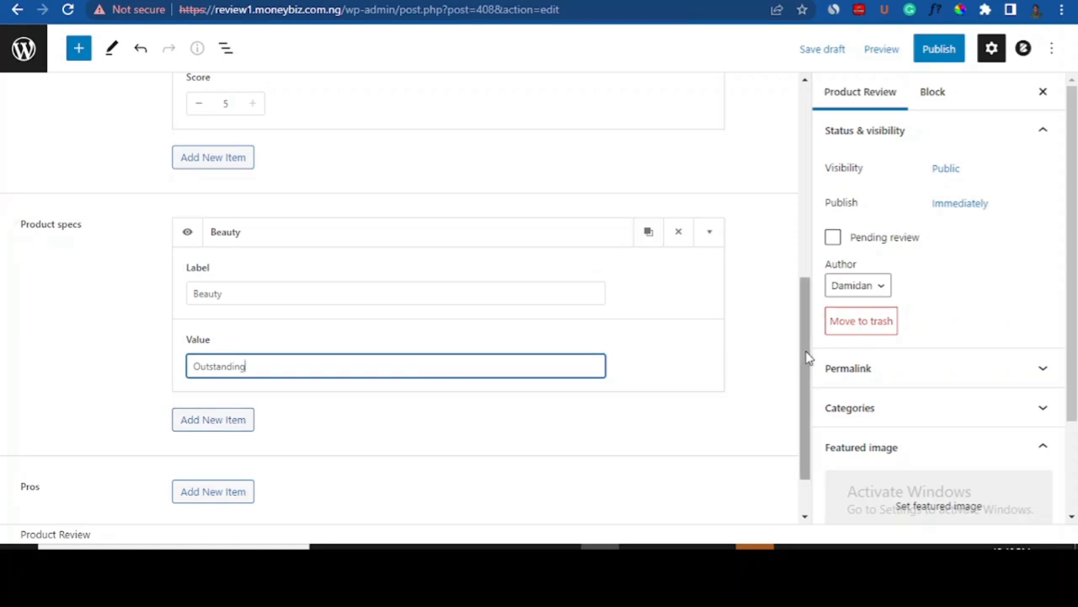
left_click_drag(809, 356, 801, 383)
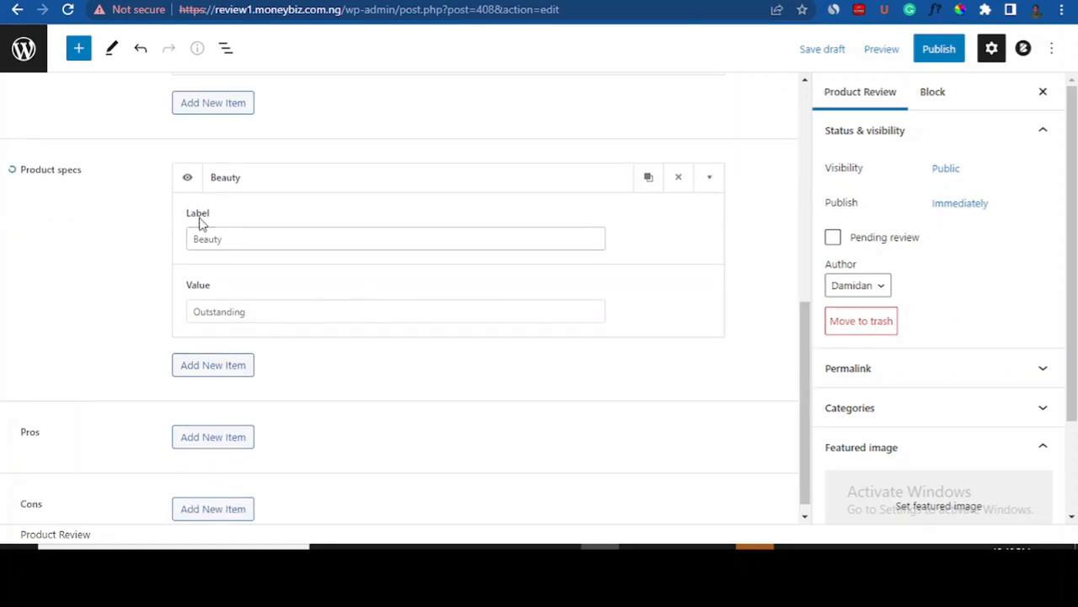
left_click(188, 179)
left_click(189, 179)
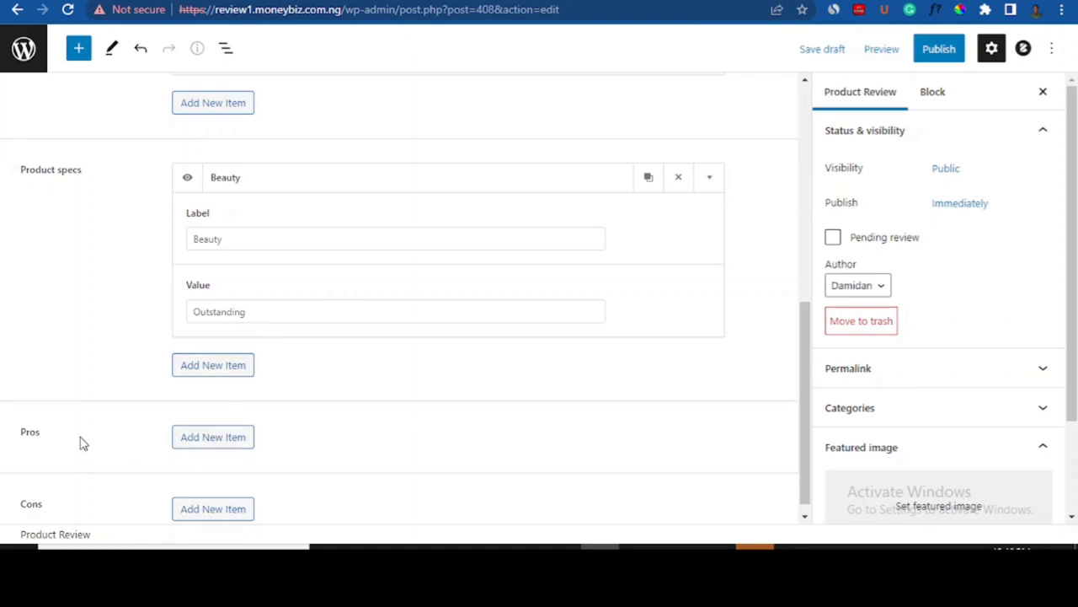
left_click_drag(801, 385, 797, 424)
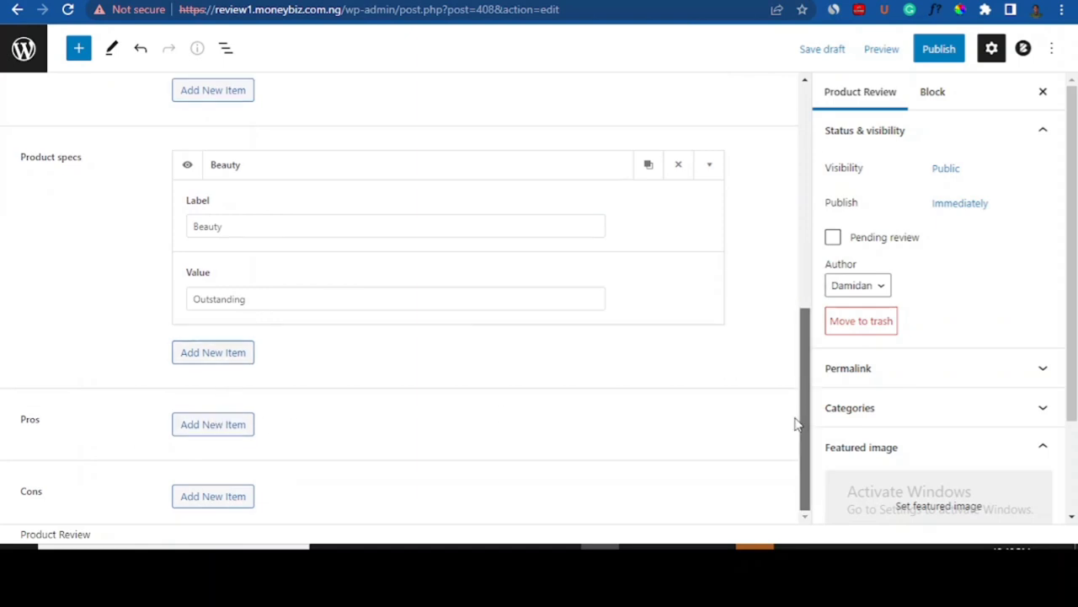
- Add a Pros item labelled Affordable
left_click(221, 424)
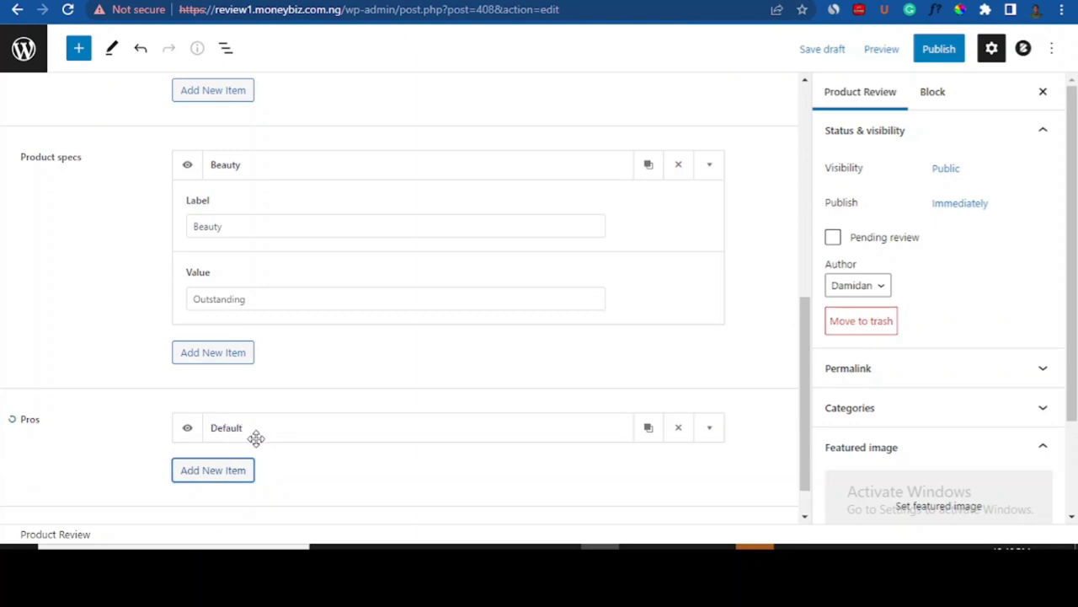
left_click_drag(806, 371, 770, 426)
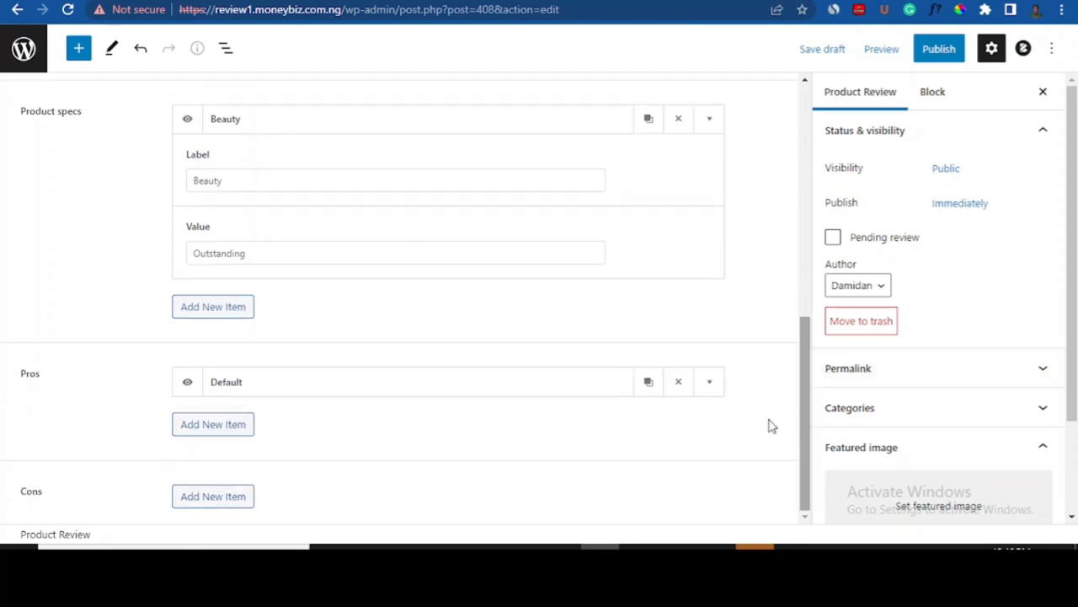
left_click(211, 424)
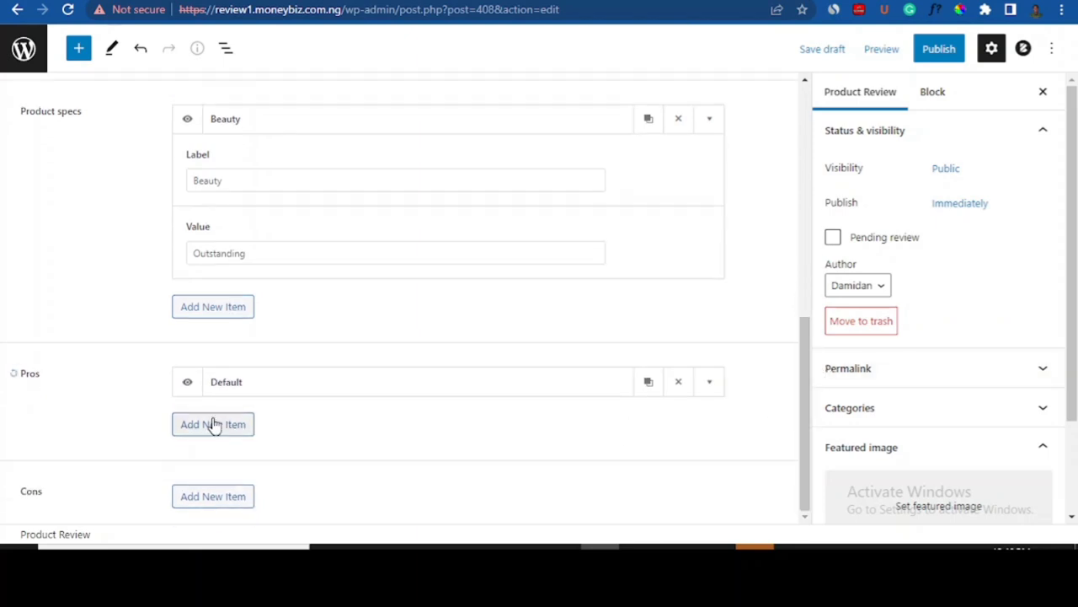
left_click(714, 387)
left_click(249, 452)
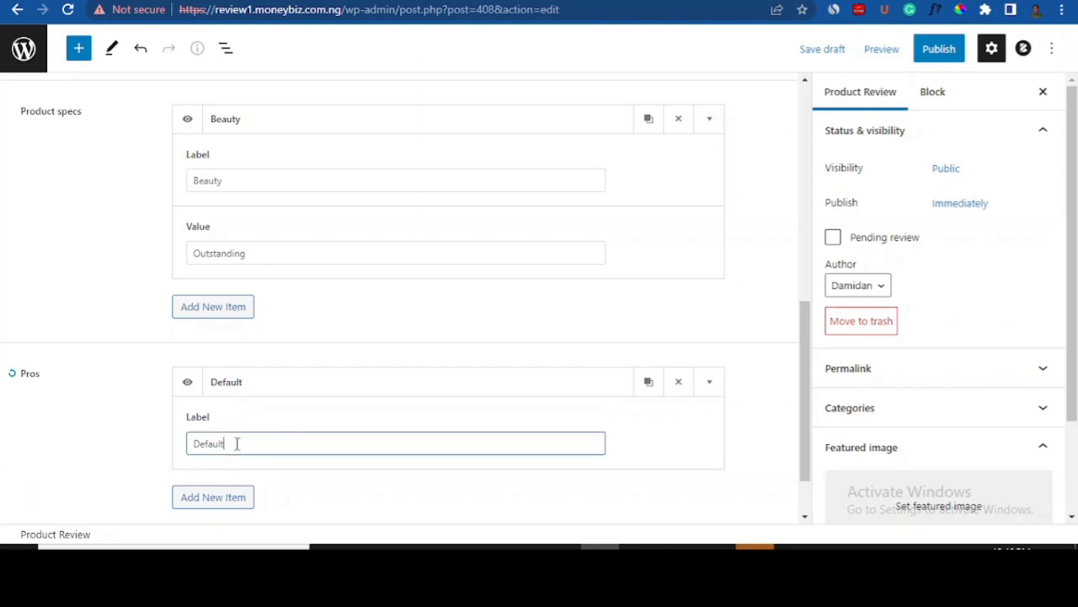
left_click_drag(235, 443, 186, 447)
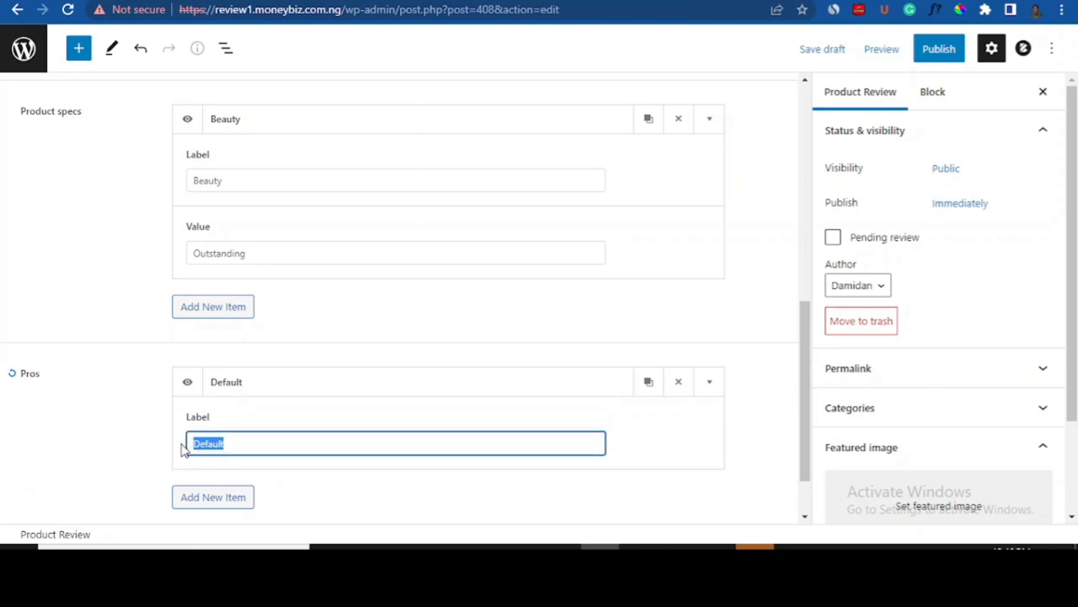
type("A")
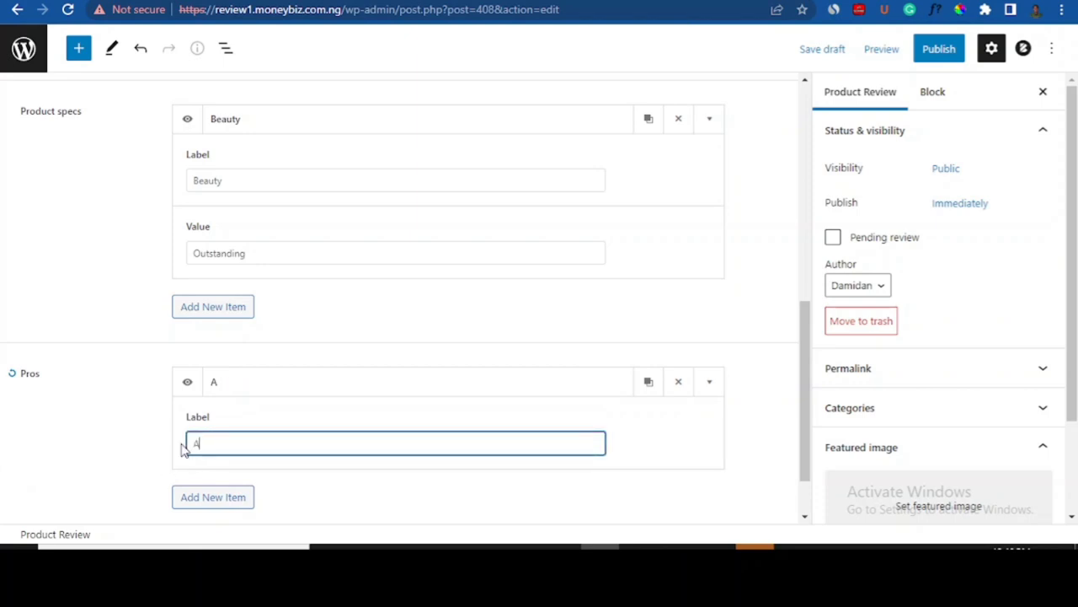
type("ffordable")
left_click_drag(809, 356, 803, 444)
- Add a Cons item labelled Nil
scroll(927, 337, "down", 2)
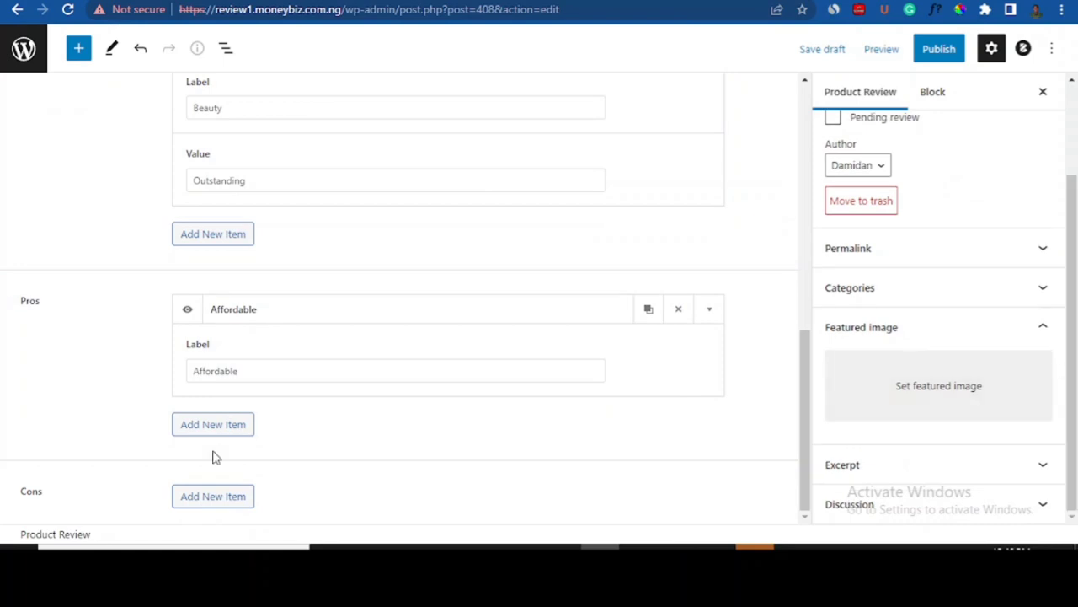
left_click(179, 495)
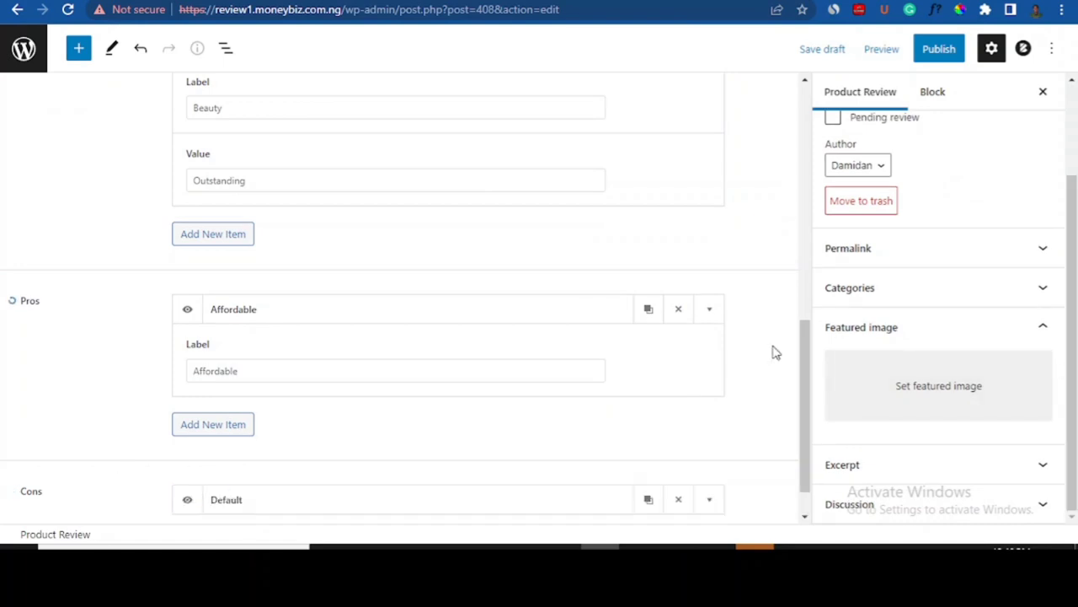
scroll(805, 361, "down", 1)
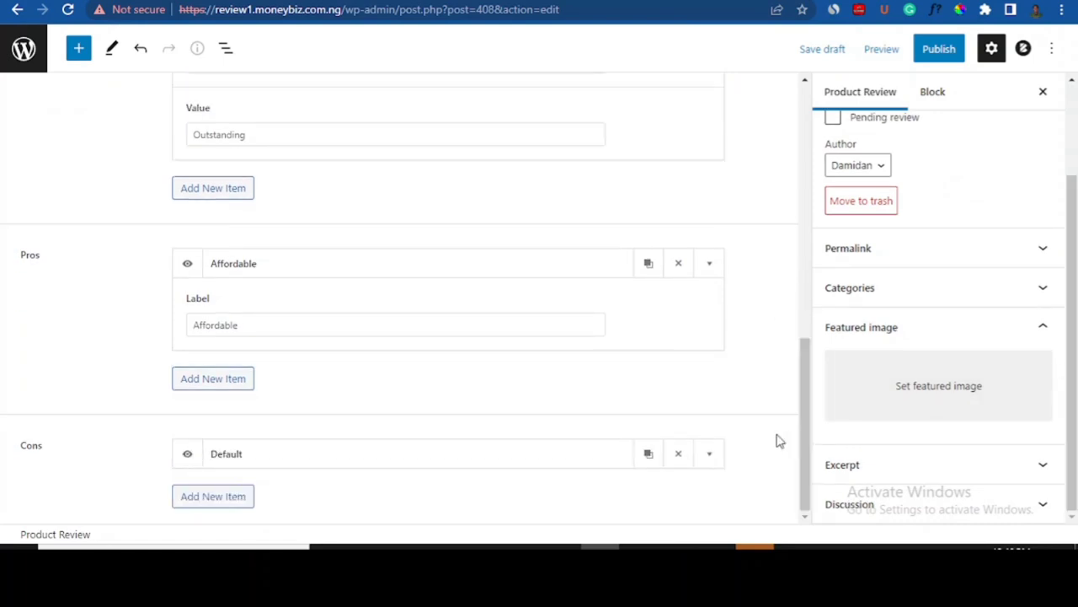
left_click(709, 453)
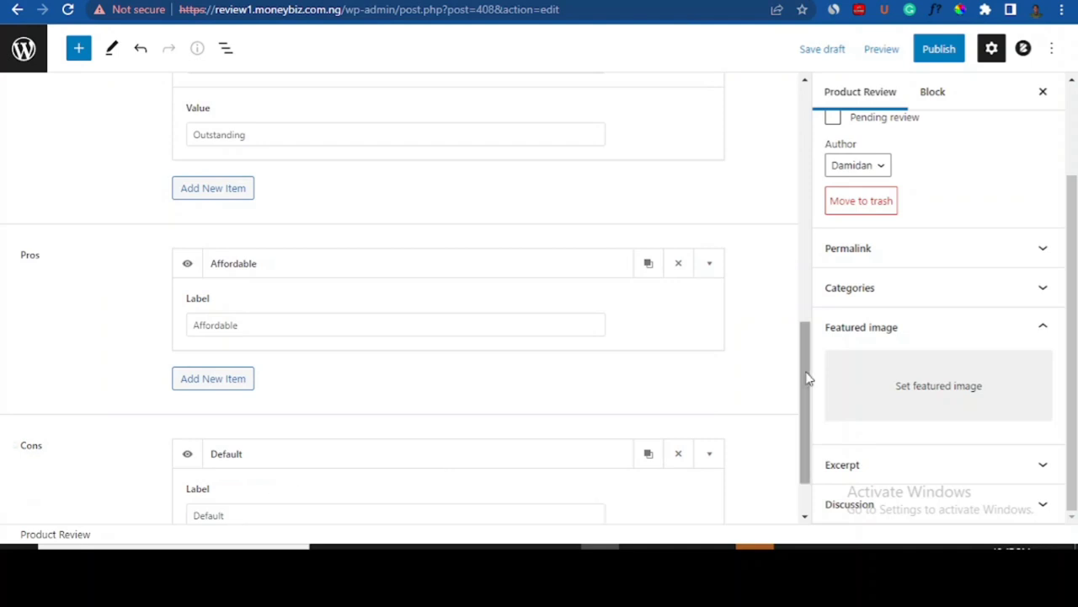
left_click_drag(801, 379, 806, 426)
left_click(240, 446)
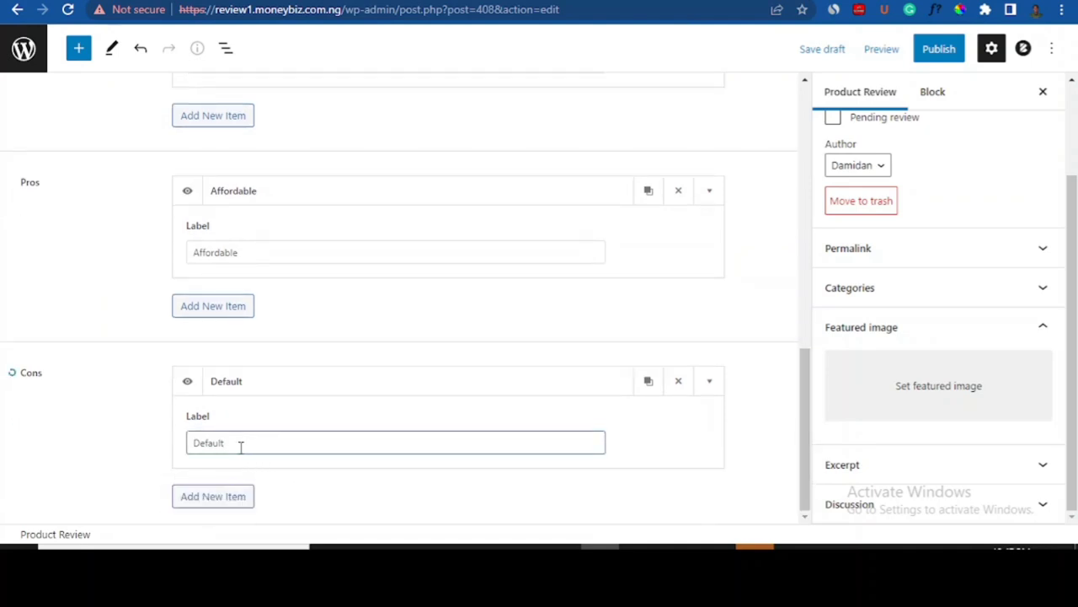
left_click_drag(234, 443, 173, 447)
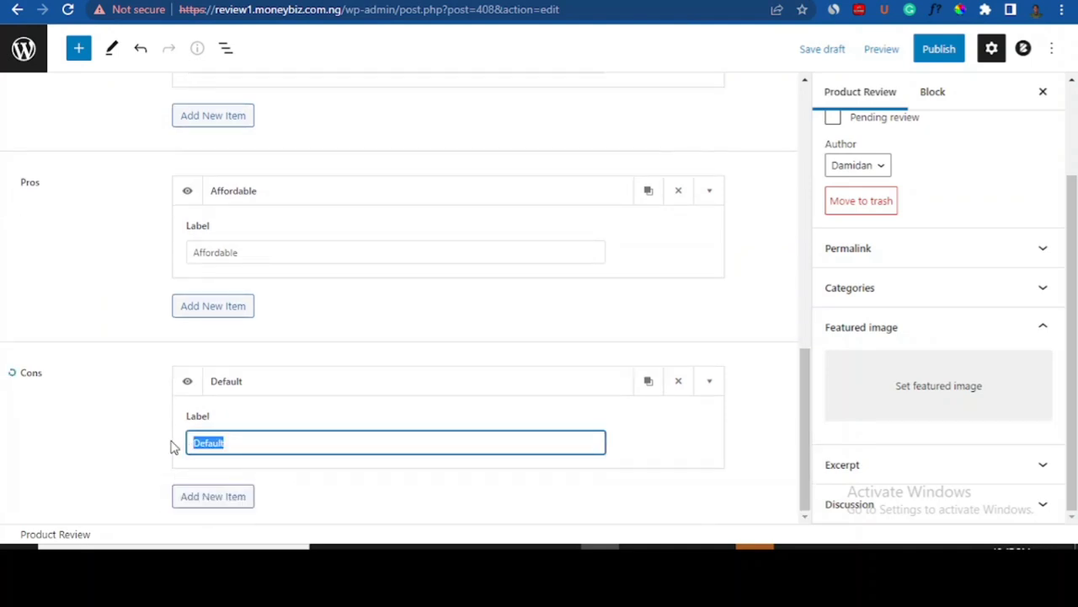
type("Nil")
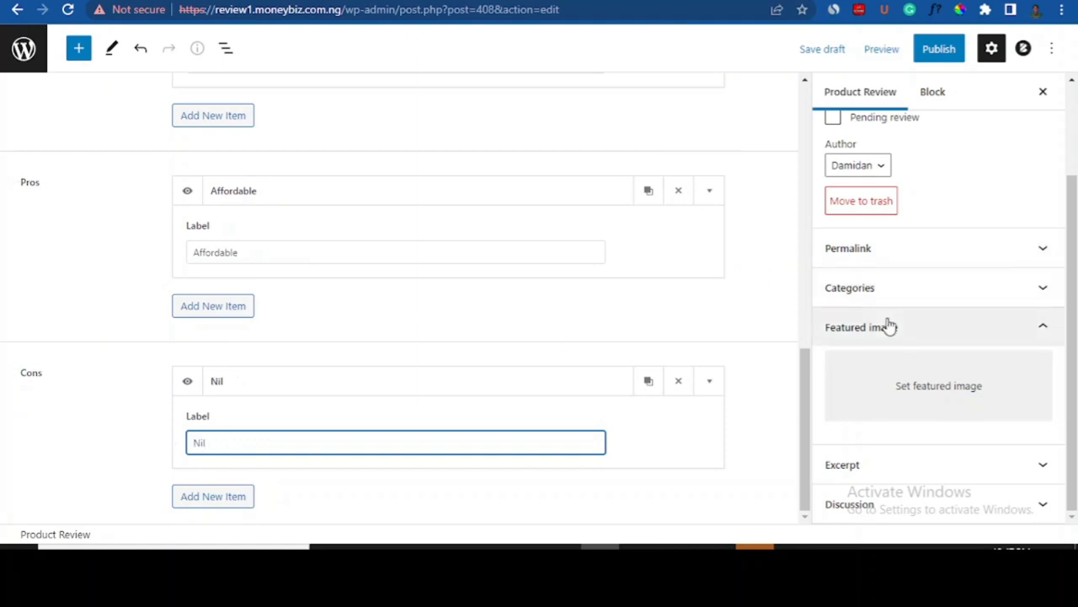
- Set the earbuds-in-hand photo as the review's featured image
left_click(945, 412)
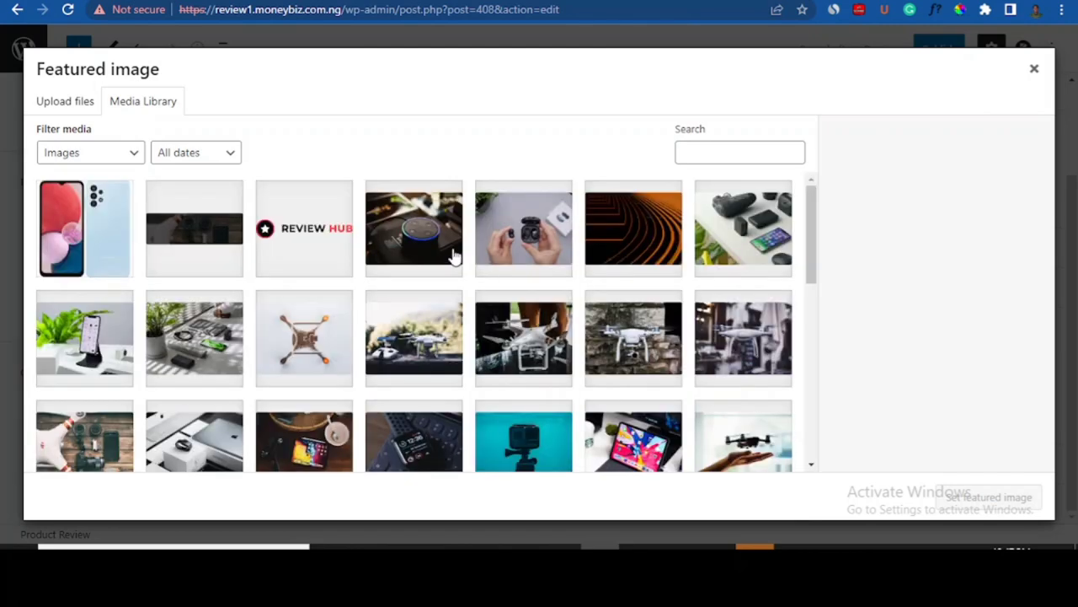
left_click(514, 238)
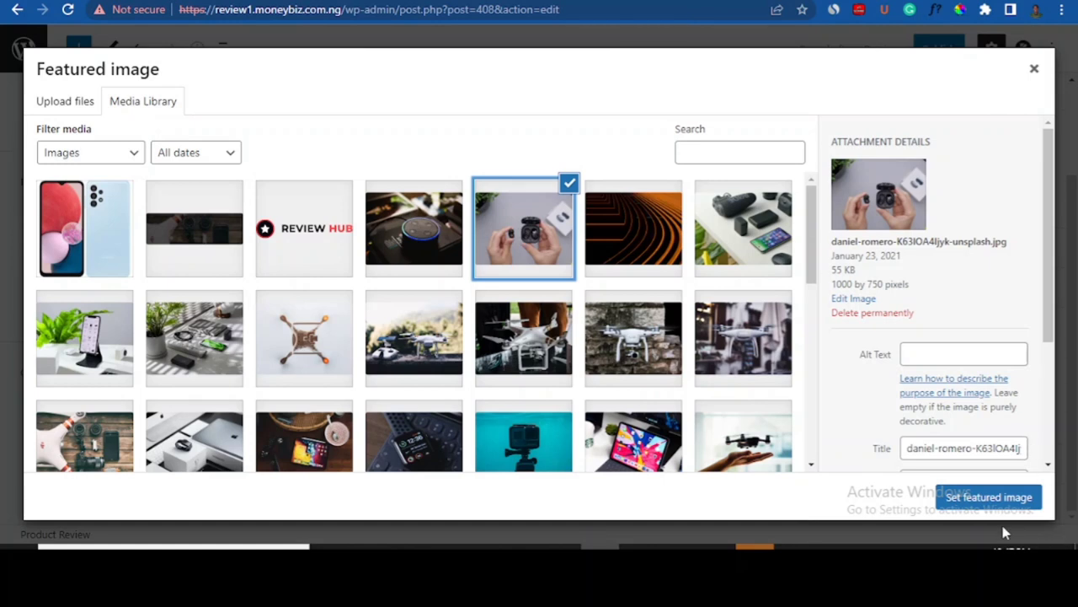
left_click(1011, 497)
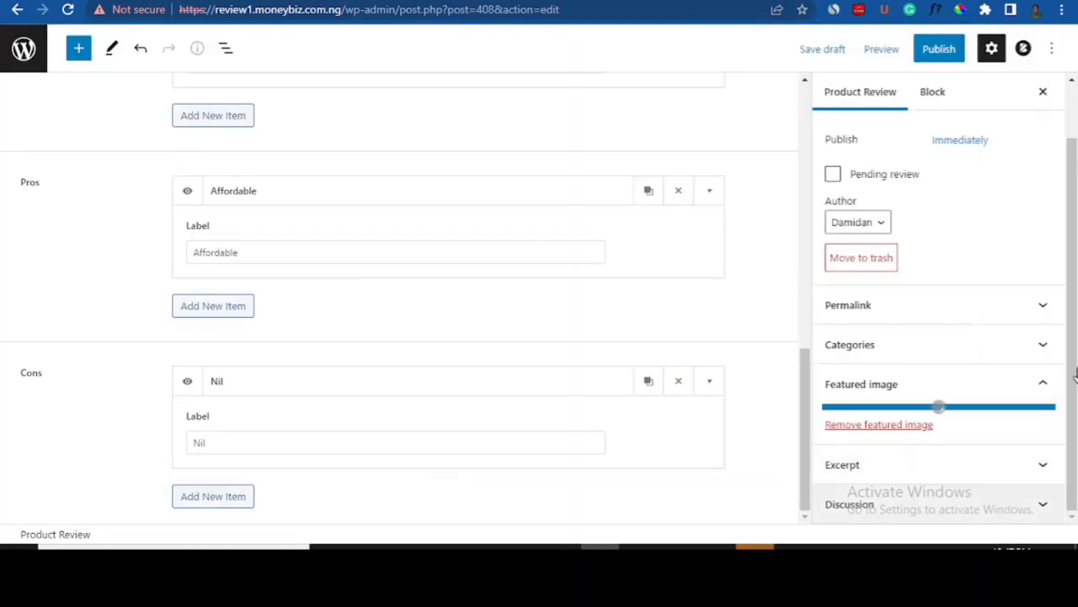
- Tick Phones in the sidebar Categories list and reveal the Add New Category form
scroll(1045, 380, "down", 2)
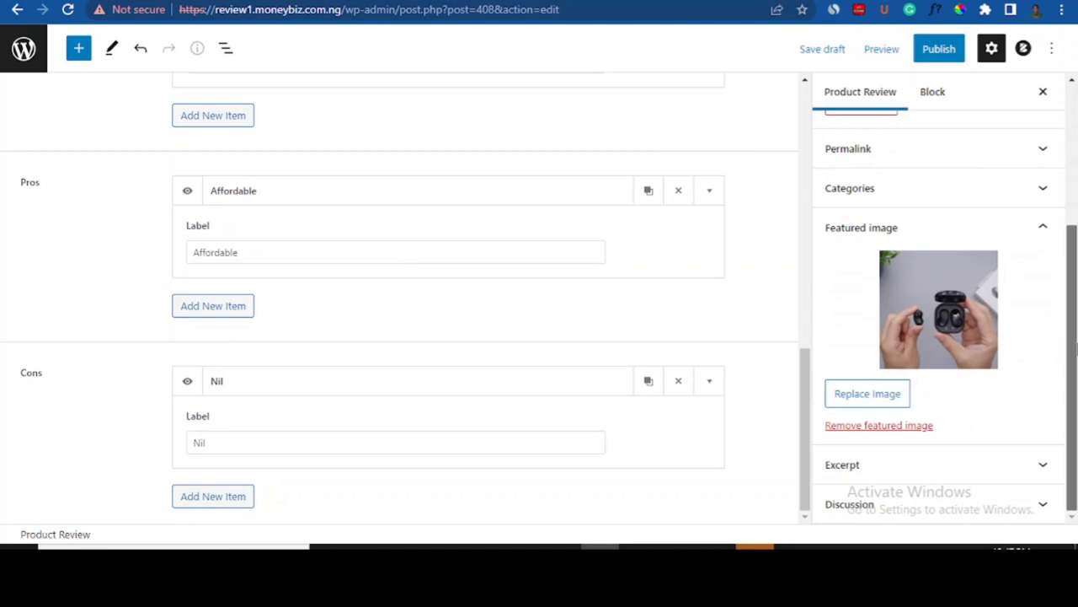
scroll(1051, 341, "up", 1)
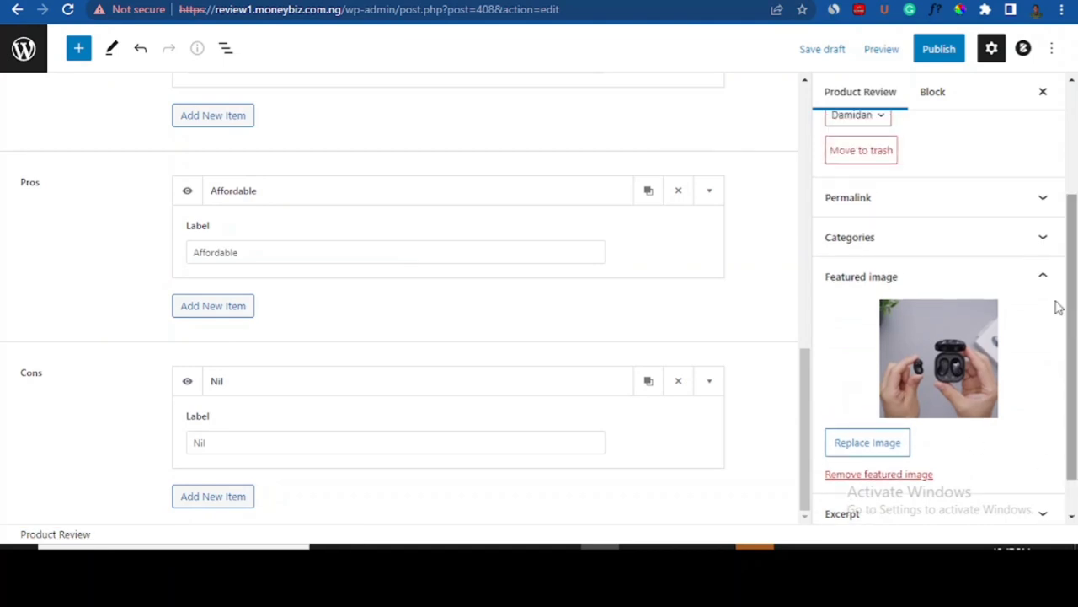
left_click(1040, 239)
left_click(1045, 241)
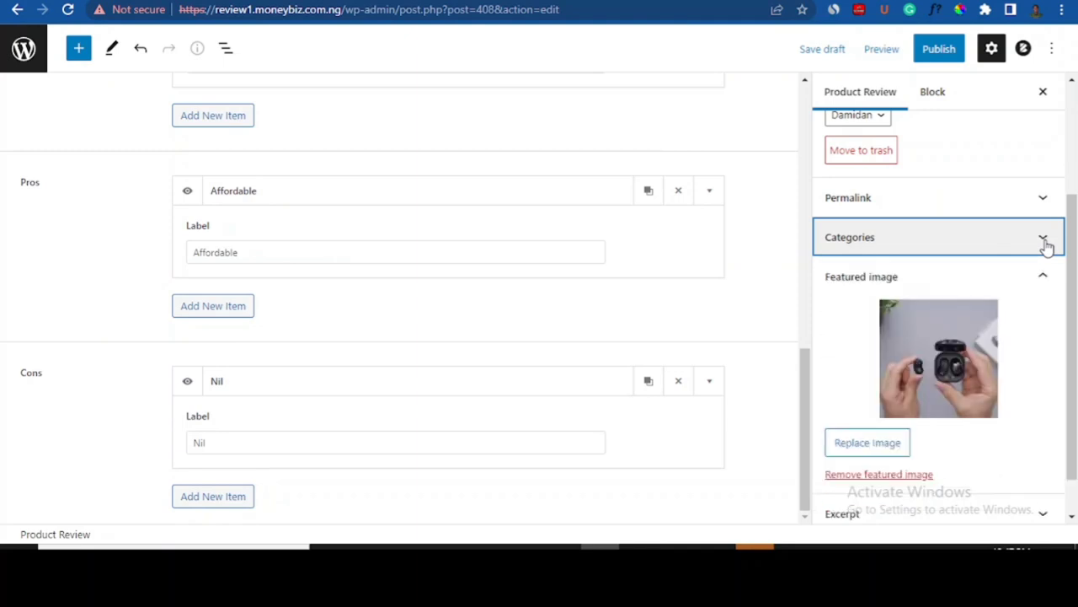
left_click(1044, 241)
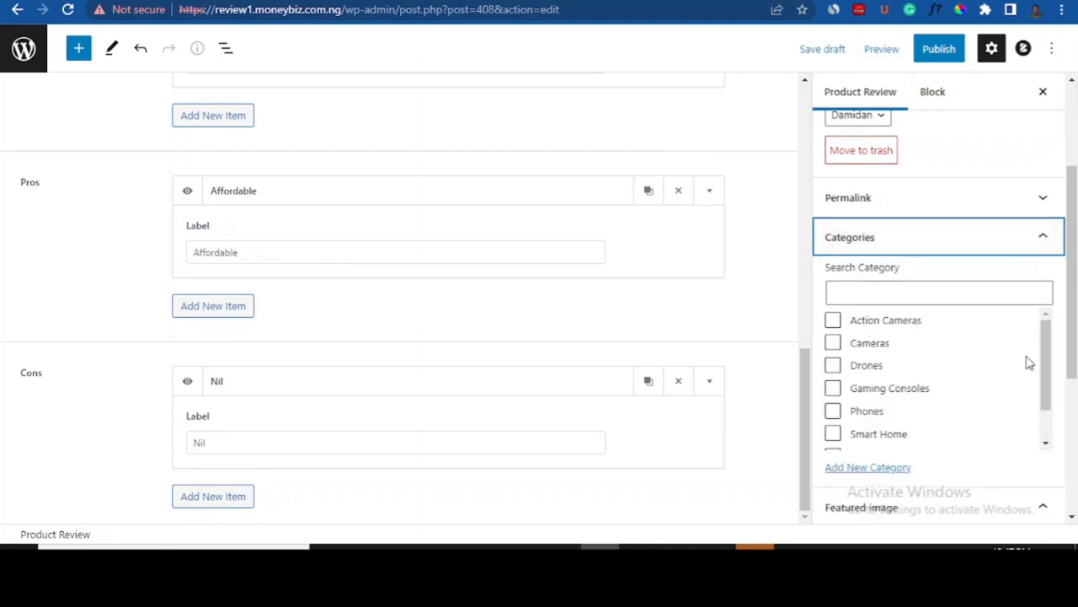
left_click(833, 411)
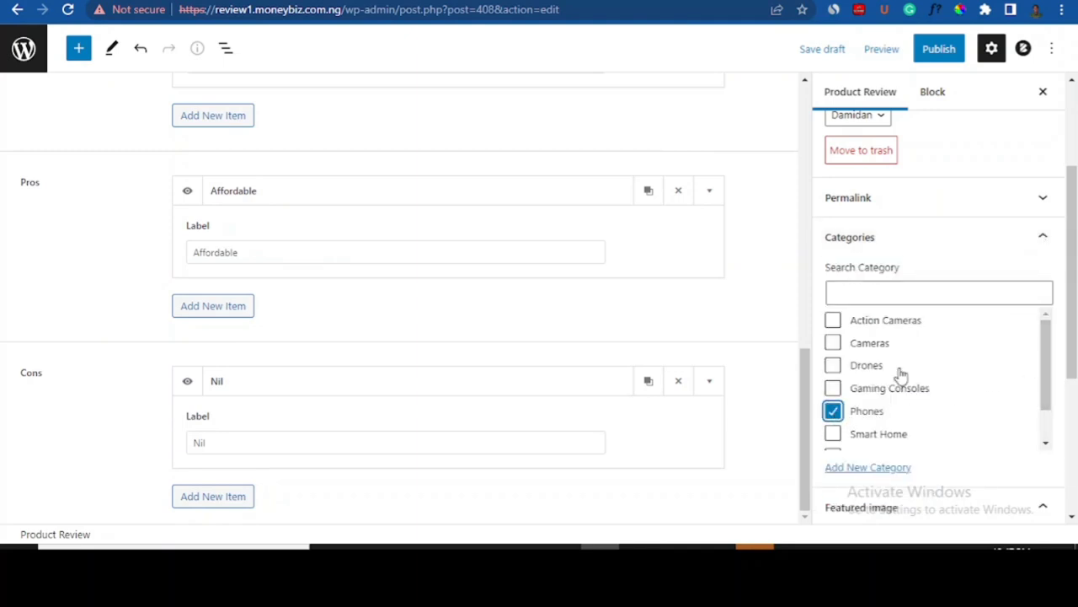
left_click_drag(1074, 279, 1074, 341)
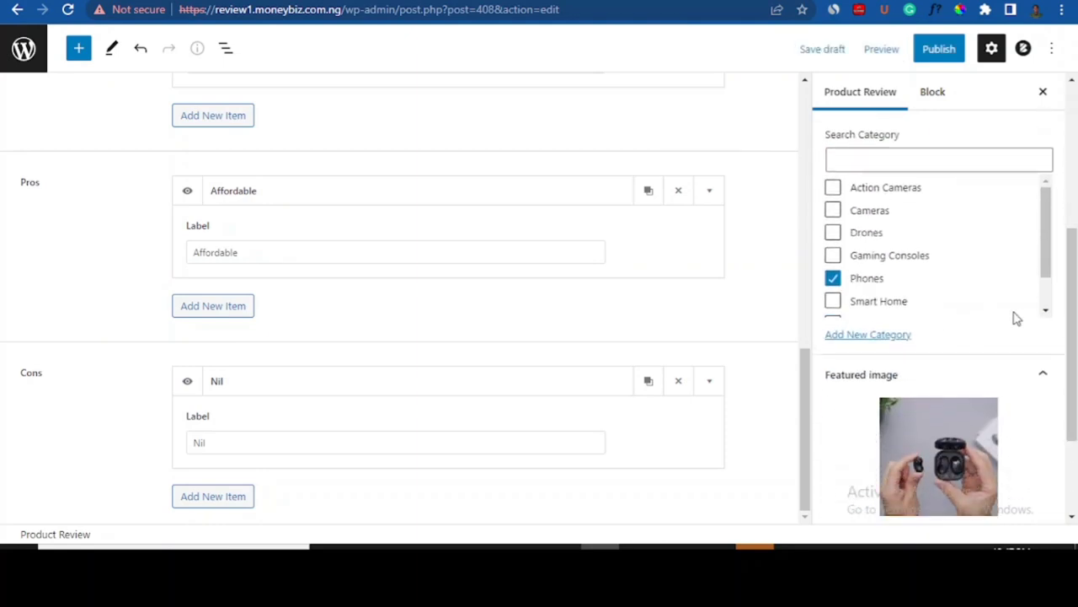
left_click(871, 337)
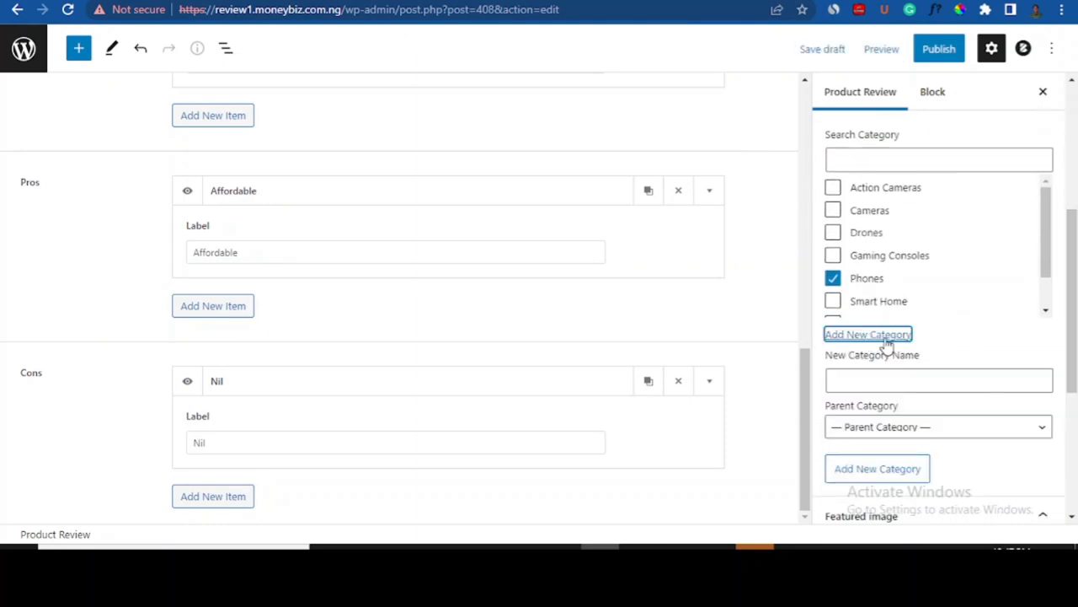
- Publish the Samsung Galaxy A13 review, then switch to the live site's tab
left_click(942, 59)
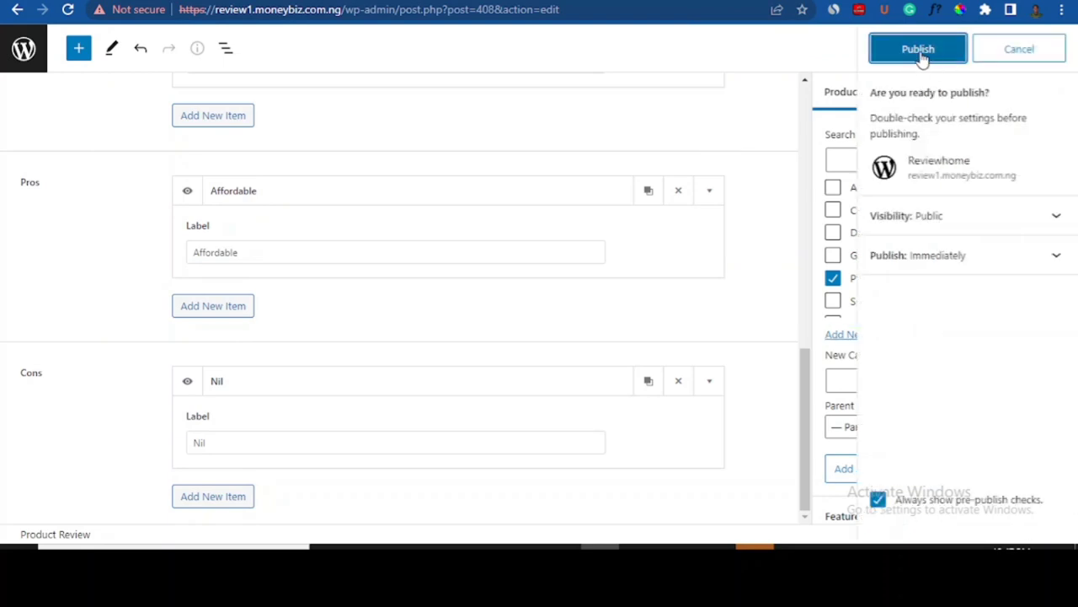
left_click(922, 54)
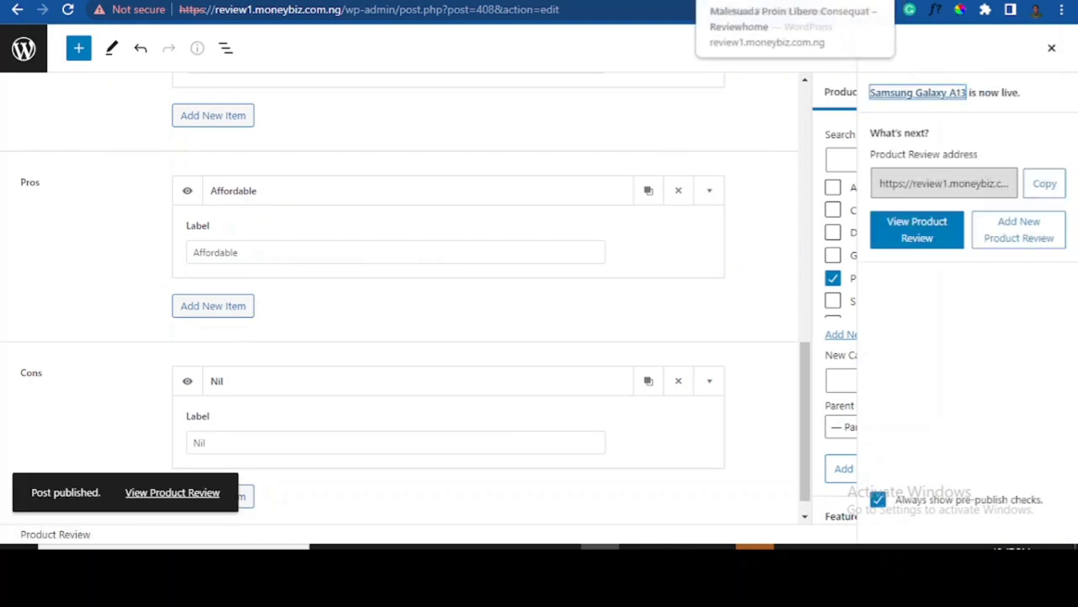
left_click(749, 1)
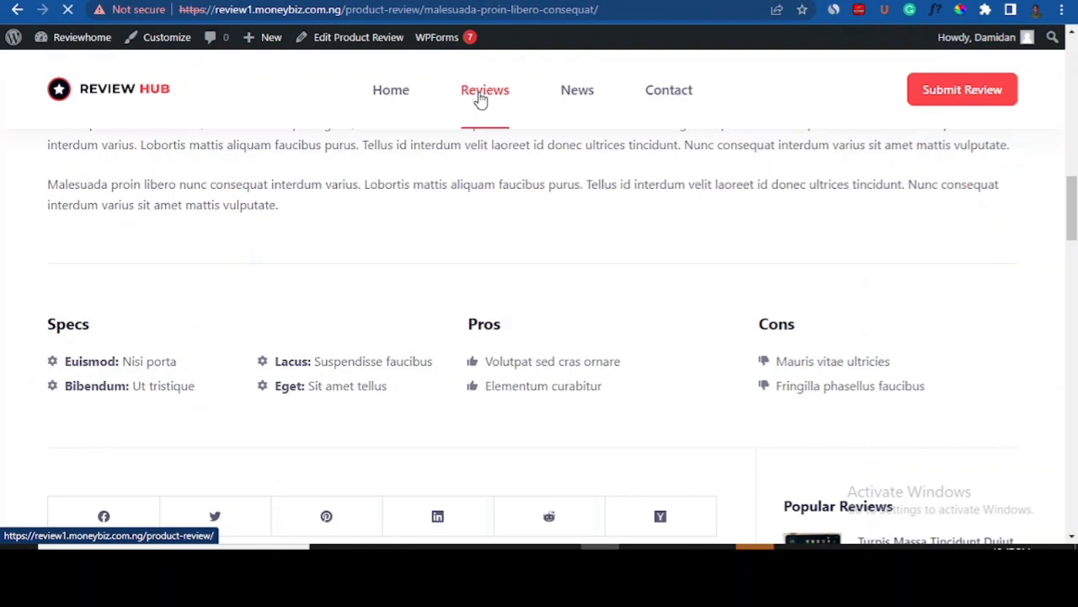
- Open the Reviews page and scroll to the Samsung Galaxy A13 card rated 5/5
left_click(480, 99)
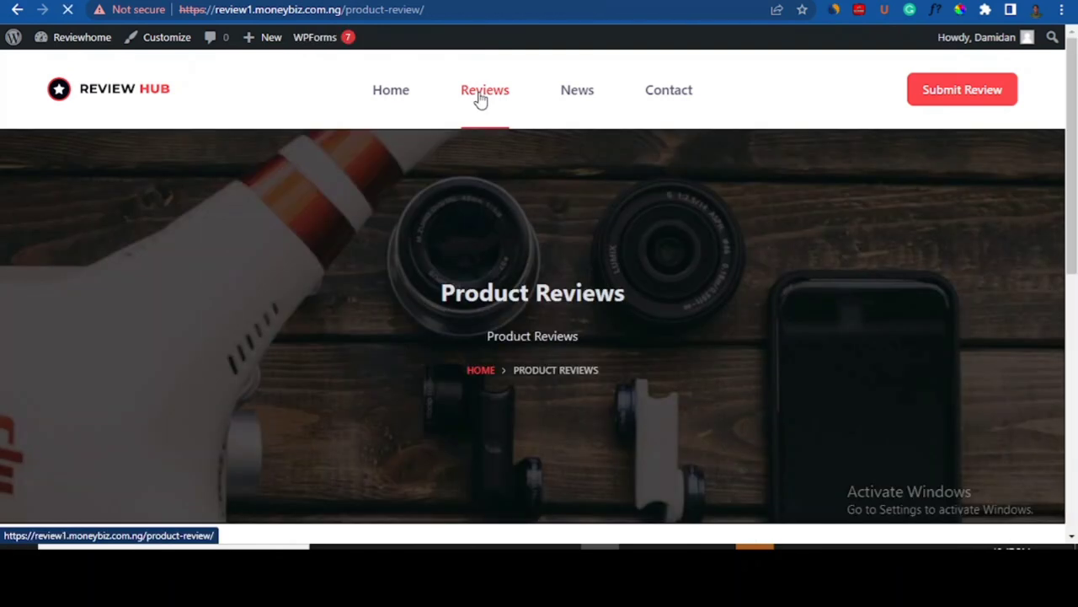
left_click_drag(1074, 76, 1075, 189)
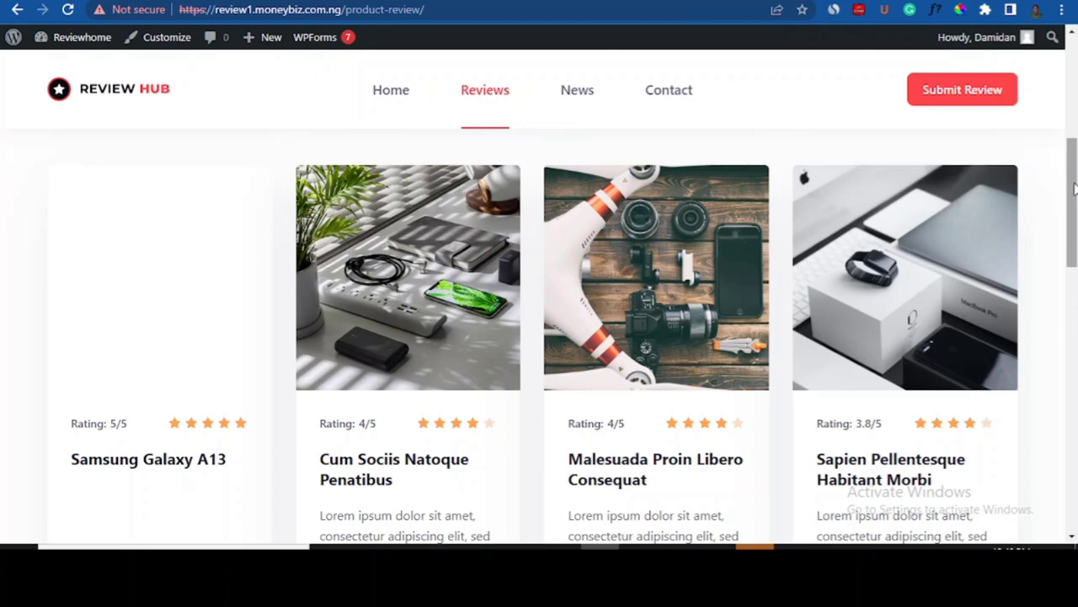
left_click_drag(1074, 186, 1074, 179)
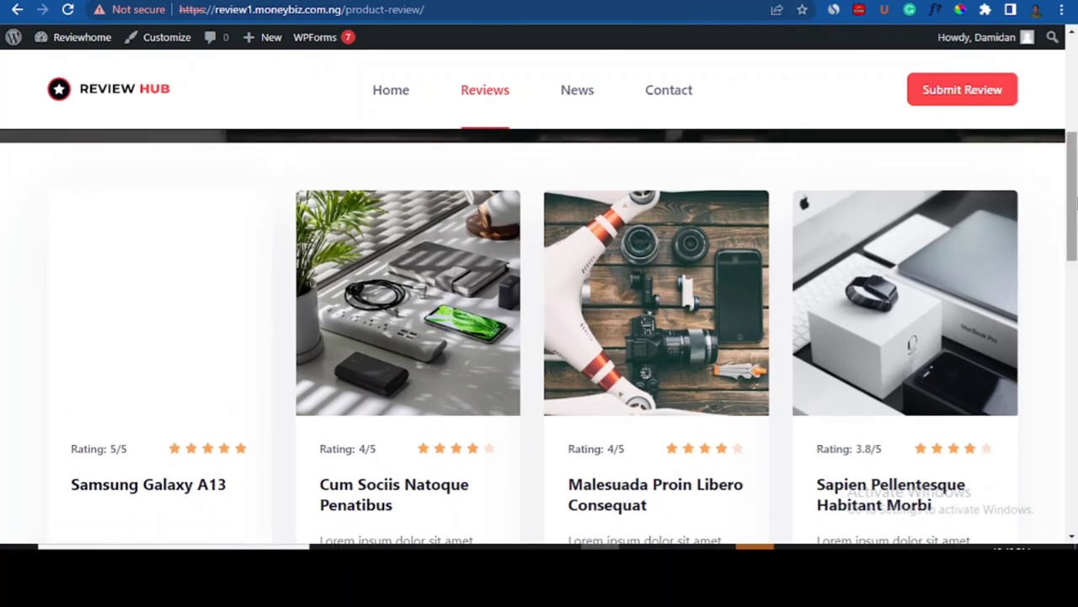
mouse_move(1073, 202)
left_mouse_down()
mouse_move(1077, 272)
mouse_move(1074, 214)
left_mouse_up()
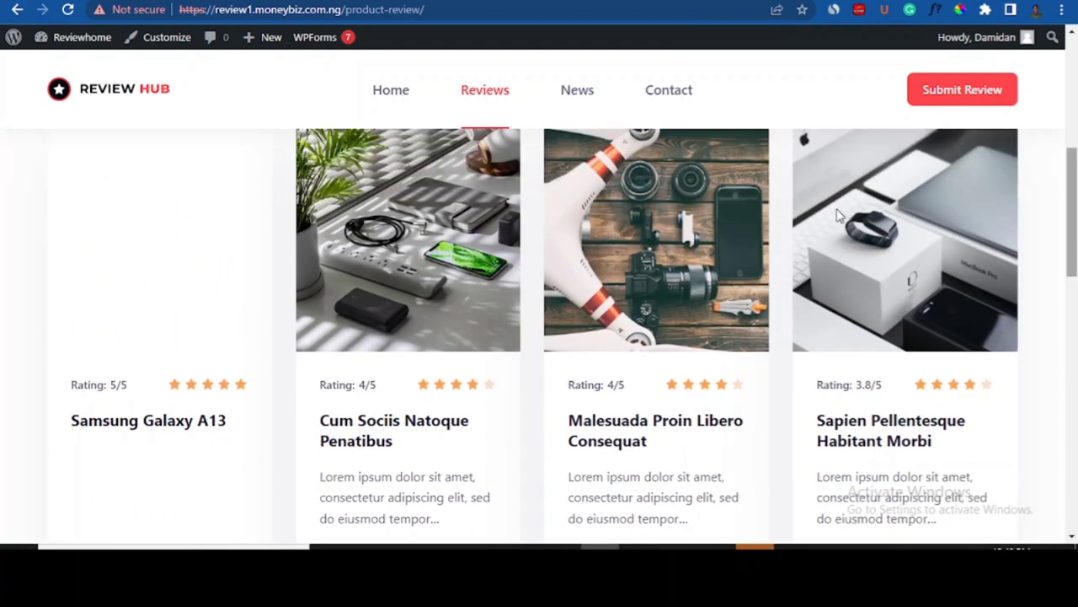
- Open the Samsung Galaxy A13 review page, scroll through it and advance the image slider
left_click(119, 259)
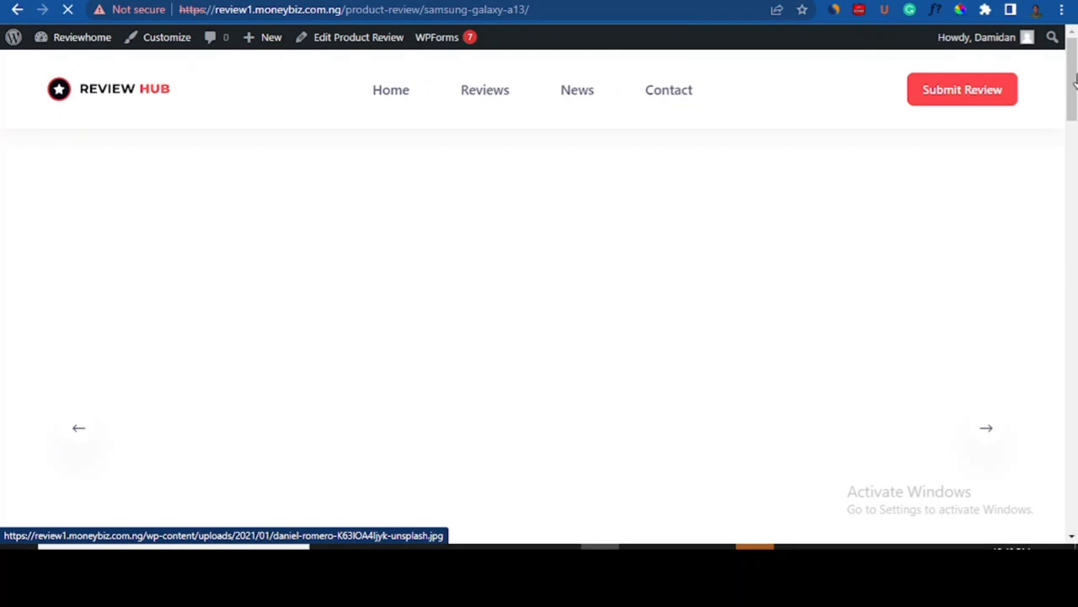
mouse_move(1074, 76)
left_mouse_down()
mouse_move(1076, 166)
mouse_move(1077, 78)
left_mouse_up()
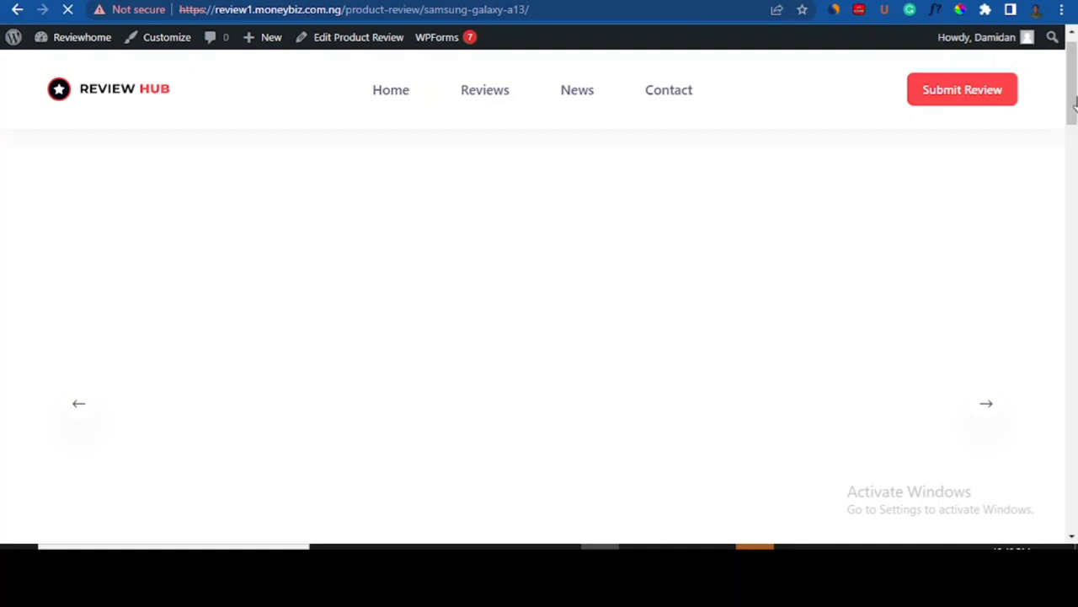
left_click_drag(1075, 101, 1074, 269)
scroll(676, 323, "up", 4)
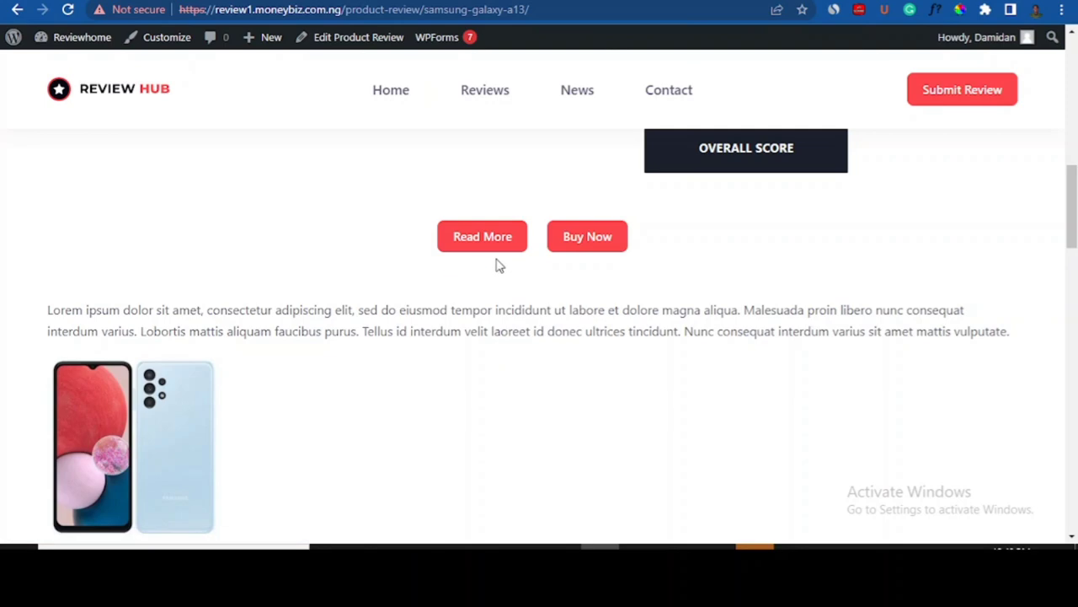
left_click_drag(1075, 217, 1075, 123)
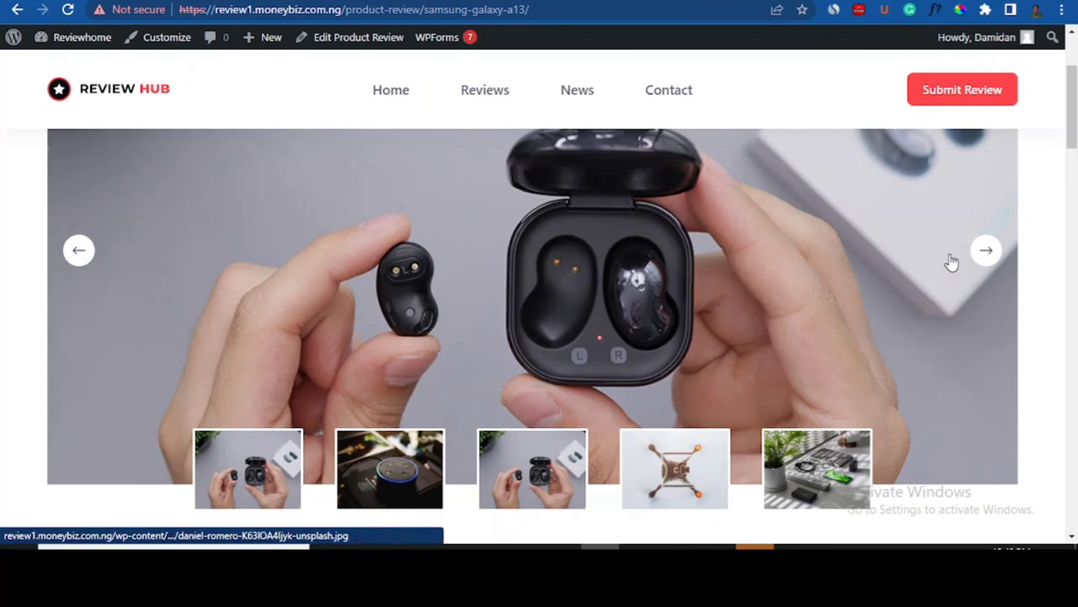
left_click(987, 253)
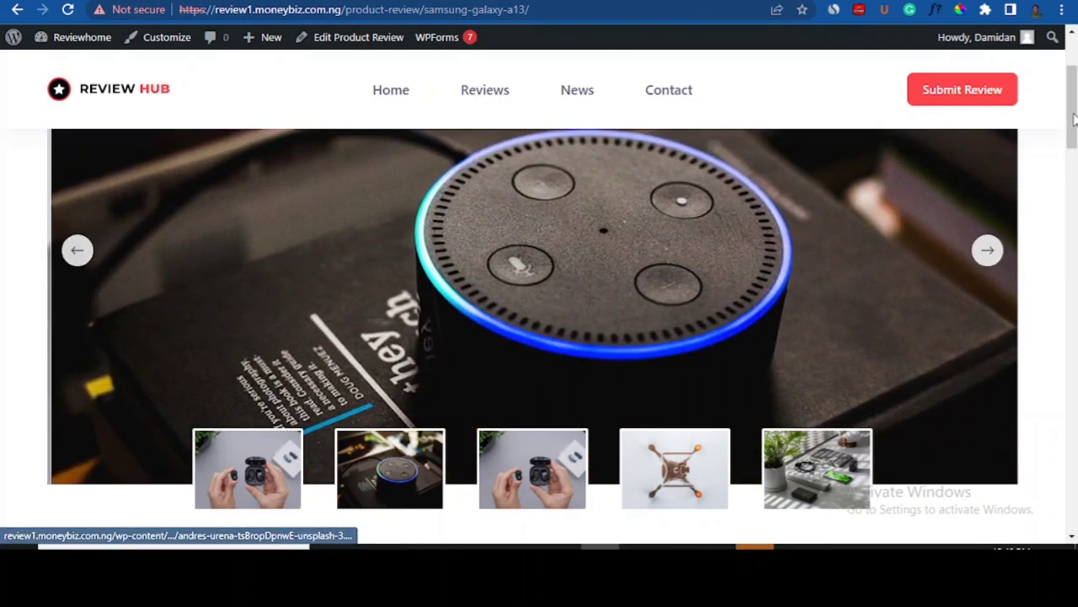
scroll(834, 228, "up", 1)
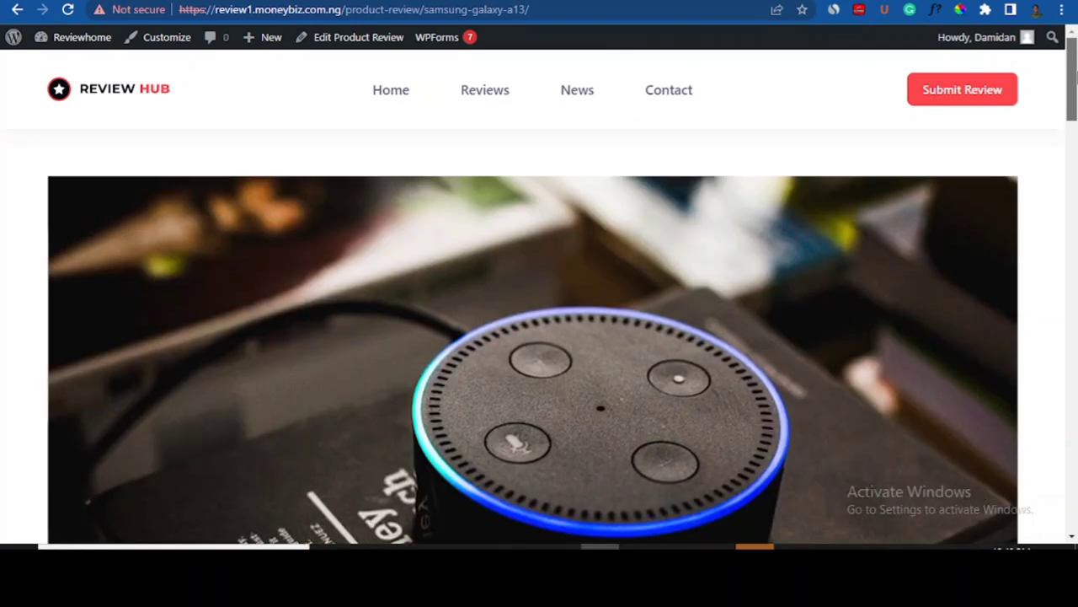
- Go to the home page and find the Samsung Galaxy A13 card, rated 5/5 under Phones, in Popular Reviews
left_click(385, 93)
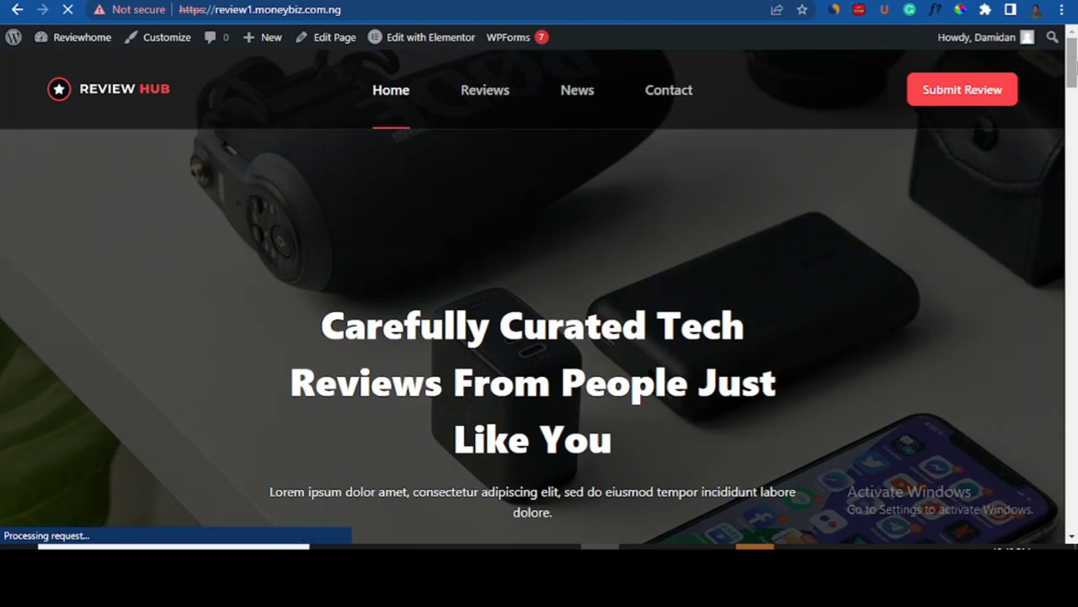
left_click_drag(1074, 53, 1074, 231)
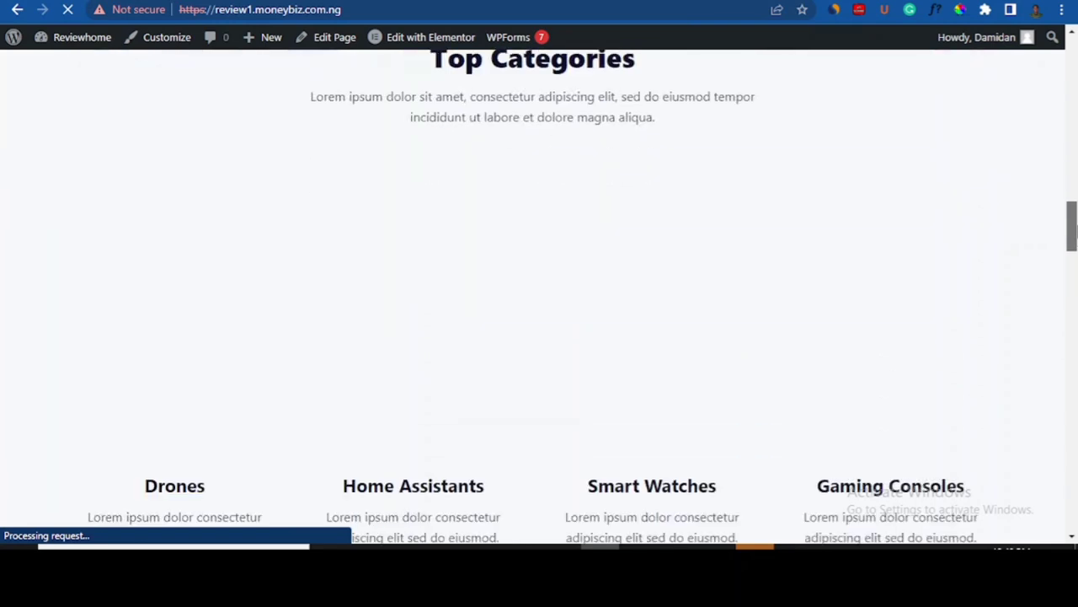
scroll(1076, 232, "down", 1)
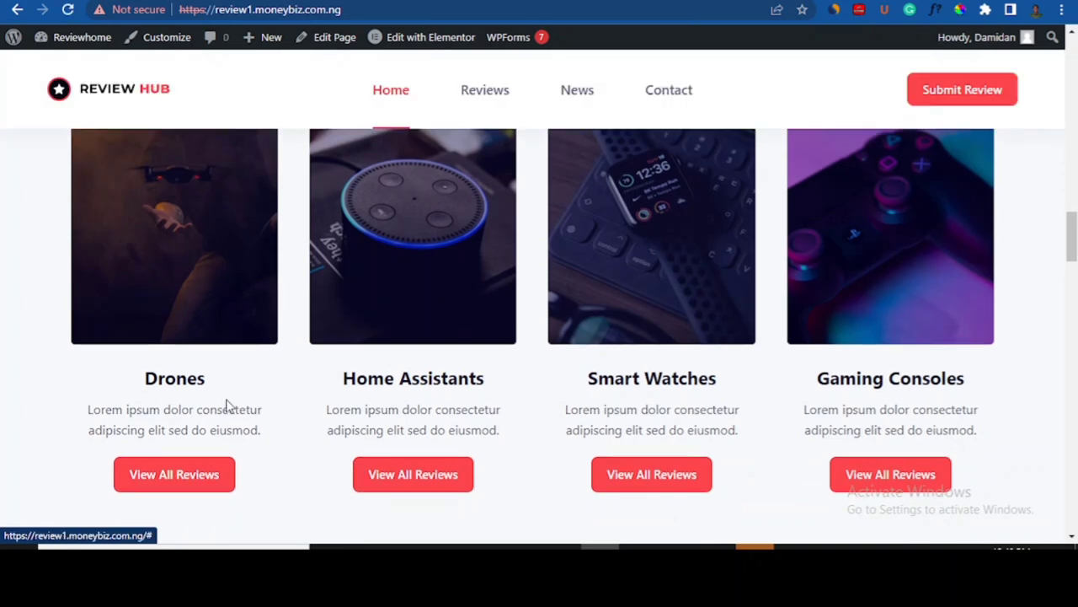
scroll(1049, 233, "up", 2)
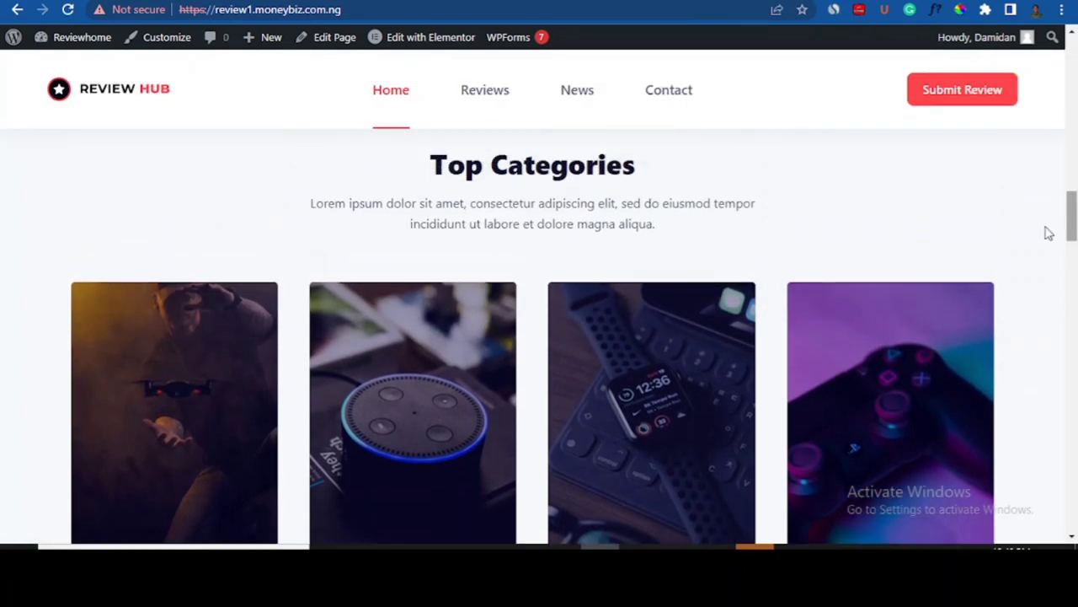
mouse_move(1074, 211)
left_mouse_down()
mouse_move(1074, 234)
mouse_move(1074, 217)
left_mouse_up()
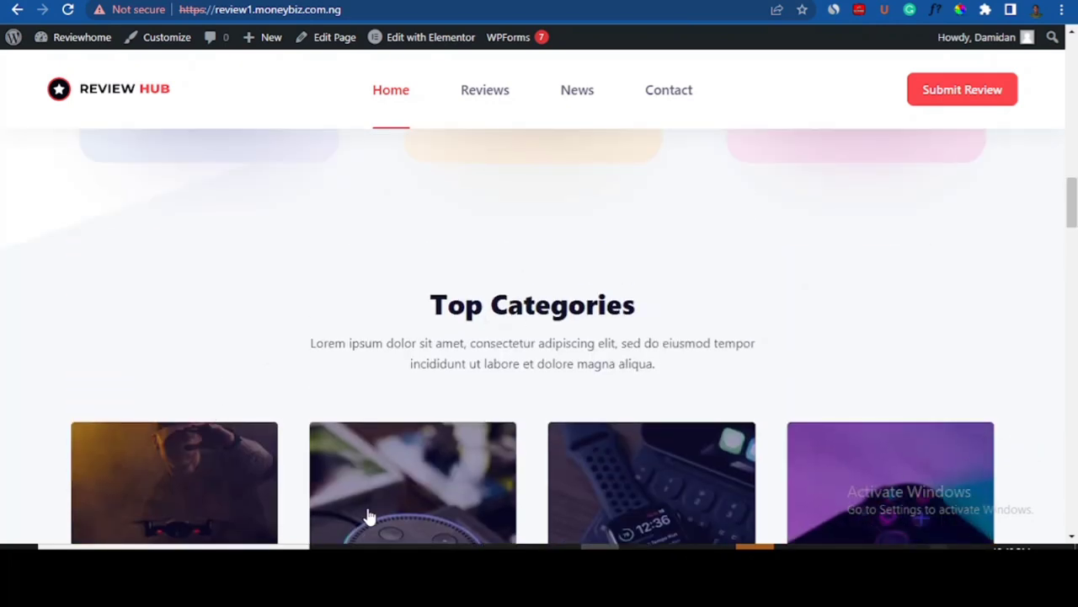
left_click_drag(1075, 202, 1074, 290)
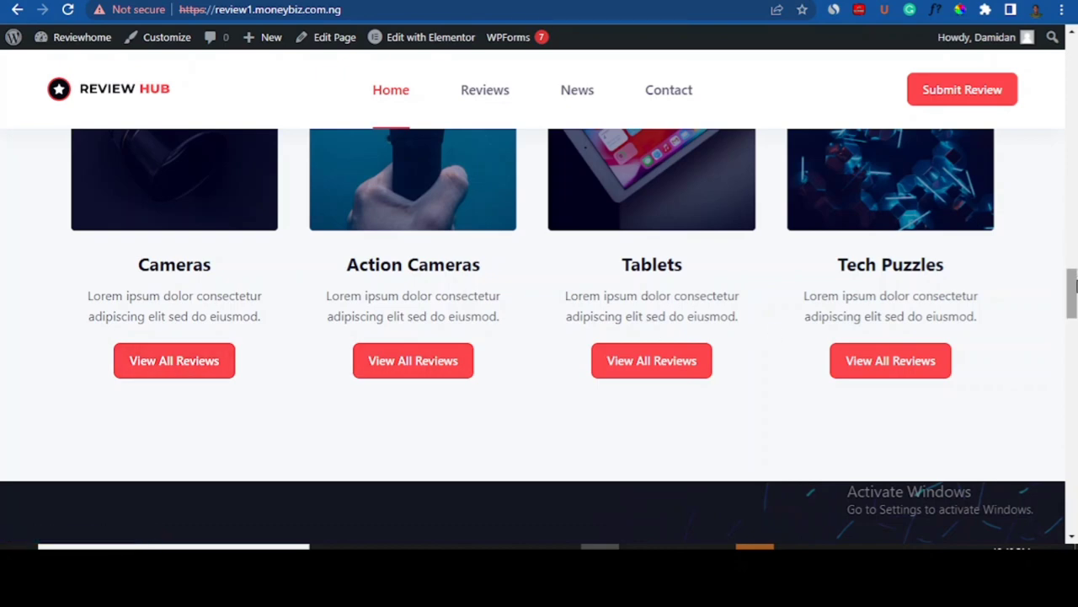
left_click_drag(1074, 291, 1075, 383)
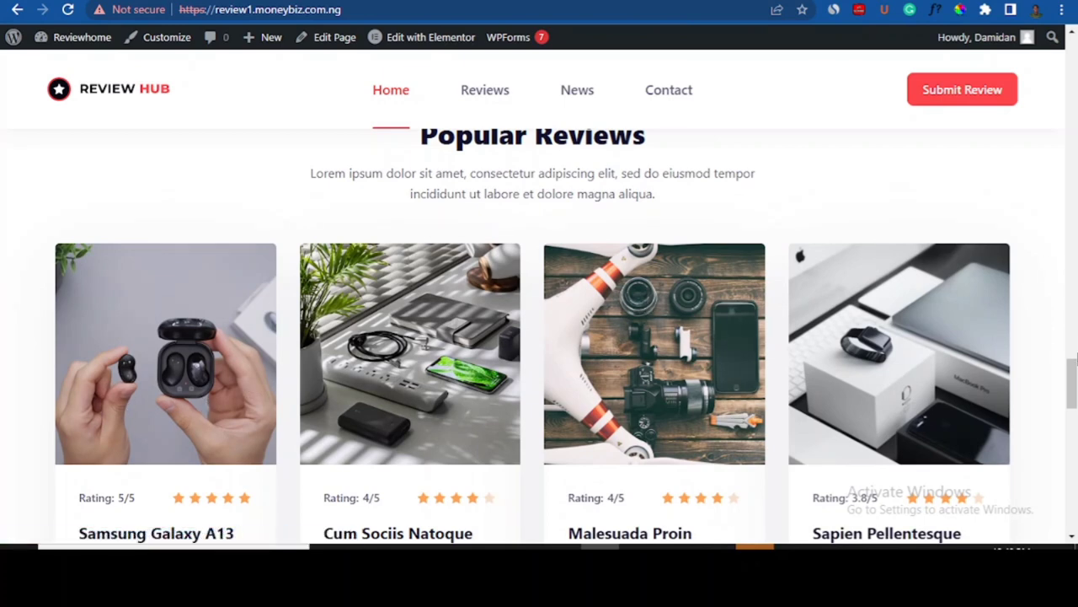
left_click_drag(1072, 383, 1073, 212)
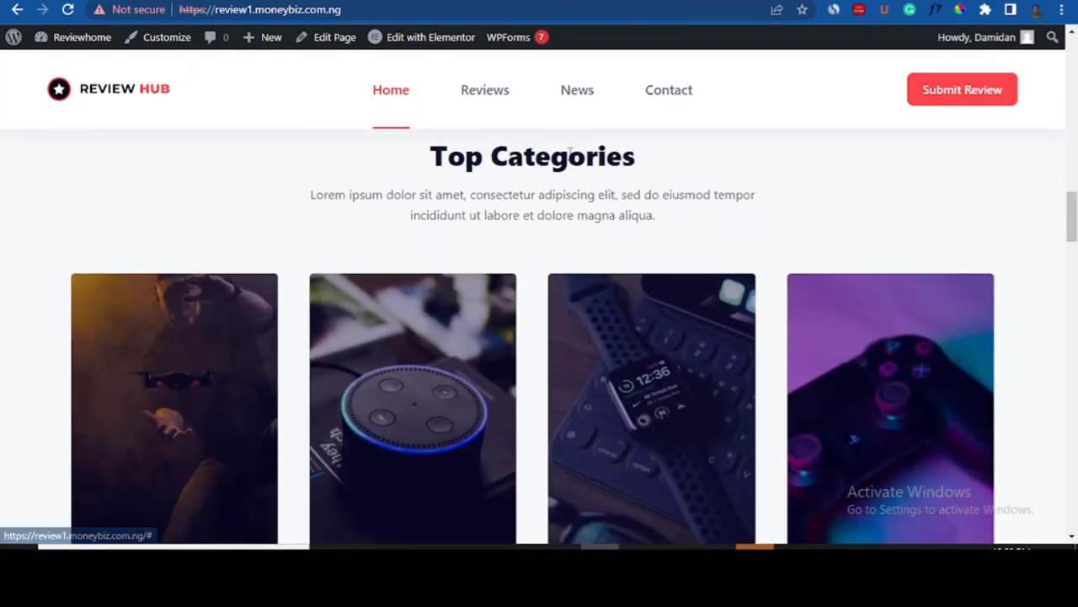
left_click(428, 44)
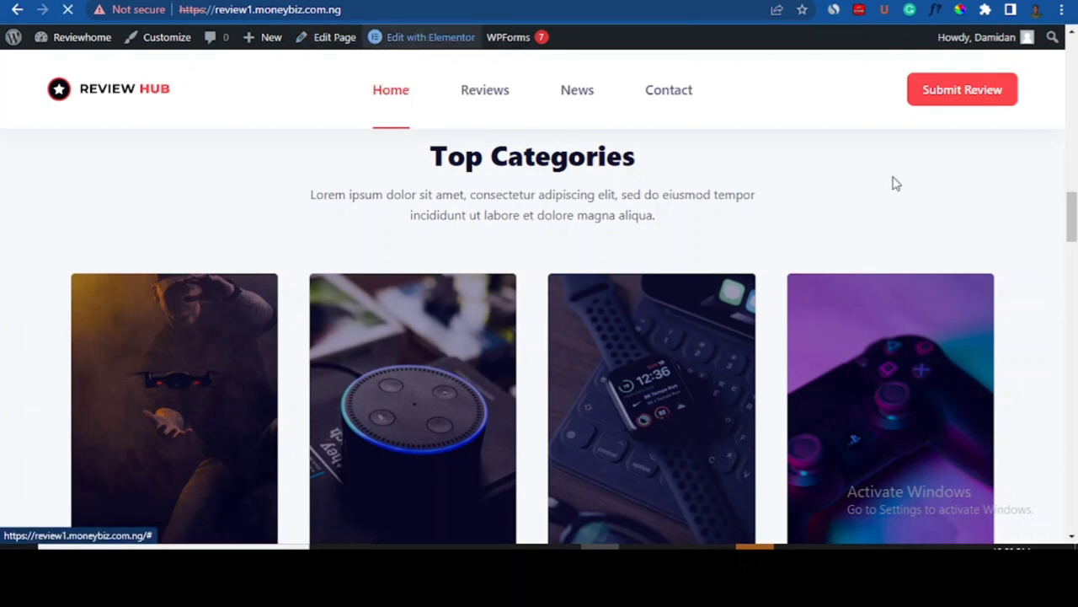